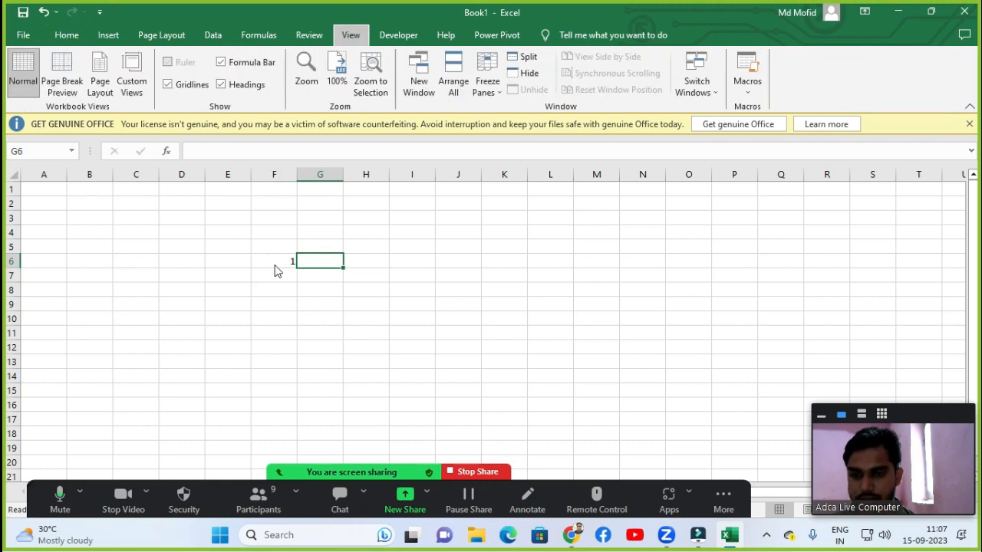
Zoom the worksheet to 150% and re-enter 1 in cell F6.
key(q)
key(alt+c)
text(150)
key(Return)
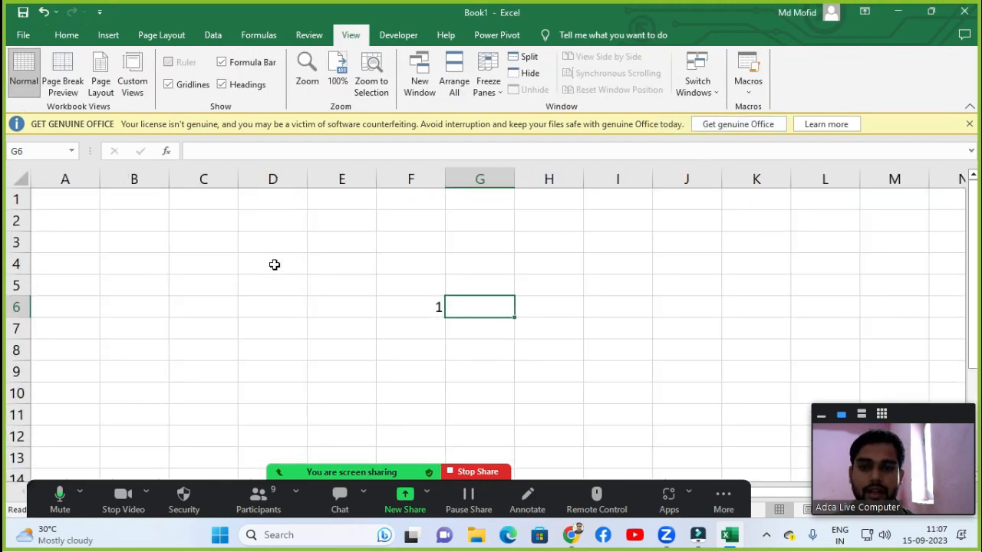
key(Left)
key(Right)
key(Left)
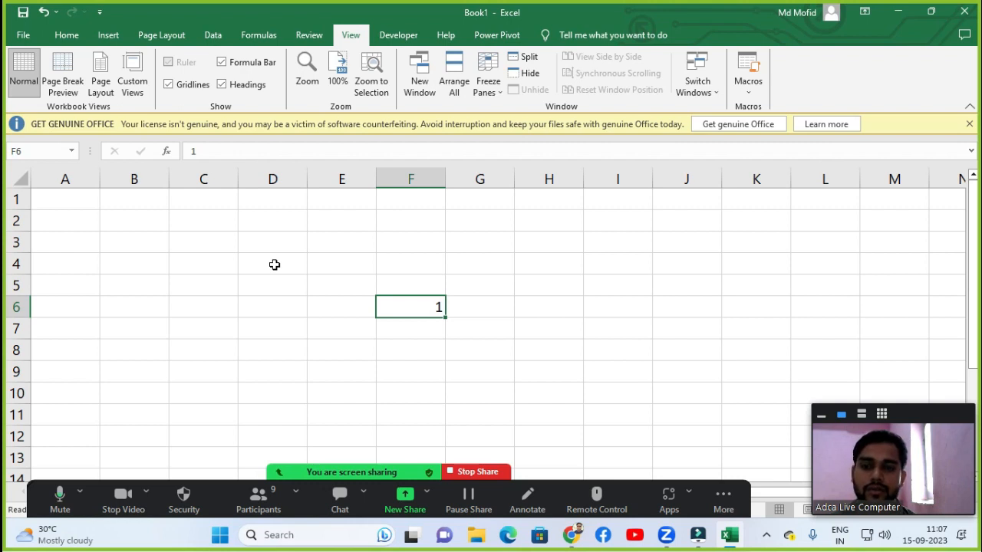
text(0)
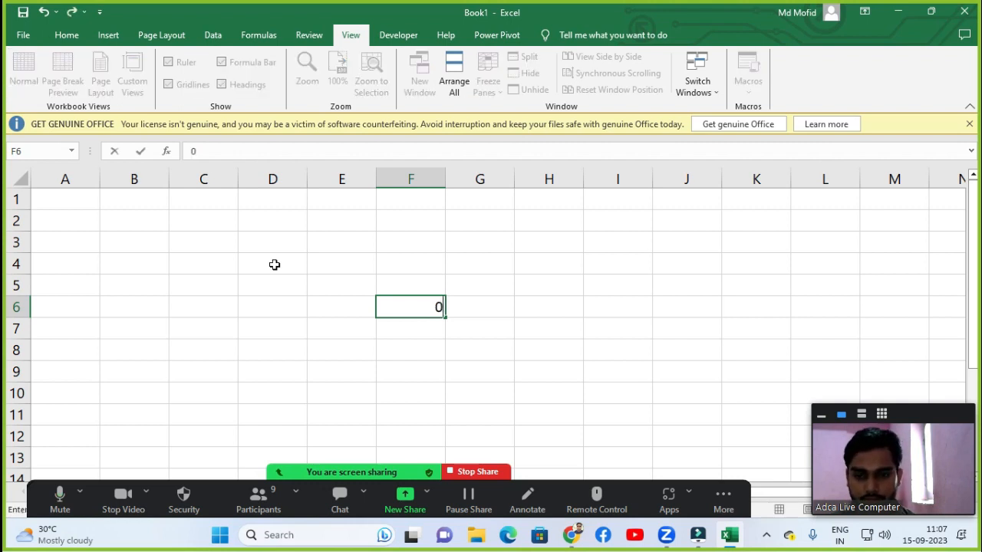
text(1)
key(Return)
key(Up)
key(Right)
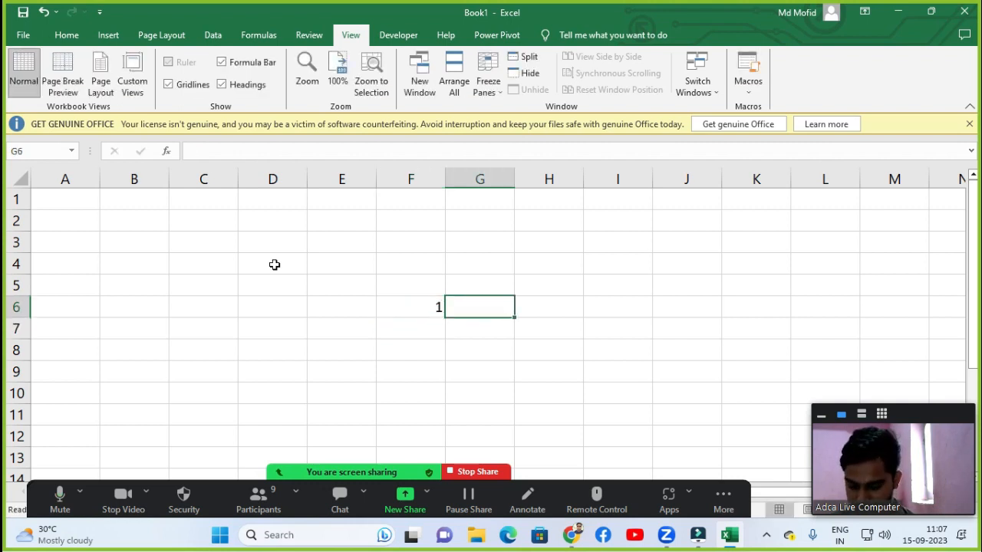
Enter the label Countif in G6 and the item number 2 in F8.
text(Countif)
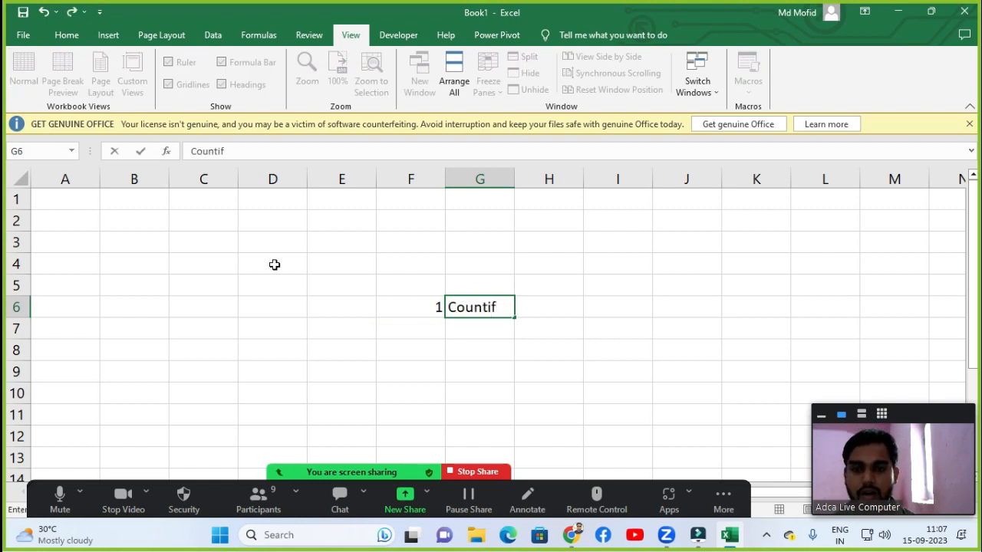
key(Return)
key(Down)
key(Left)
text(2)
key(Return)
key(Up)
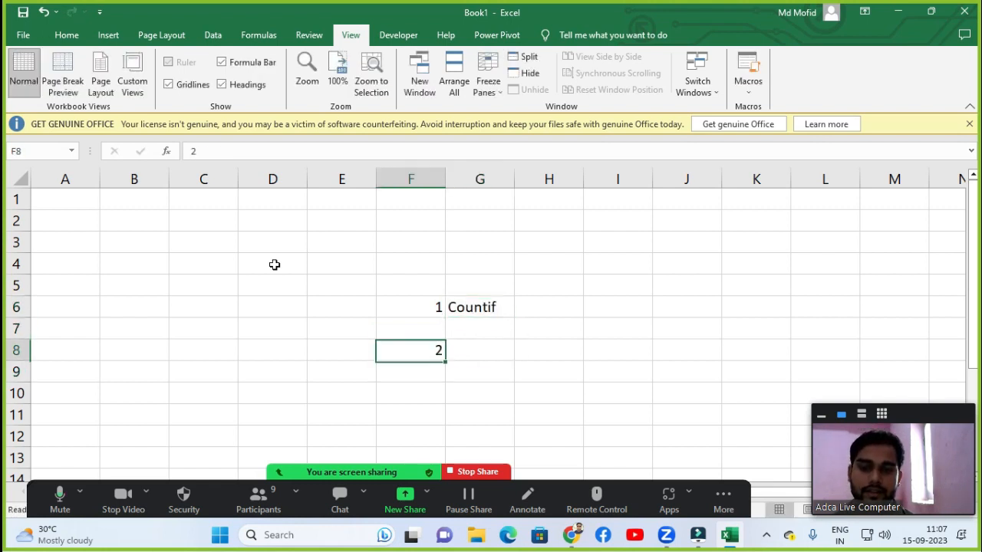
Enter the label Text in G8 beside the number 2.
key(Right)
text(Text)
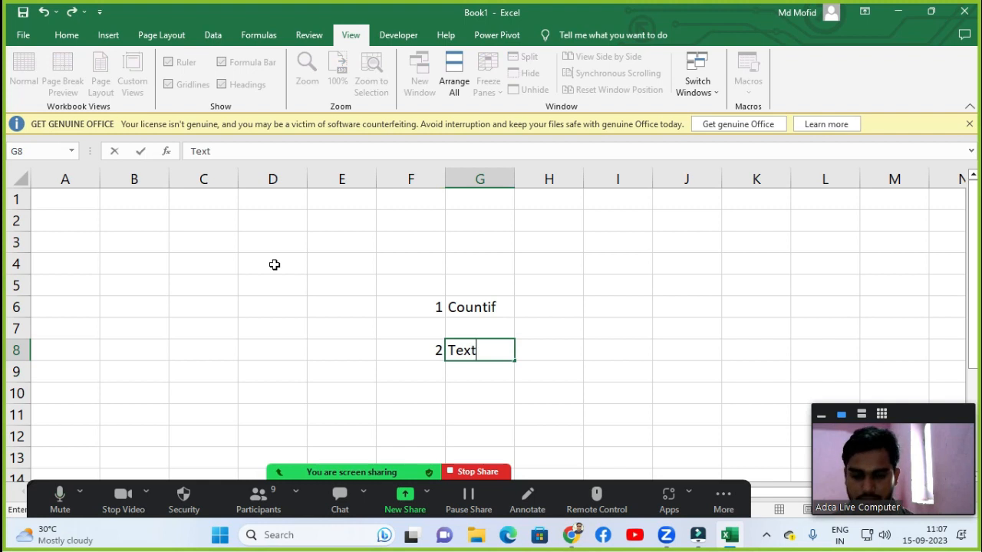
key(Return)
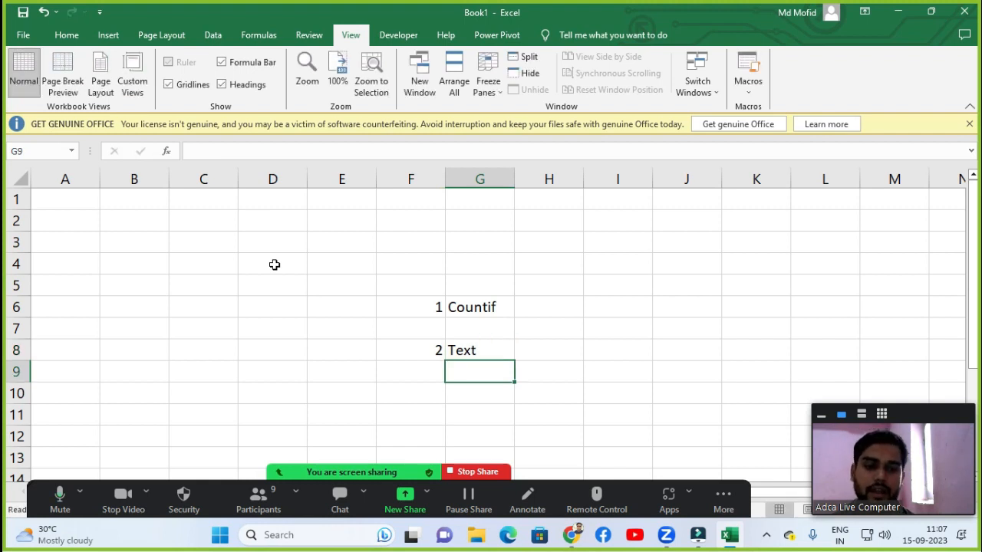
key(Up)
key(Up)
key(Up)
key(Right)
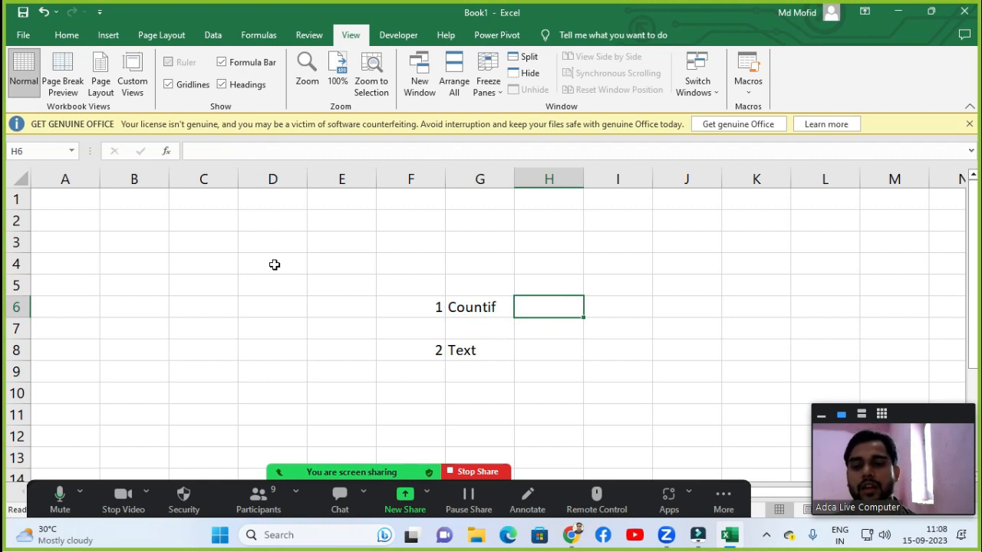
key(Down)
key(Down)
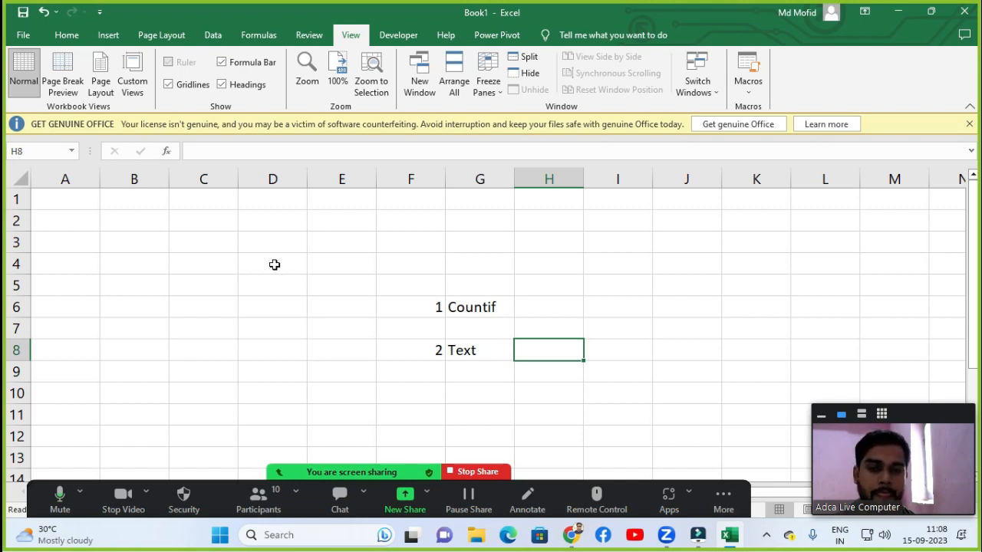
Enter the date 10-1-2022 in cell F10.
key(Down)
key(Left)
key(Left)
key(Down)
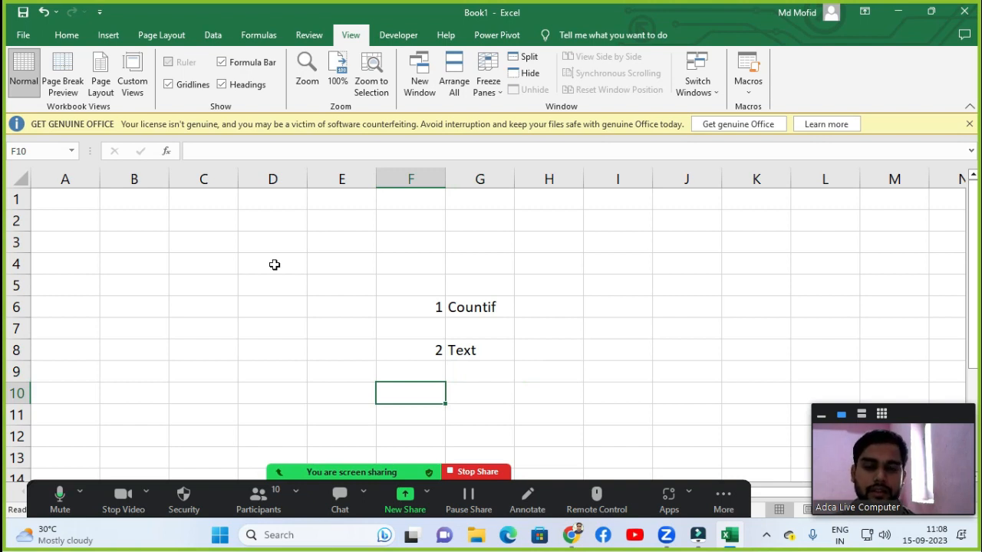
text(10-)
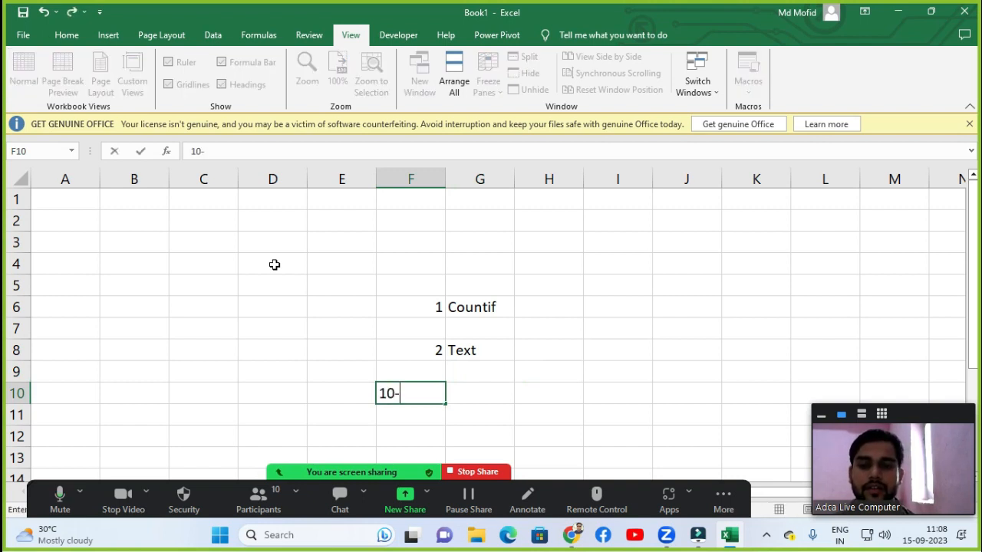
text(1-2022)
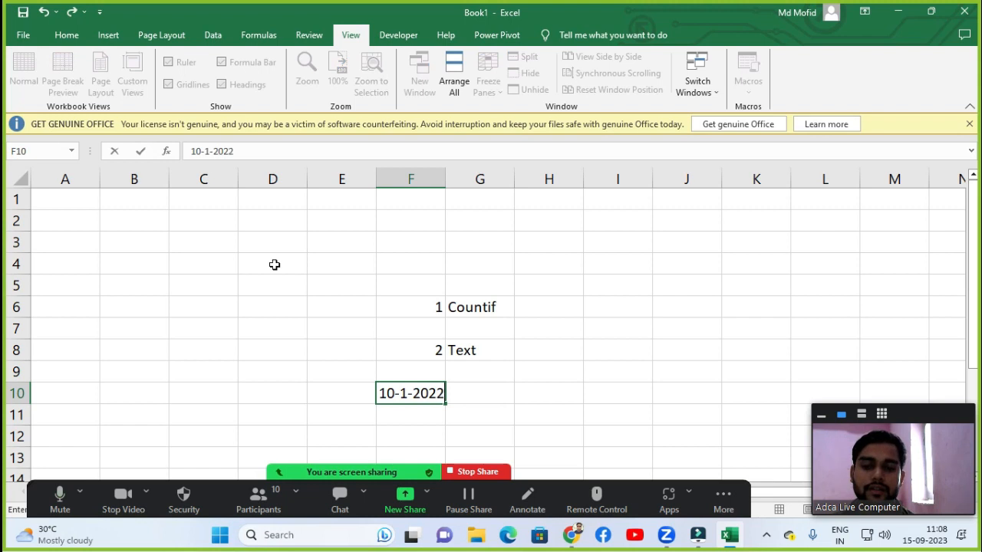
key(Return)
Add the heading Date in F9 above the date.
key(Up)
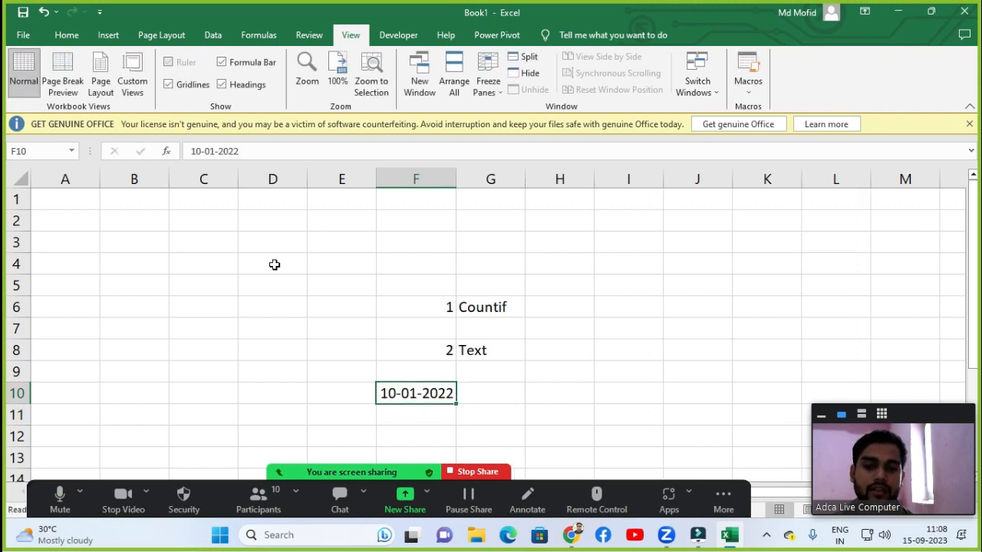
key(Right)
key(Up)
key(Left)
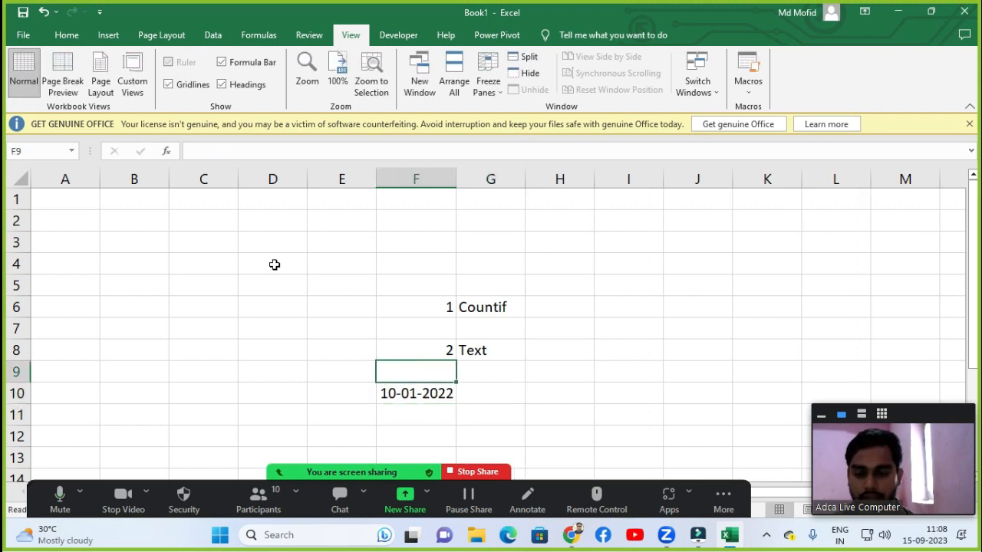
text(DAte)
key(Return)
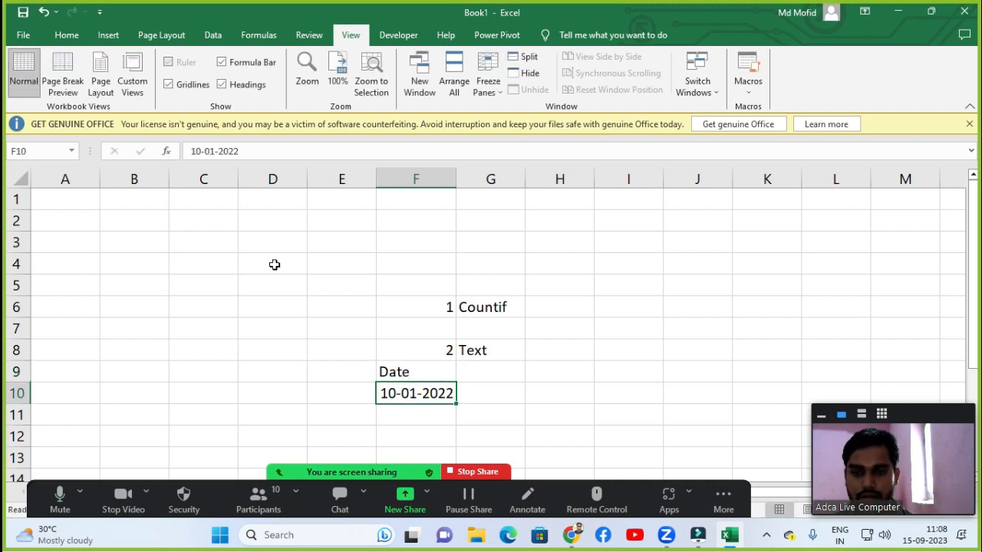
Start a TEXT function formula in G10 next to the date.
key(Right)
text(=text)
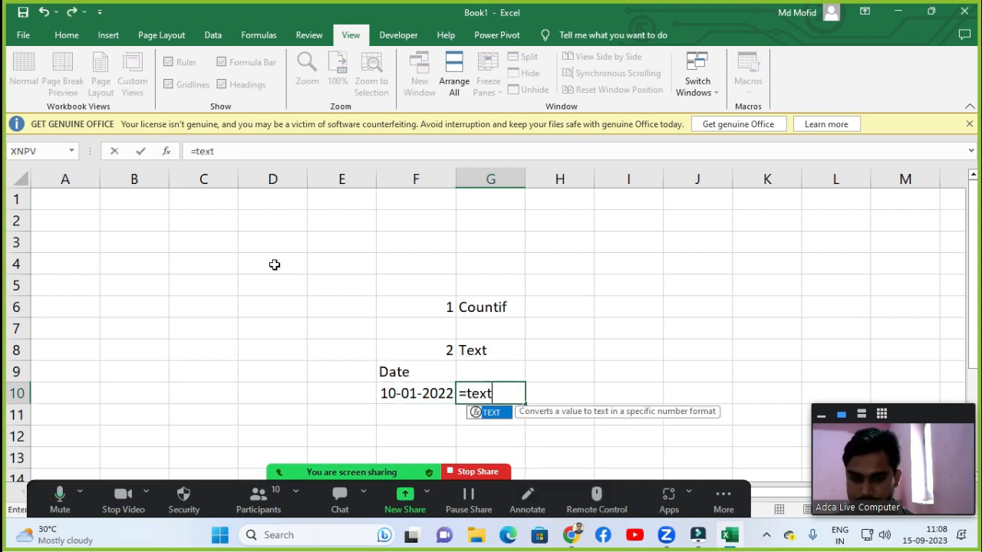
key(Tab)
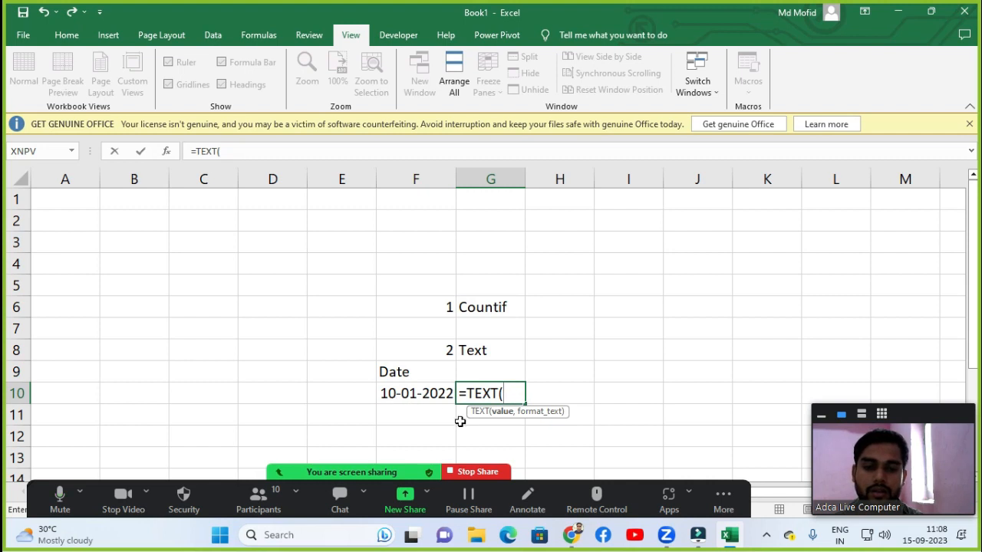
click(284, 495)
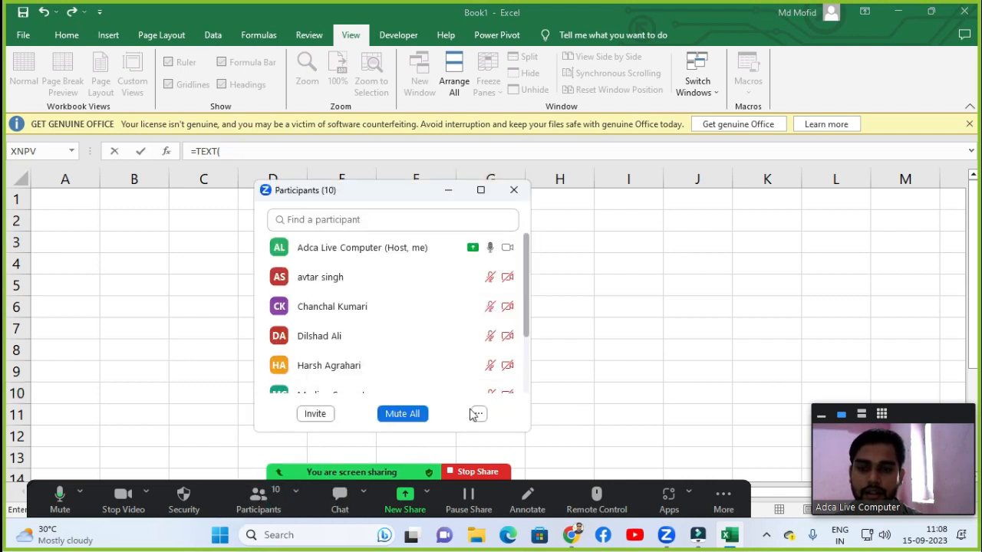
click(477, 414)
click(529, 378)
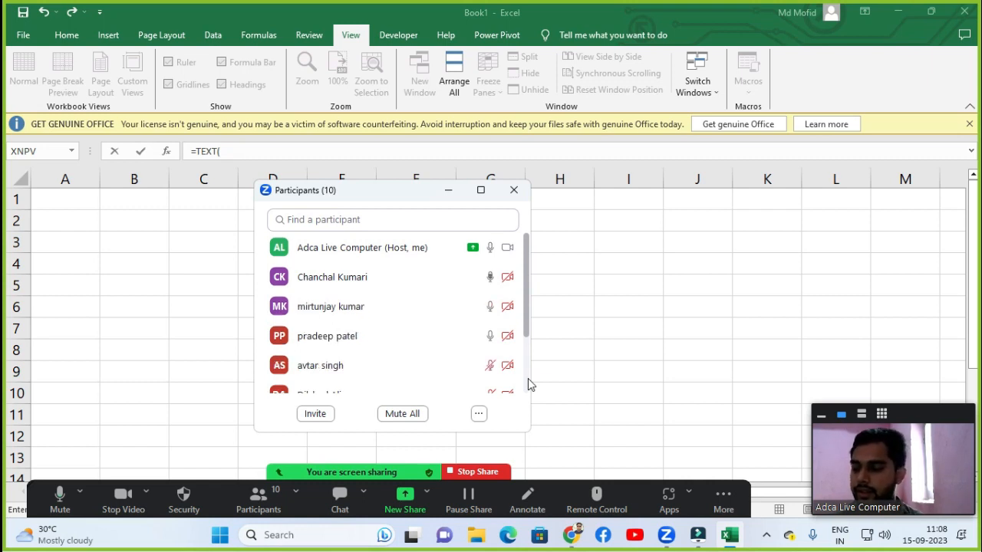
click(412, 414)
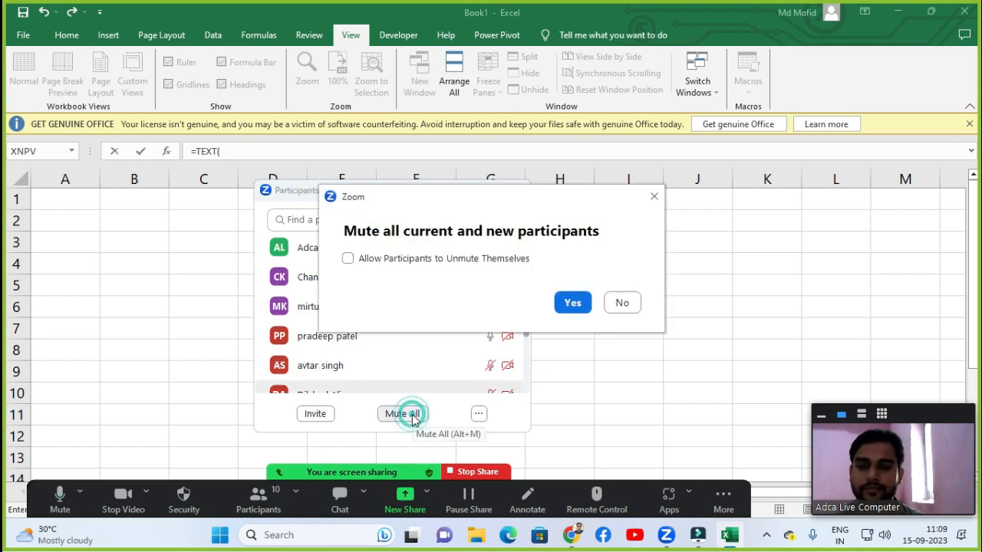
click(572, 303)
click(513, 192)
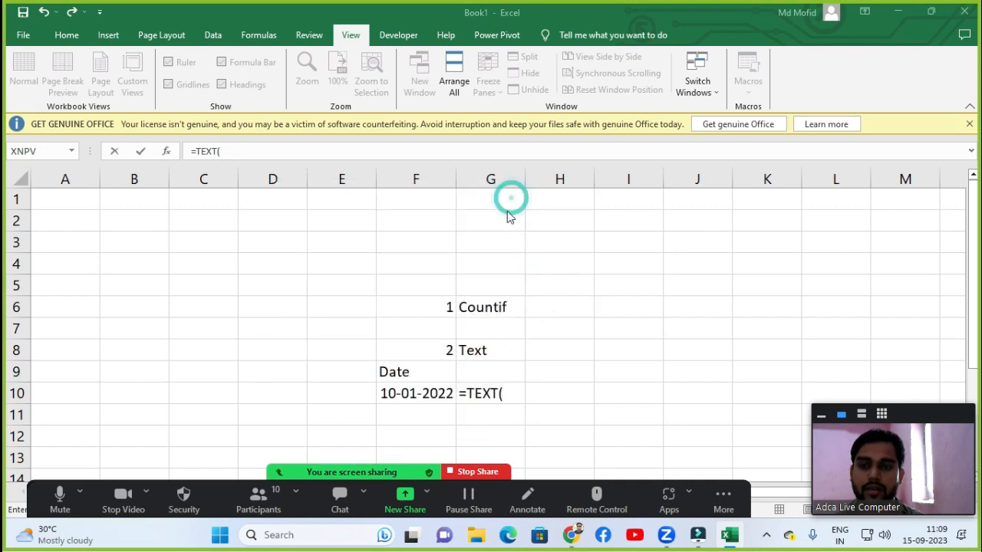
Complete the G10 formula as =TEXT(F10,"dddd") referencing the date cell.
click(520, 396)
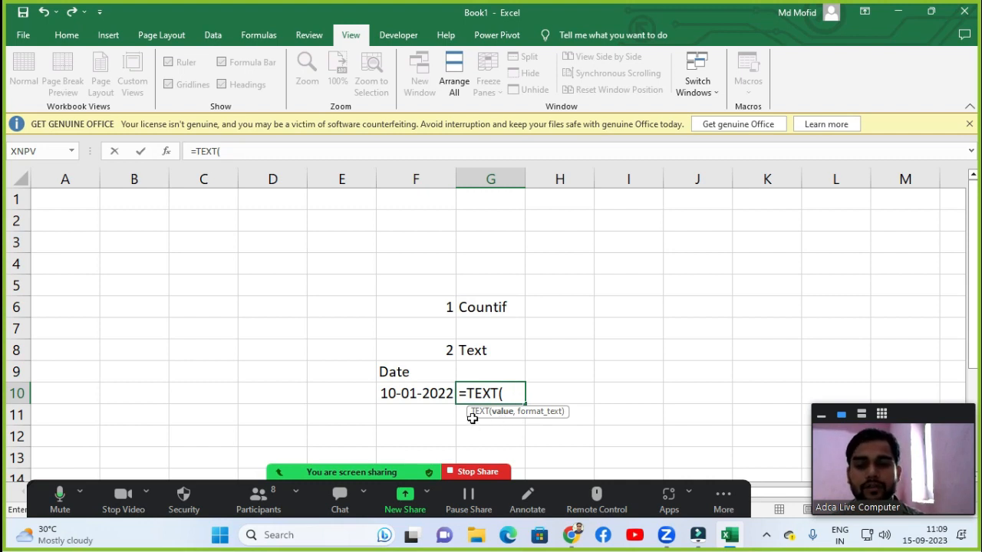
click(431, 396)
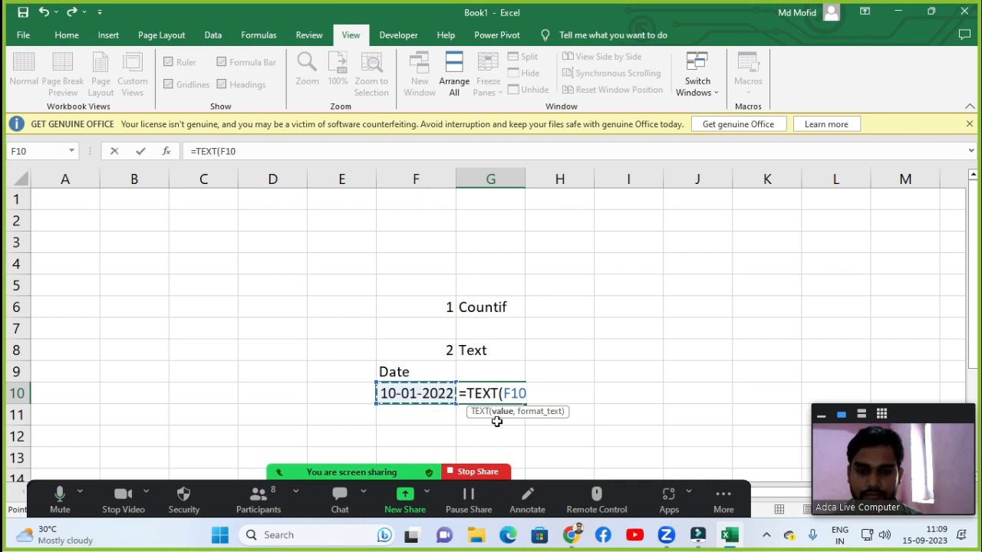
text(,)
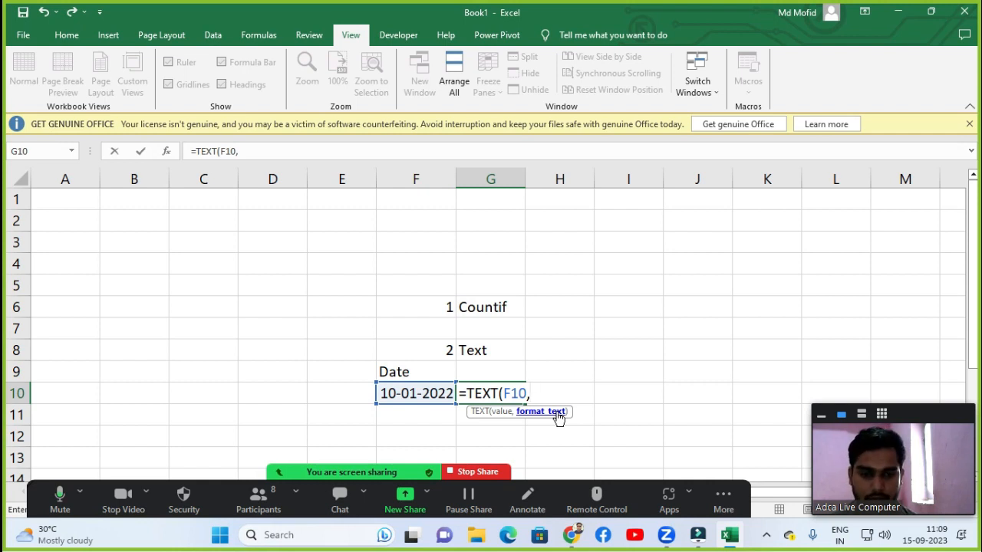
text(")
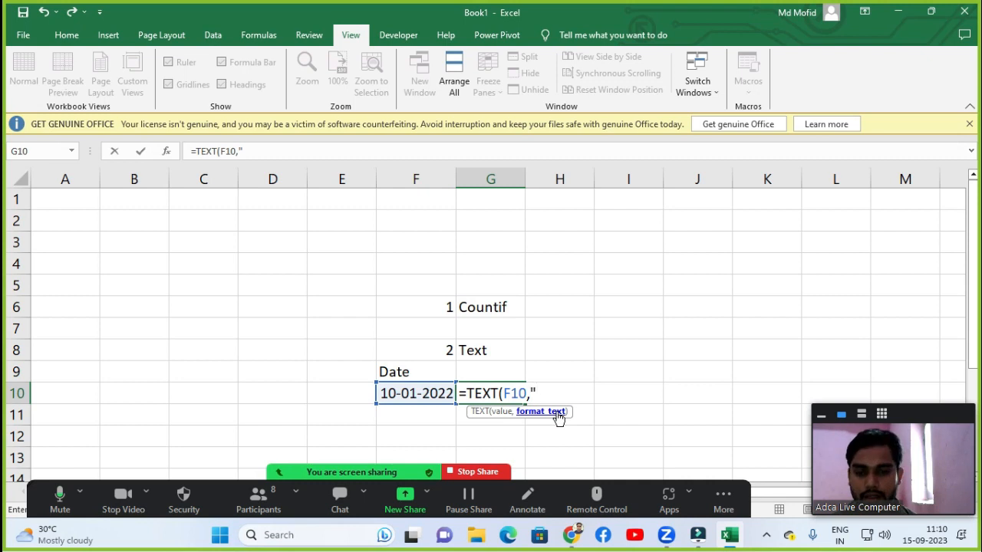
text(dddd)
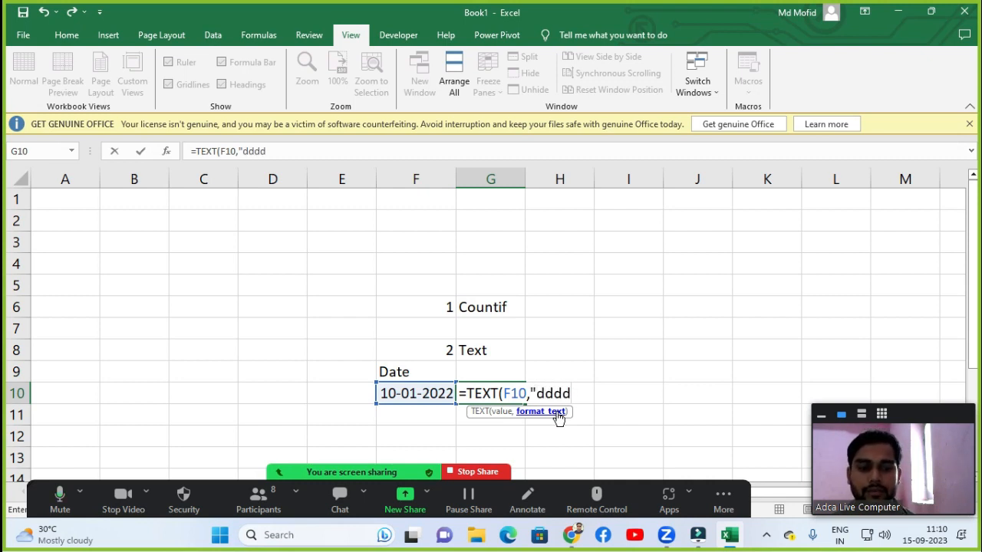
text(")
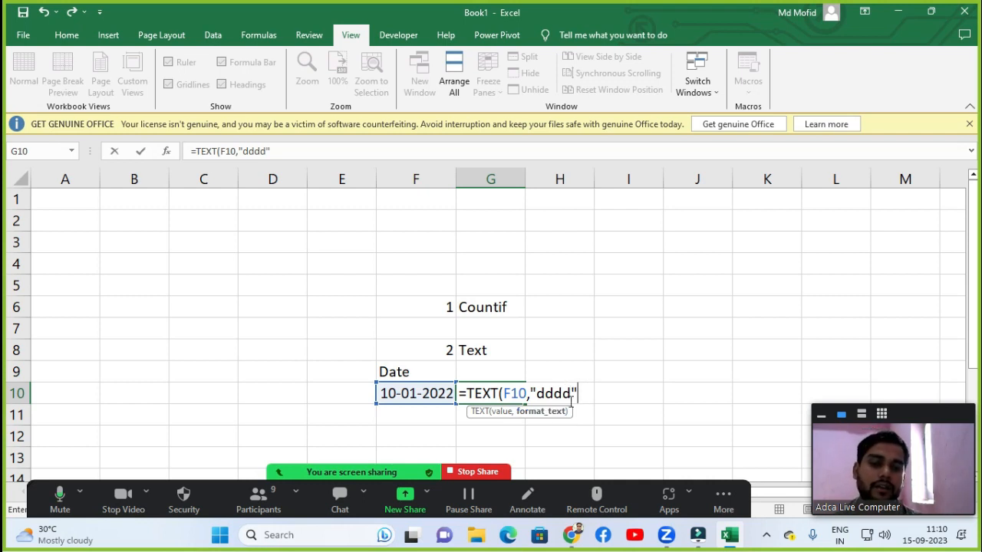
text())
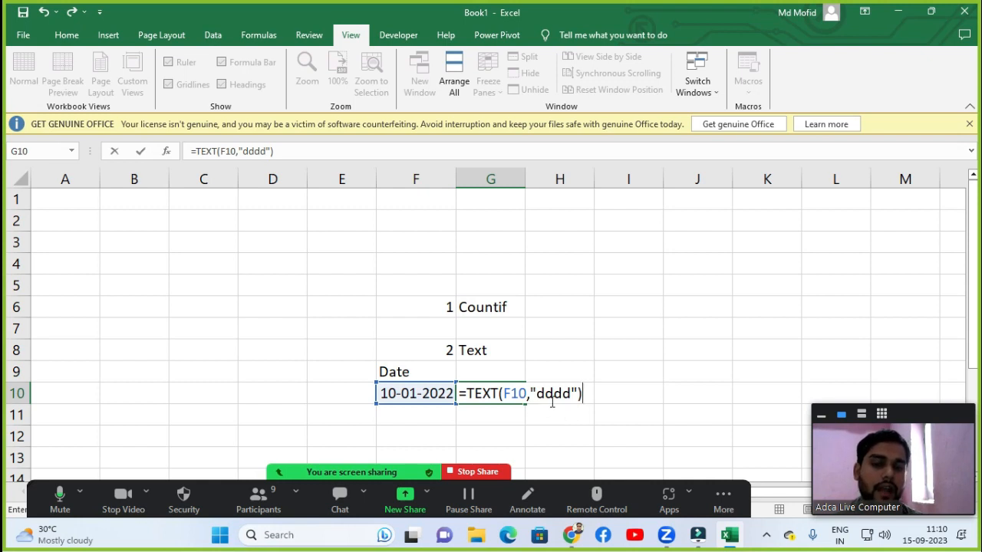
key(Return)
Edit the G10 formula's format code to "ddd" for the abbreviated weekday.
click(506, 392)
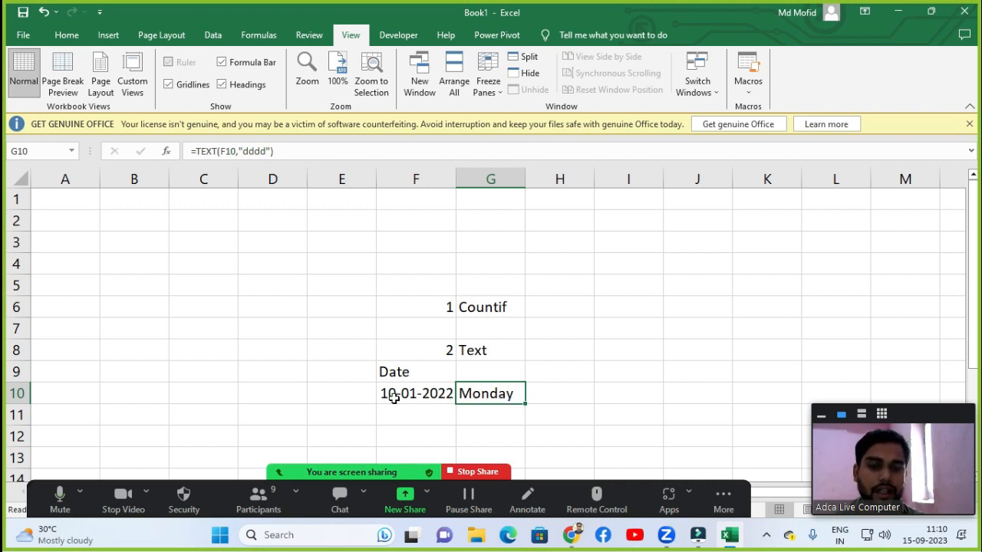
double_click(490, 406)
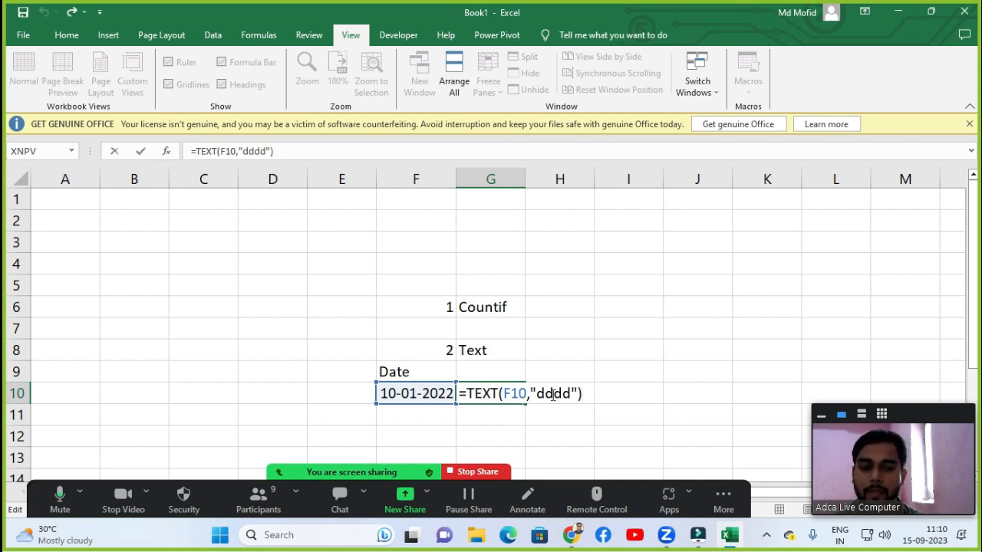
click(552, 394)
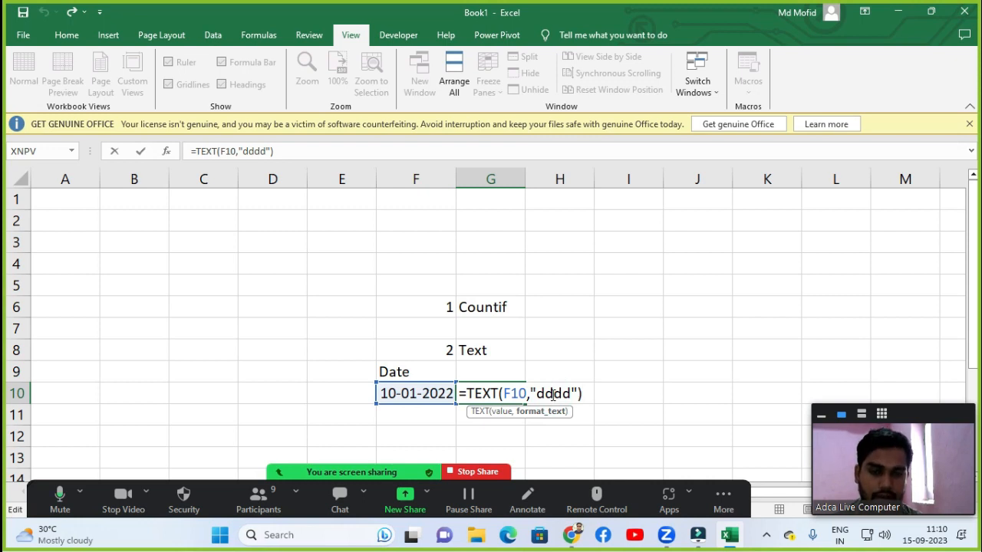
key(Delete)
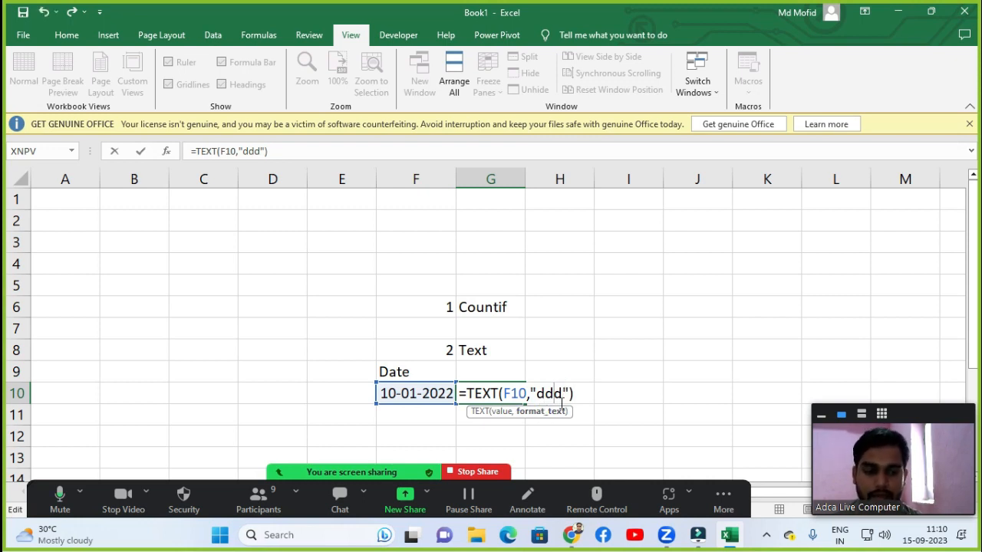
key(Return)
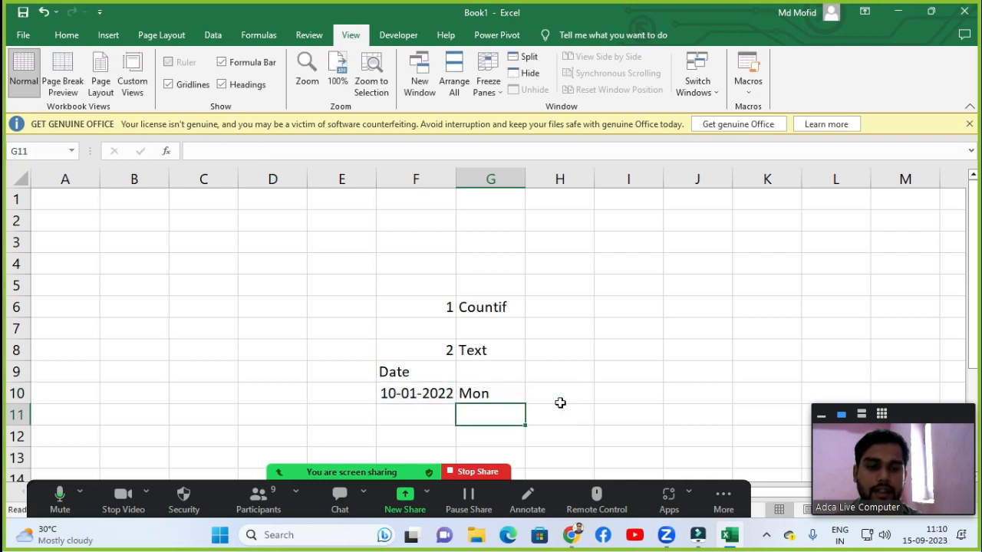
click(506, 399)
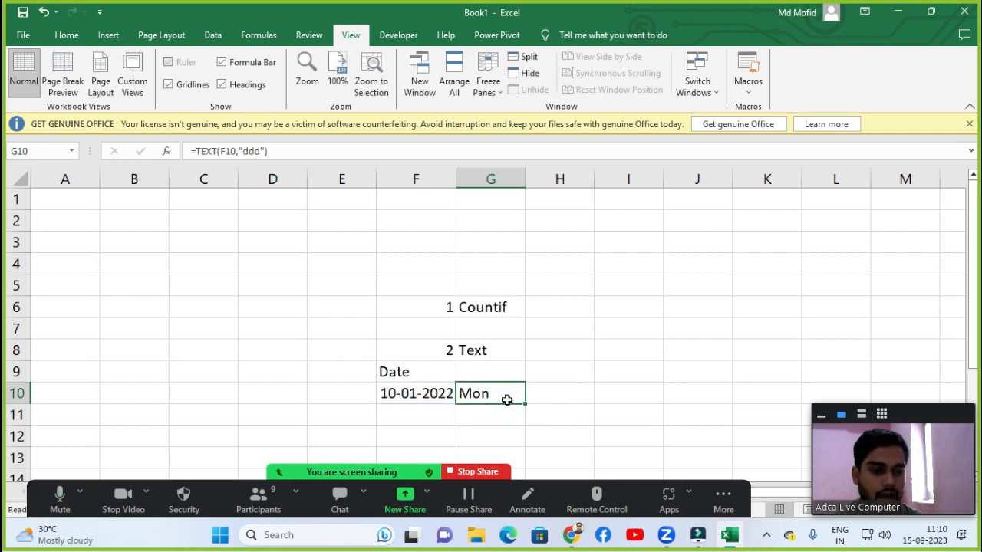
Change the G10 formula's format code to "dd" to show the day number.
double_click(506, 399)
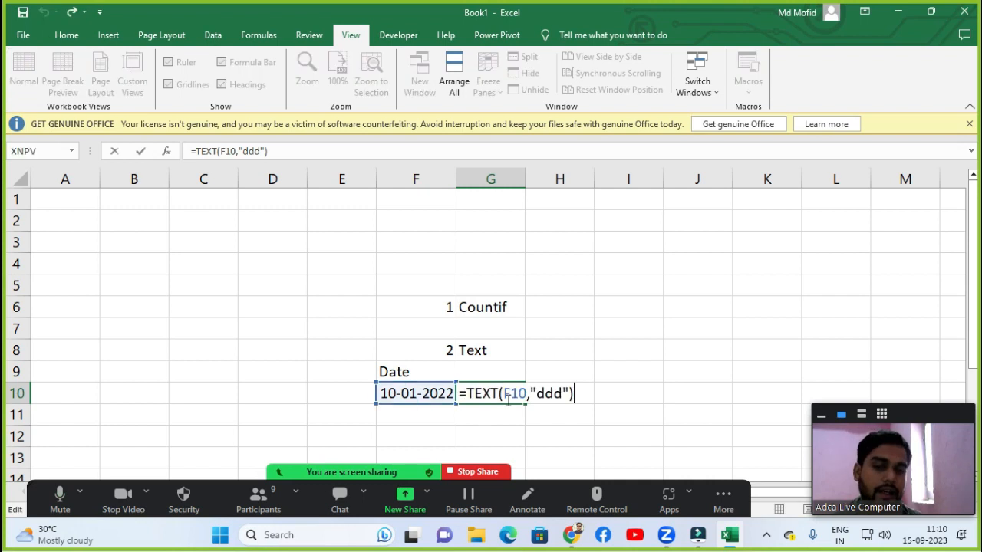
key(Return)
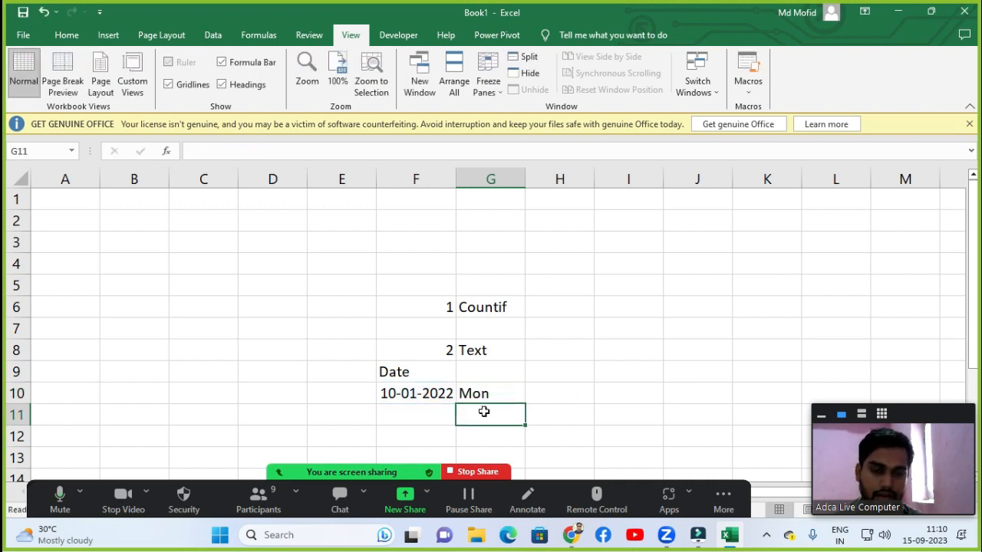
click(491, 395)
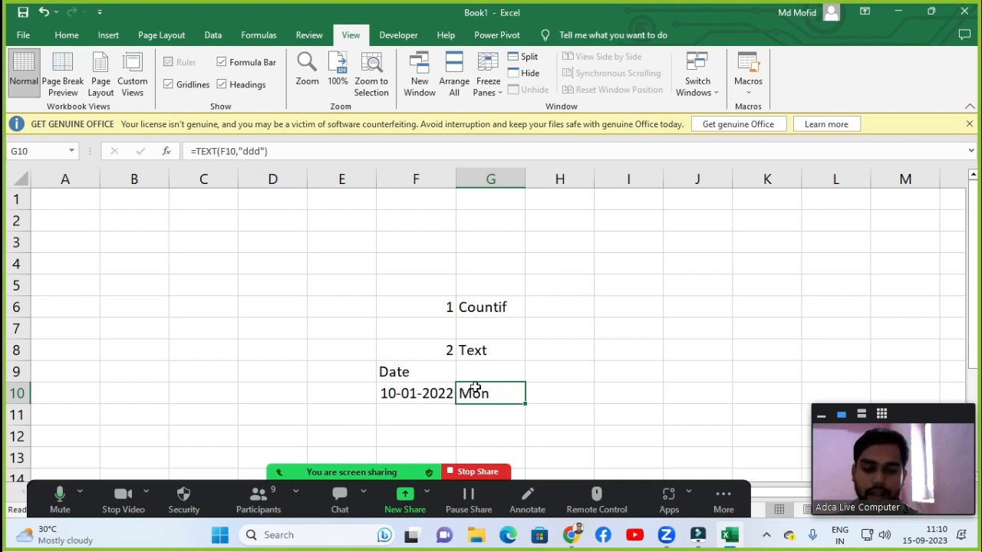
double_click(476, 387)
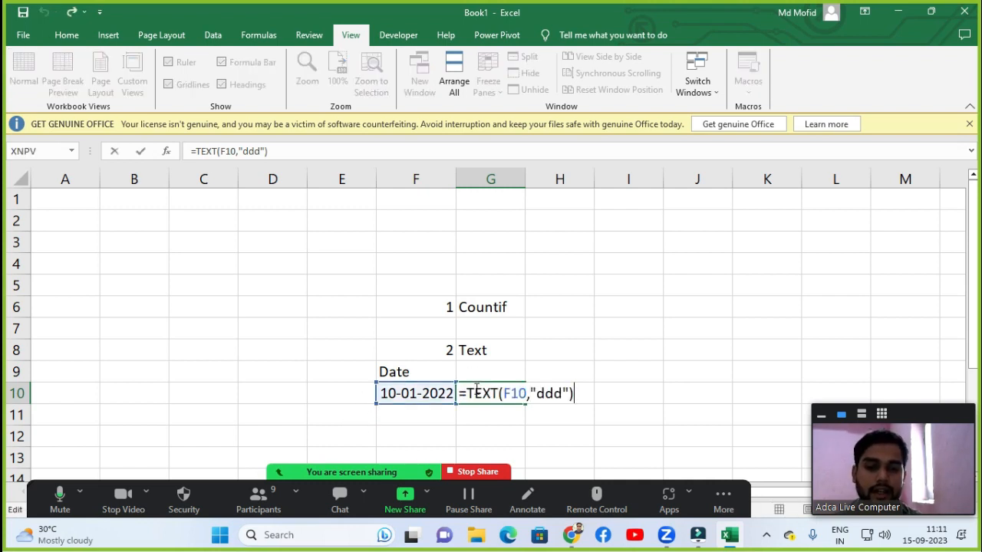
click(552, 394)
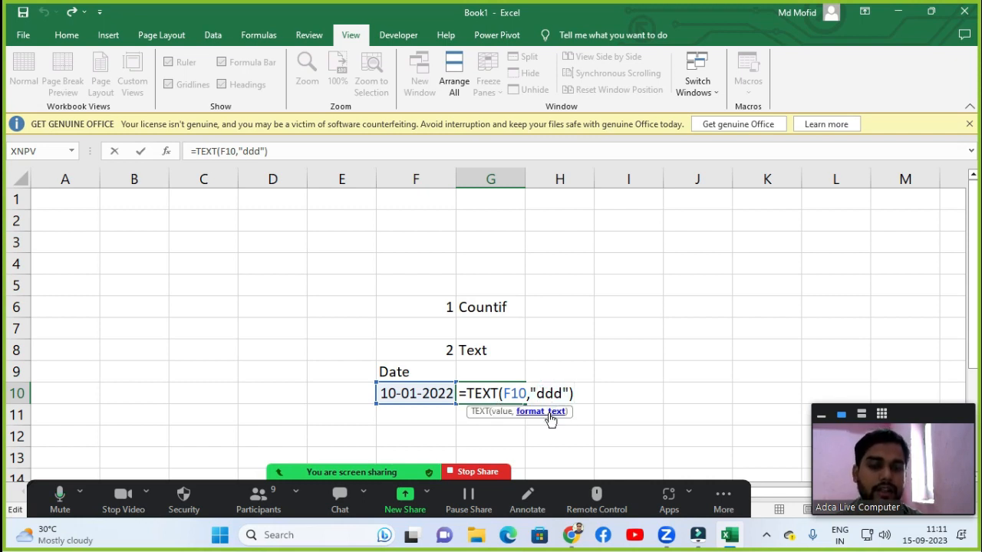
key(BackSpace)
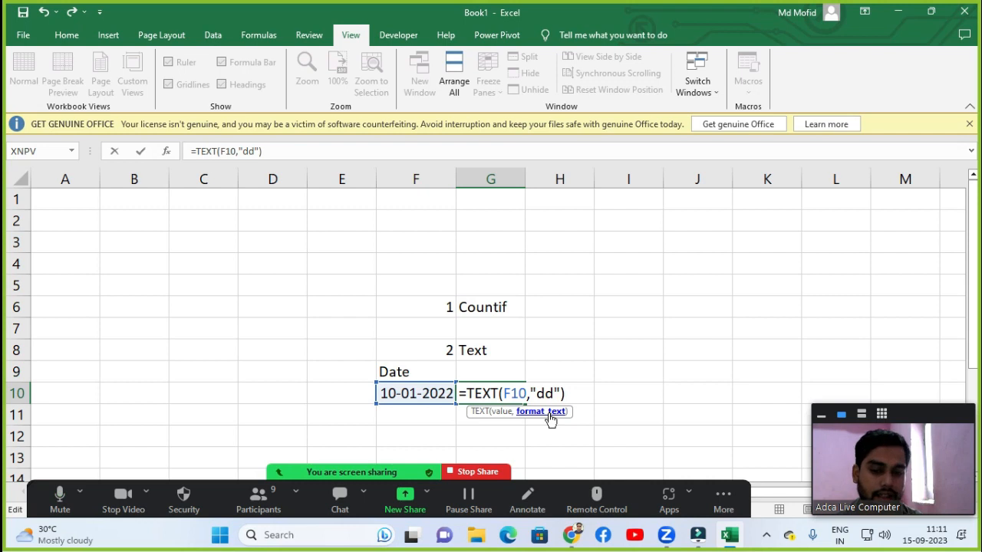
key(Return)
click(493, 393)
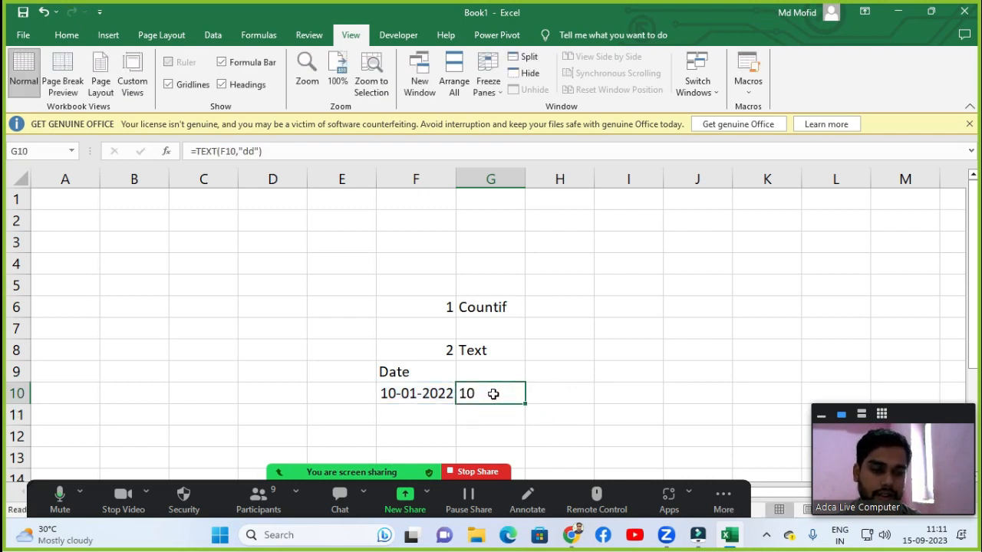
key(F2)
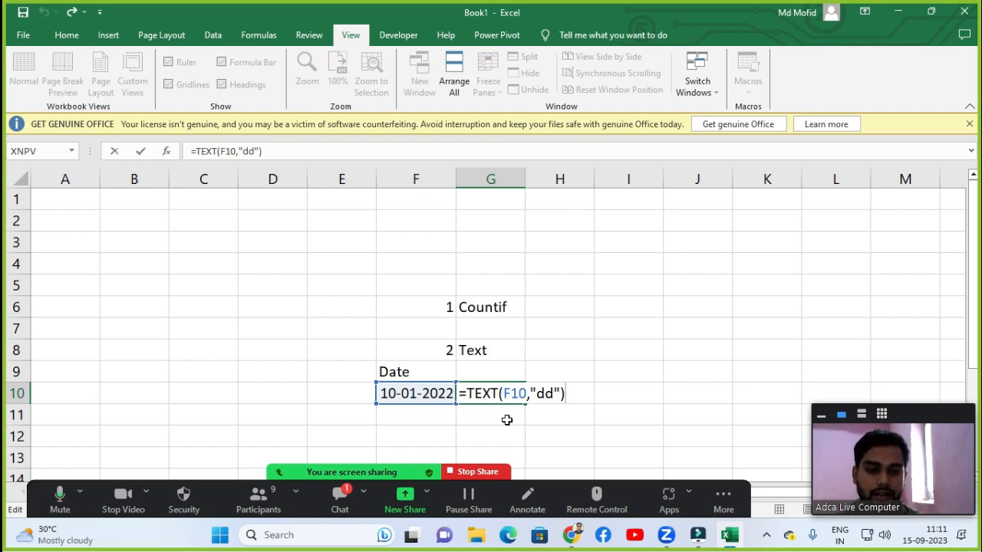
key(ctrl+Return)
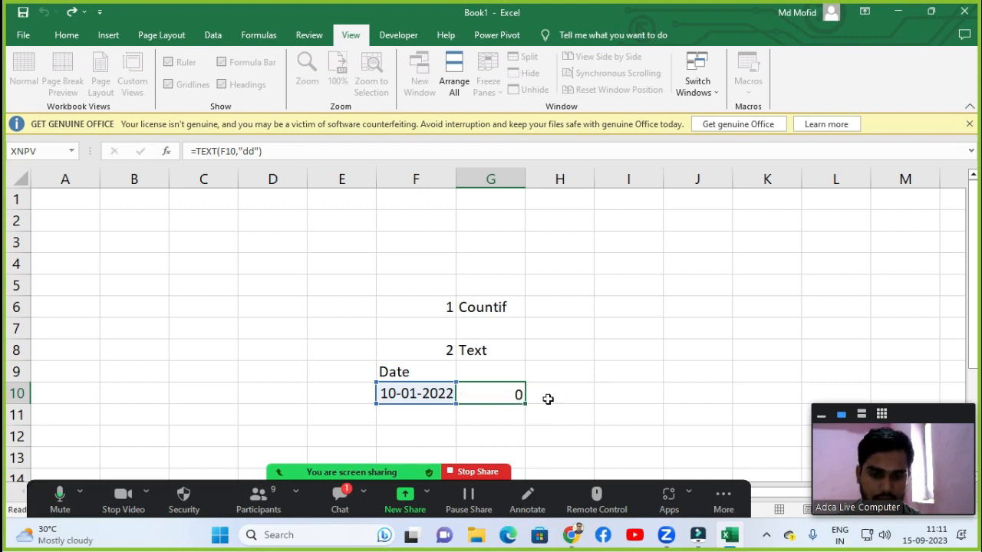
key(Return)
click(500, 393)
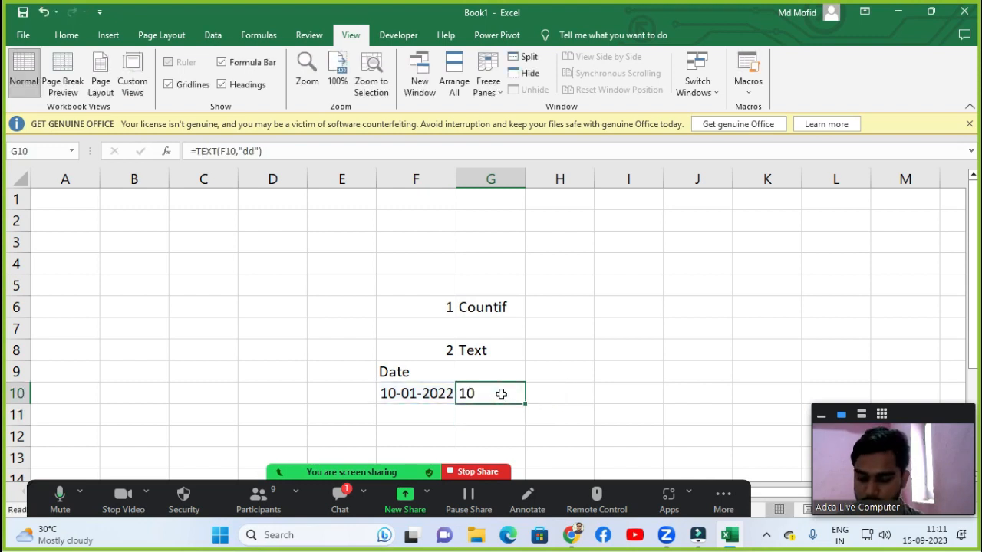
Change the G10 formula's format code to "dddd" for the full weekday name.
double_click(501, 394)
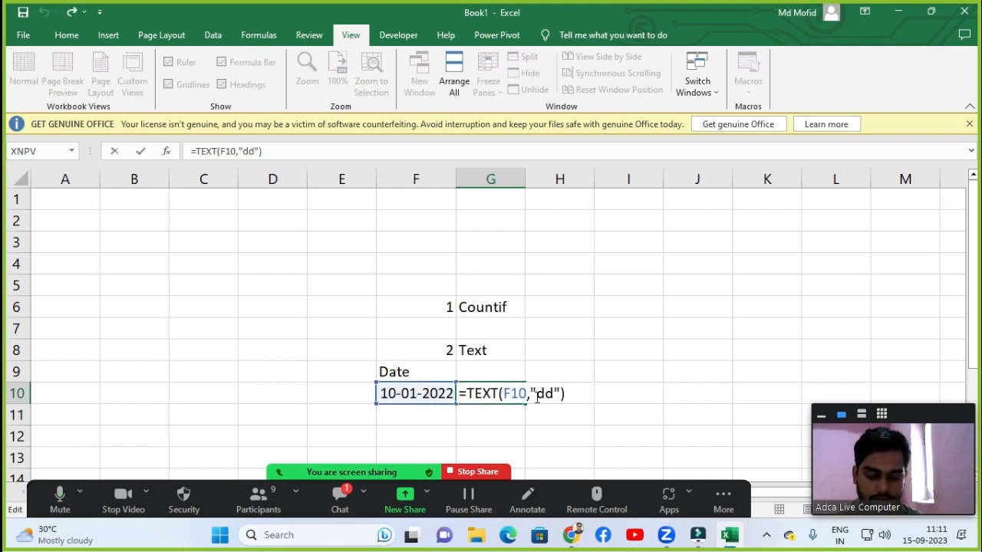
click(542, 393)
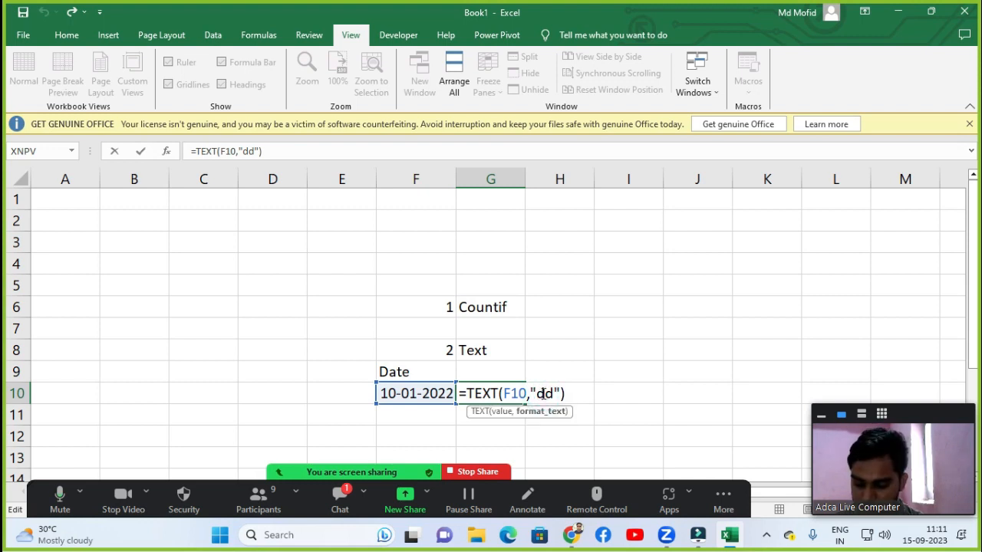
text(dd)
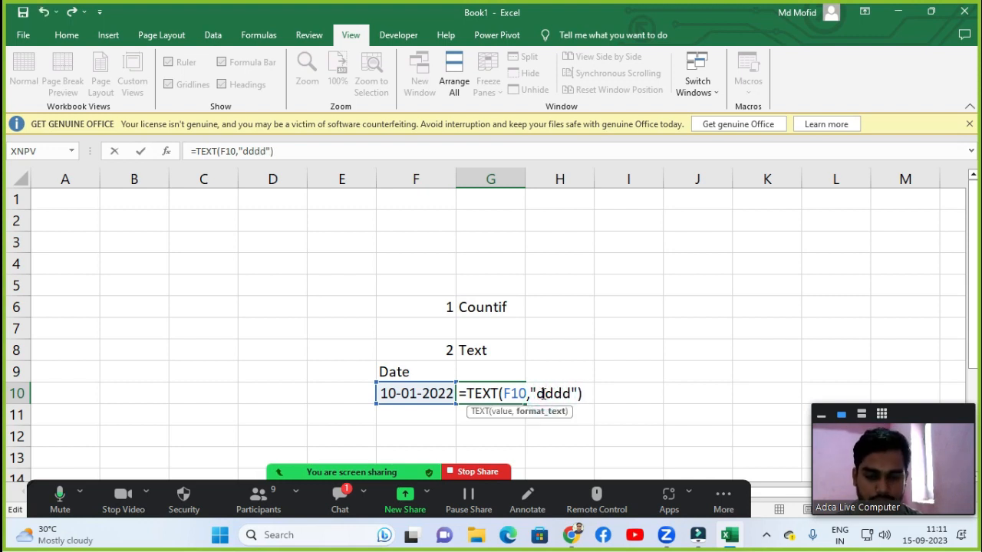
click(588, 393)
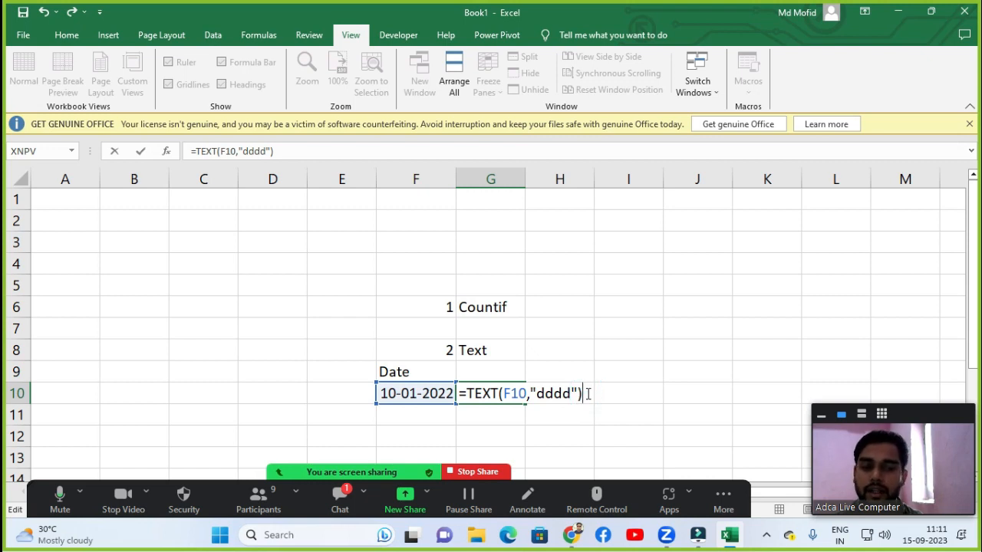
key(Return)
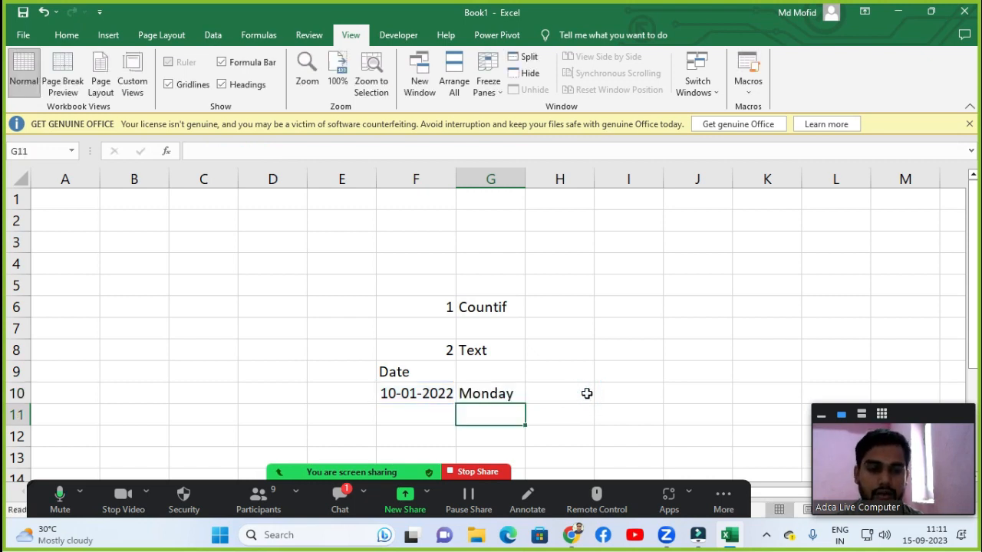
click(502, 394)
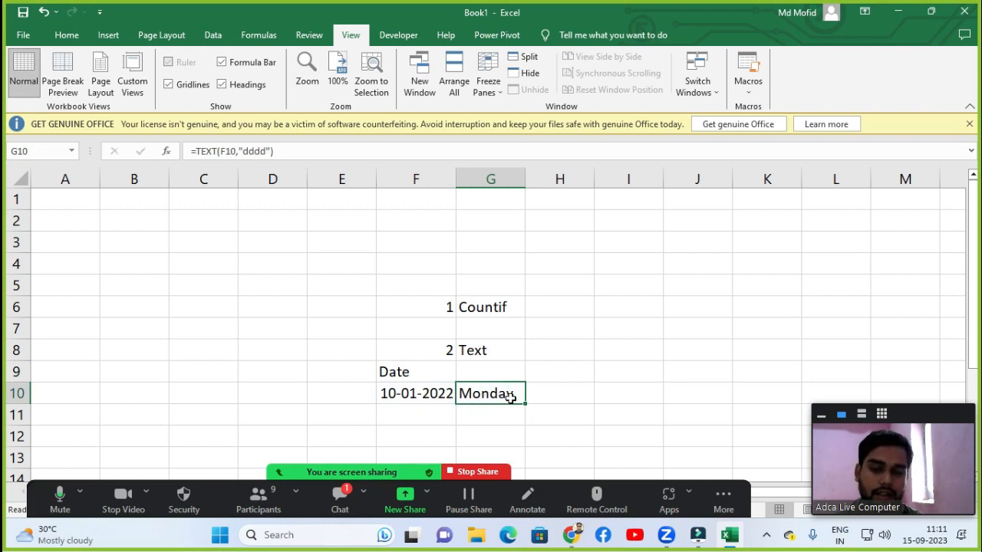
click(339, 499)
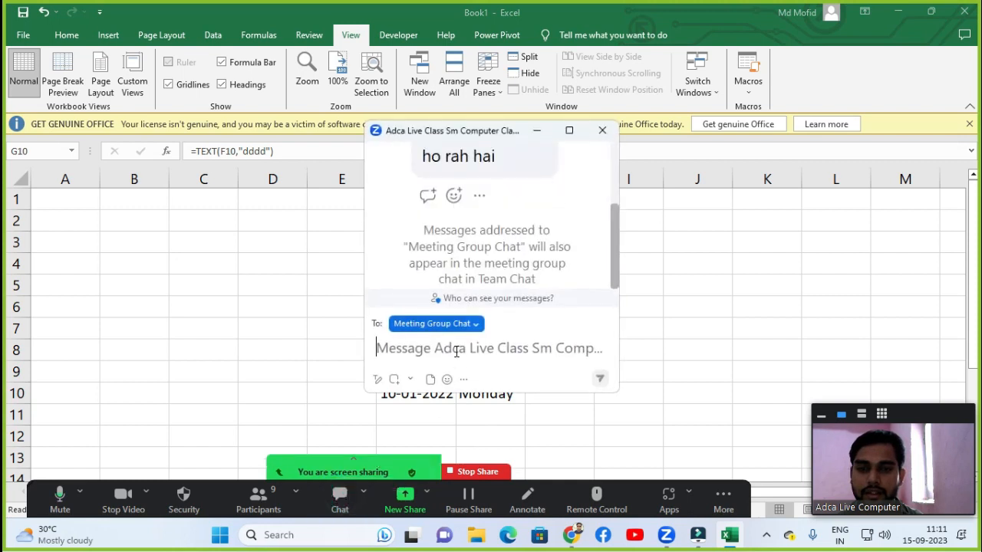
scroll(504, 275, up, 1)
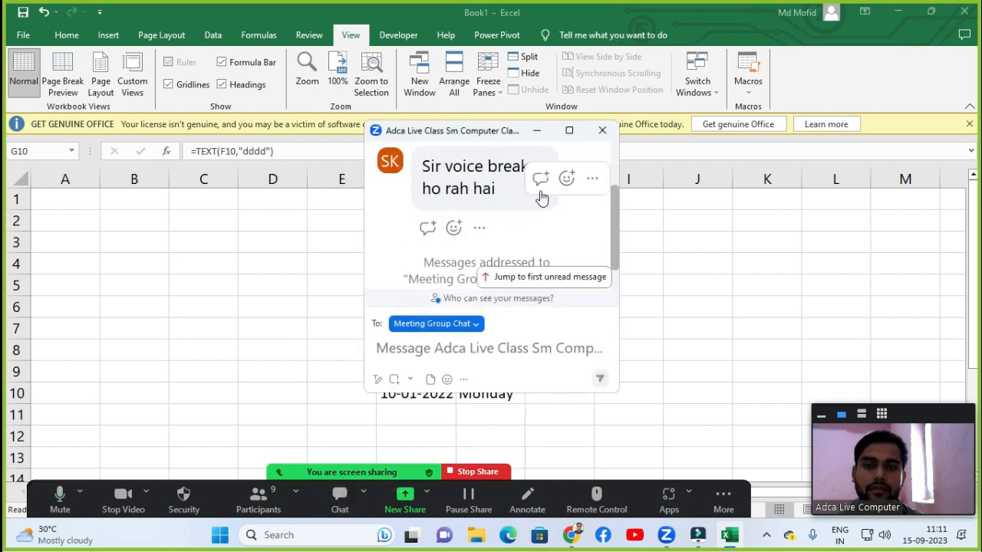
scroll(541, 197, up, 2)
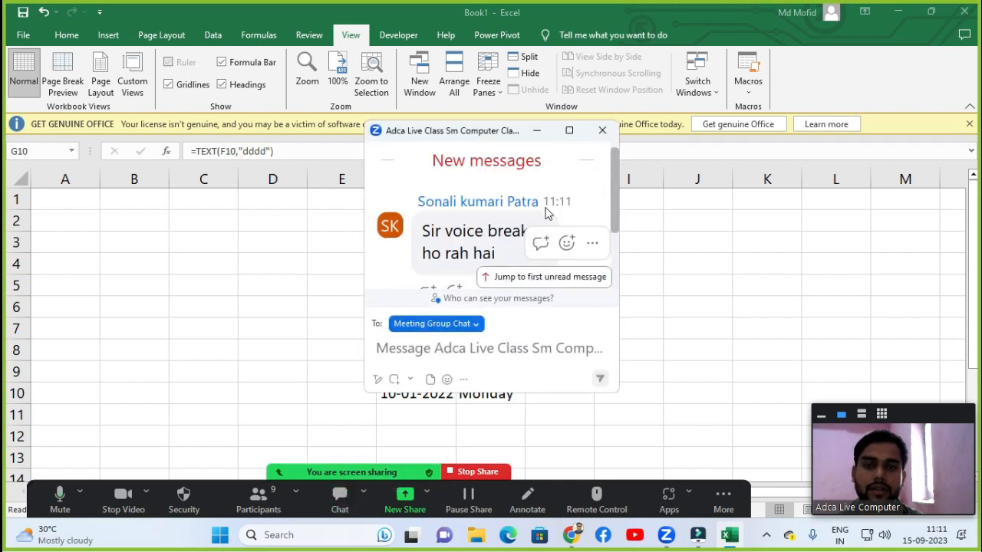
click(603, 131)
click(274, 498)
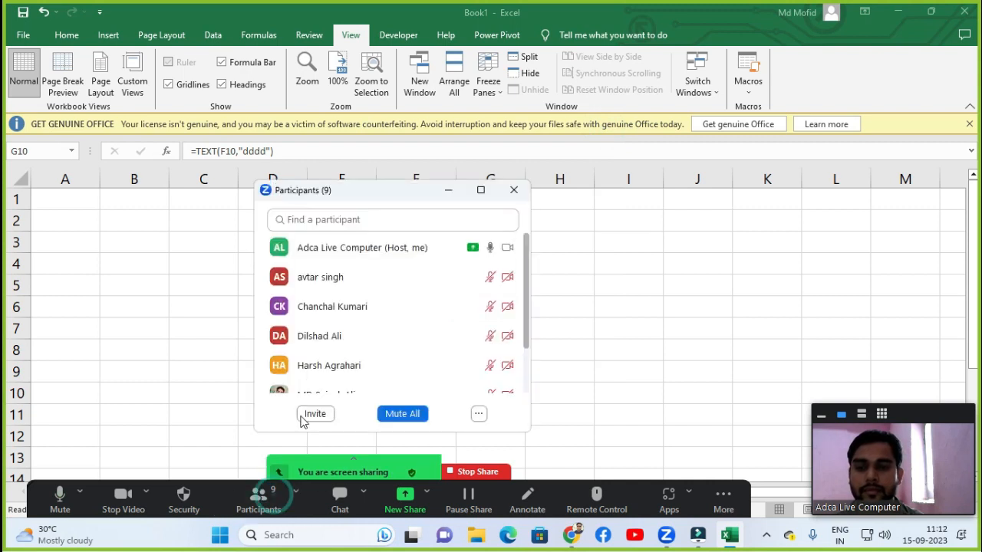
scroll(407, 295, down, 3)
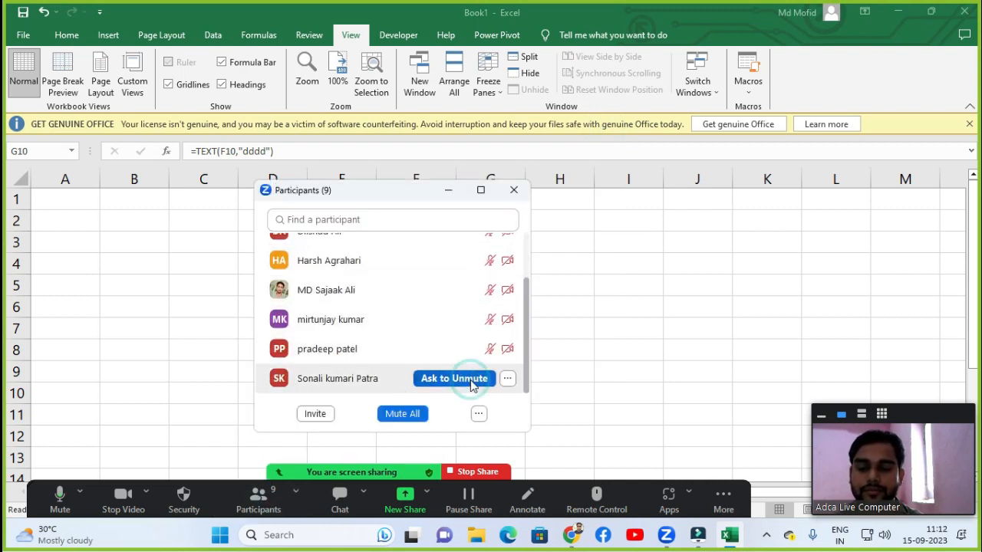
click(454, 378)
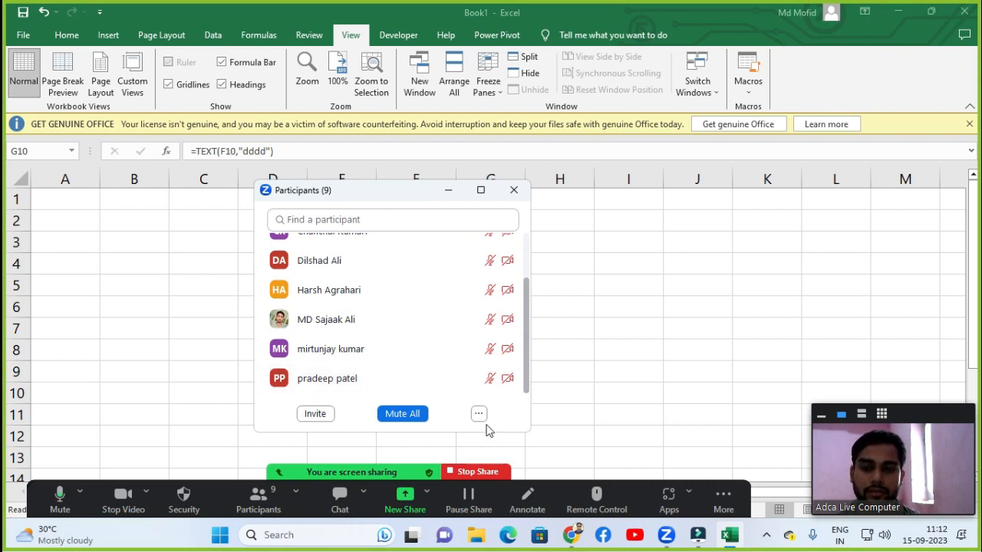
click(480, 415)
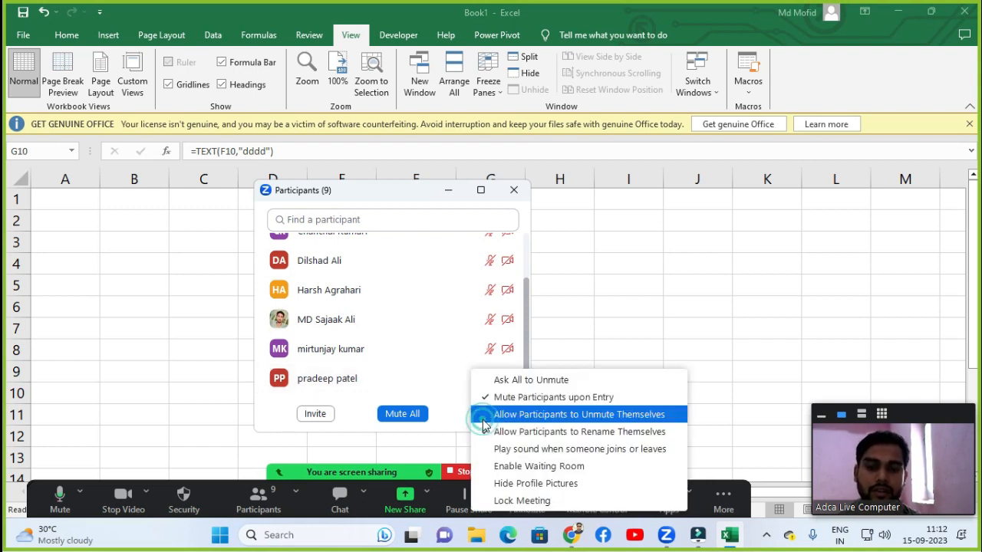
click(507, 380)
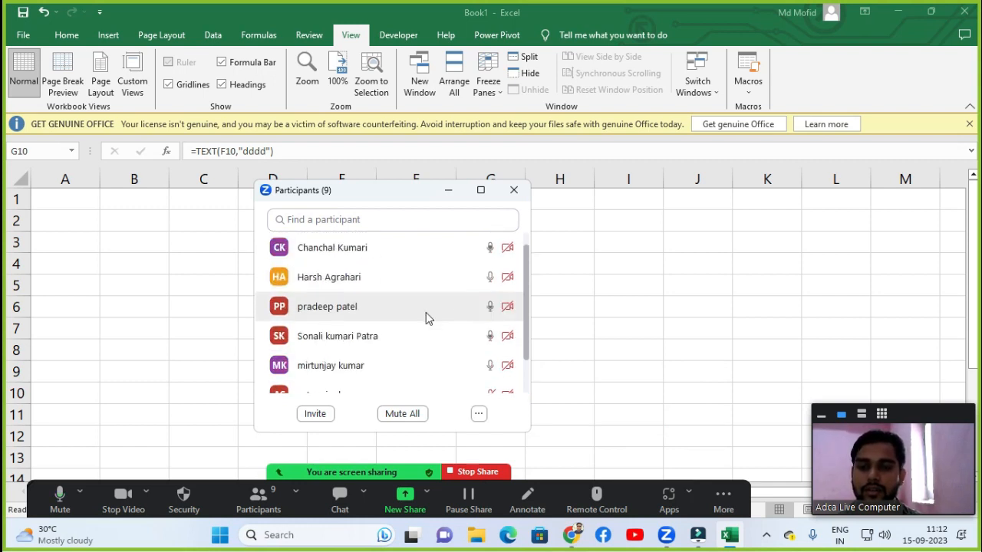
scroll(426, 312, down, 2)
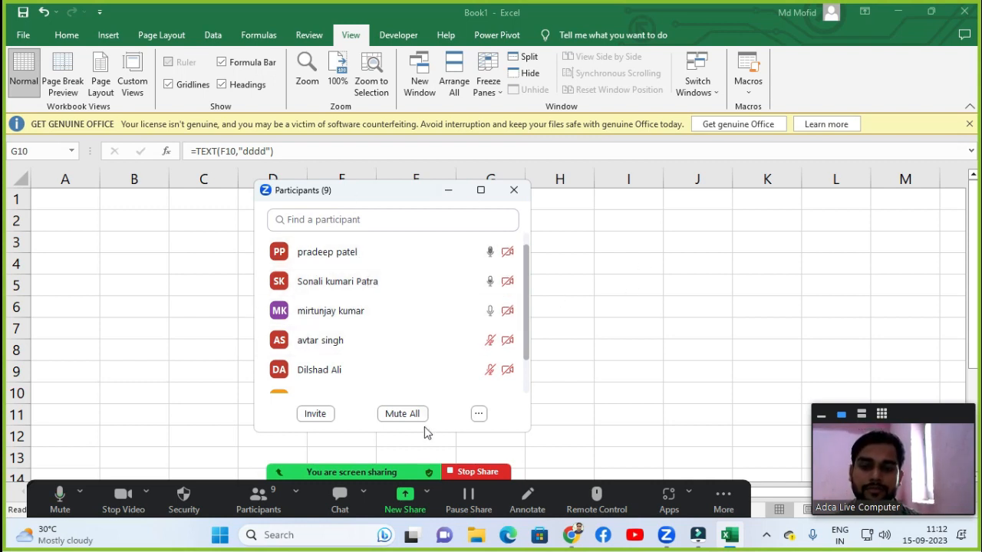
click(407, 413)
click(573, 302)
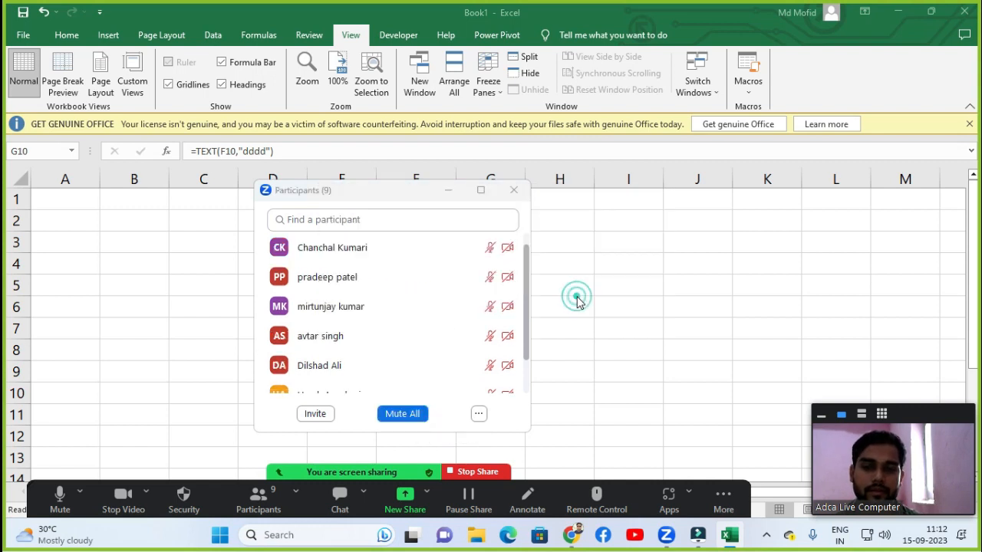
click(514, 191)
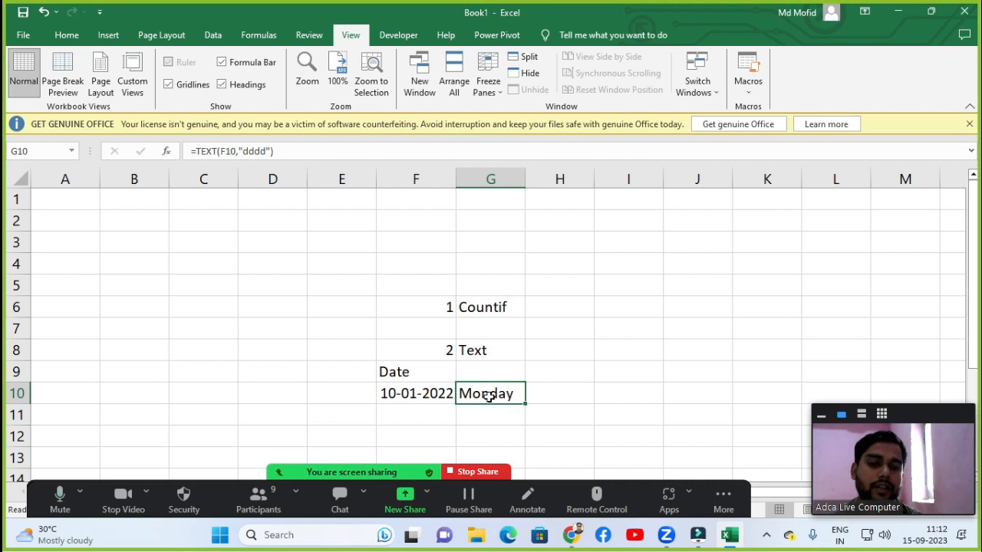
Enter =TEXT(F10,"mmmm") in H10 to show the date's full month name.
click(547, 374)
click(545, 390)
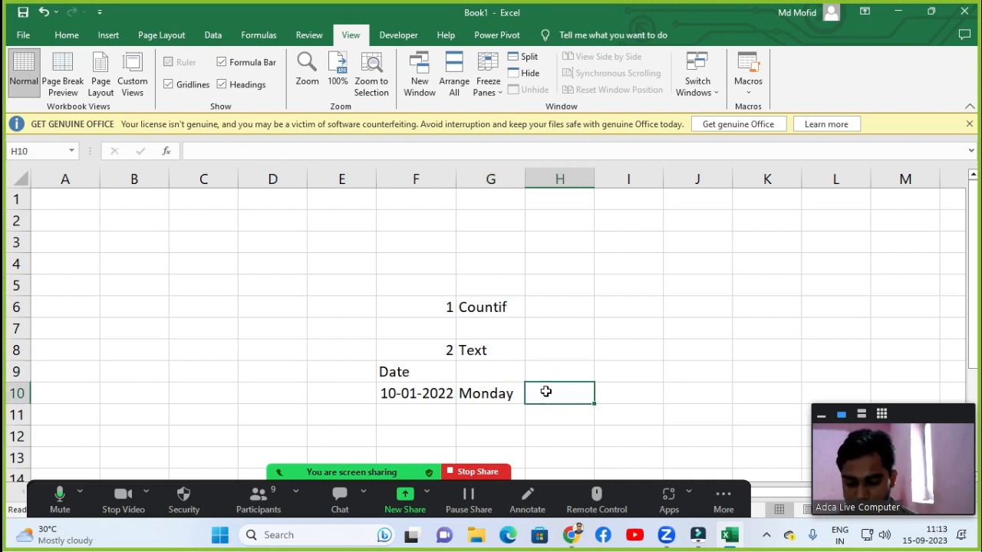
text(=text)
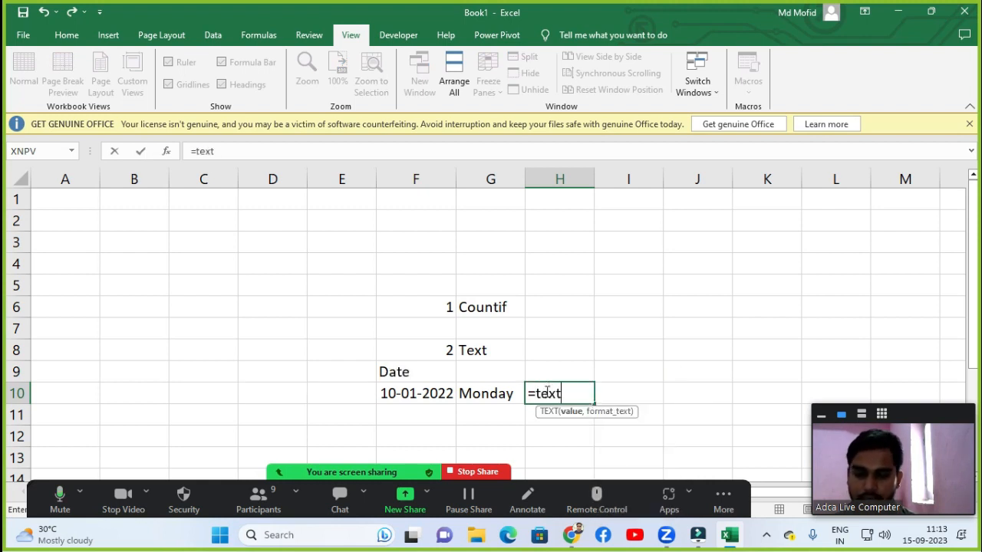
key(Tab)
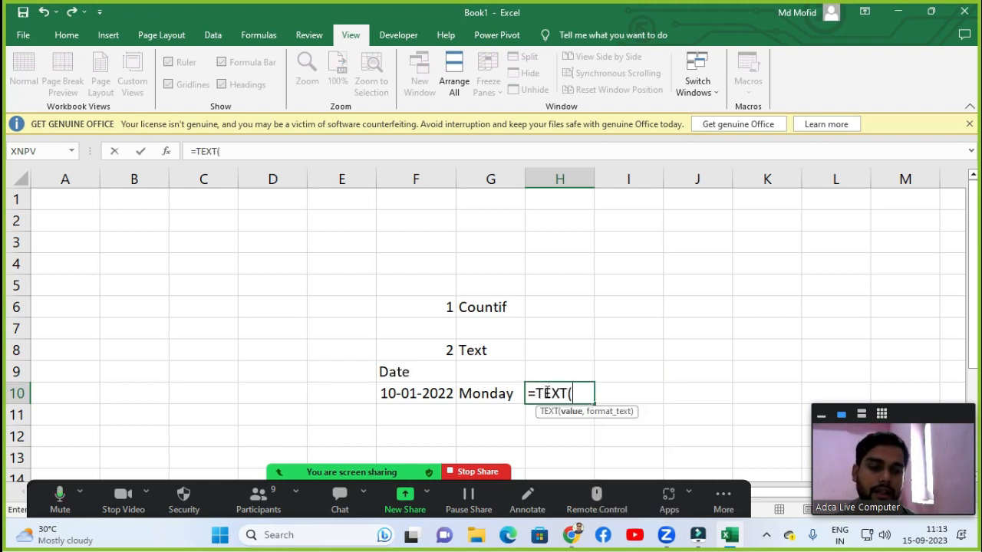
click(401, 397)
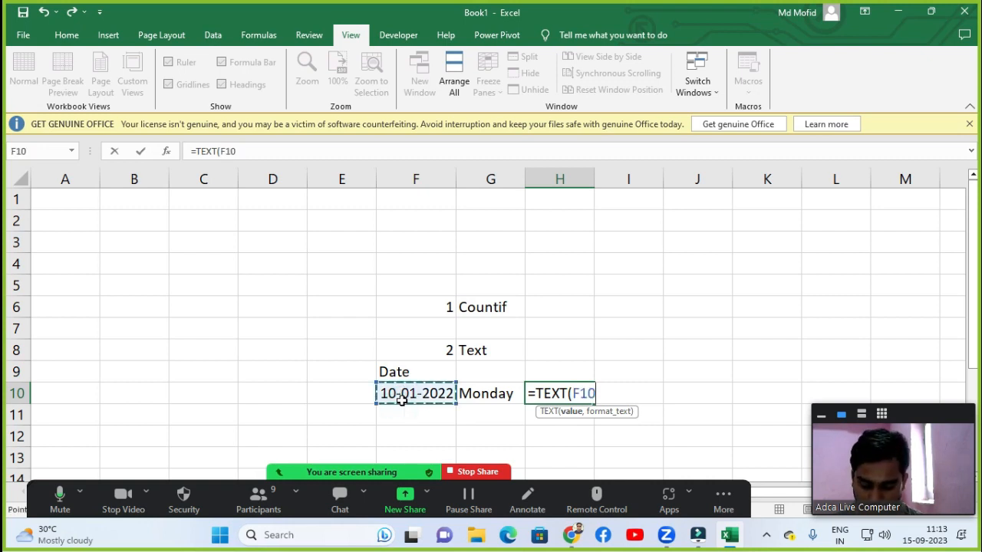
text(,)
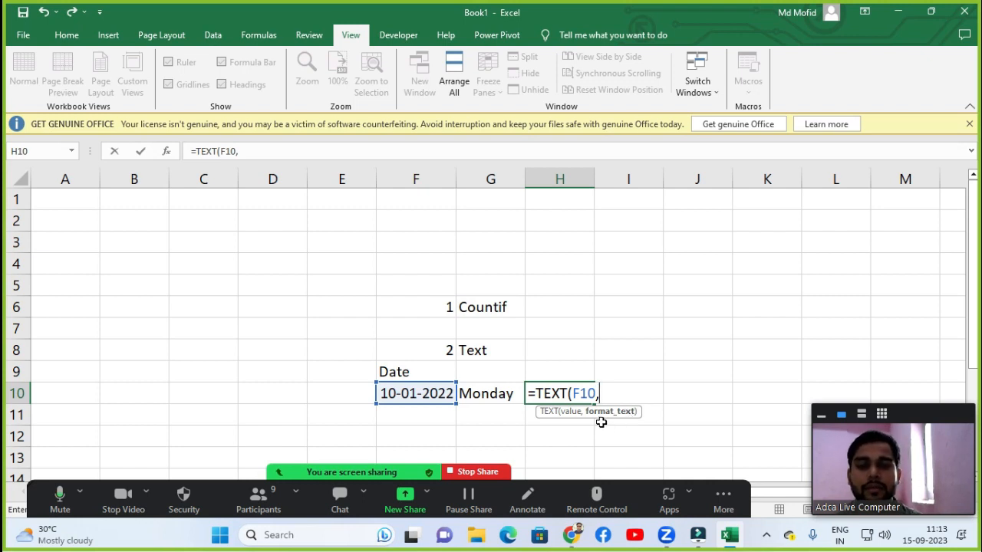
text(")
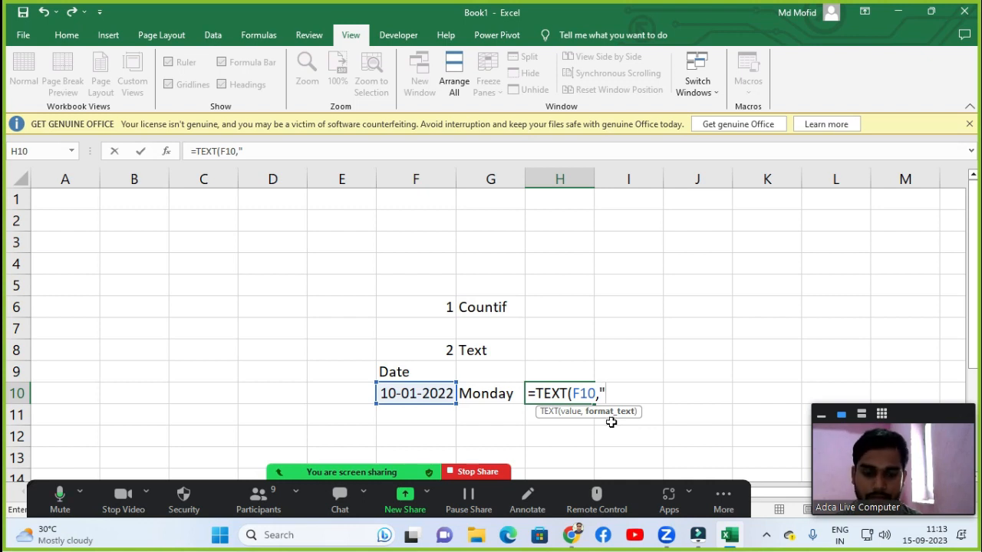
text(mmmm)
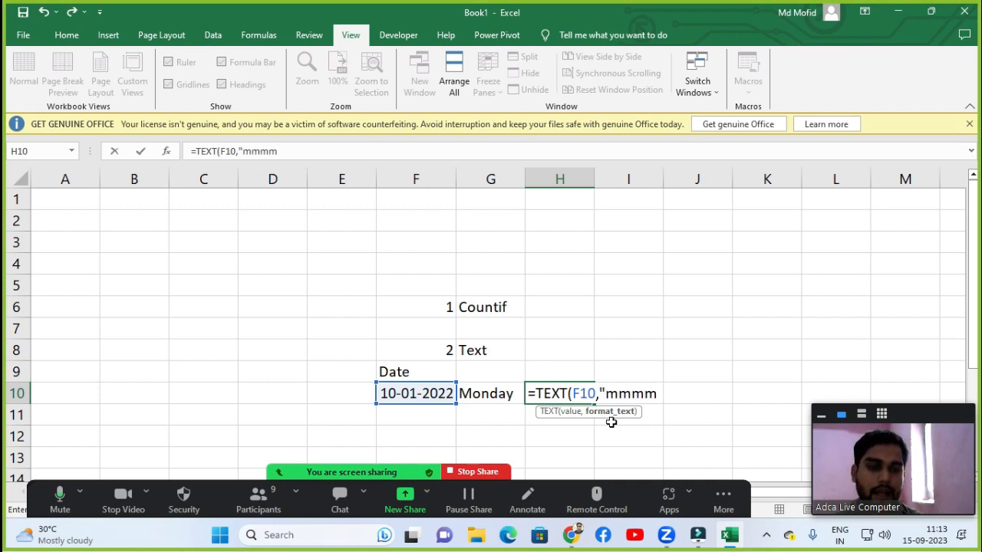
text("))
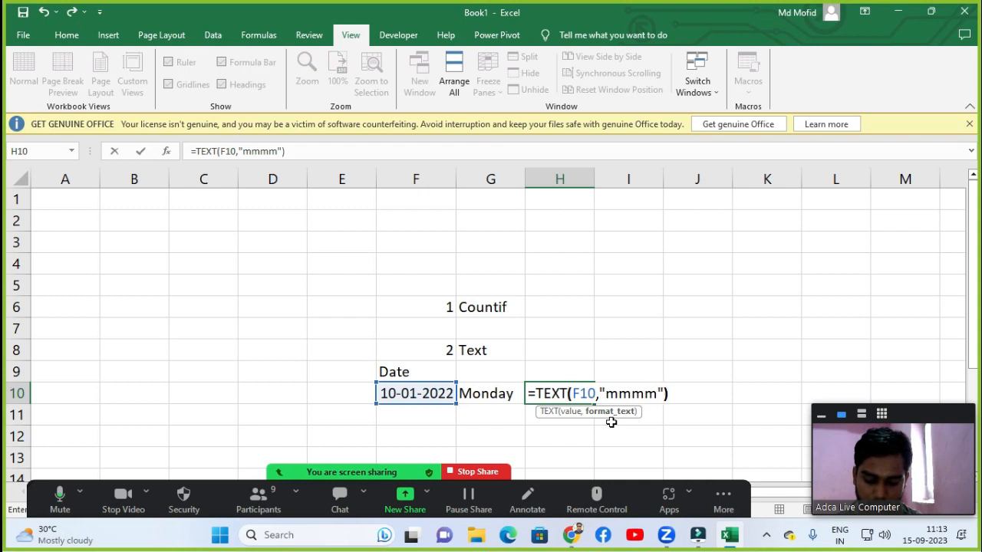
key(Return)
Edit the H10 formula's format code to "mmm" for the abbreviated month name.
click(564, 393)
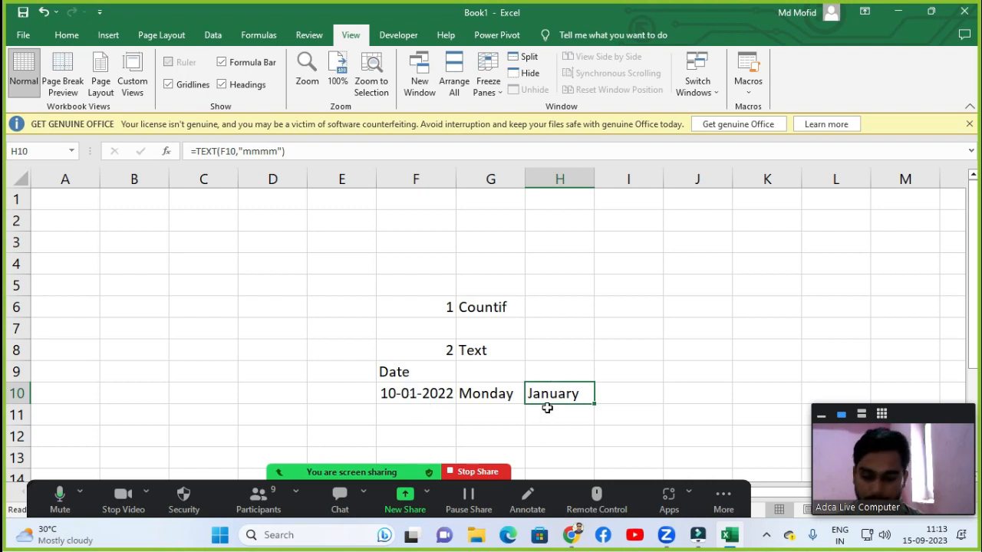
key(F2)
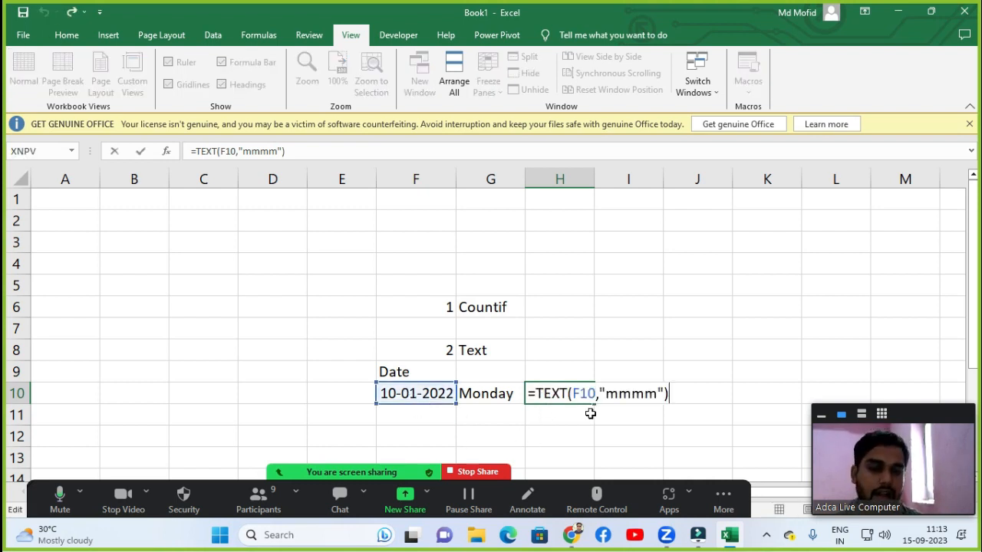
click(632, 393)
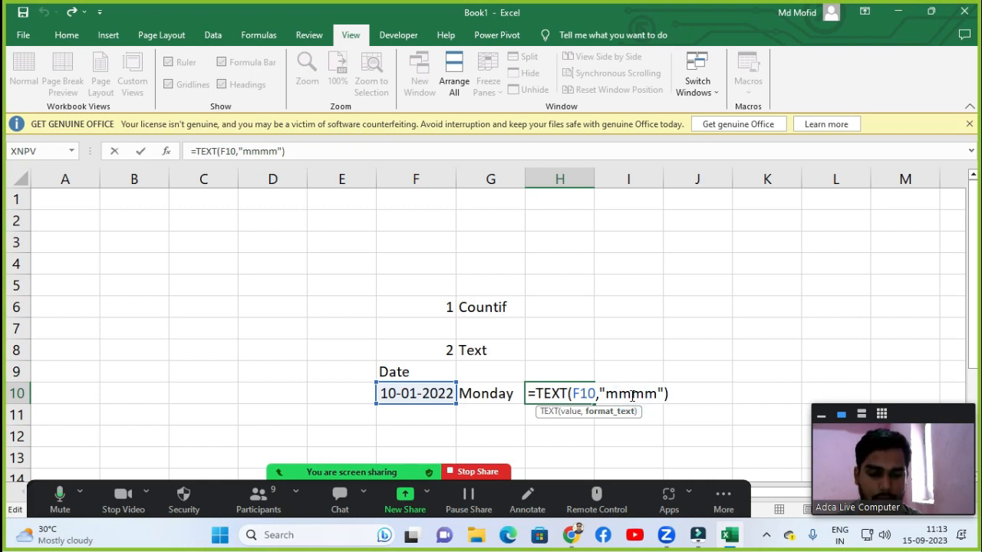
key(Delete)
key(Return)
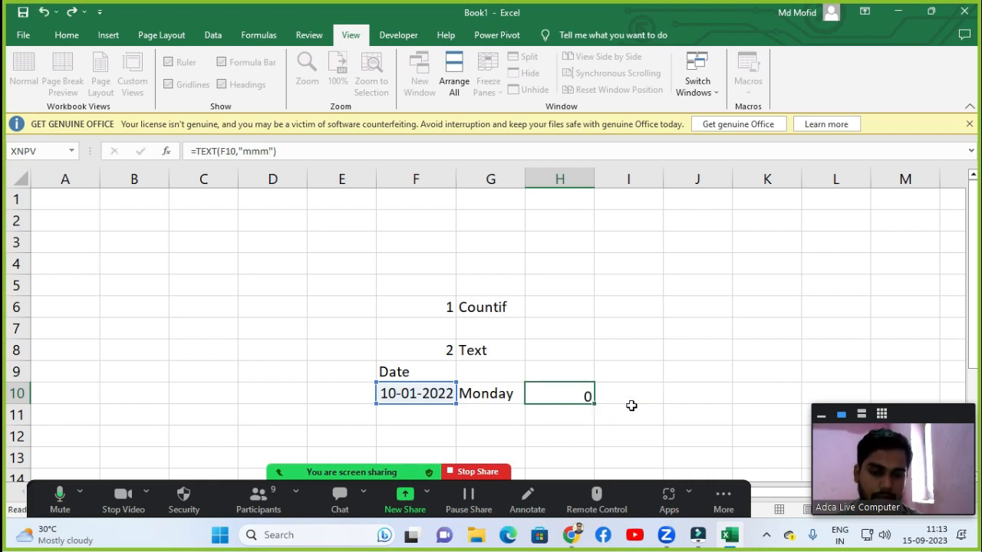
Change the H10 formula's format code to "mm" to show the month number.
double_click(575, 395)
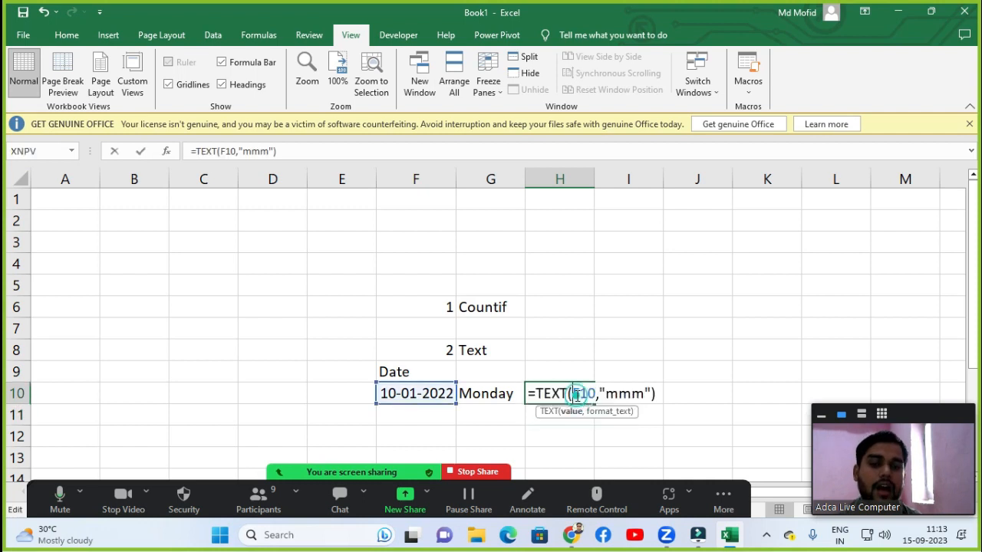
click(627, 395)
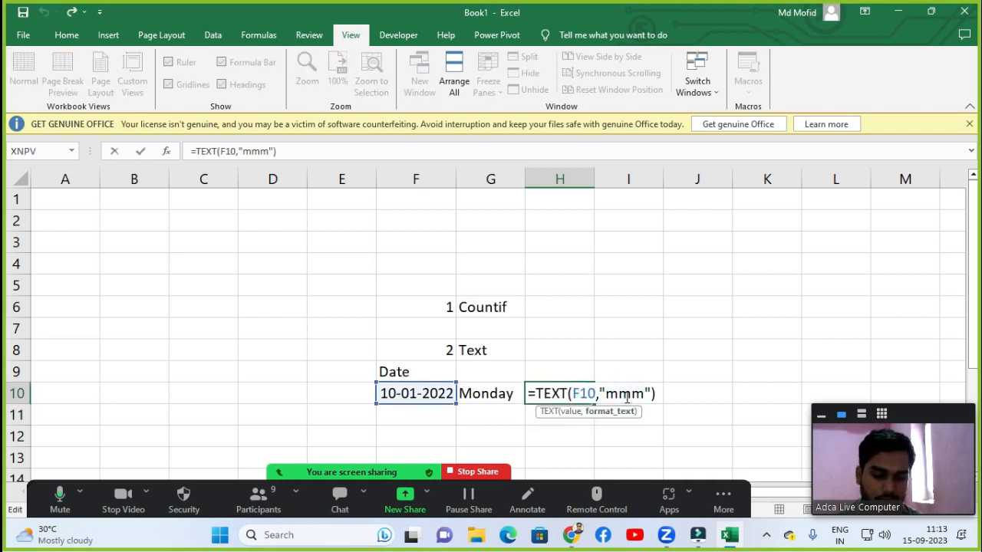
key(Delete)
key(Return)
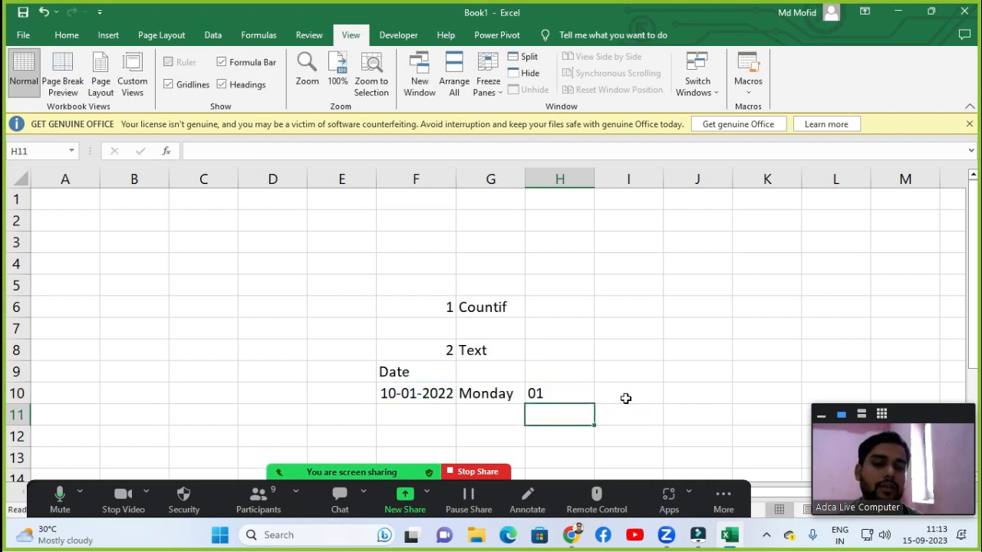
click(552, 398)
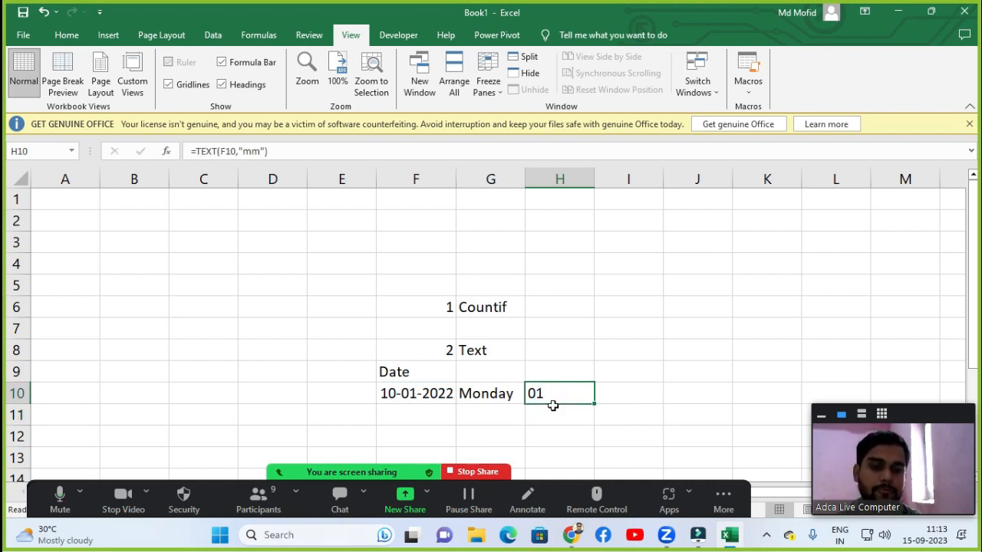
click(553, 409)
click(554, 393)
Enter =TEXT(F10,"yyyy") in I10 to show the date's four-digit year.
click(615, 395)
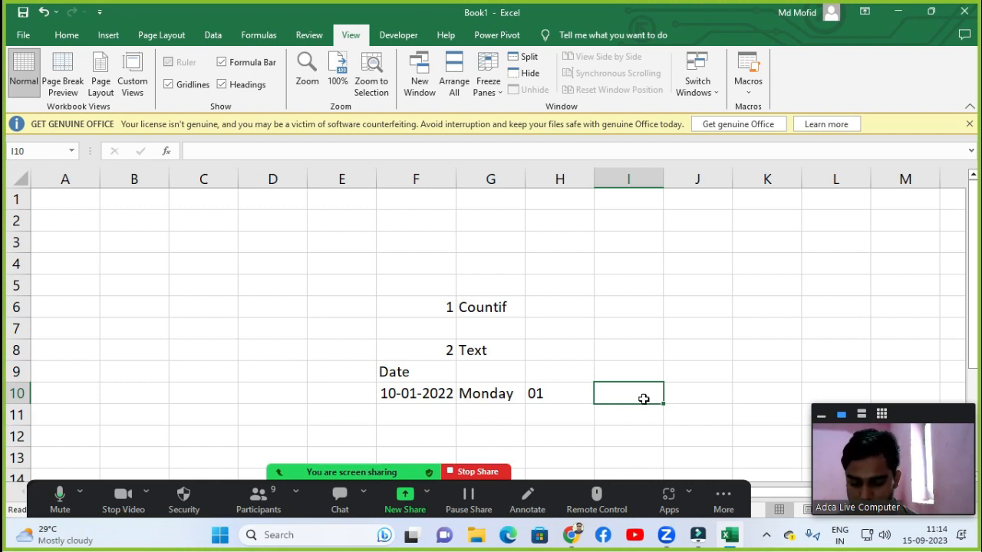
text(=etxt)
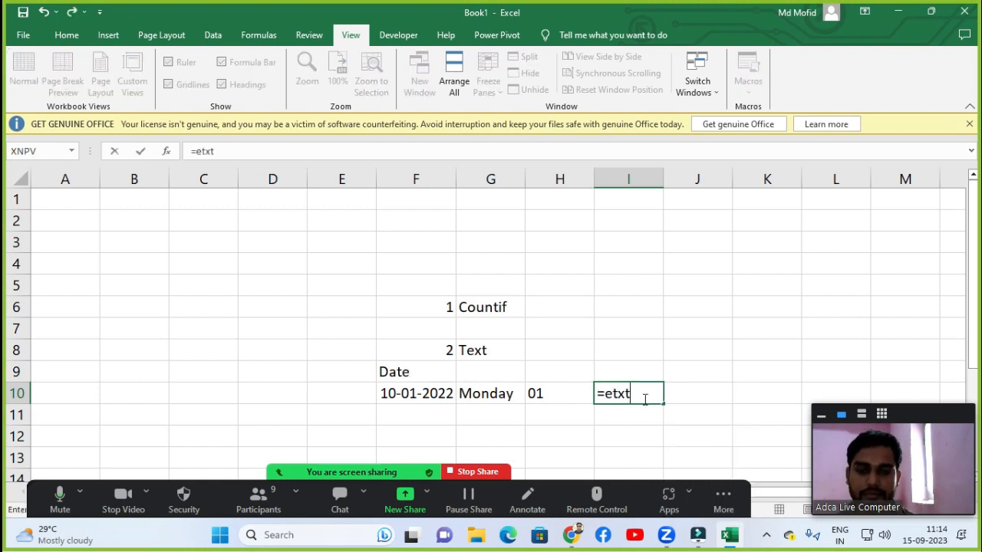
key(BackSpace)
key(BackSpace)
key(BackSpace)
key(BackSpace)
text(te)
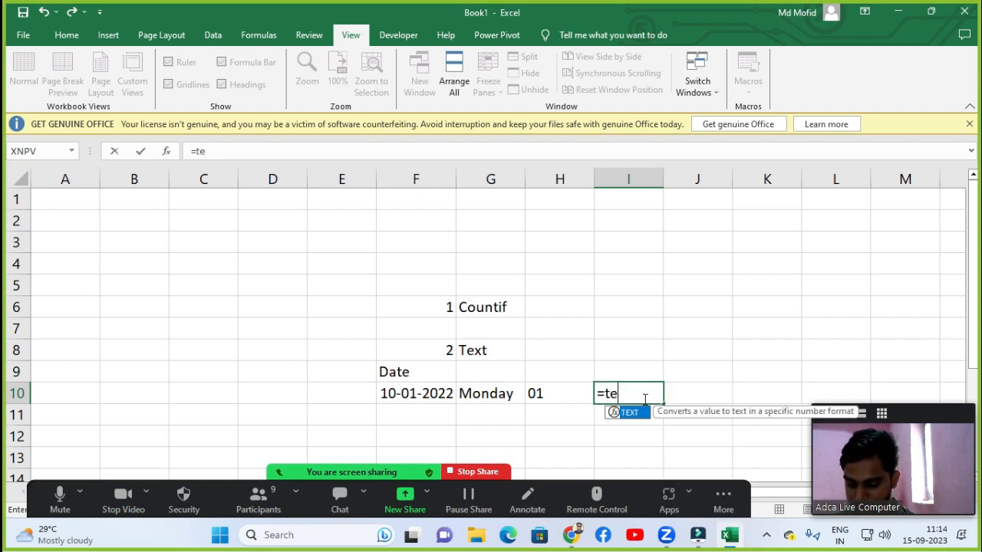
key(Tab)
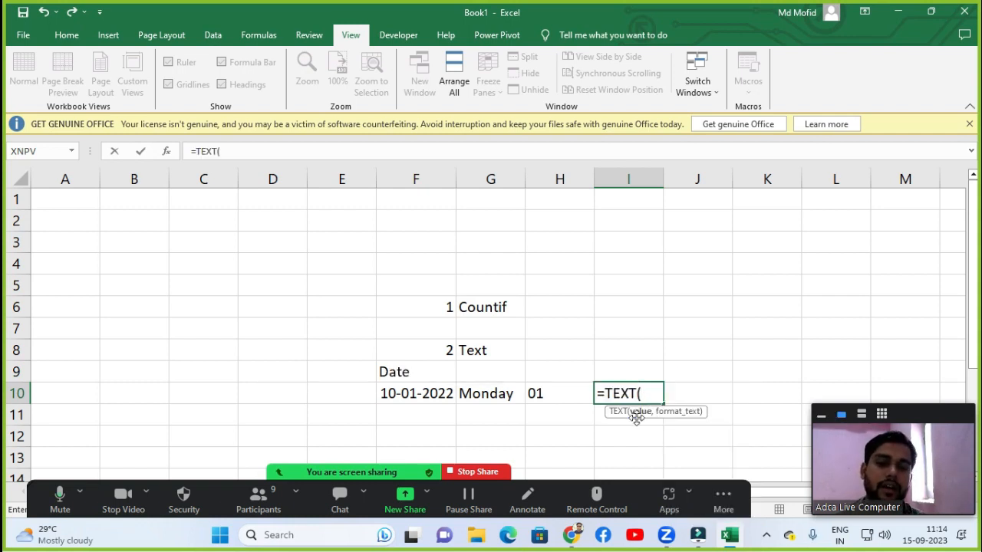
click(439, 395)
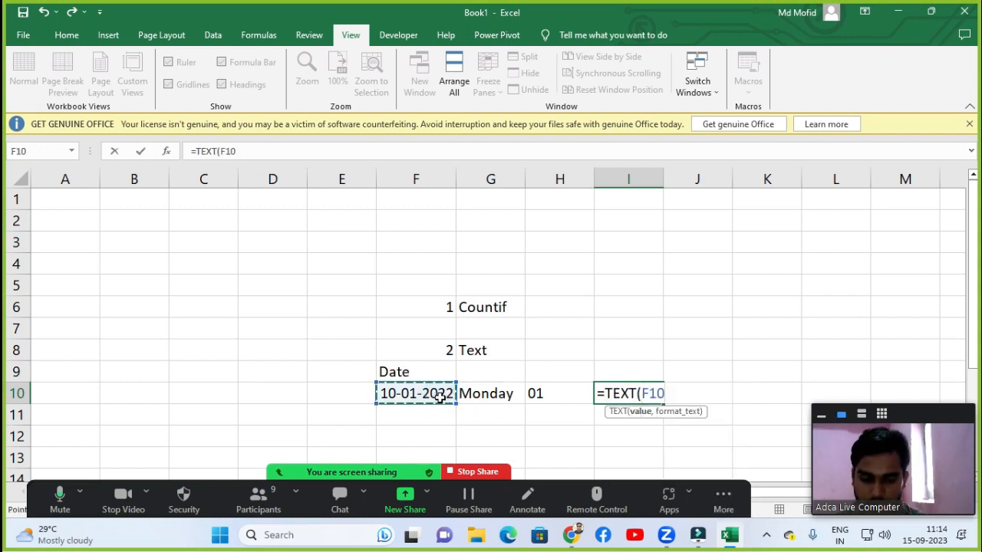
text(,)
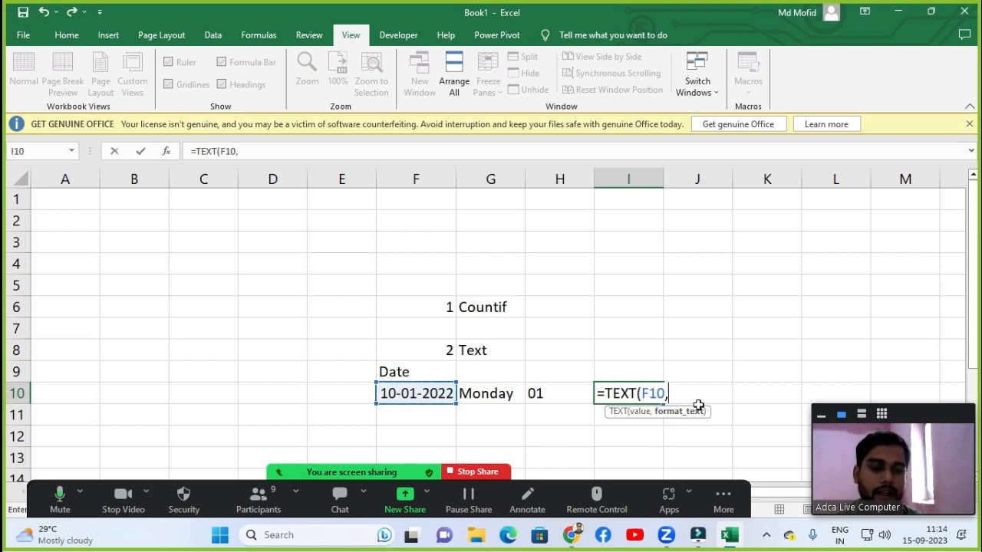
text(")
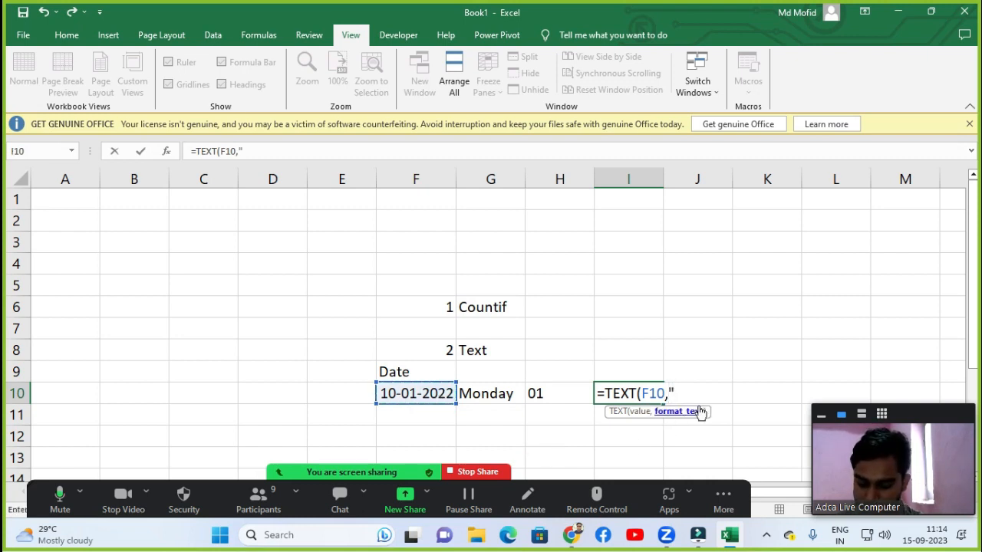
text(yyyy)
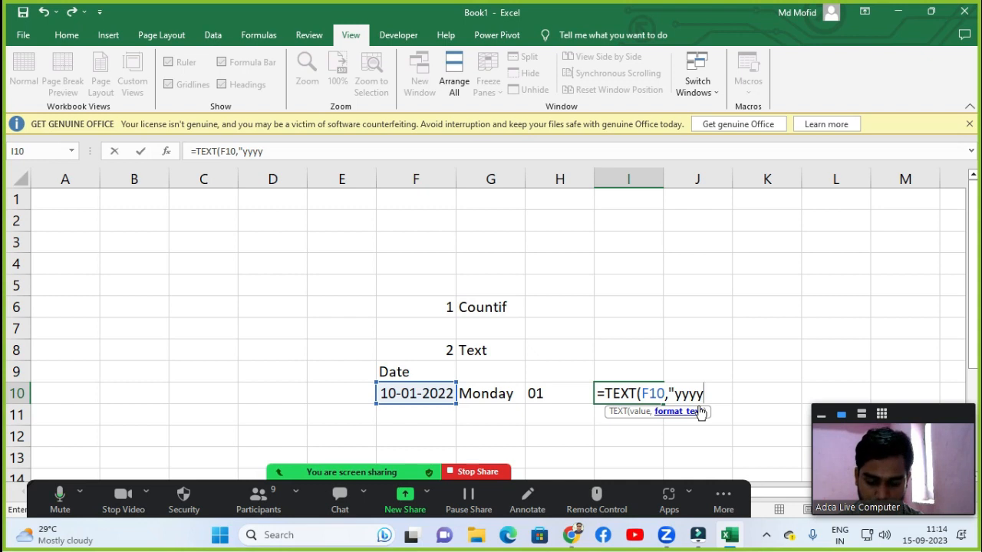
text("))
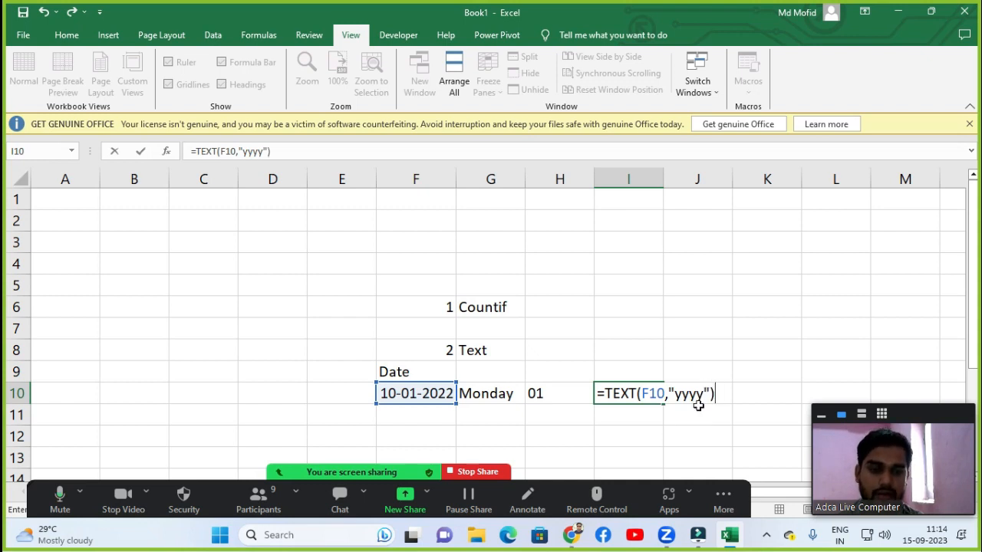
key(Return)
Change the I10 formula's format code to "yy" for the two-digit year.
click(632, 396)
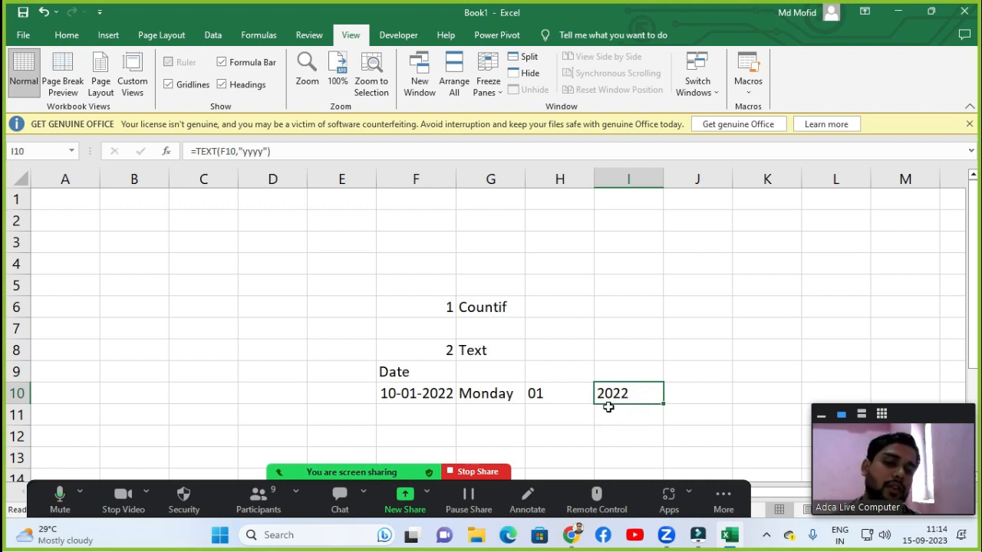
double_click(629, 389)
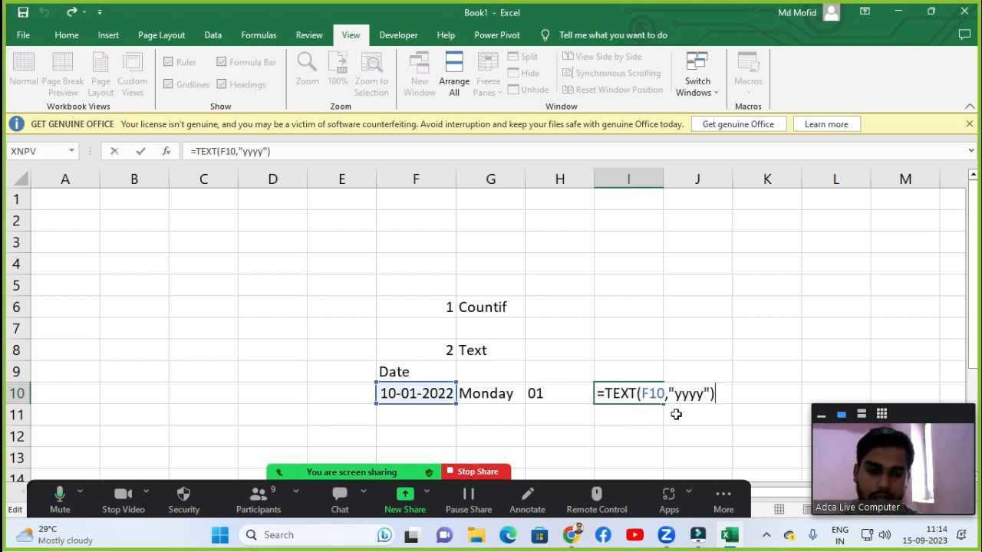
click(682, 393)
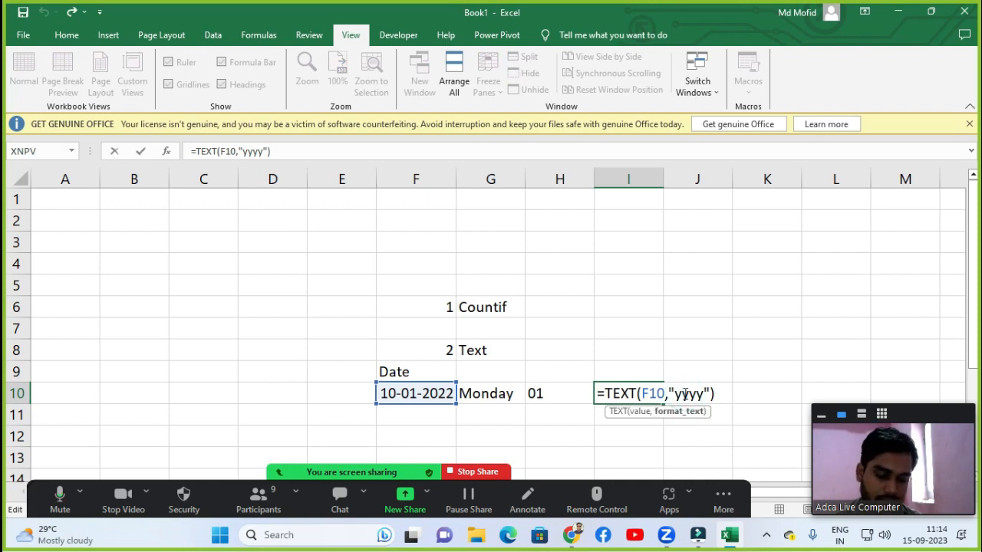
key(Delete)
key(Delete)
key(Return)
click(637, 392)
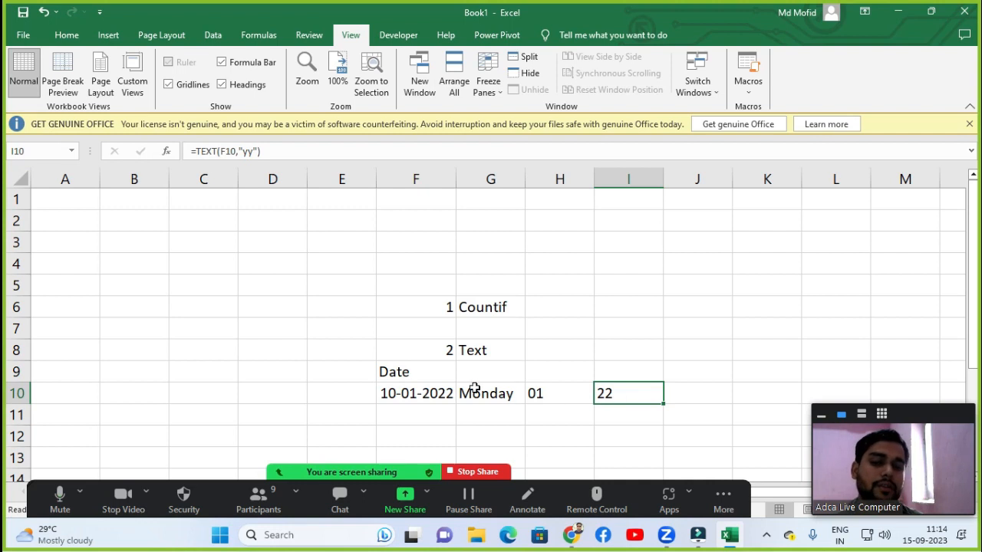
Clear all contents of the practice range F6:I10.
click(521, 362)
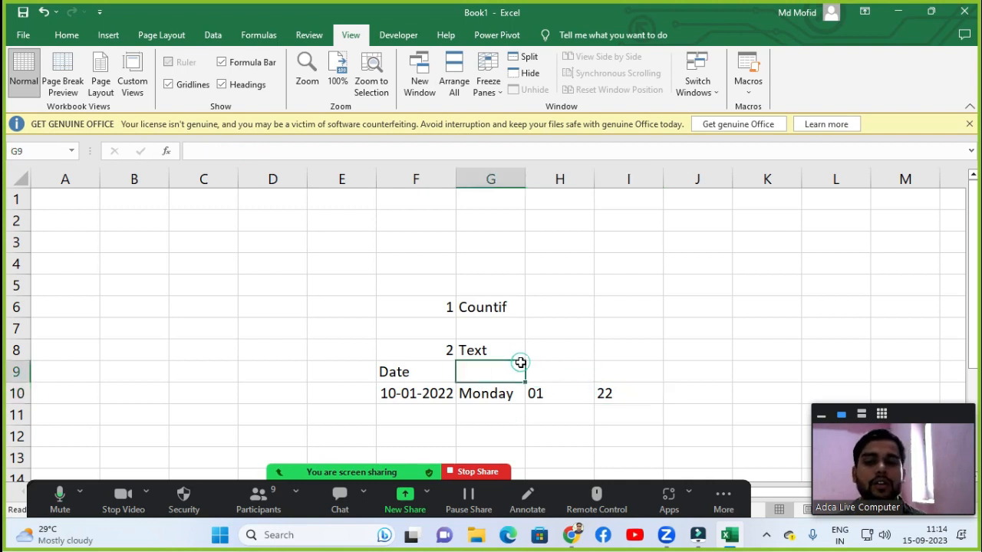
click(418, 301)
drag(468, 333, 599, 398)
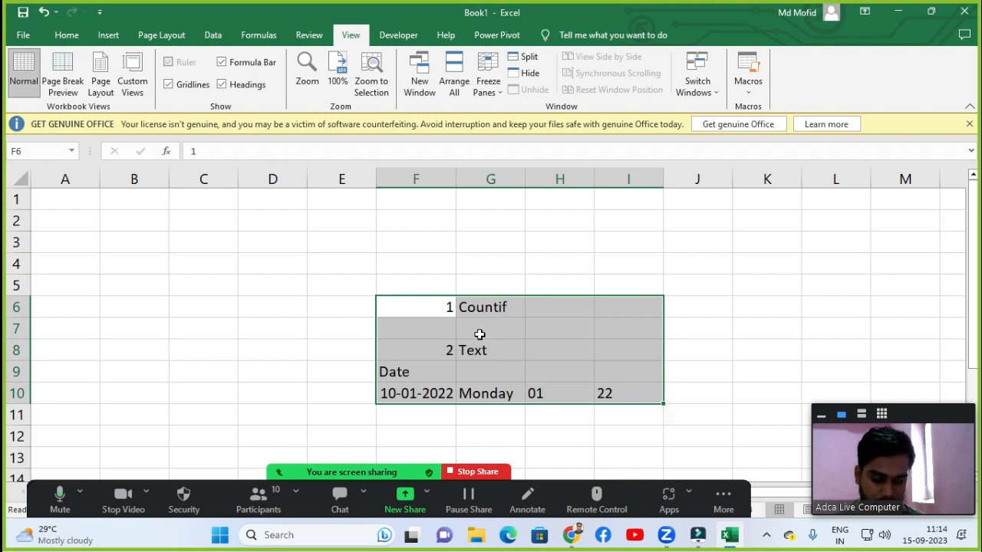
key(Delete)
click(77, 244)
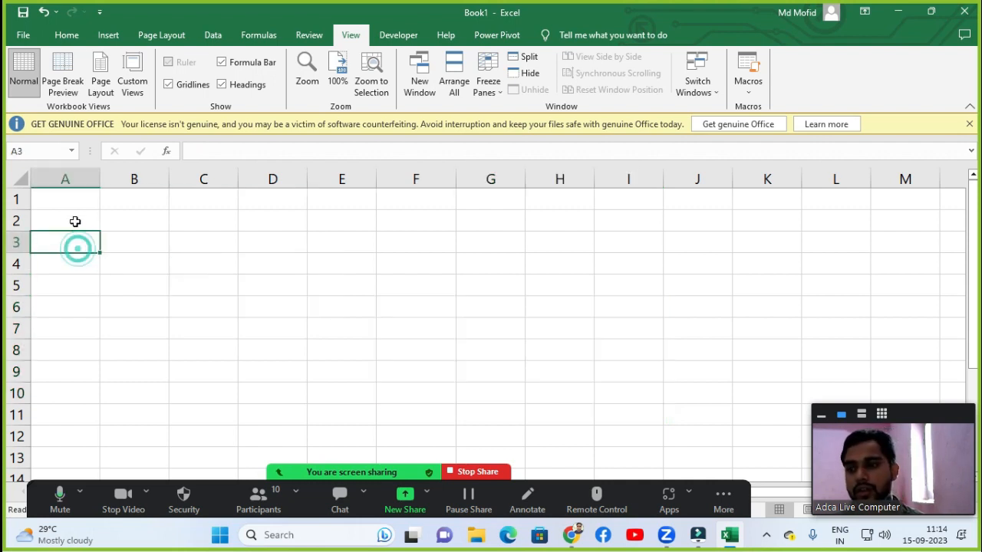
click(77, 202)
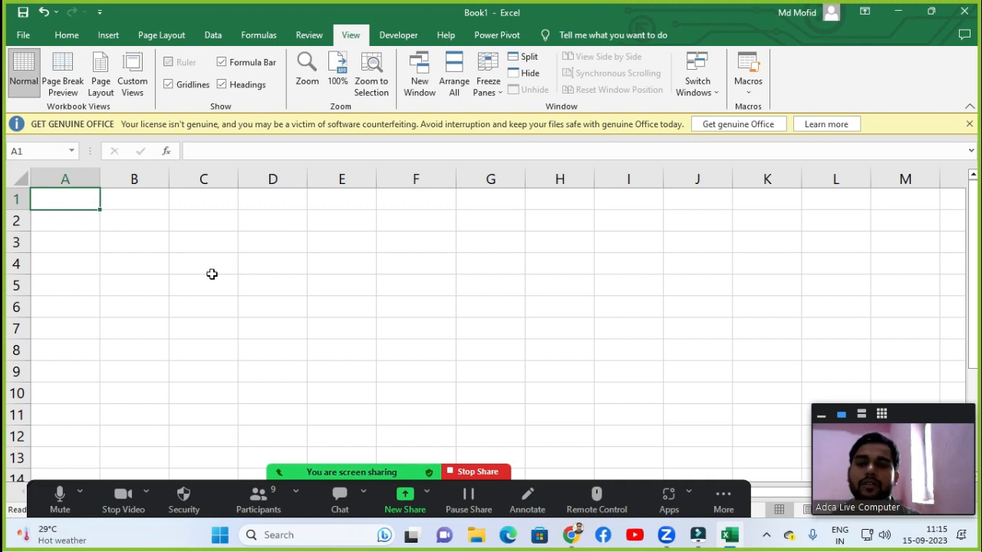
click(296, 299)
click(258, 264)
click(189, 240)
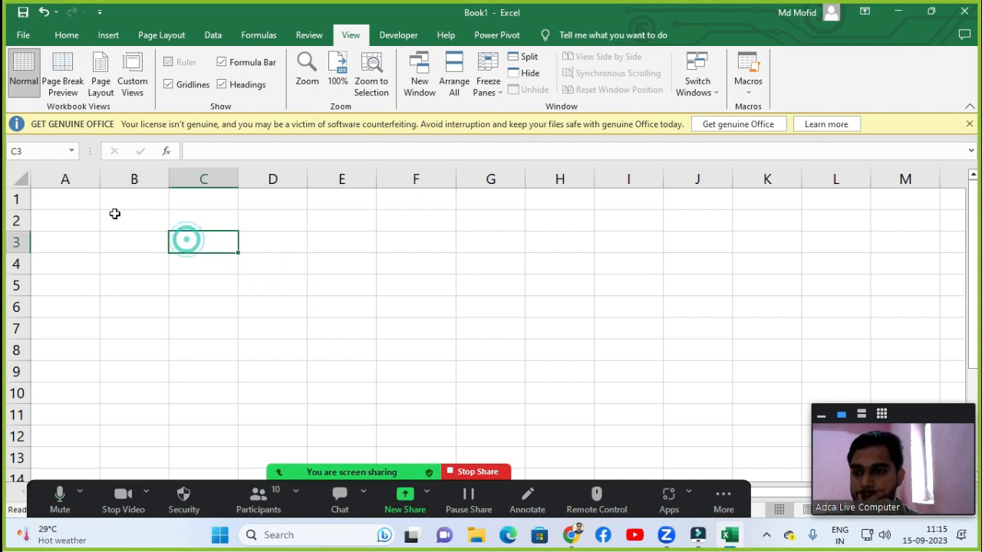
click(112, 213)
click(84, 204)
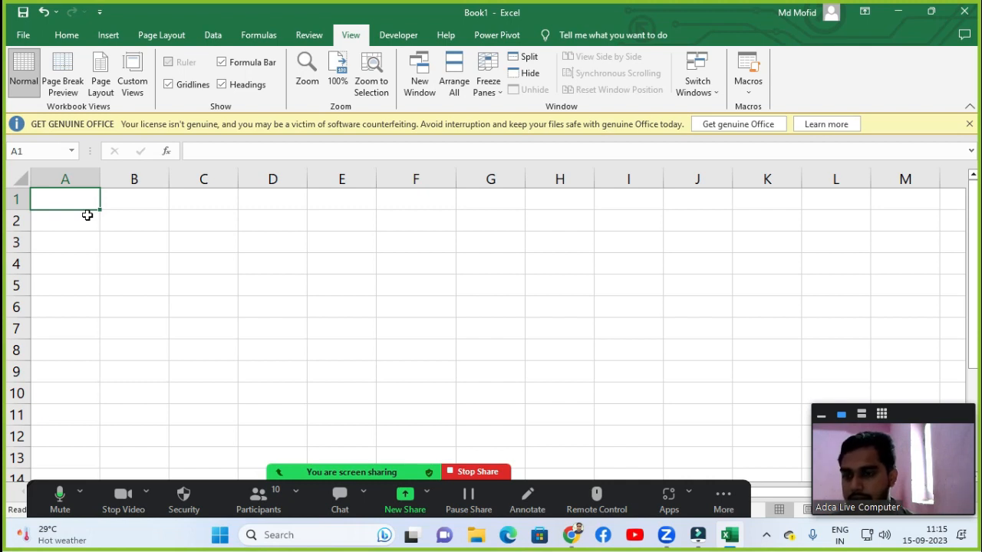
Enter the header "Employee Code" in cell A1.
click(88, 215)
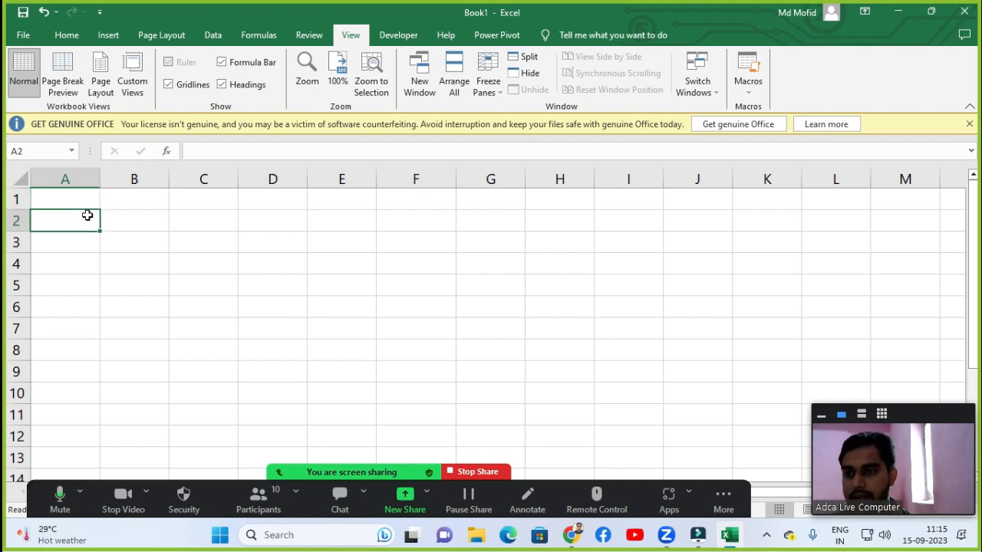
key(Up)
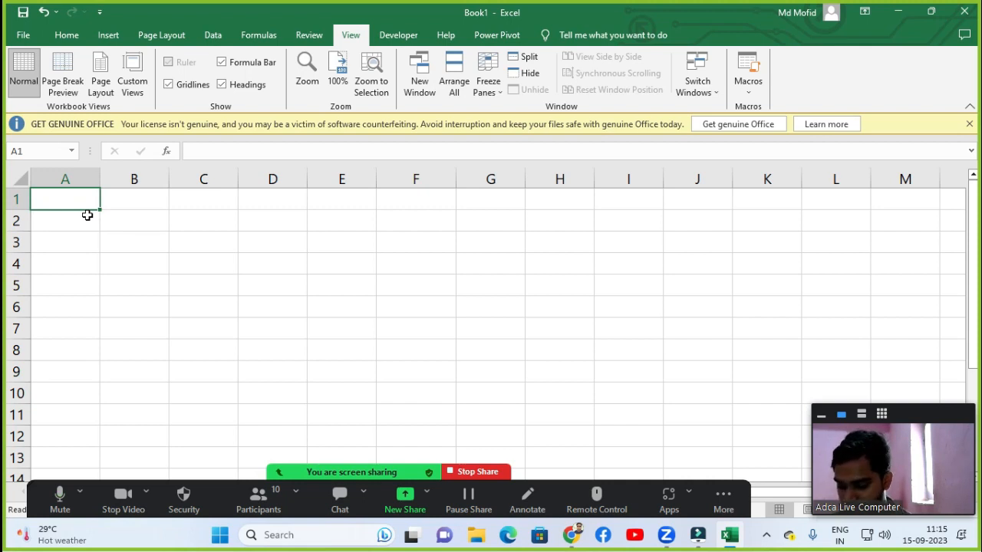
text(Emp)
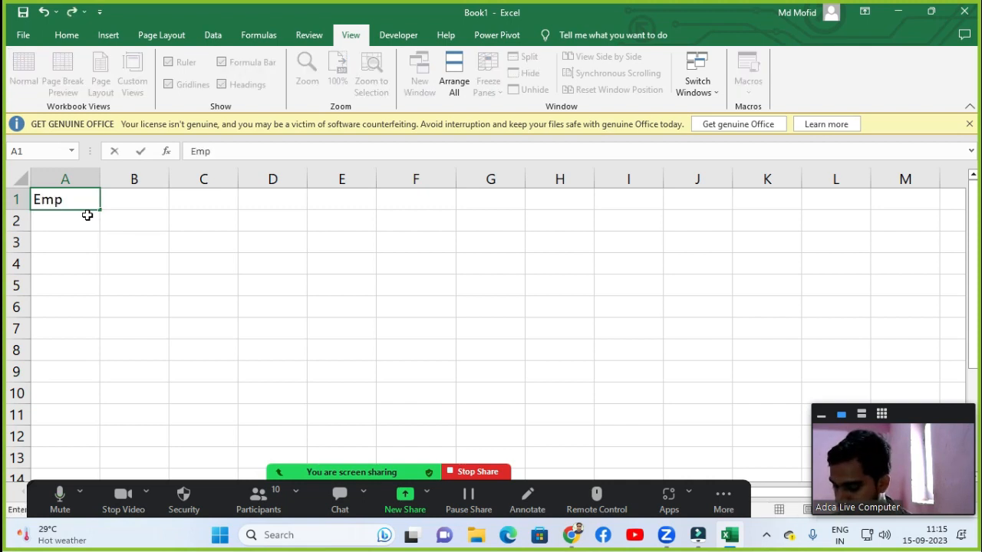
text(lo)
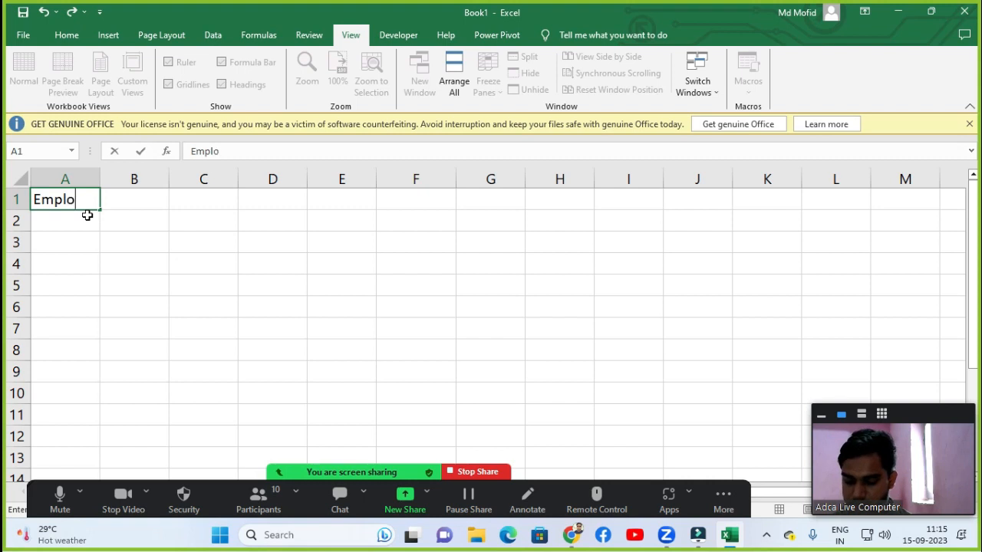
text(yee)
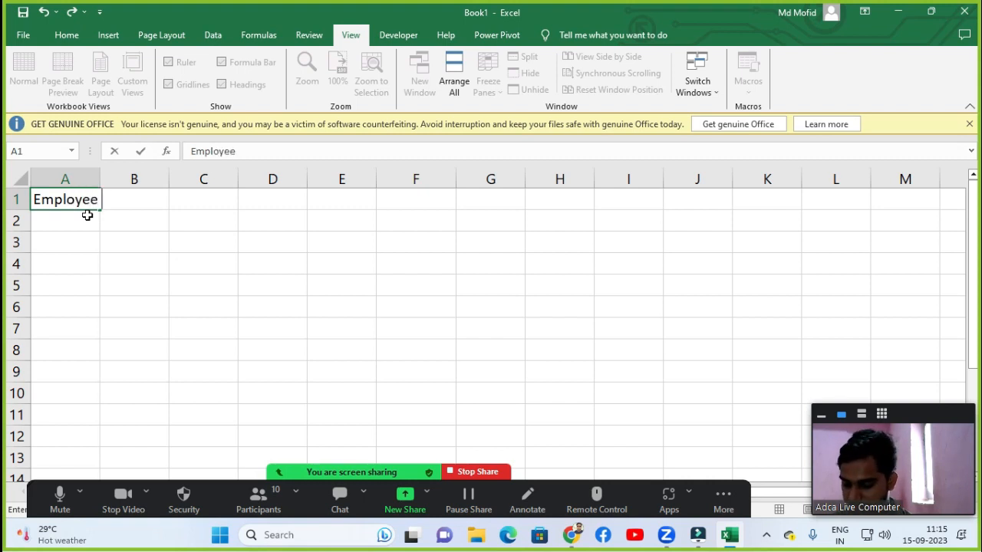
text( Code)
key(Tab)
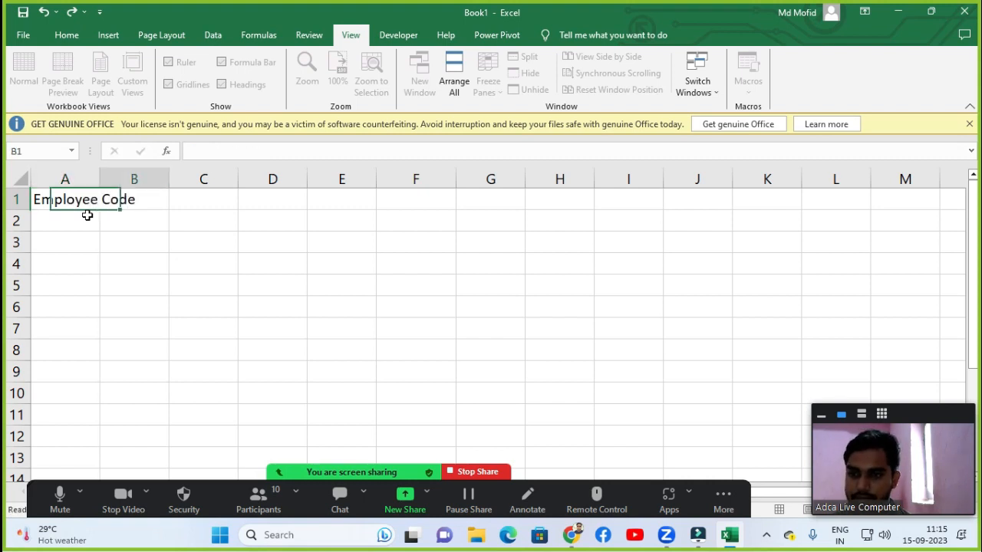
Enter the header "Employee Name" in cell B1.
text(Names)
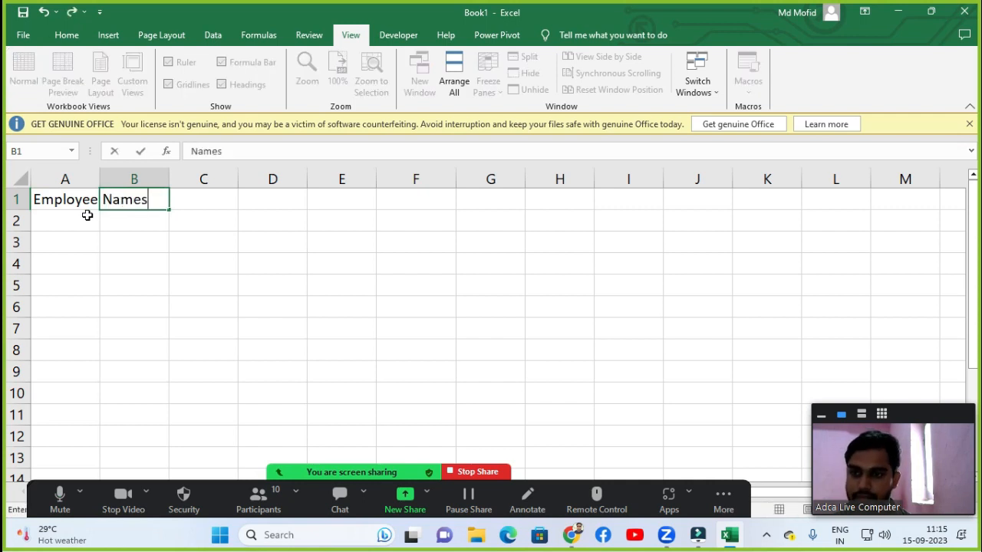
key(Tab)
key(Left)
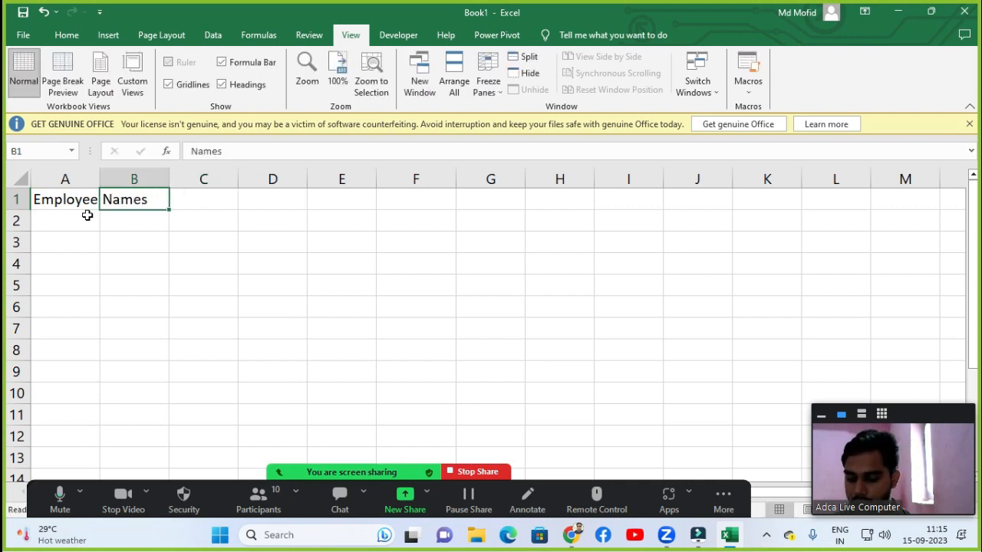
key(BackSpace)
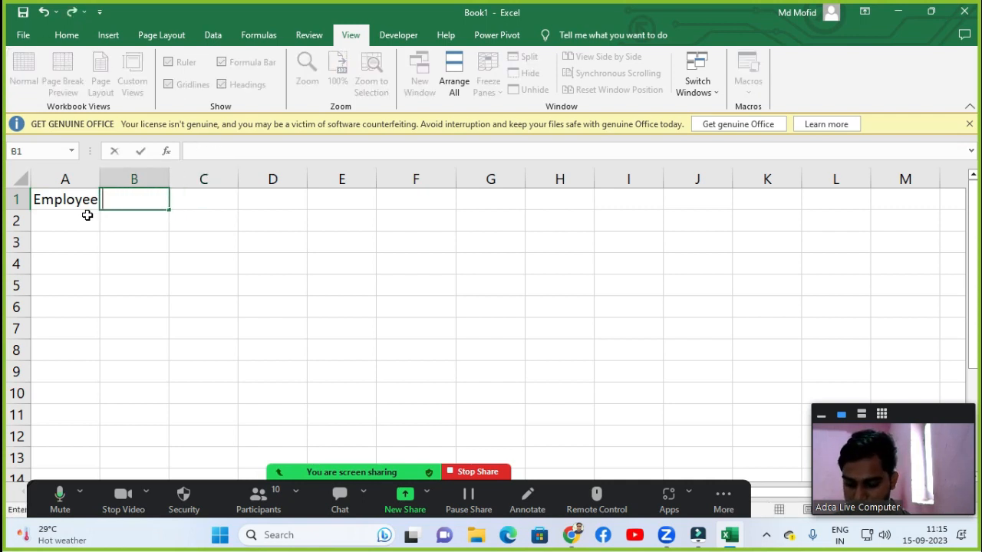
text(Emp)
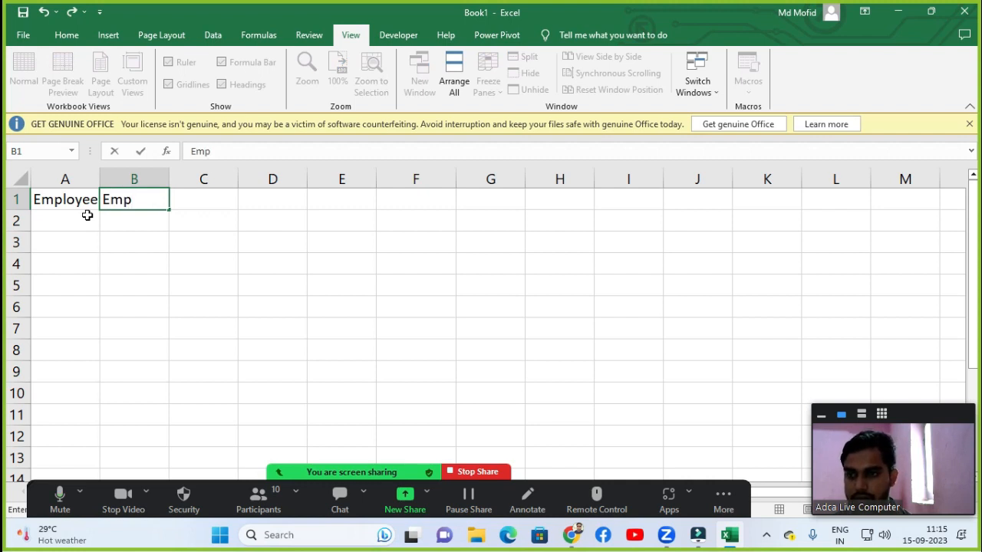
text(loyee)
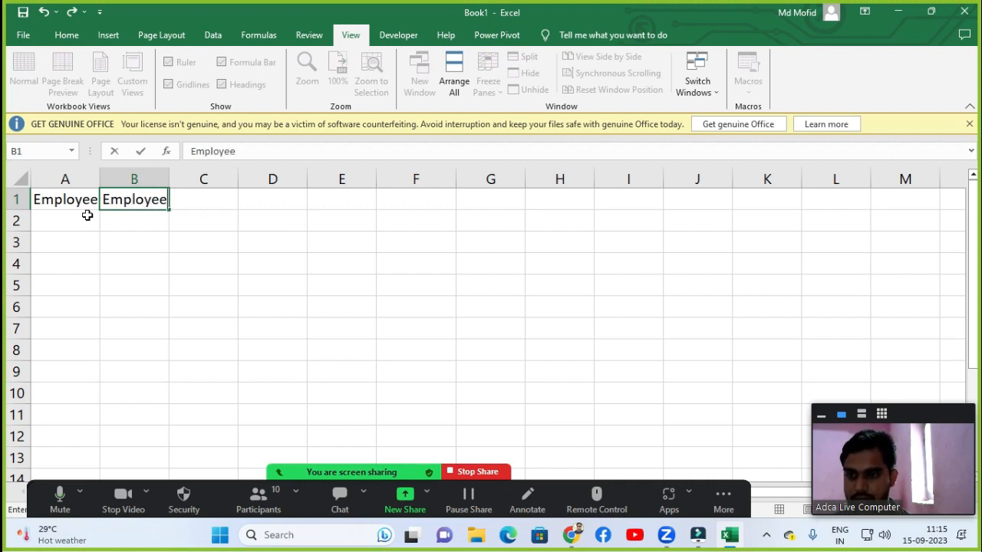
text( Nmaes)
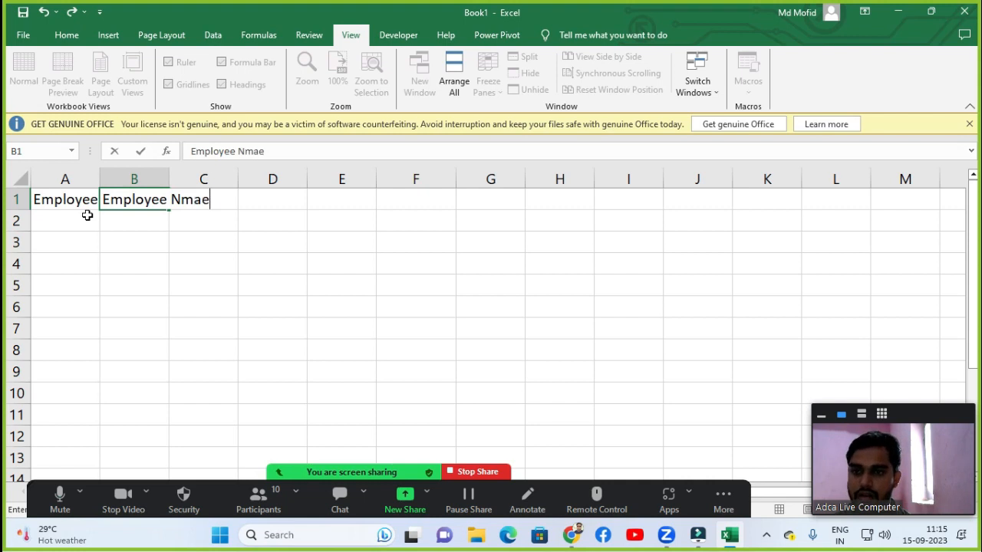
key(BackSpace)
key(BackSpace)
key(BackSpace)
key(BackSpace)
text(ame)
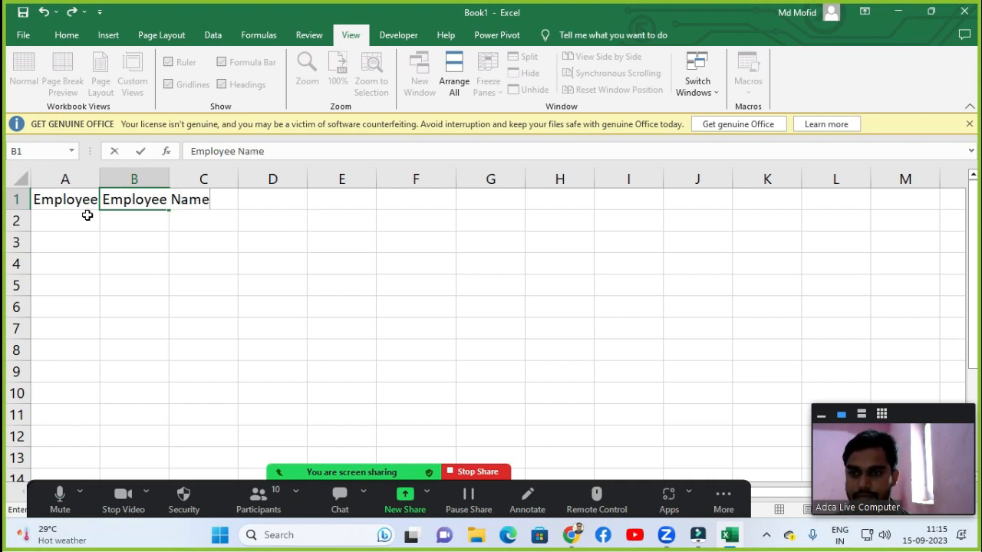
key(Return)
Enter the headers "Desgination" in C1 and "Salary" in D1.
key(Up)
key(Right)
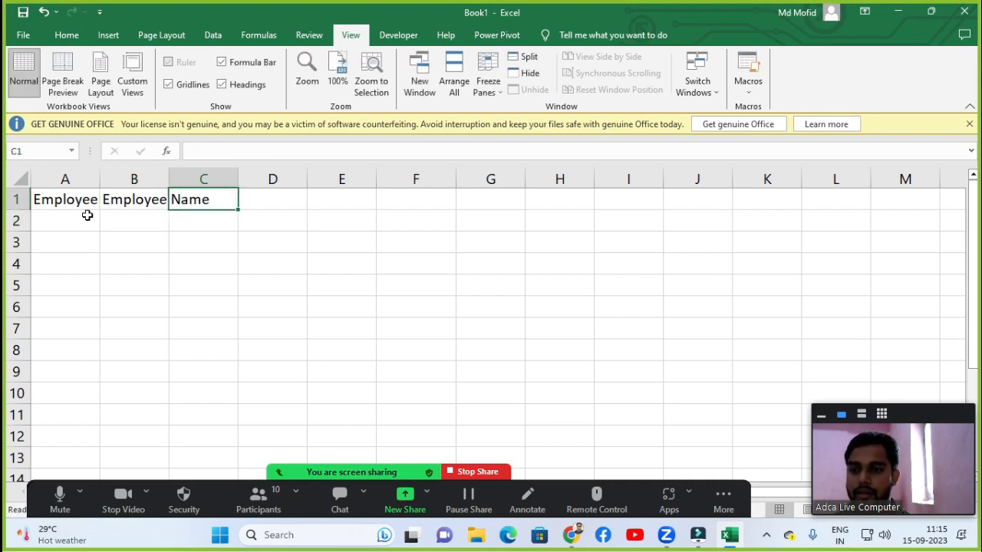
text(DEsg)
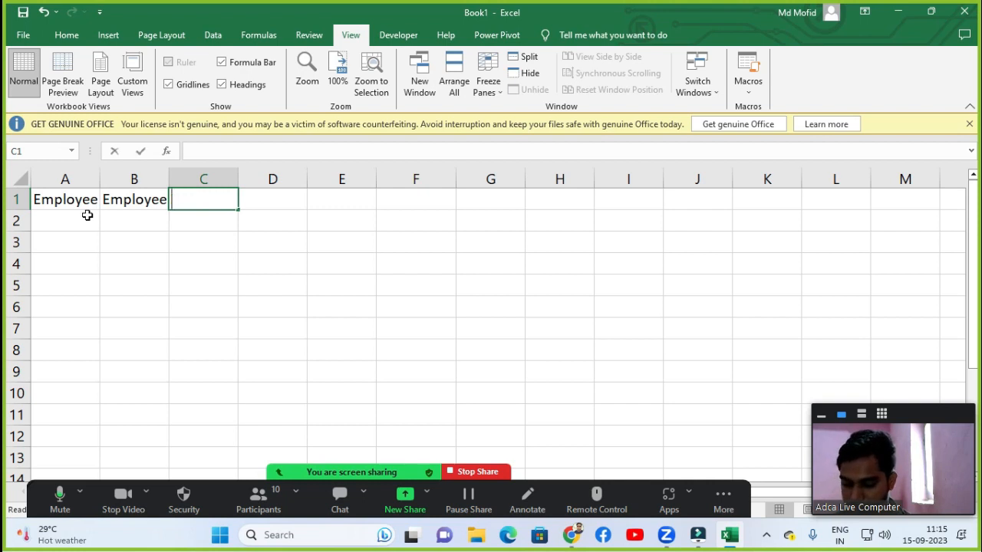
text(ination)
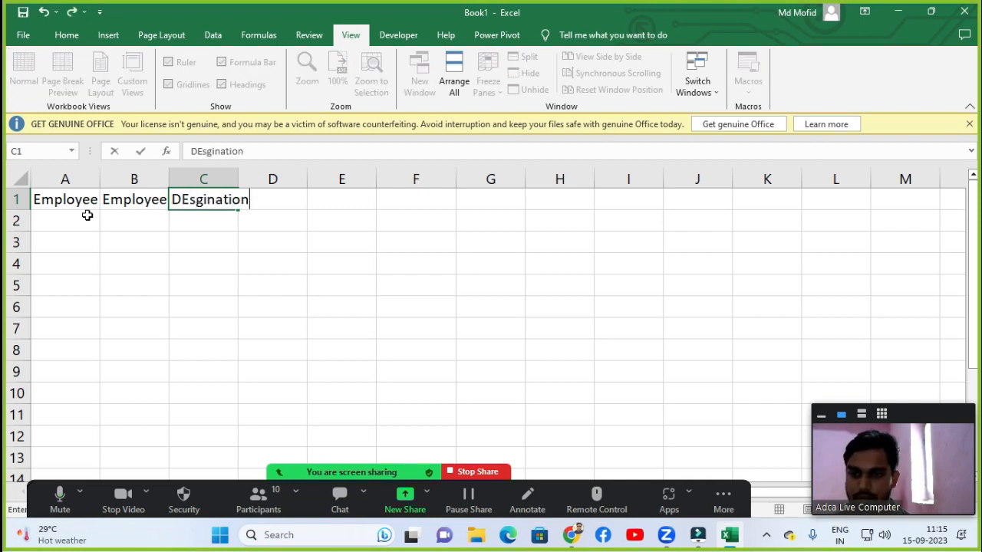
key(Tab)
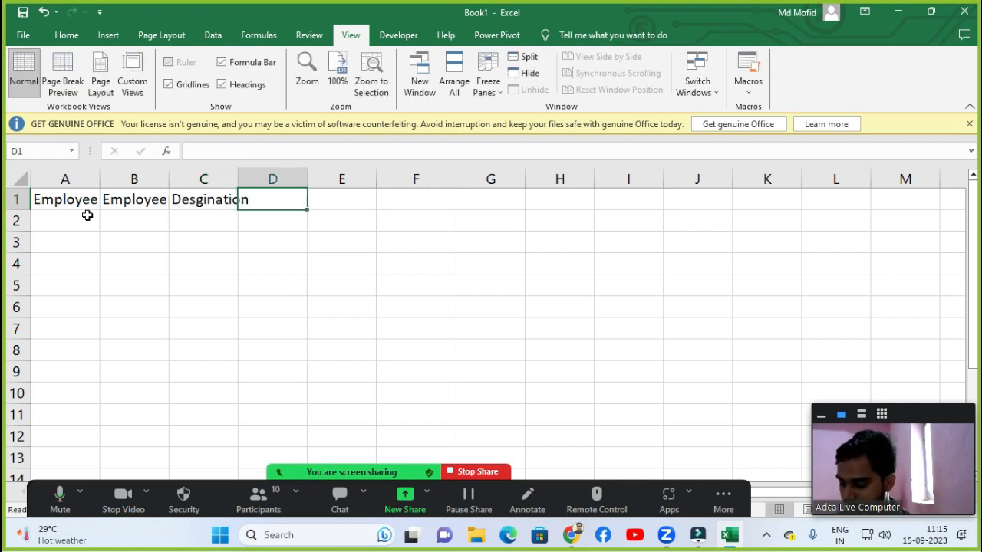
text(Salary)
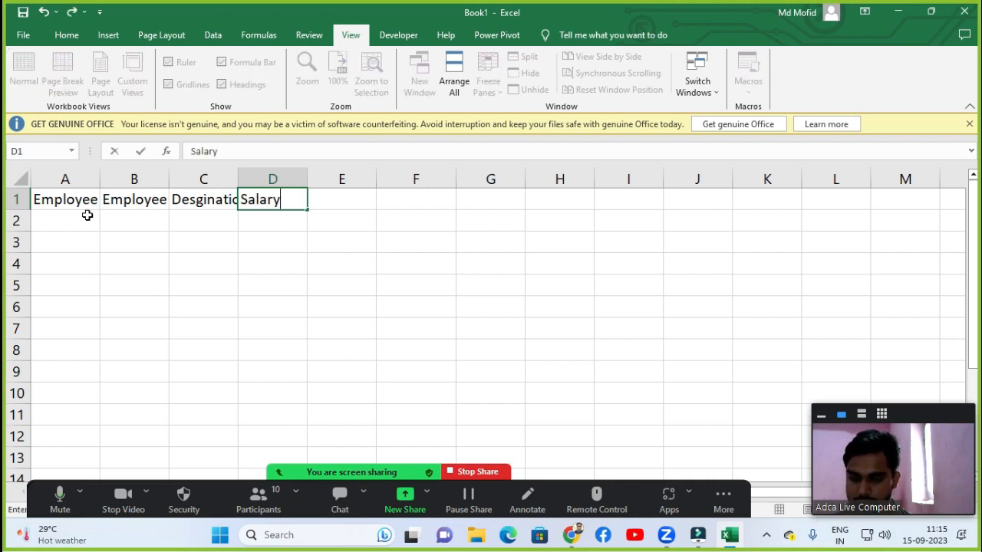
key(Left)
key(Left)
key(Left)
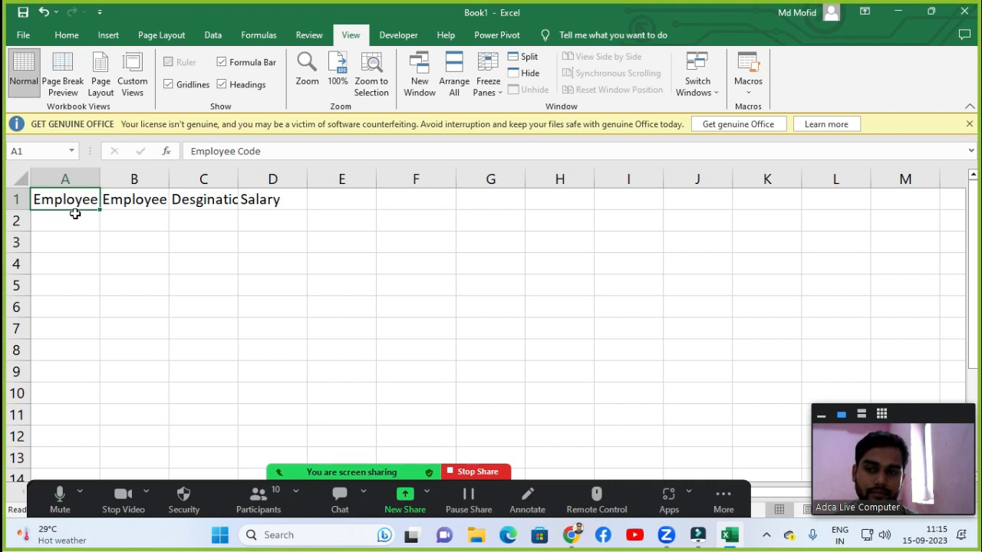
AutoFit the widths of columns A to D to fit the header text in row 1.
click(77, 219)
click(77, 198)
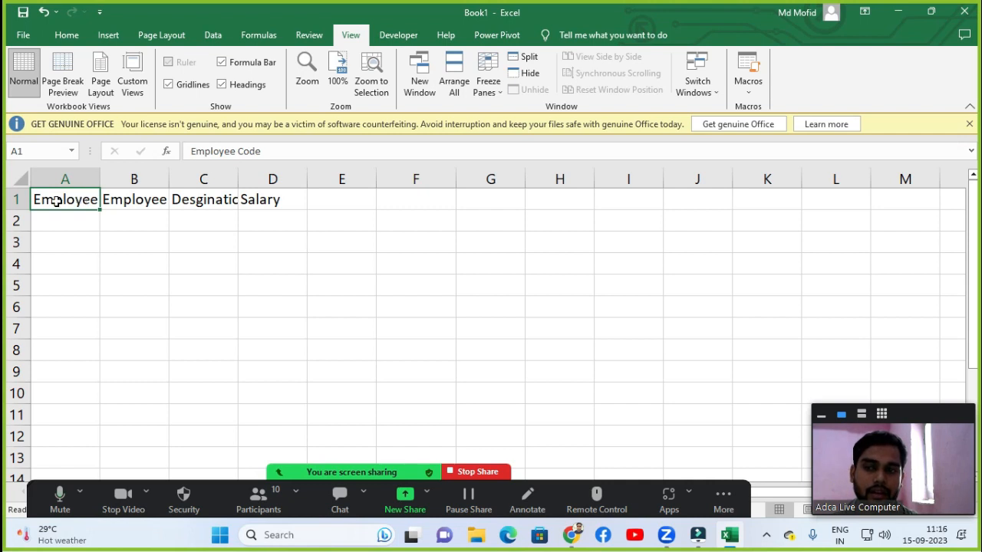
click(129, 199)
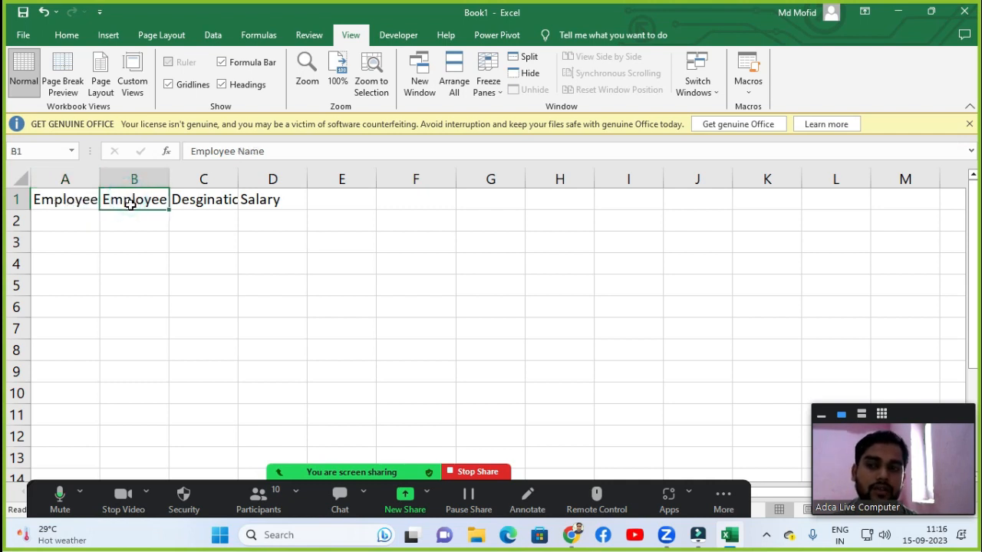
click(187, 203)
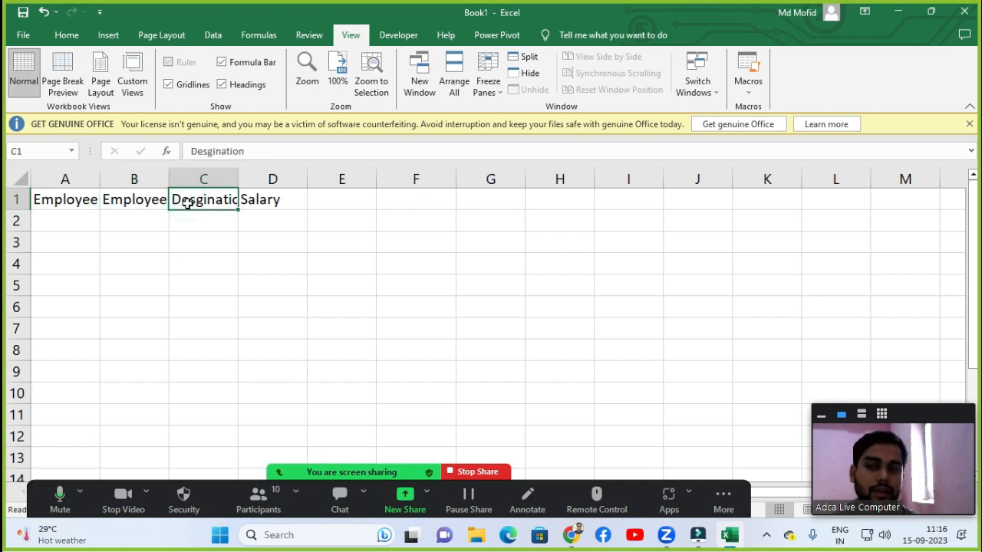
click(66, 200)
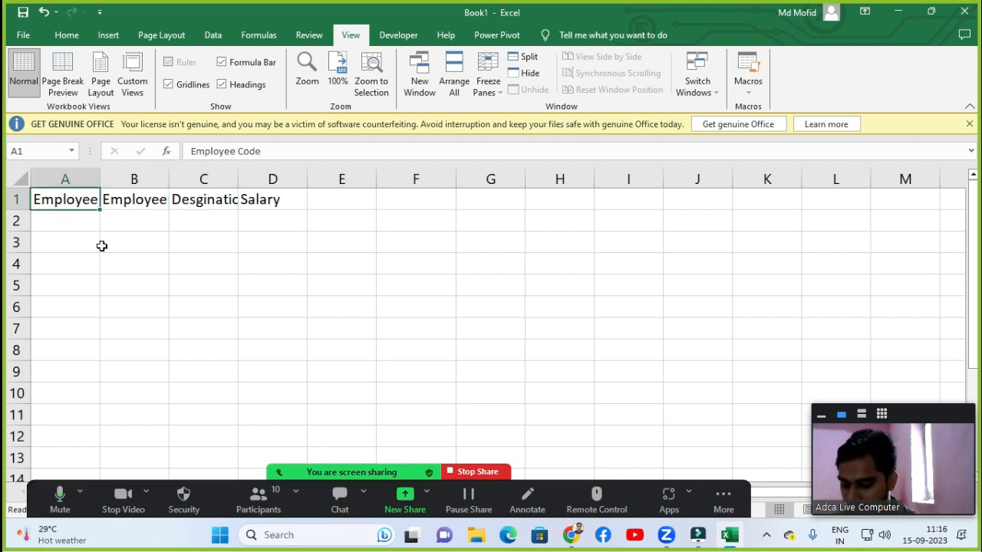
key(ctrl+shift+Right)
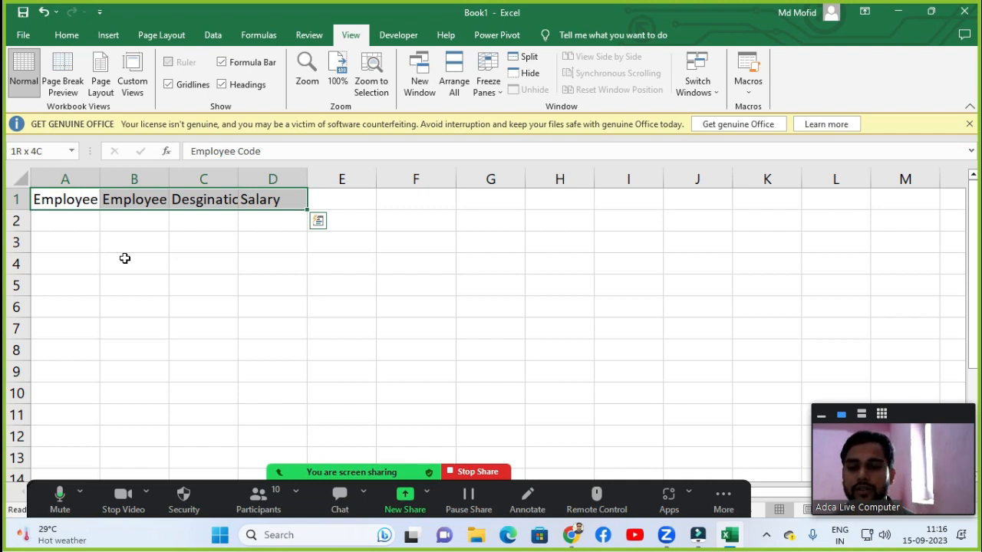
key(alt+o)
key(c)
key(a)
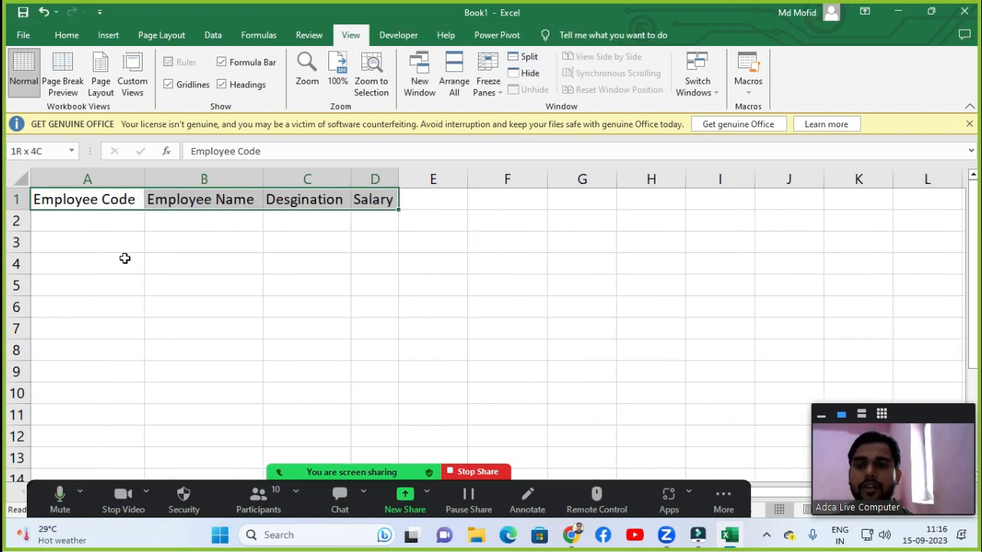
click(336, 238)
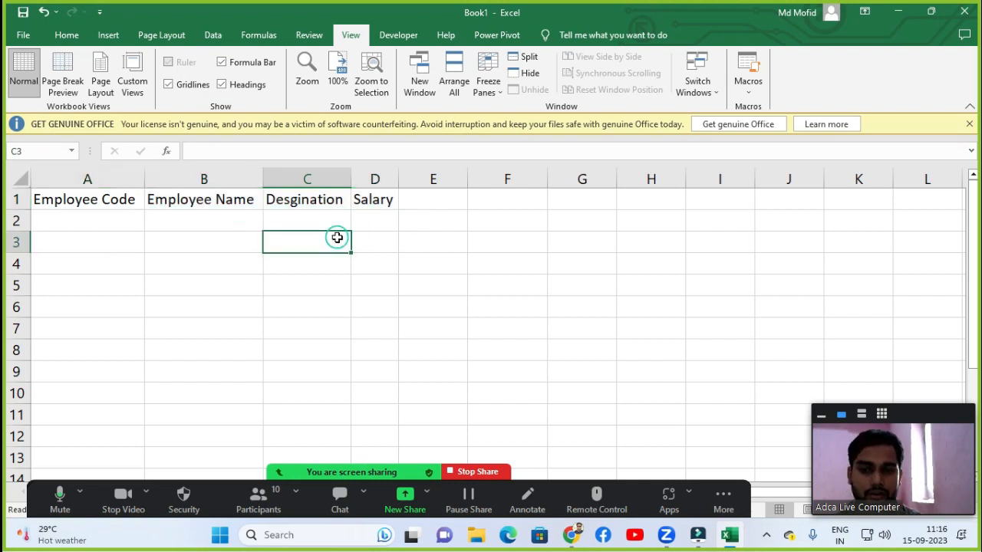
click(120, 201)
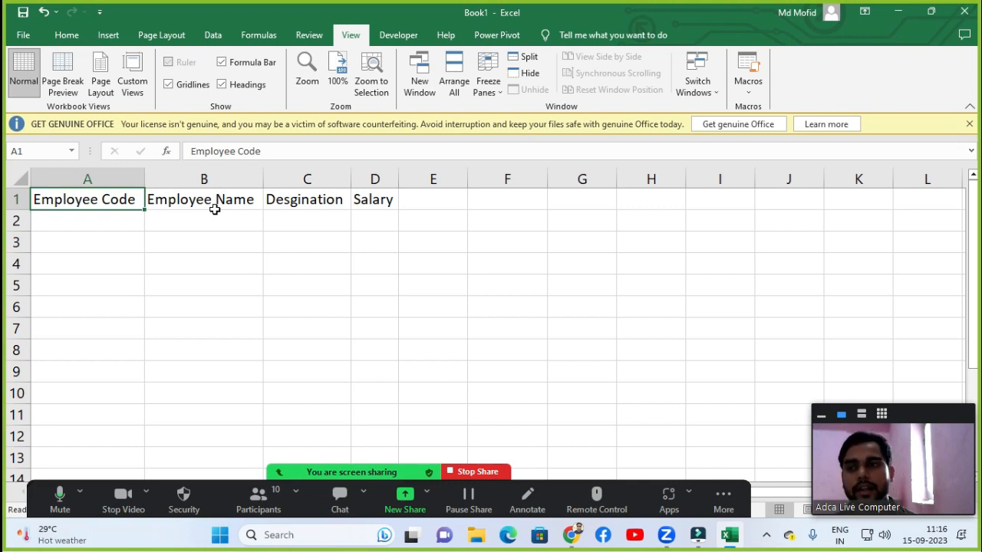
Insert a blank sheet row above the header row.
click(67, 35)
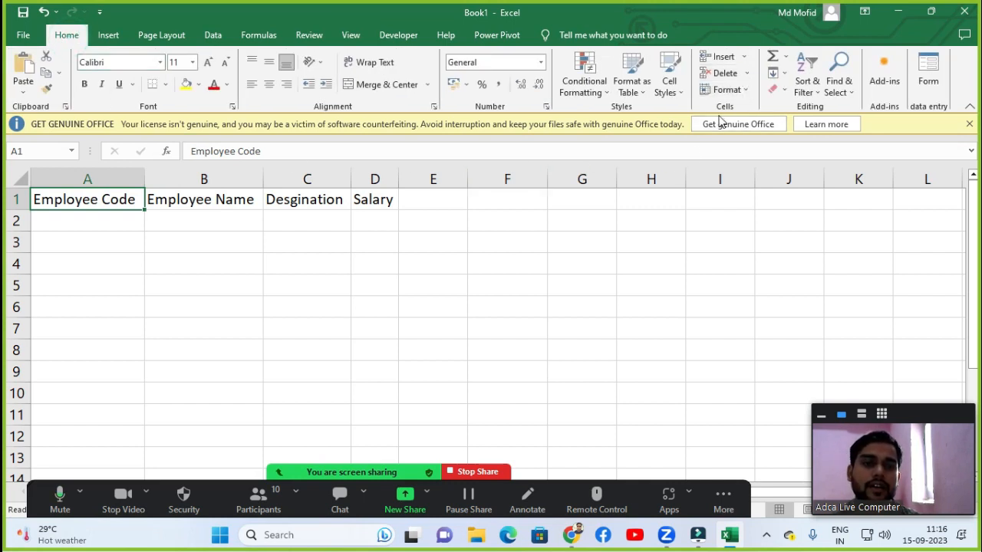
click(743, 58)
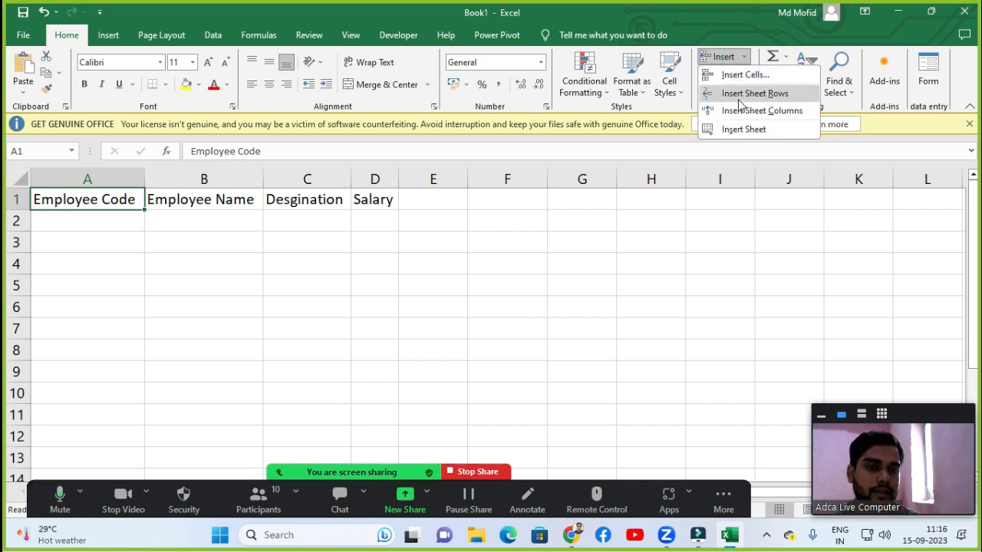
click(740, 97)
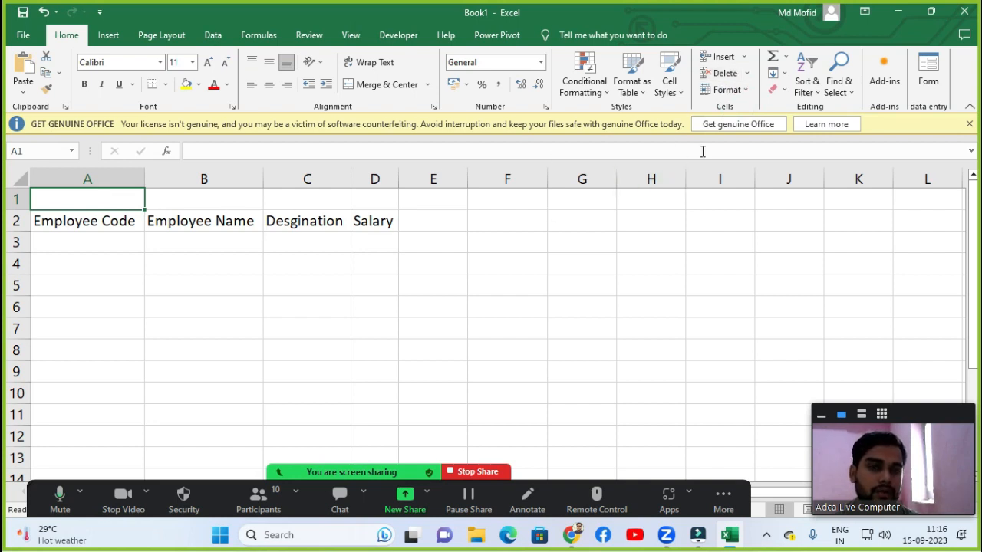
Delete the inserted blank sheet row 1.
click(746, 75)
click(745, 76)
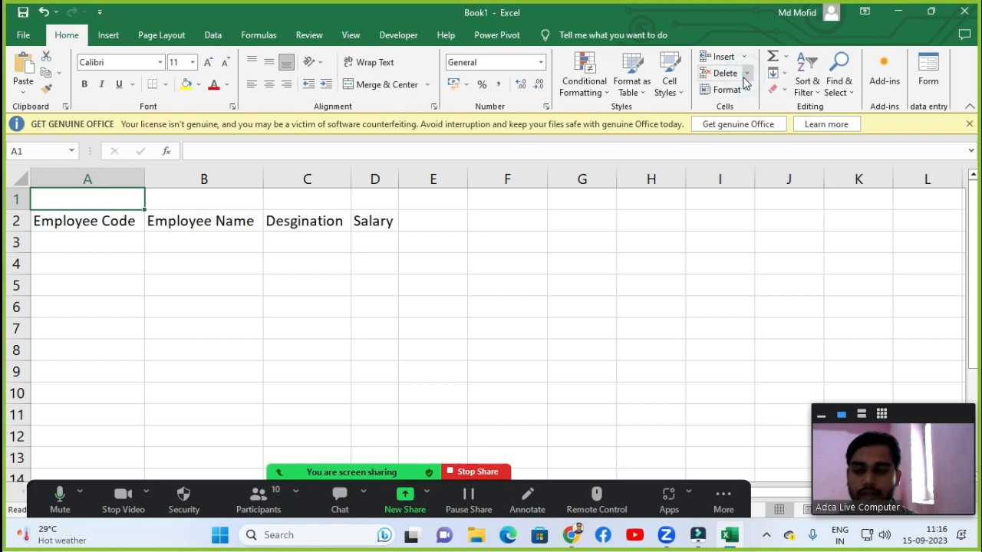
click(746, 74)
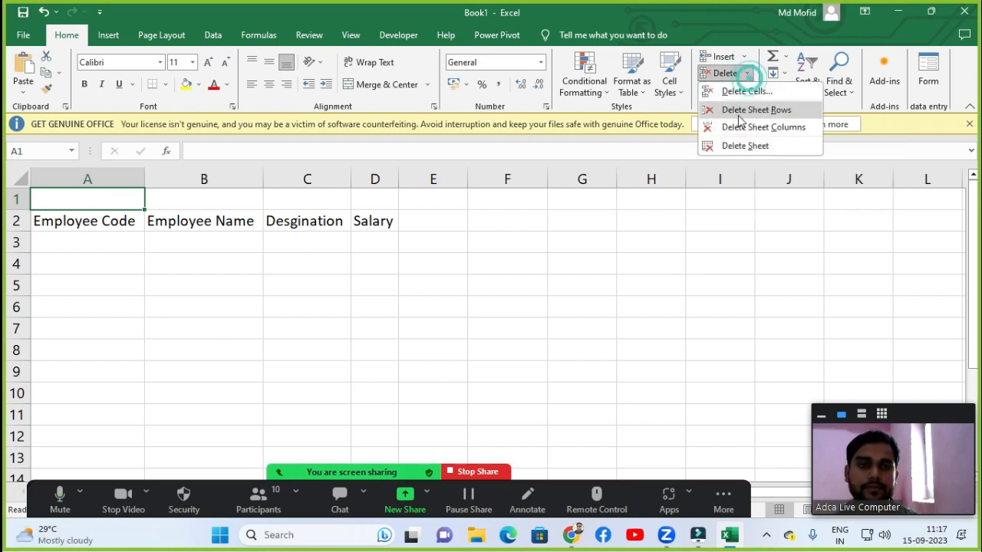
click(739, 113)
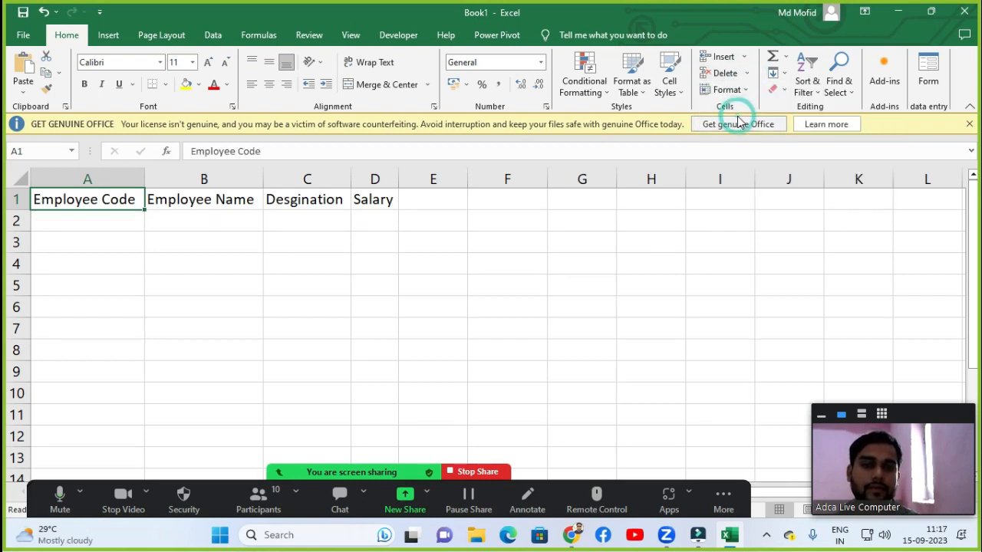
click(284, 234)
click(192, 218)
click(110, 200)
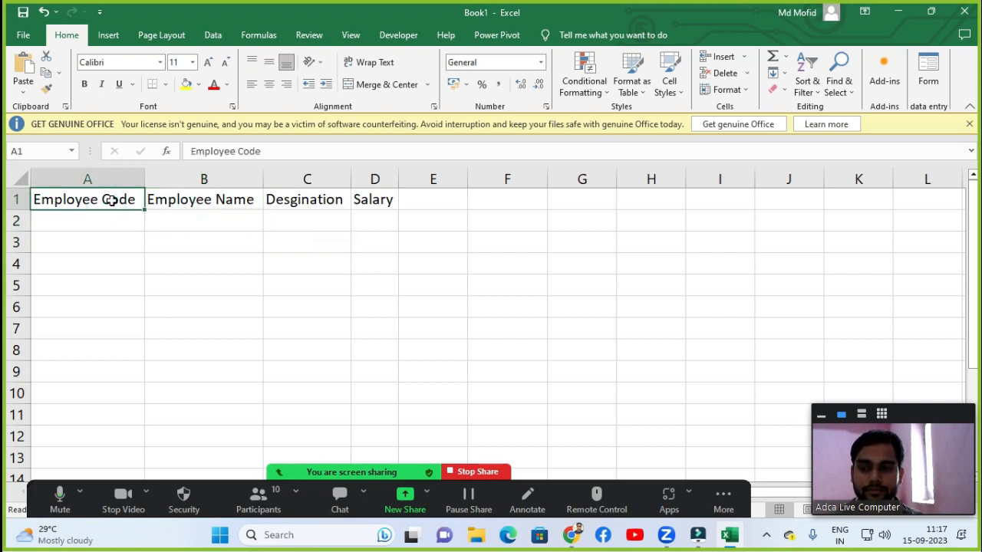
click(259, 494)
scroll(441, 337, down, 3)
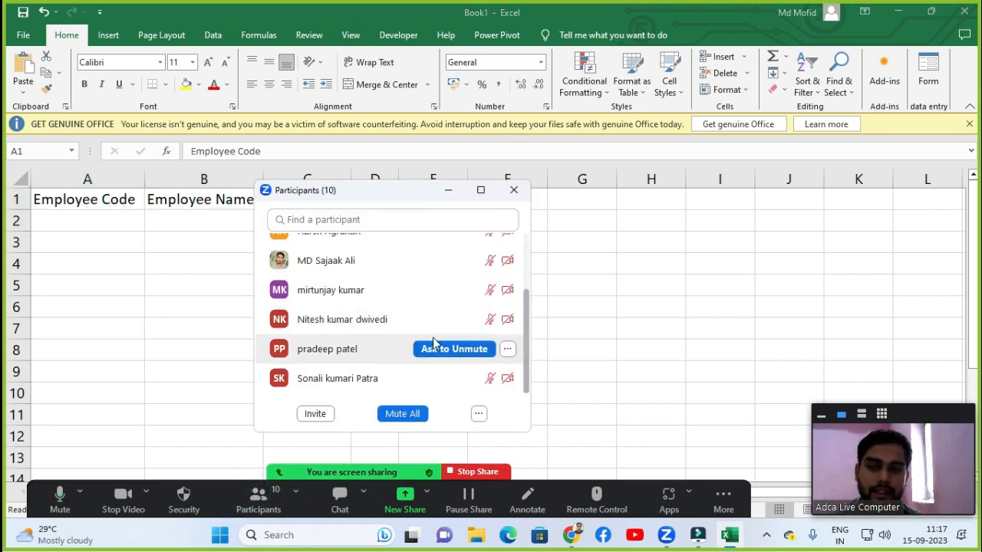
Insert a new blank row above the header row for a title.
click(514, 190)
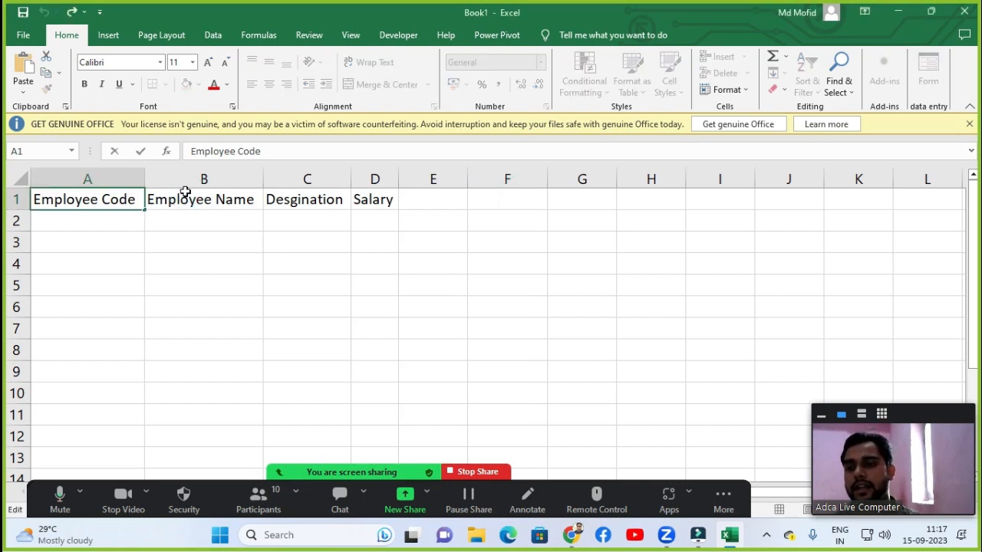
click(176, 197)
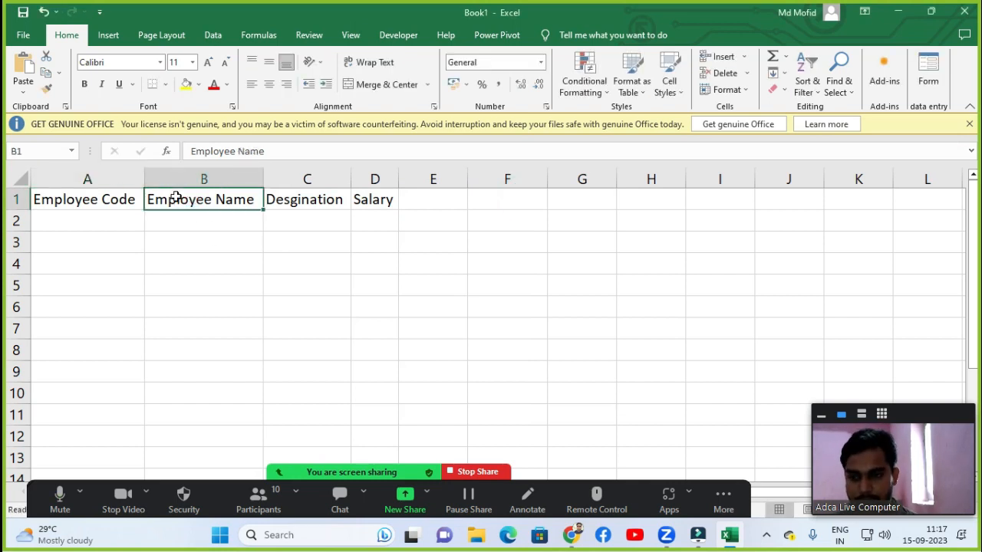
key(shift+space)
key(ctrl+plus)
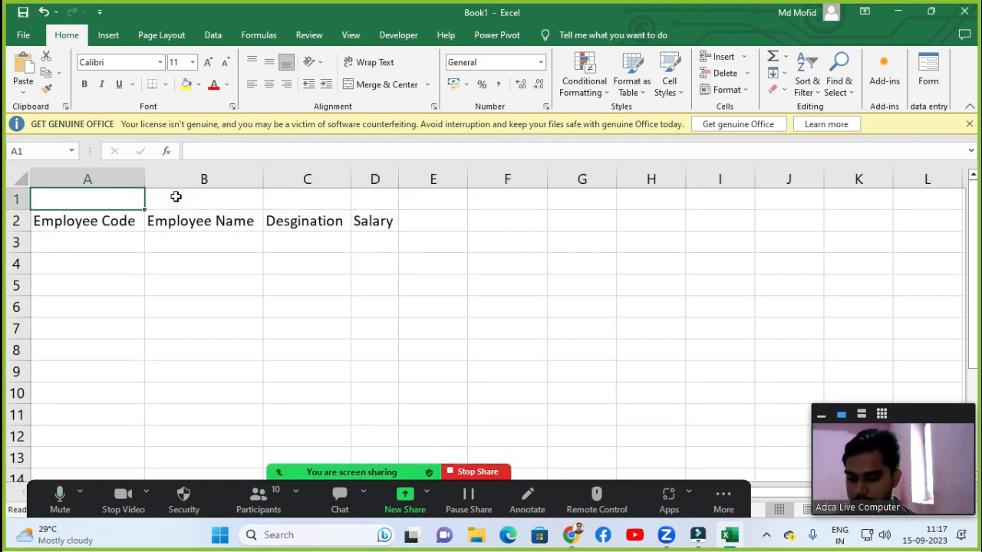
Merge and center cells A1 to D1 across the table width.
key(shift+Right)
key(shift+Right)
key(shift+Right)
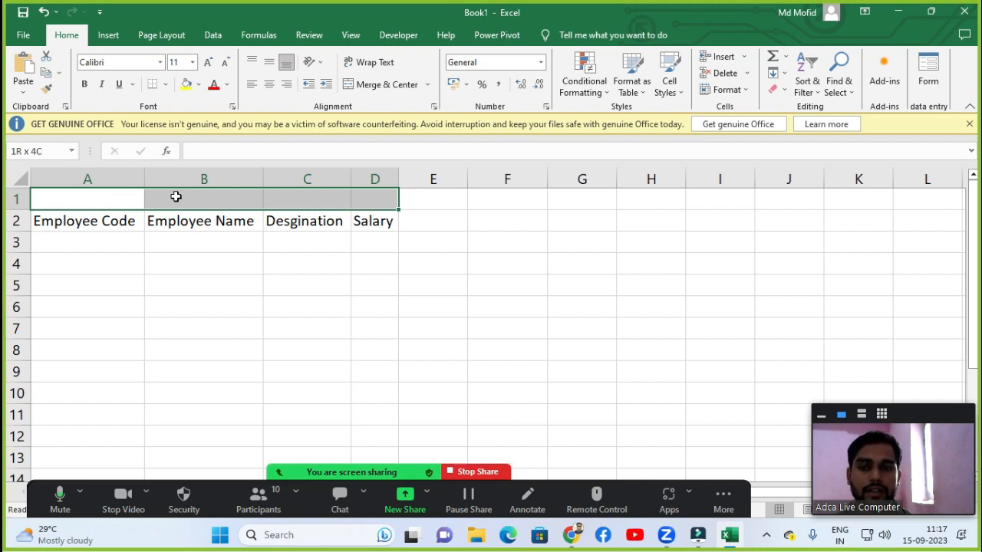
key(alt+h)
key(m)
key(c)
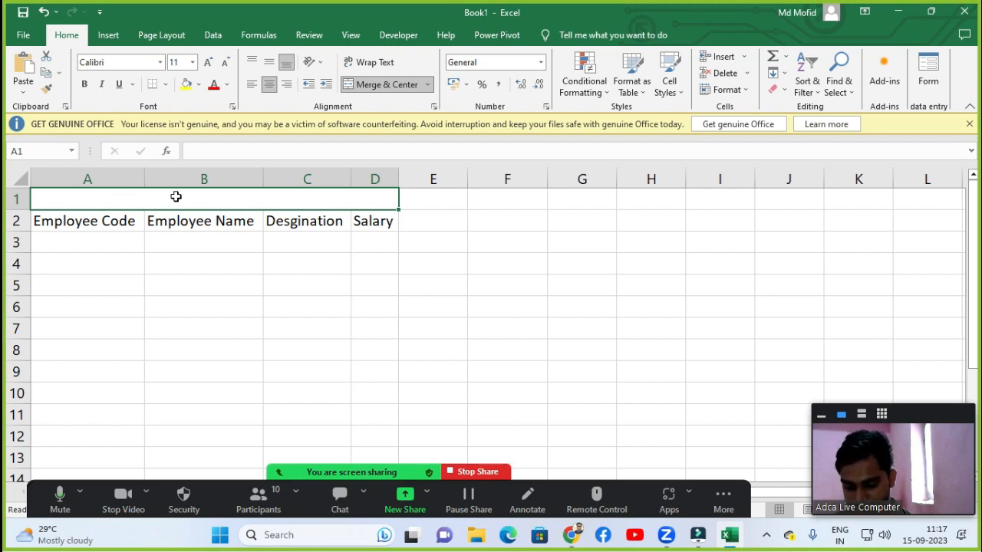
Enter the title "Attendance Sheet" in the merged cell.
text(a)
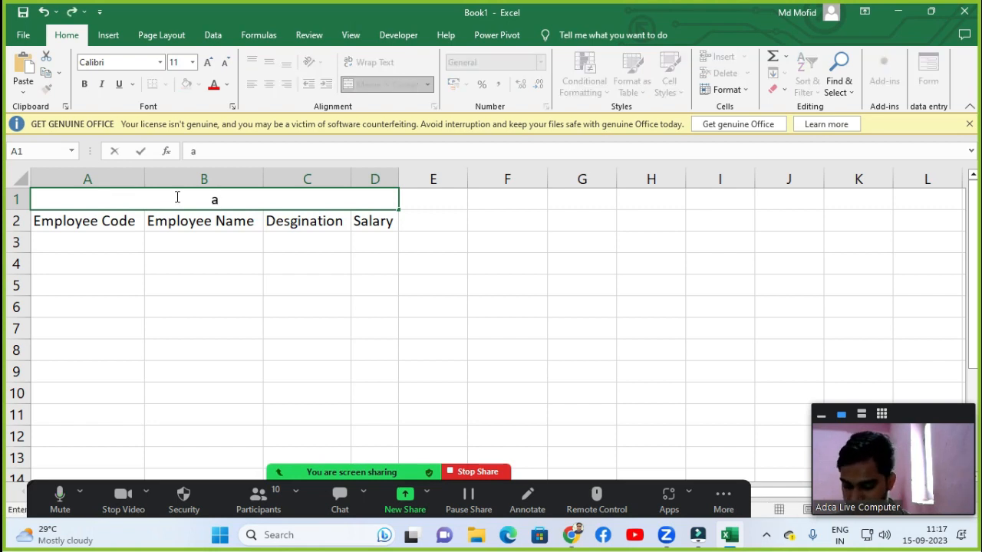
text(TTENDANCE )
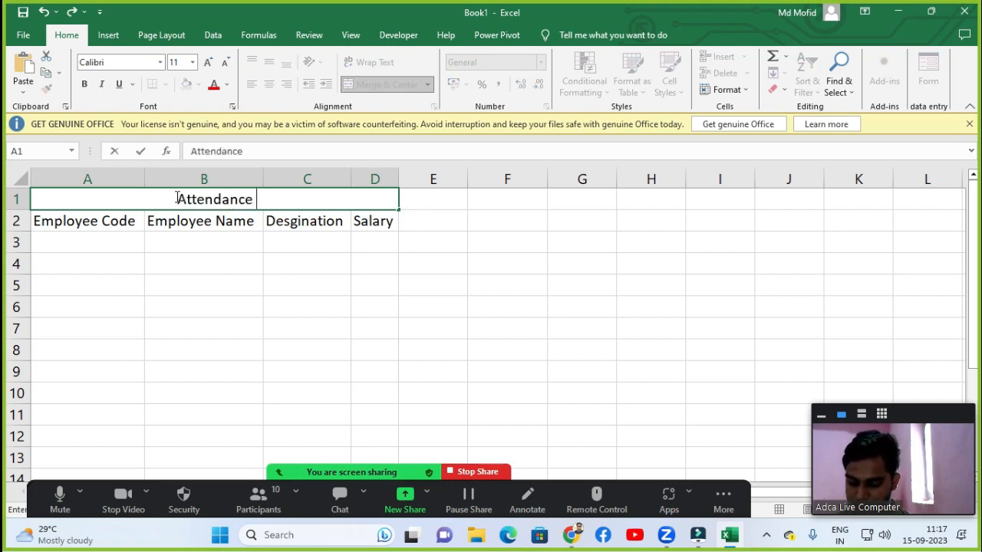
text(Sheet)
key(Return)
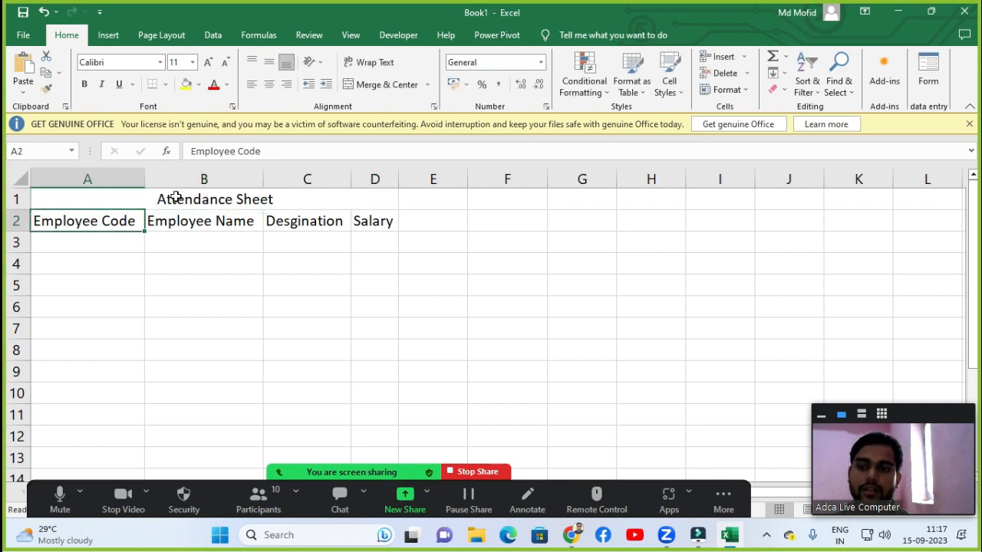
Increase the title's font size to 16.
click(176, 197)
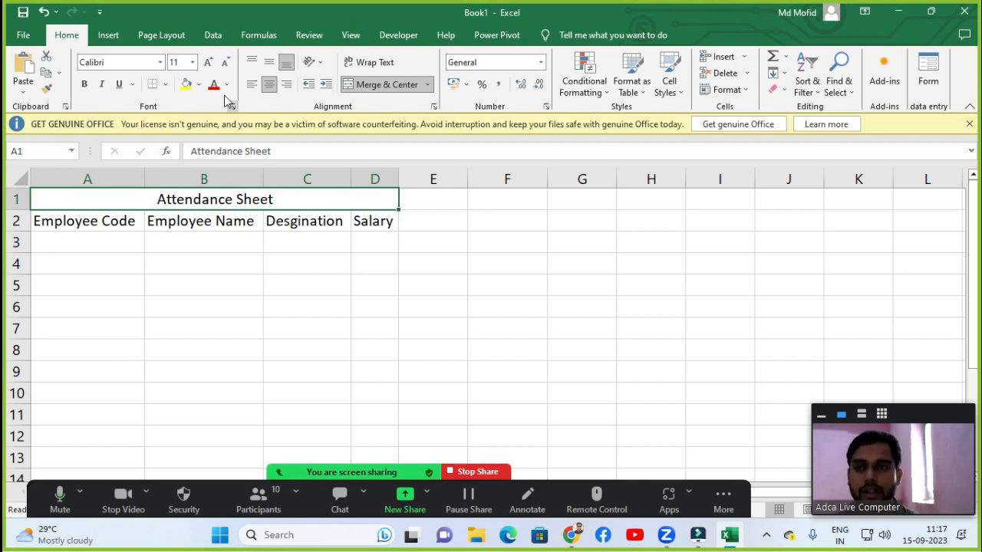
click(207, 63)
click(207, 63)
click(207, 63)
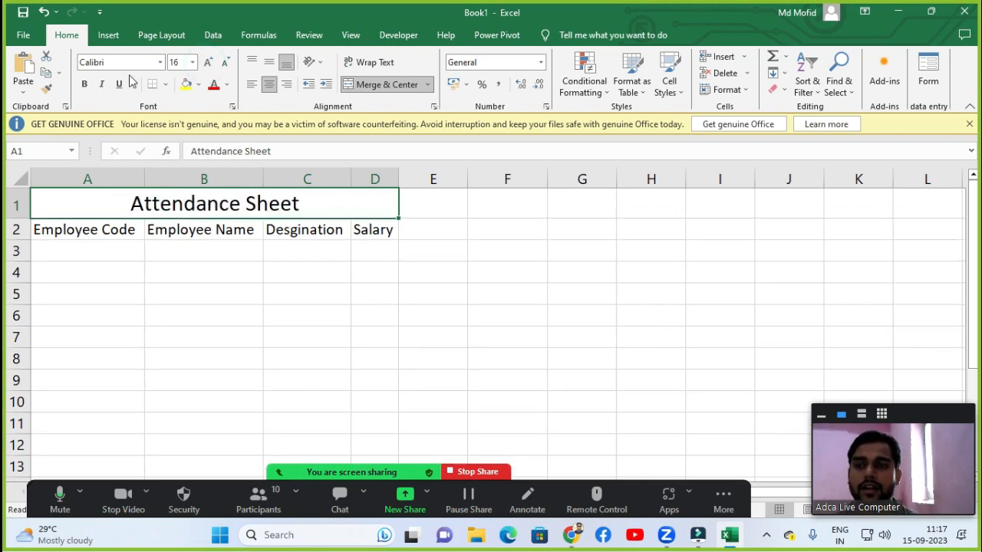
Make the title bold and give its merged cell an orange fill.
click(85, 84)
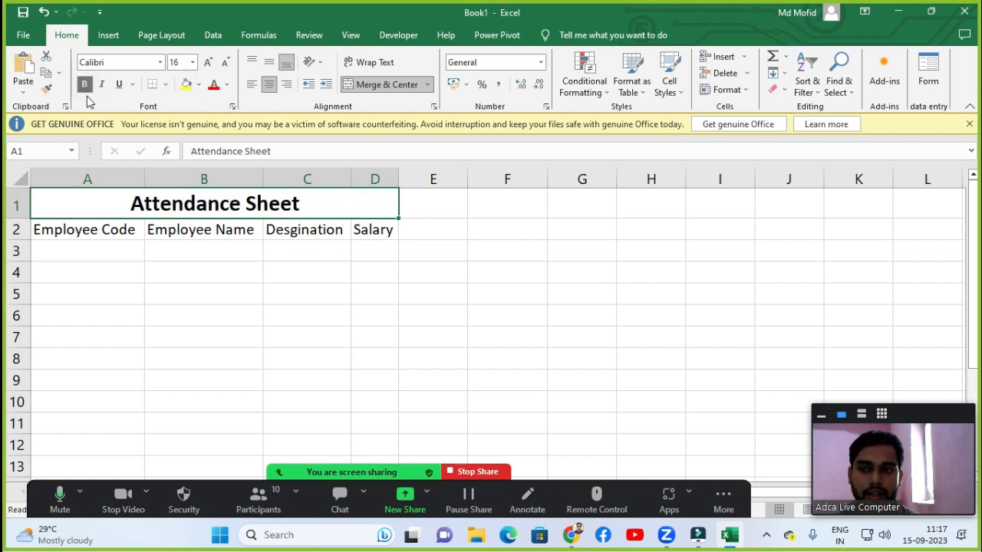
click(197, 85)
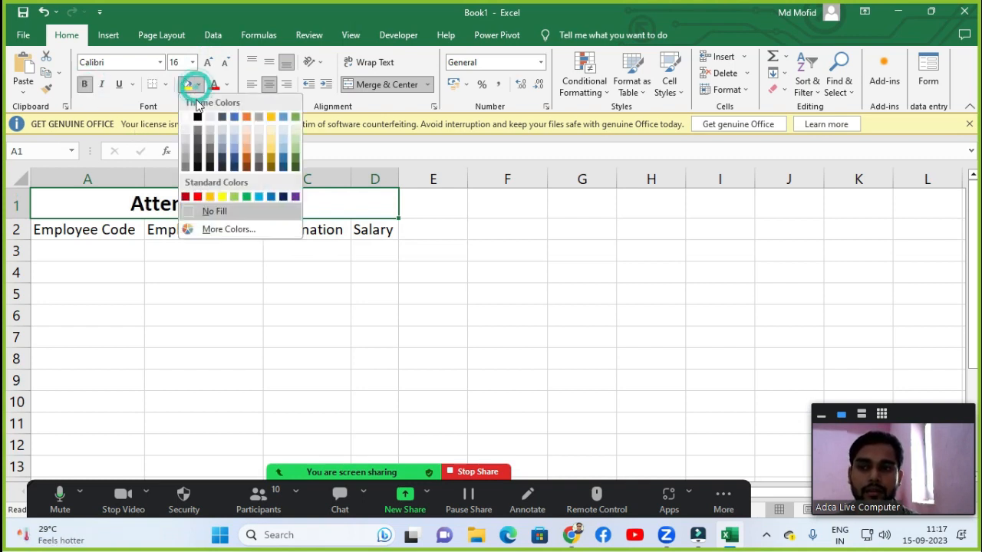
click(209, 197)
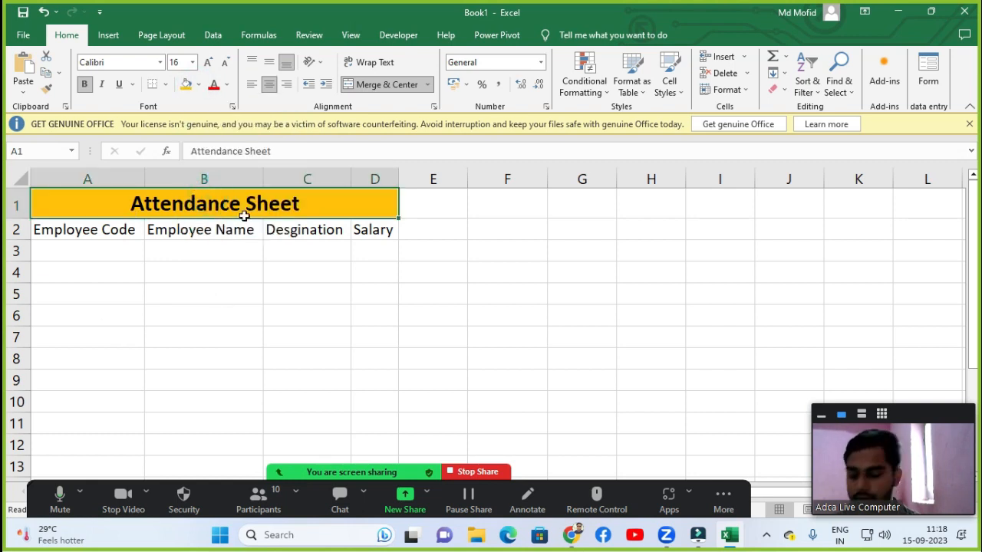
Enter 2501 as the first employee code in A3.
click(89, 223)
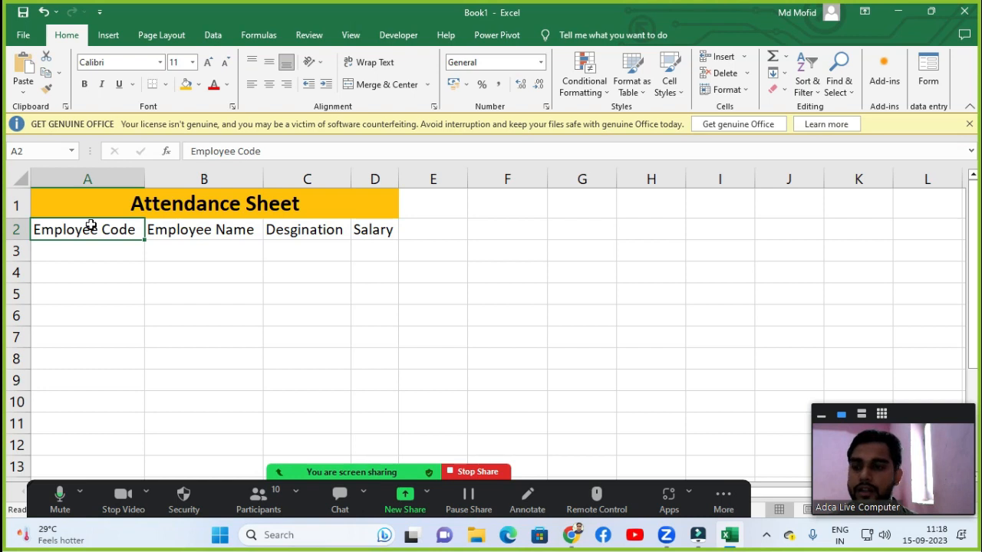
click(72, 250)
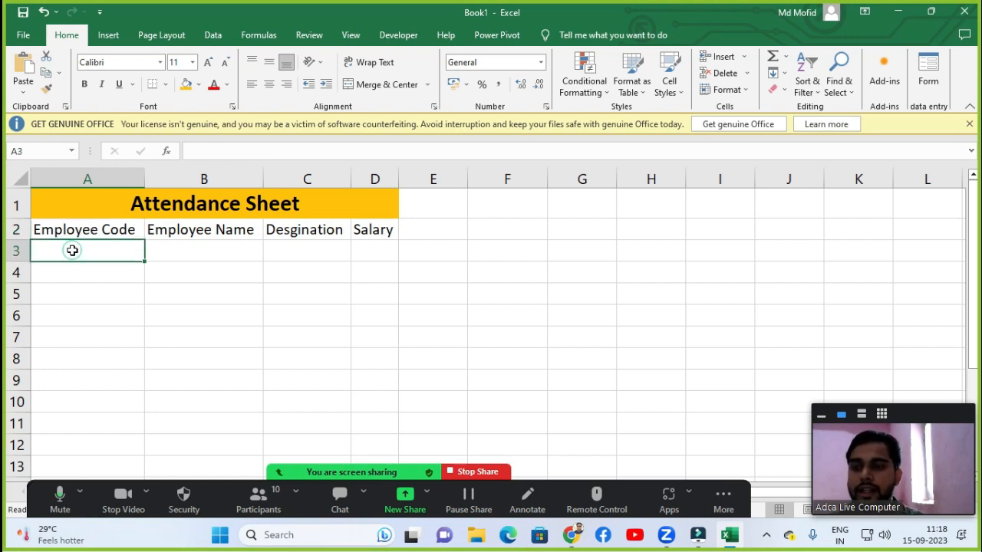
click(81, 270)
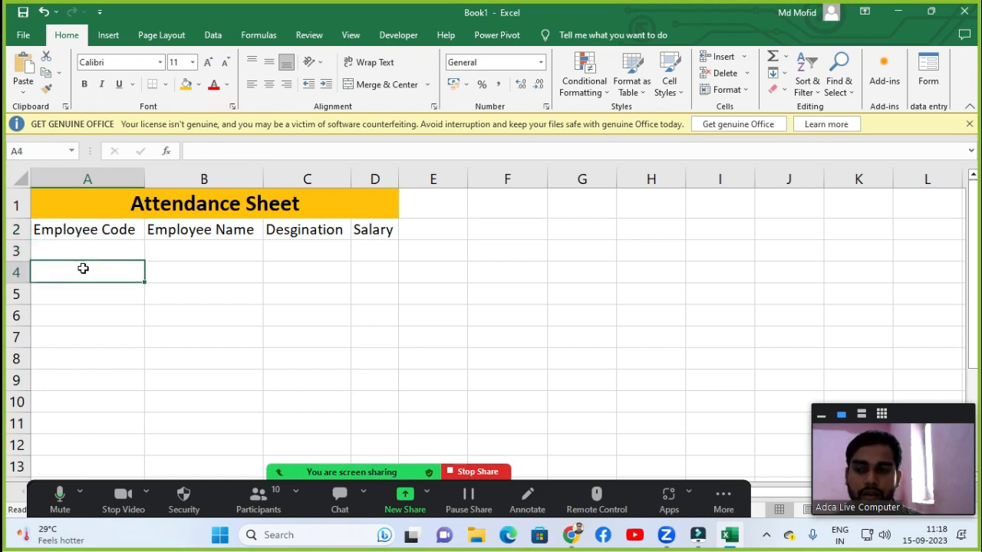
click(93, 250)
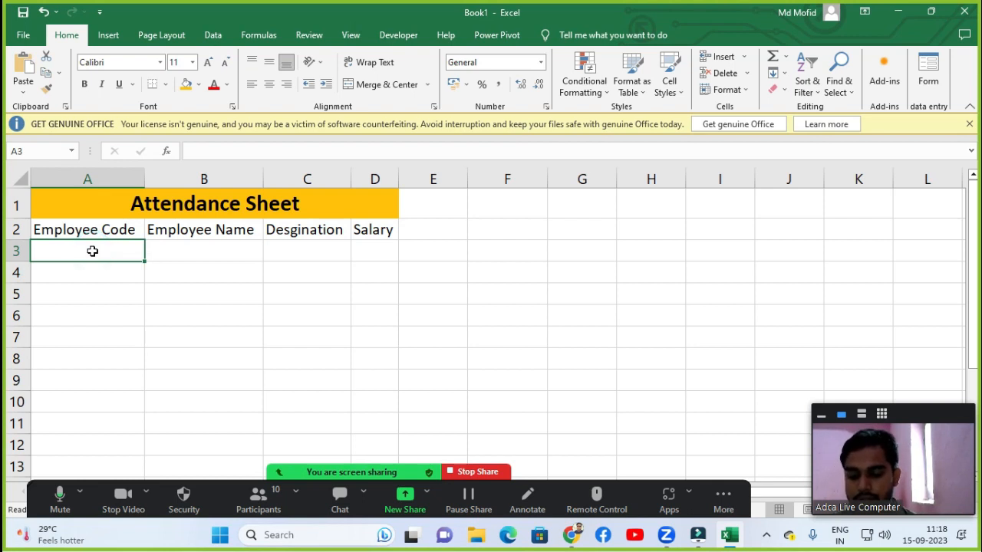
text(2501)
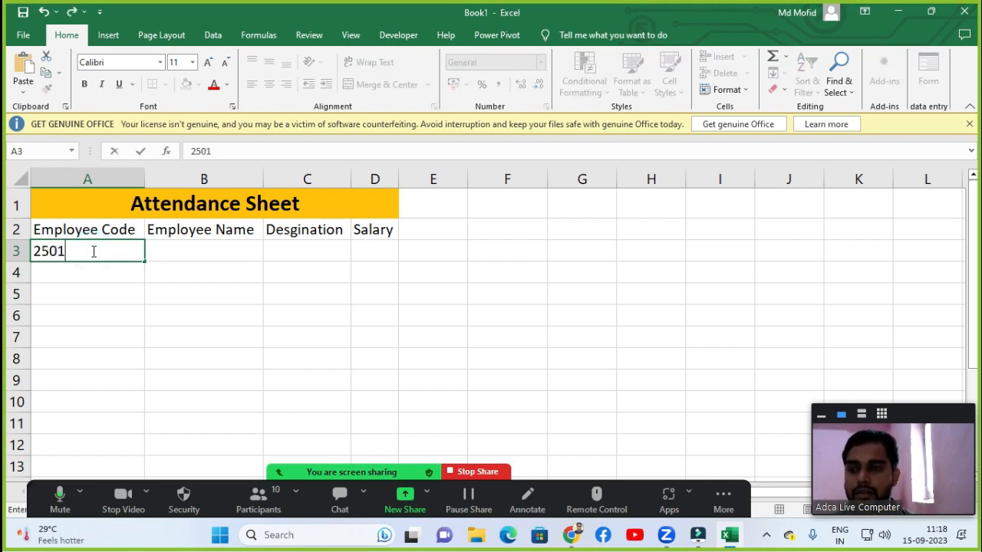
key(Return)
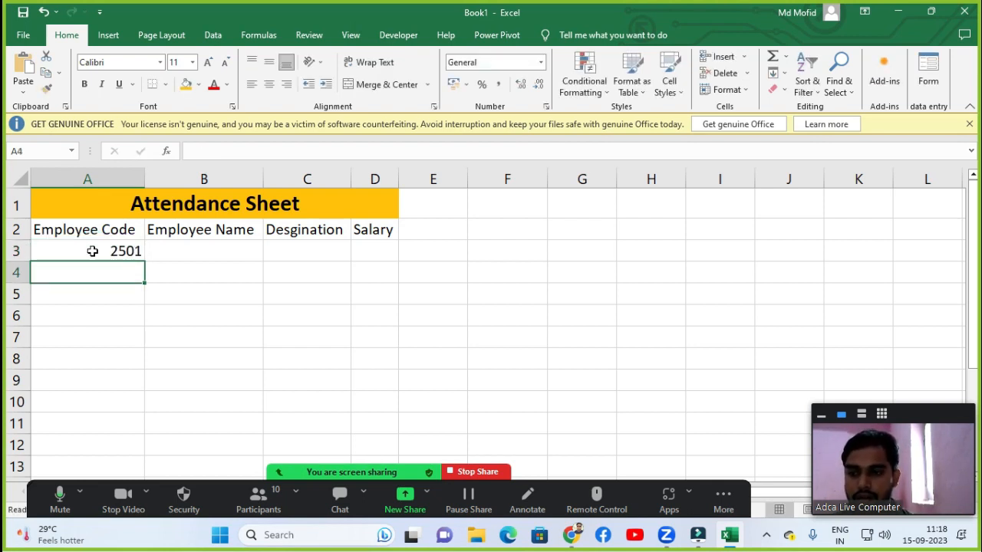
Set the first employee code in A3 to 3501.
key(Right)
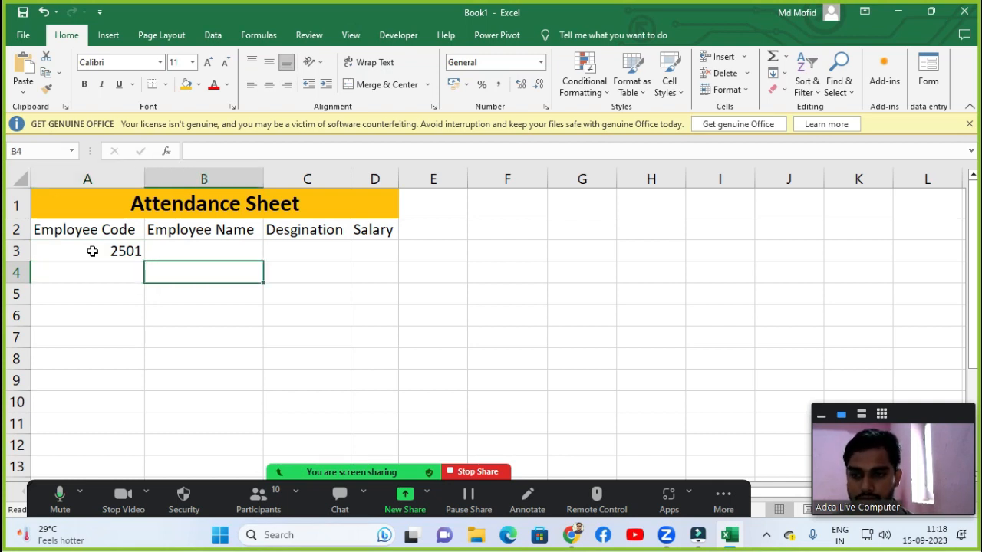
click(92, 251)
text(30)
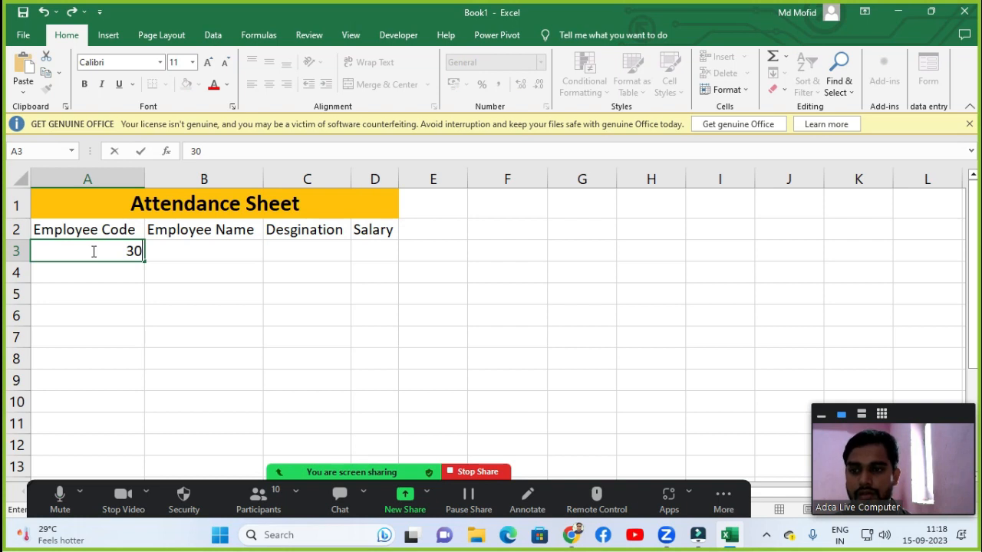
key(BackSpace)
key(BackSpace)
text(3501)
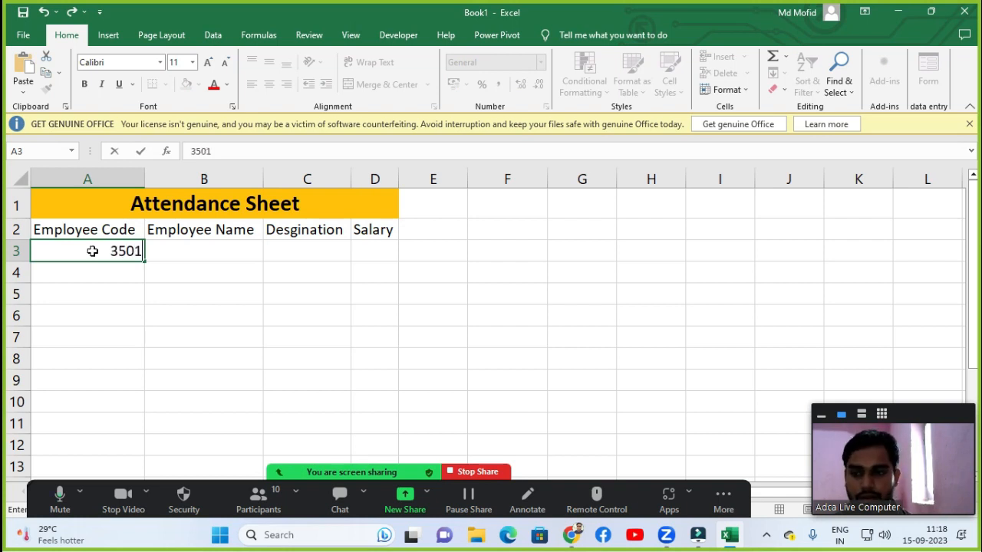
key(Return)
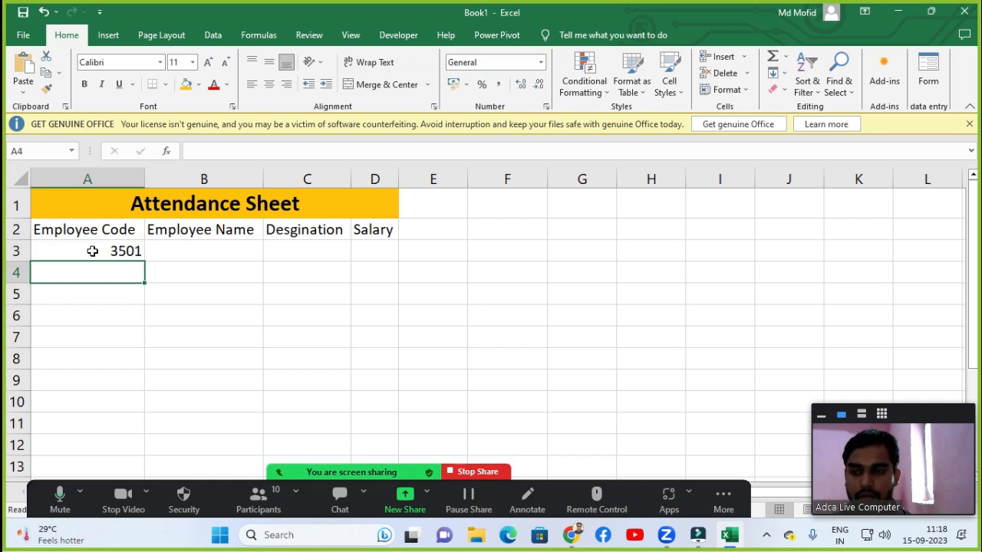
Enter employee codes 3502 in A4 and 3503 in A5.
text(3502)
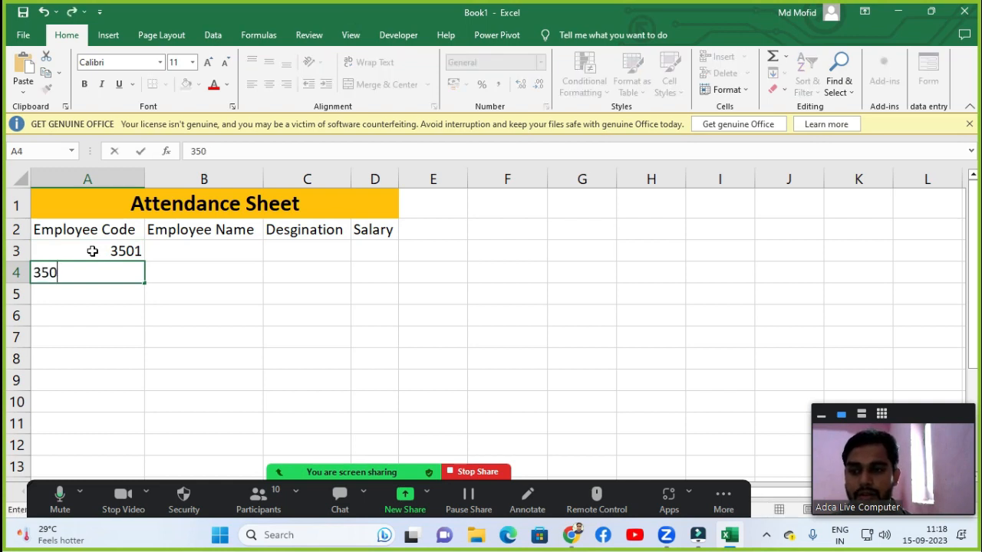
key(Return)
text(3503)
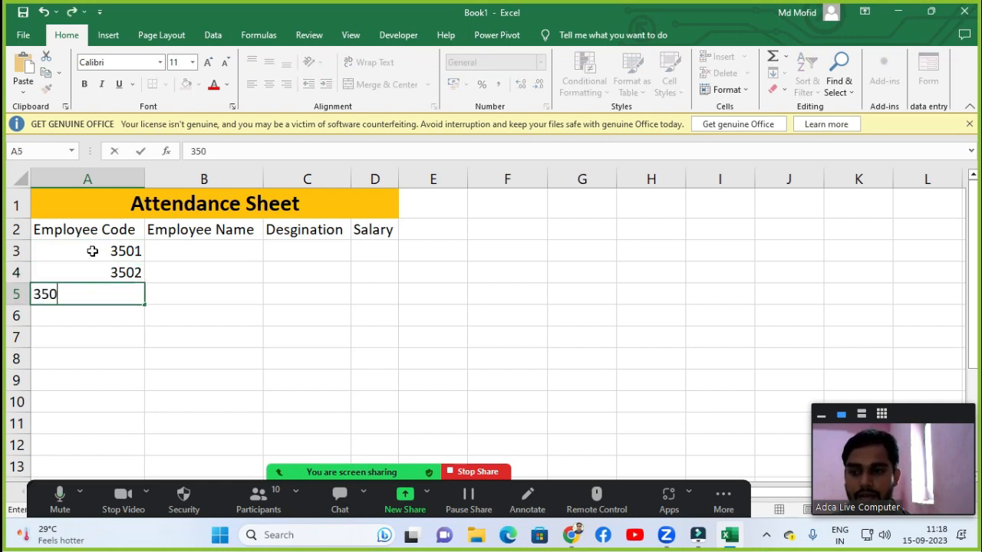
key(Return)
Fill A3 to A13 with a linear series of employee codes using a step value of 1.
click(92, 251)
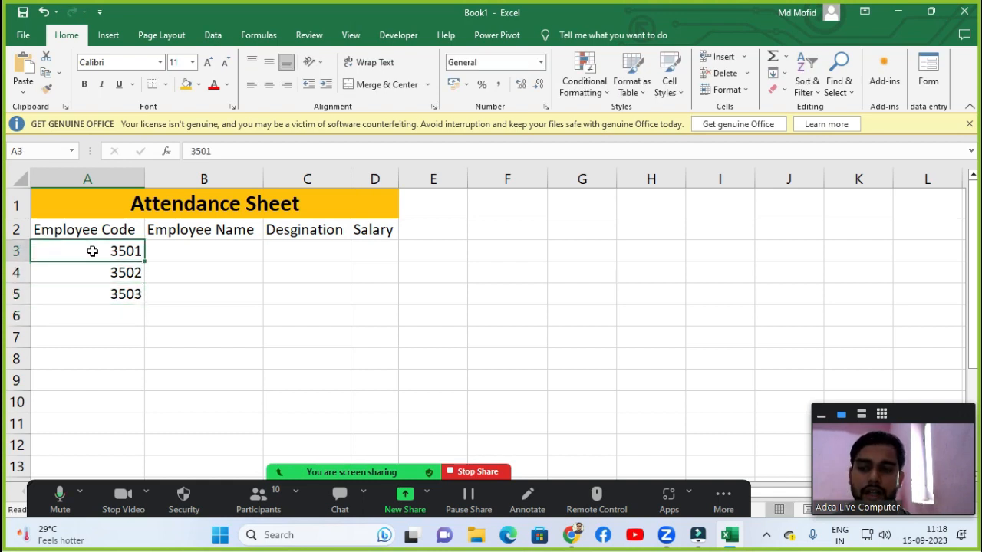
key(shift+Down)
key(shift+Down)
key(shift+Down)
key(shift+Down)
key(shift+Down)
key(shift+Down)
key(shift+Down)
key(shift+Down)
key(shift+Down)
key(shift+Down)
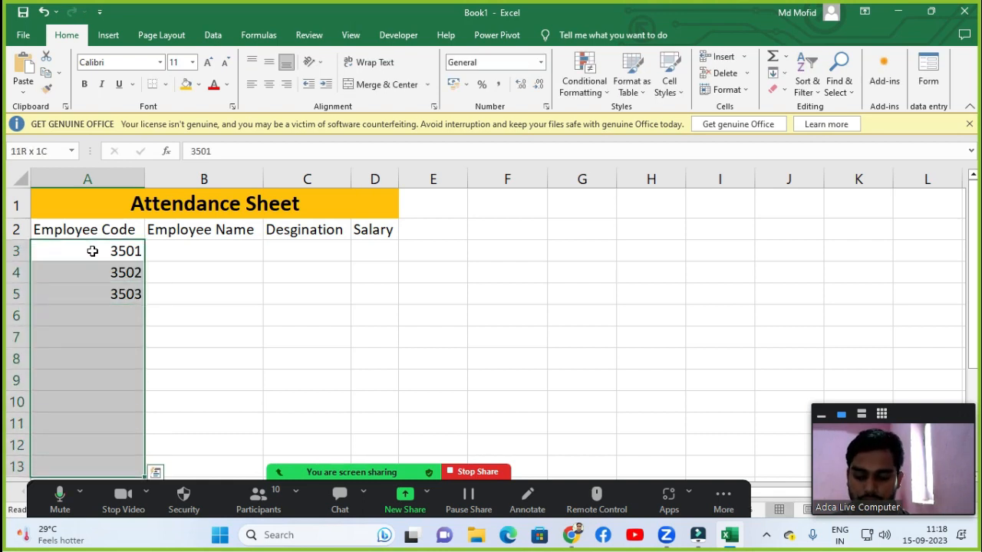
key(shift+Down)
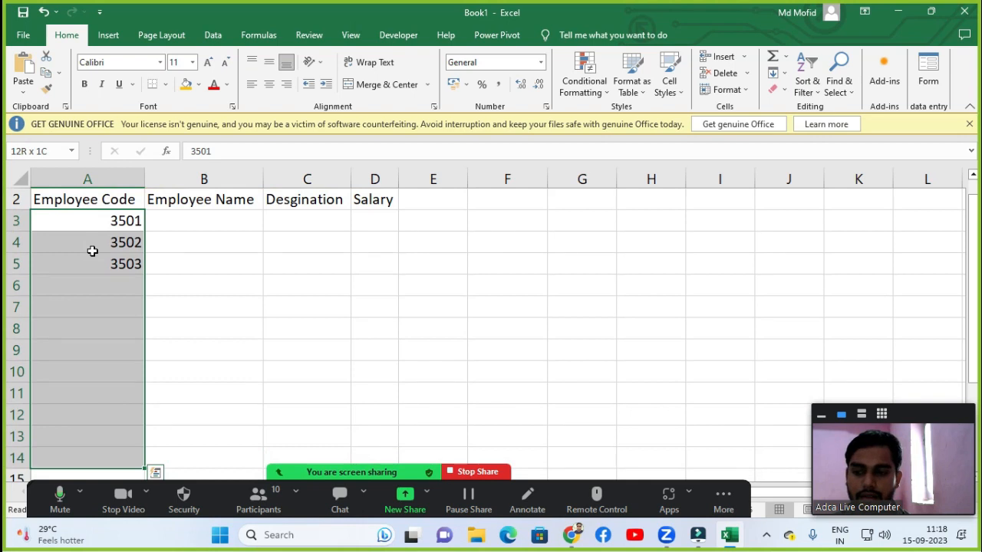
key(shift+Up)
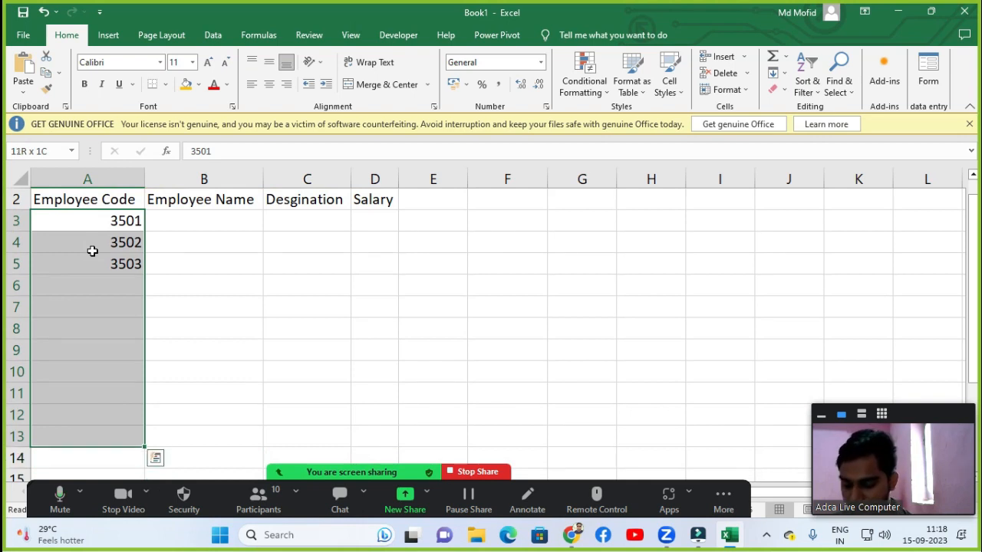
key(alt+e)
key(i)
key(s)
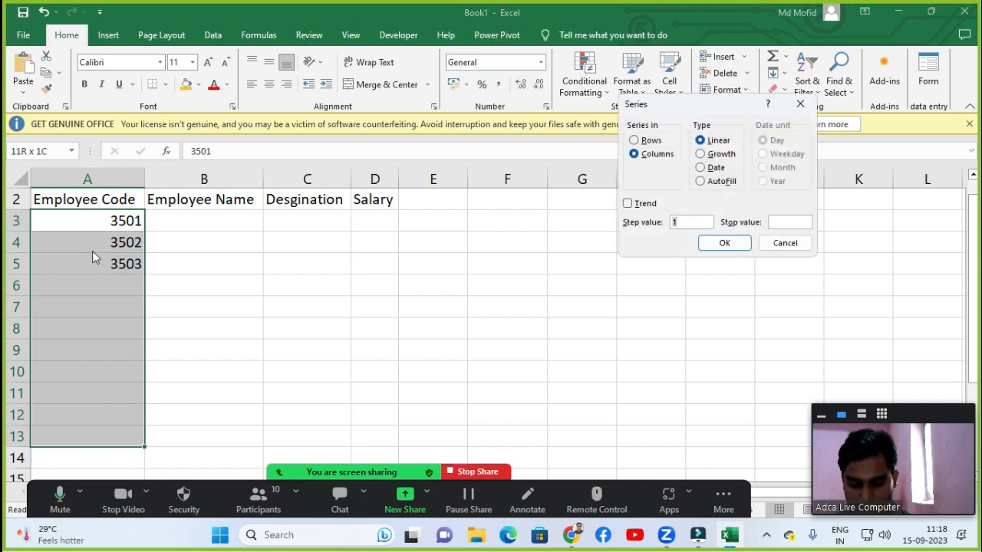
key(Return)
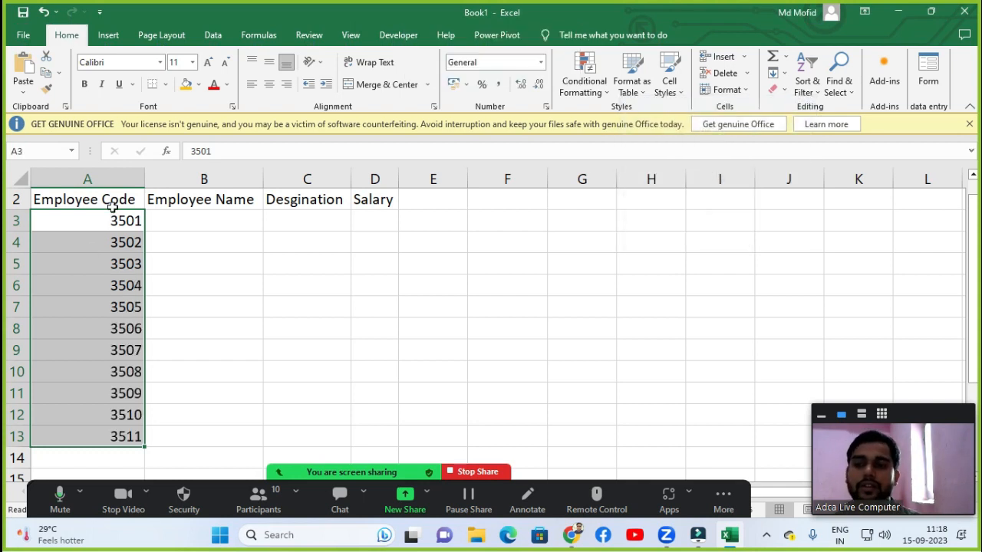
Delete the employee code in cell A13.
click(111, 435)
scroll(115, 358, up, 1)
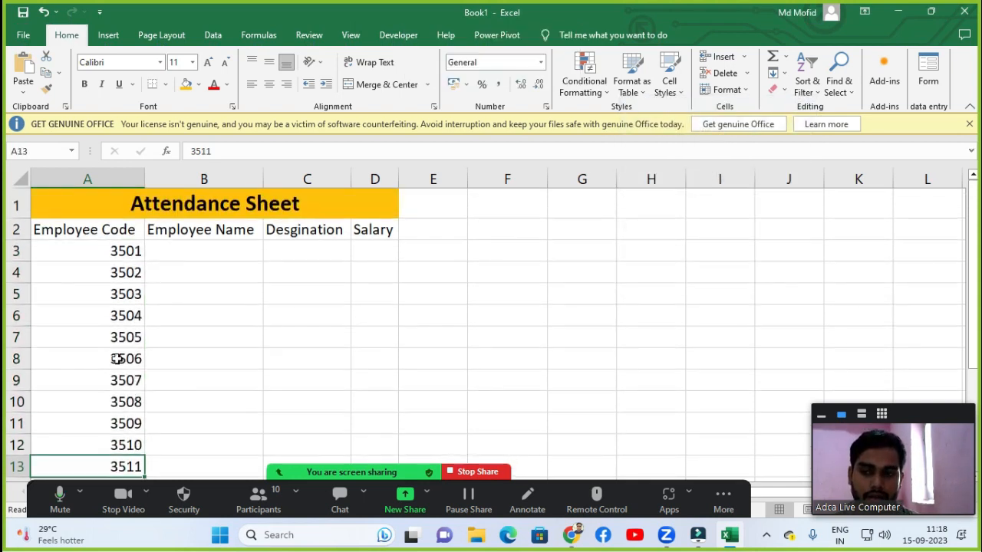
scroll(112, 395, down, 1)
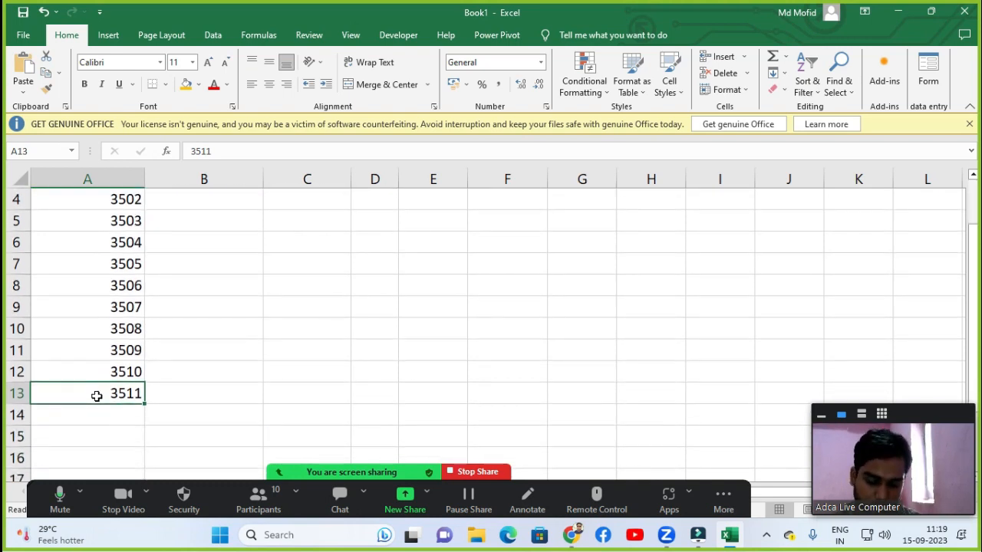
key(Delete)
scroll(113, 399, up, 1)
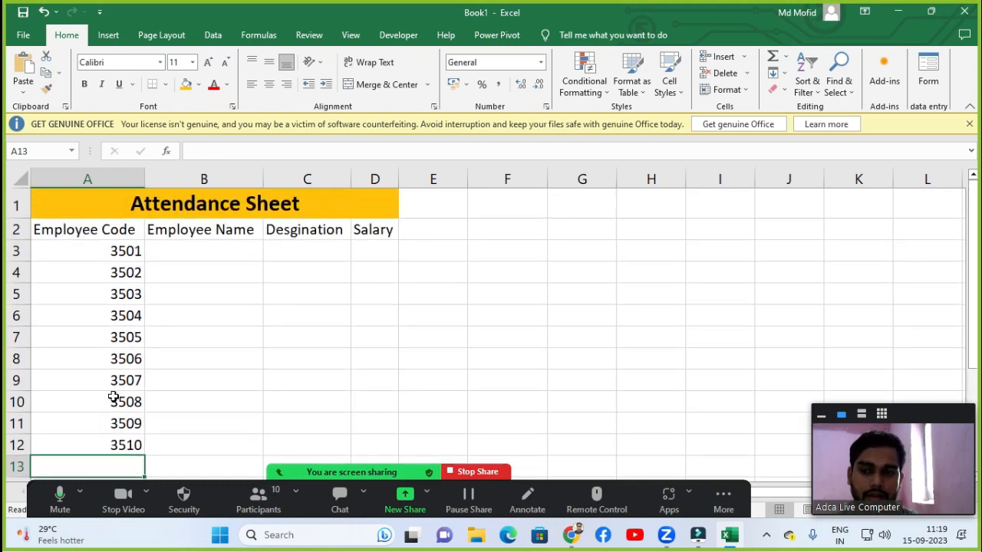
click(149, 378)
click(173, 265)
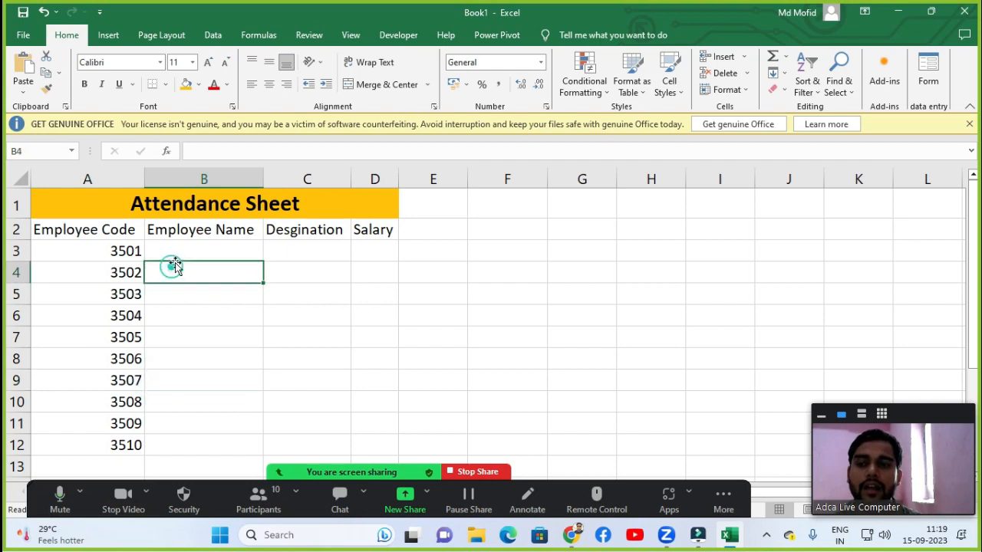
Enter Amit as the first employee name in B3.
click(184, 248)
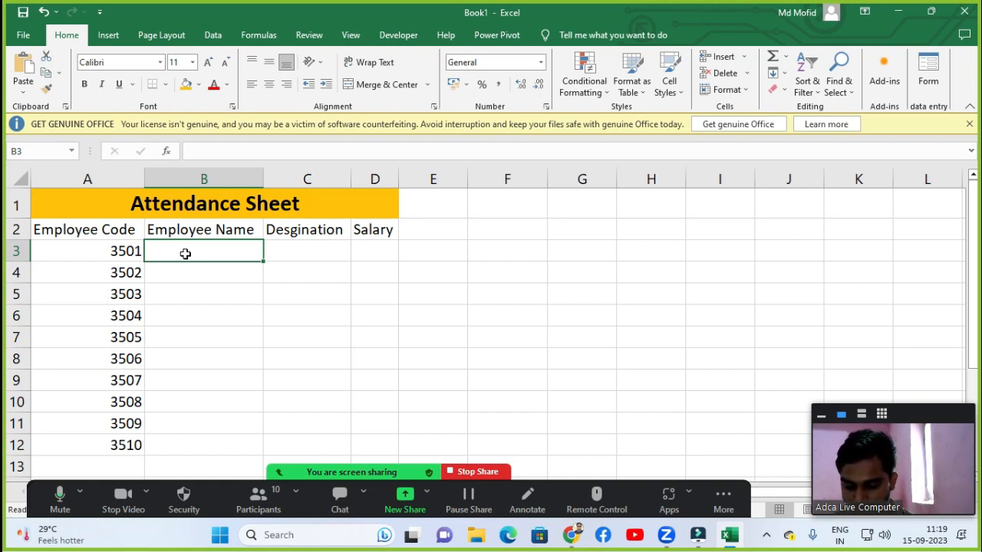
text(Amit)
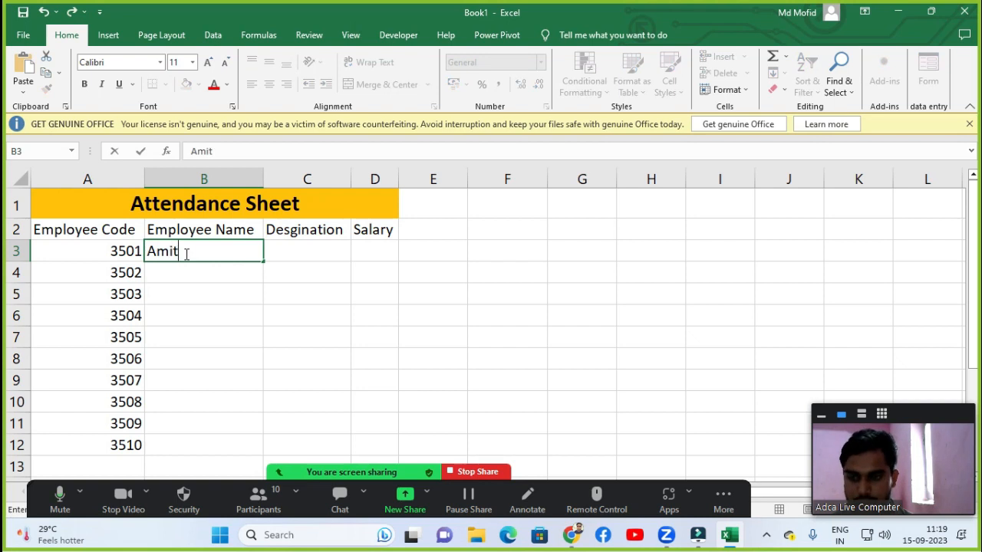
key(Return)
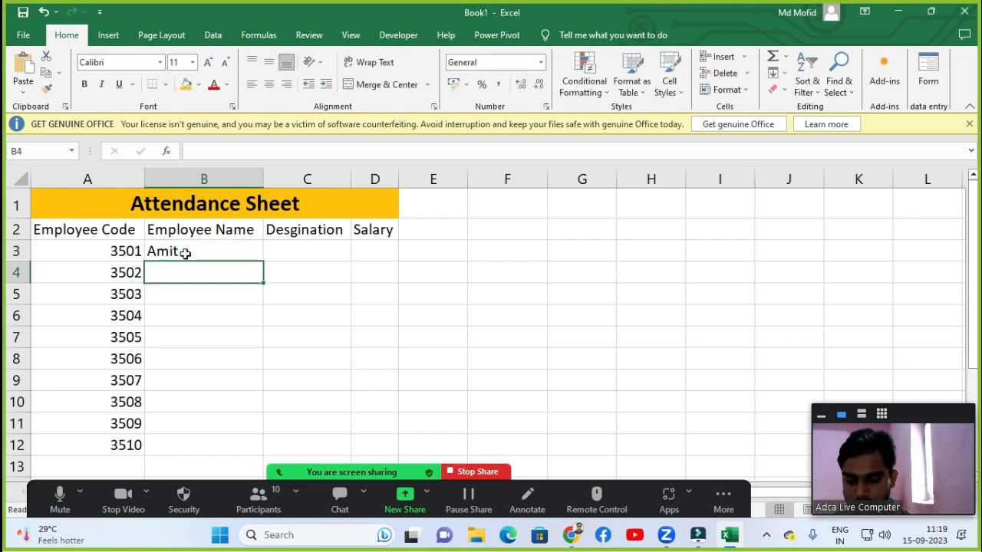
text(Arvind)
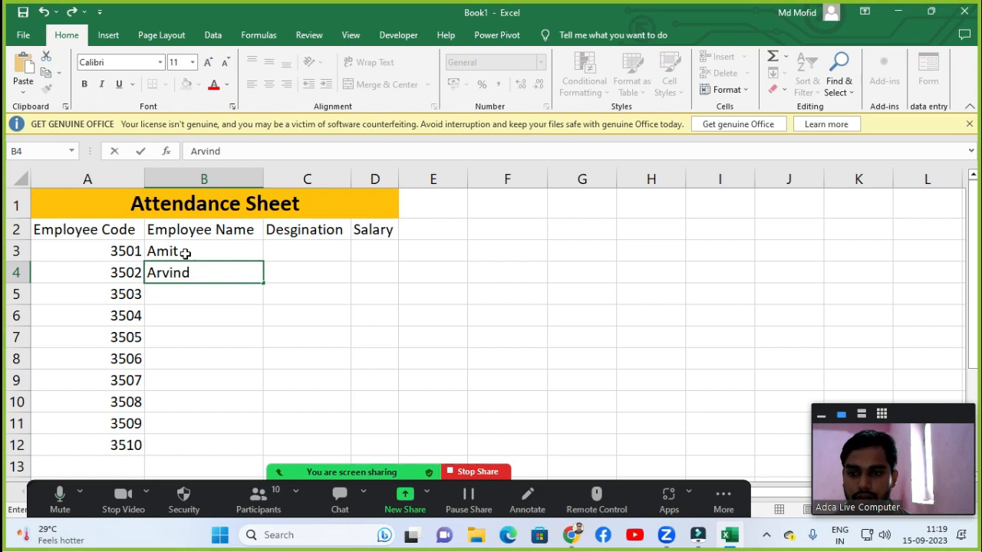
key(Return)
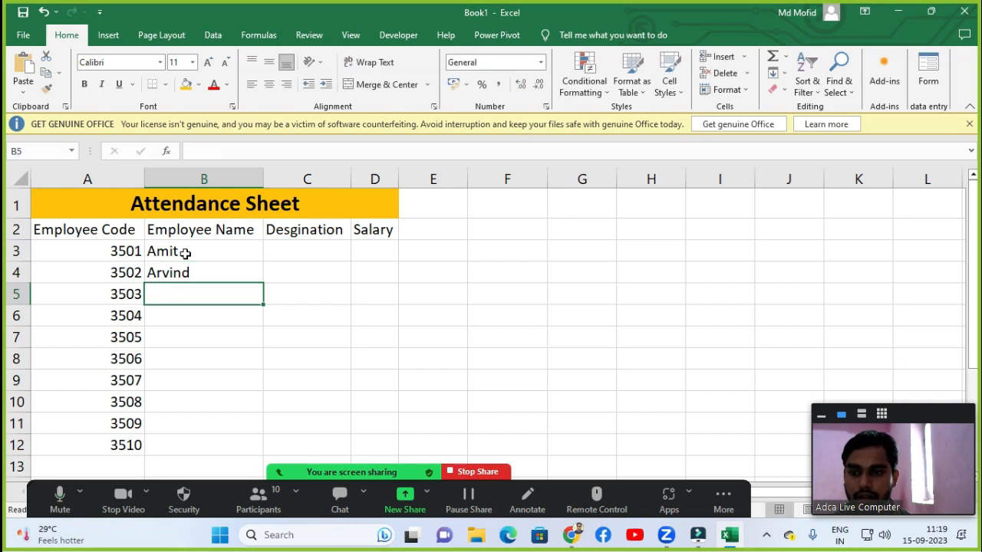
key(Up)
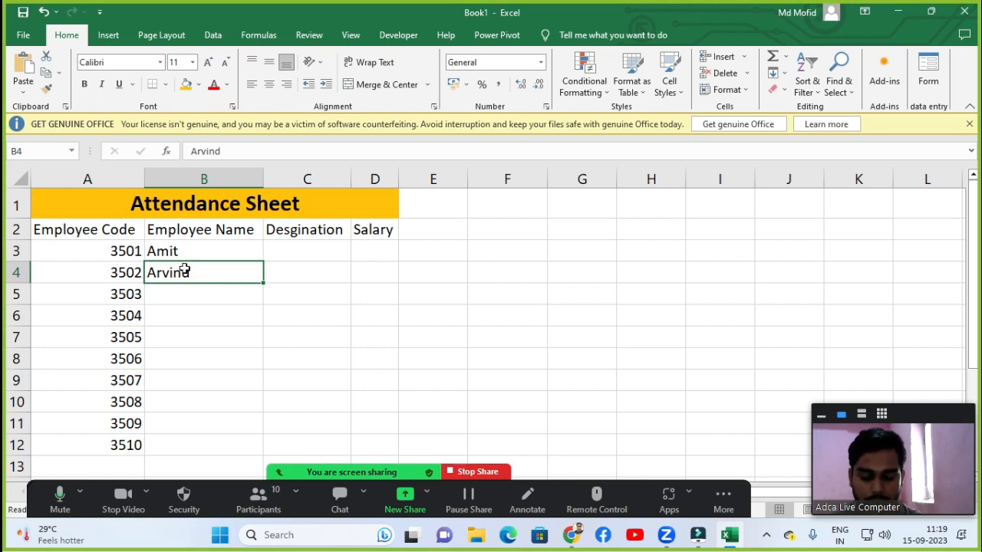
key(Delete)
Try filling employee names from B3 down to B12, then undo the fill.
click(174, 253)
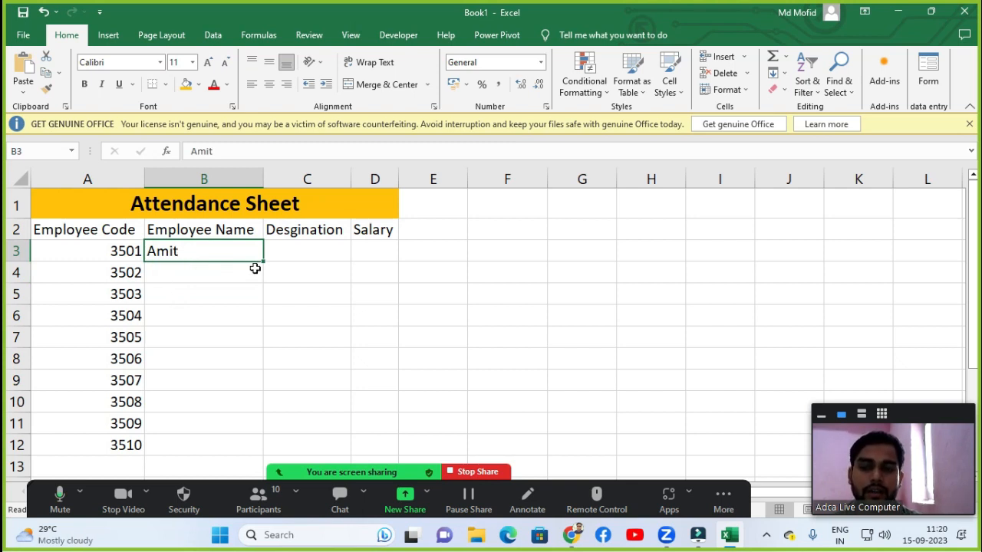
drag(262, 259, 260, 458)
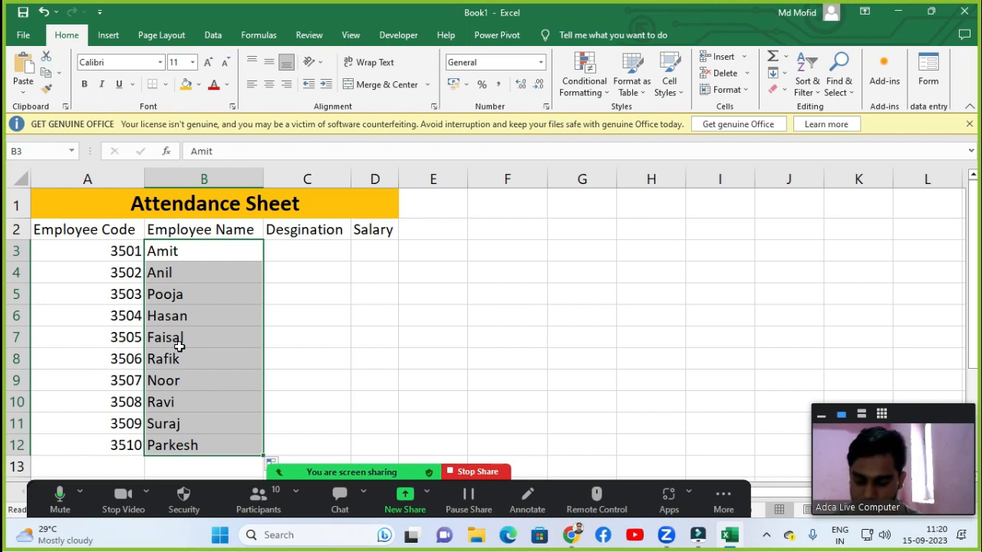
key(ctrl+z)
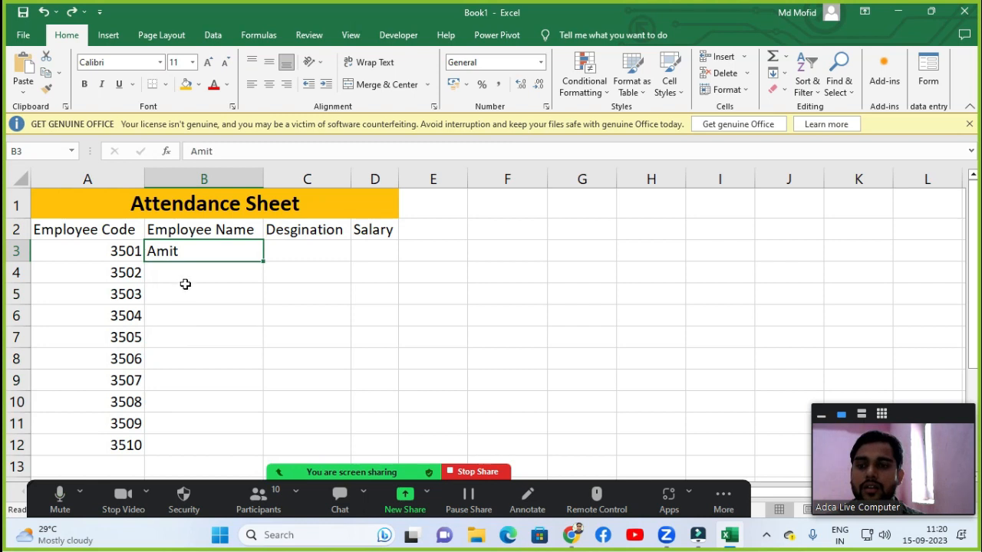
Open the Advanced section of Excel Options.
click(29, 37)
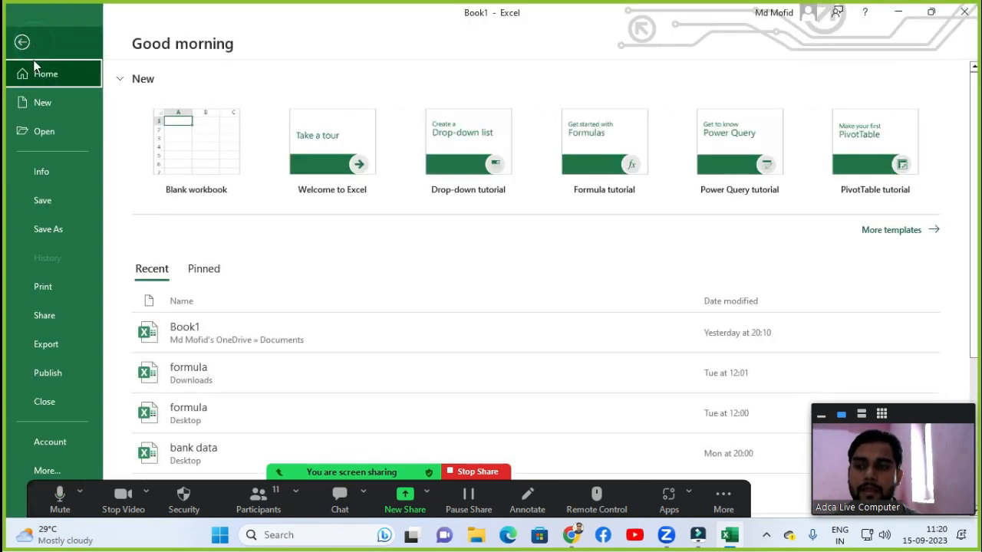
click(55, 470)
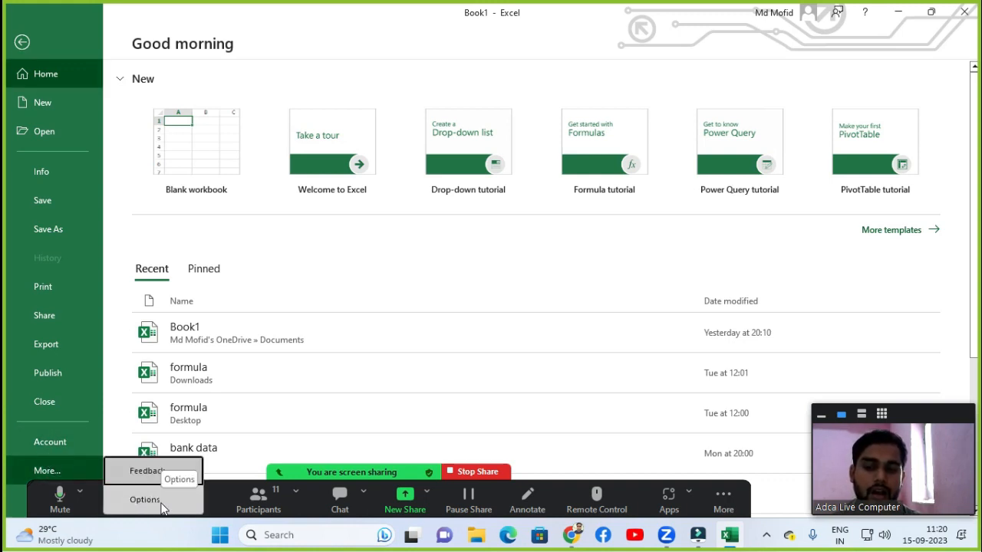
click(162, 508)
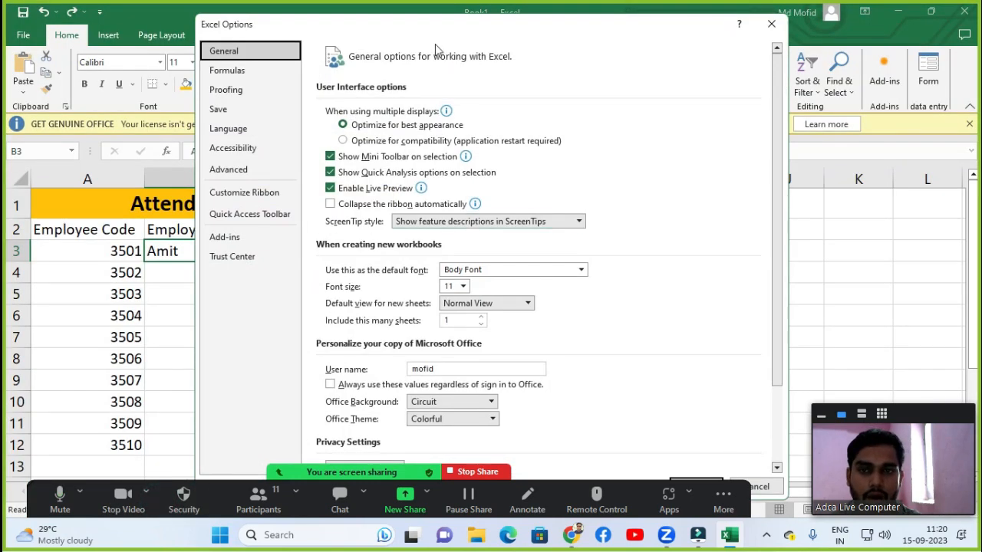
click(256, 197)
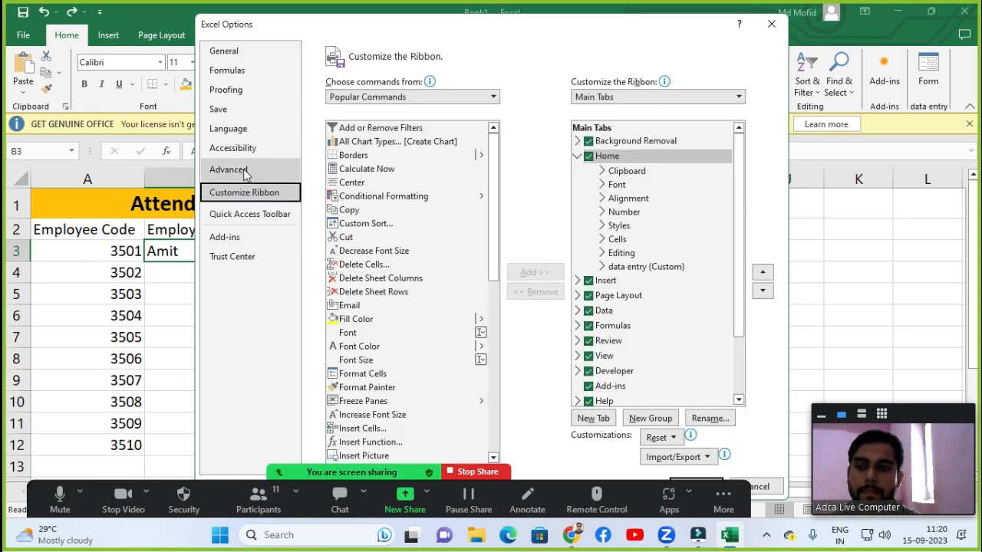
click(244, 173)
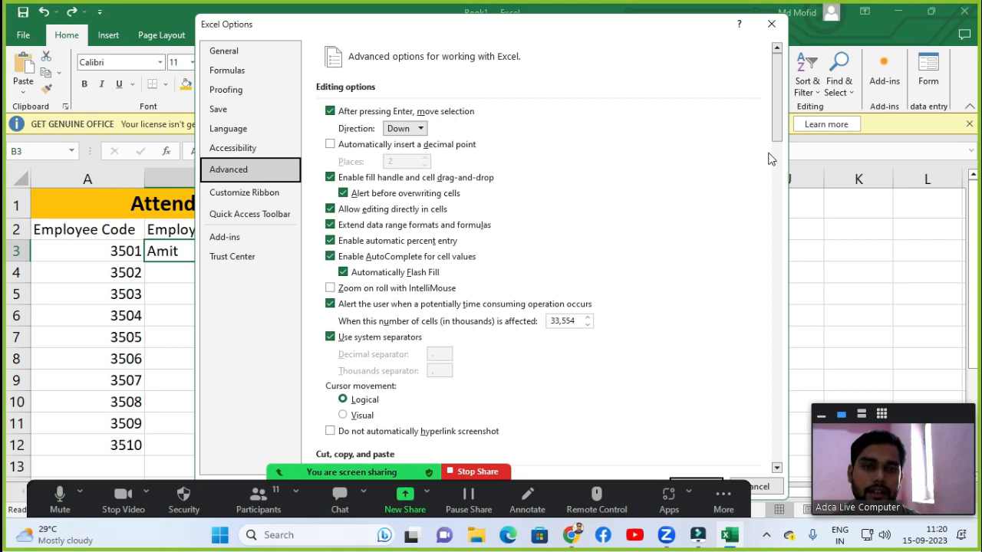
Open the Edit Custom Lists dialog from the advanced options.
drag(777, 109, 771, 259)
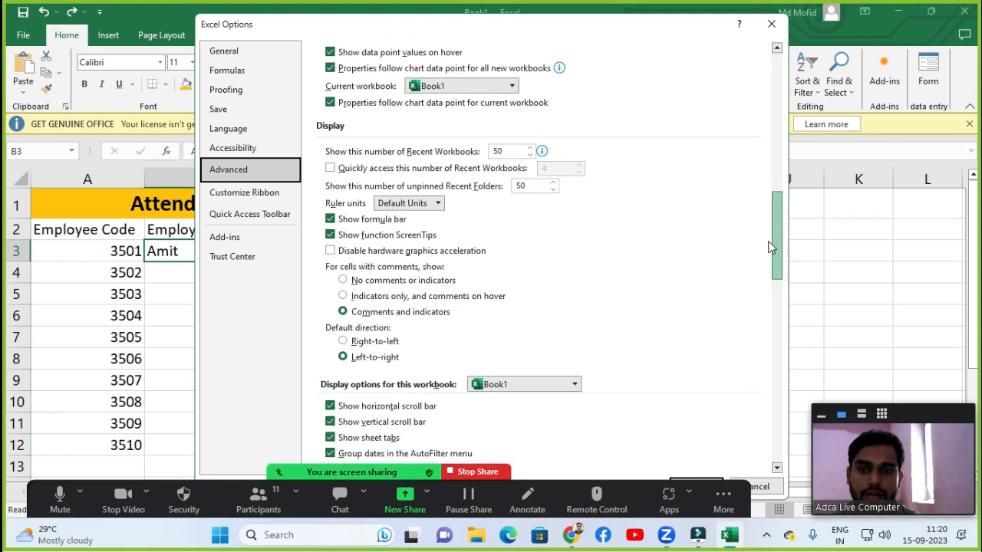
drag(771, 249, 768, 97)
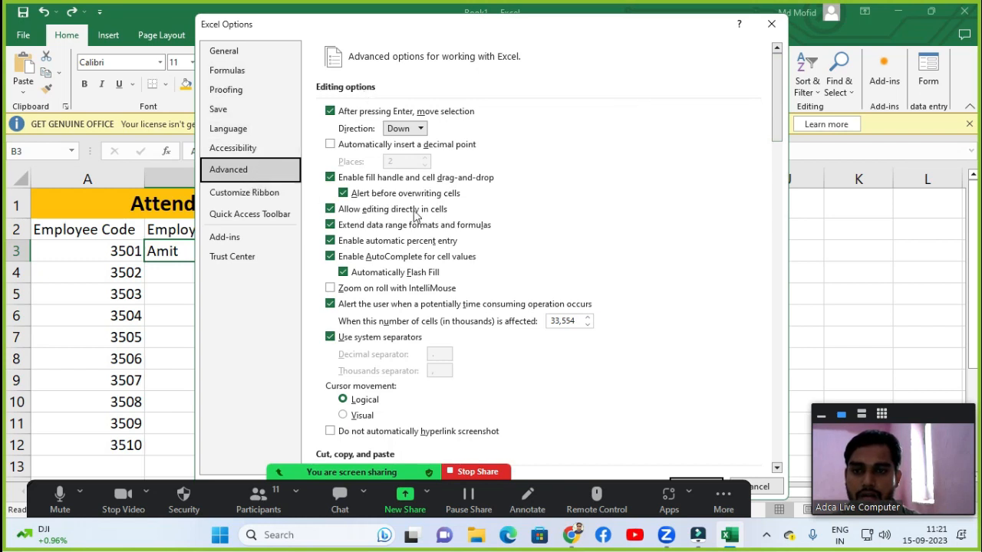
scroll(429, 219, down, 3)
scroll(441, 230, down, 6)
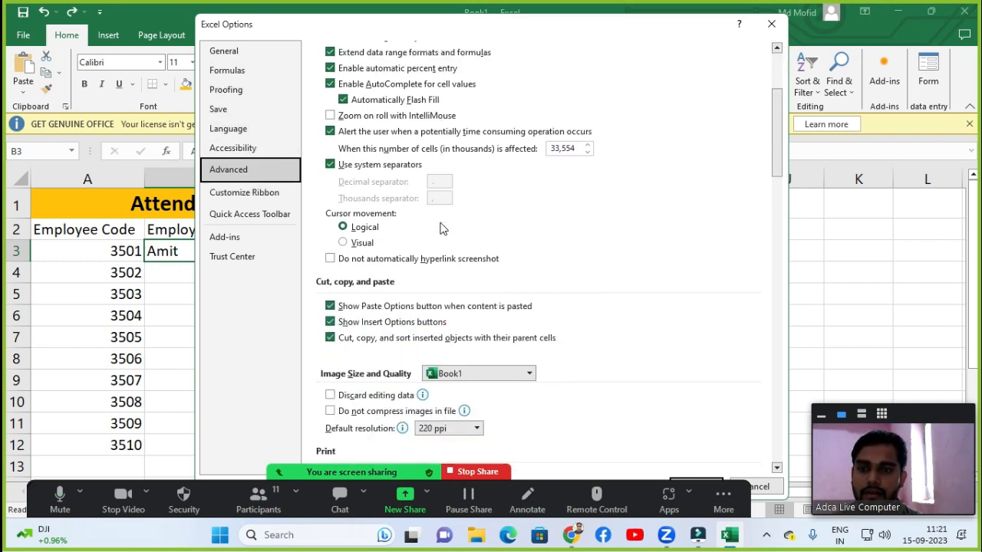
scroll(441, 240, down, 11)
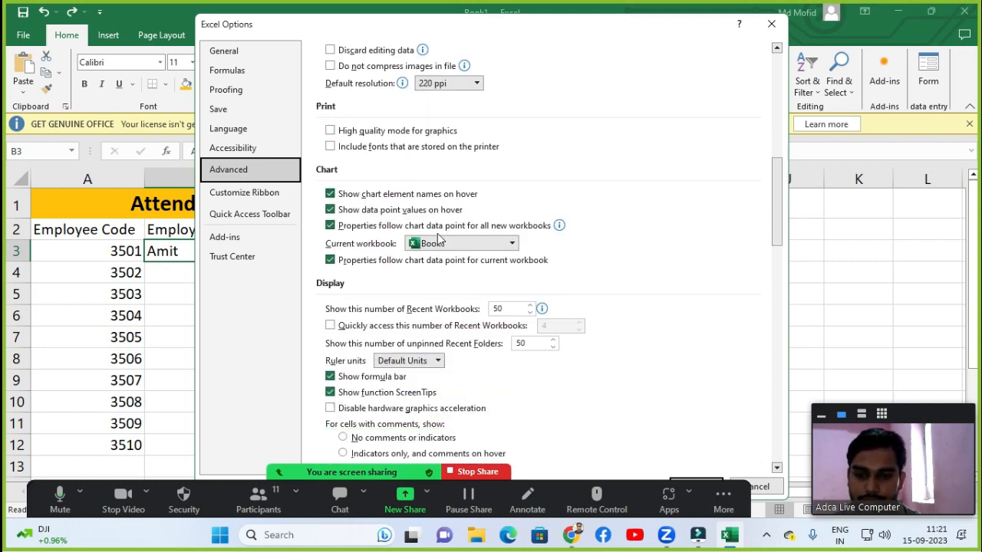
scroll(441, 240, down, 8)
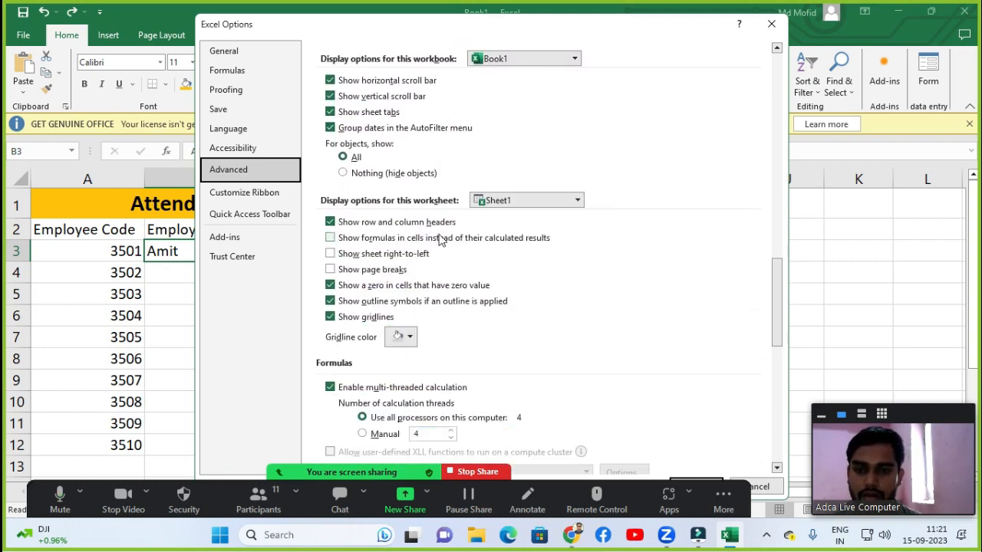
scroll(441, 240, down, 4)
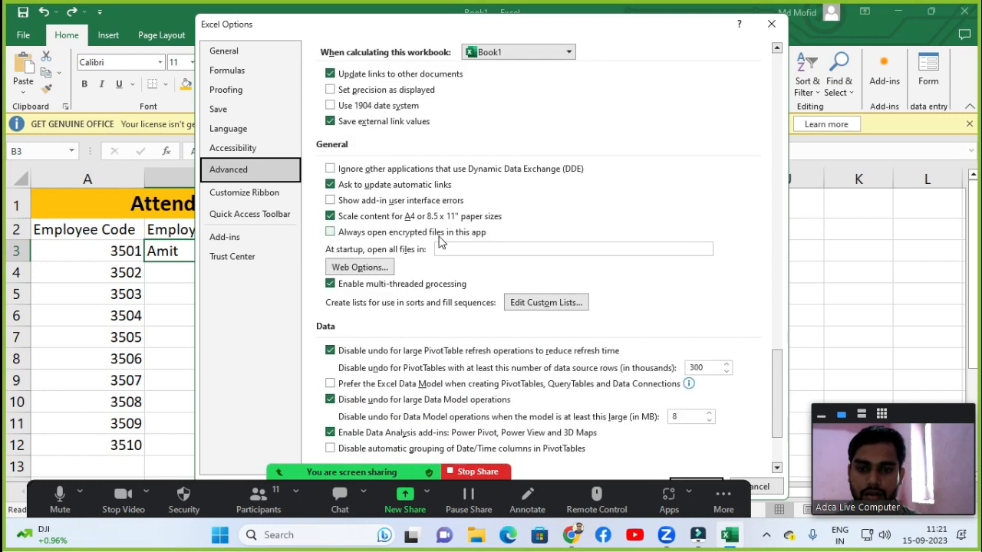
scroll(441, 243, down, 3)
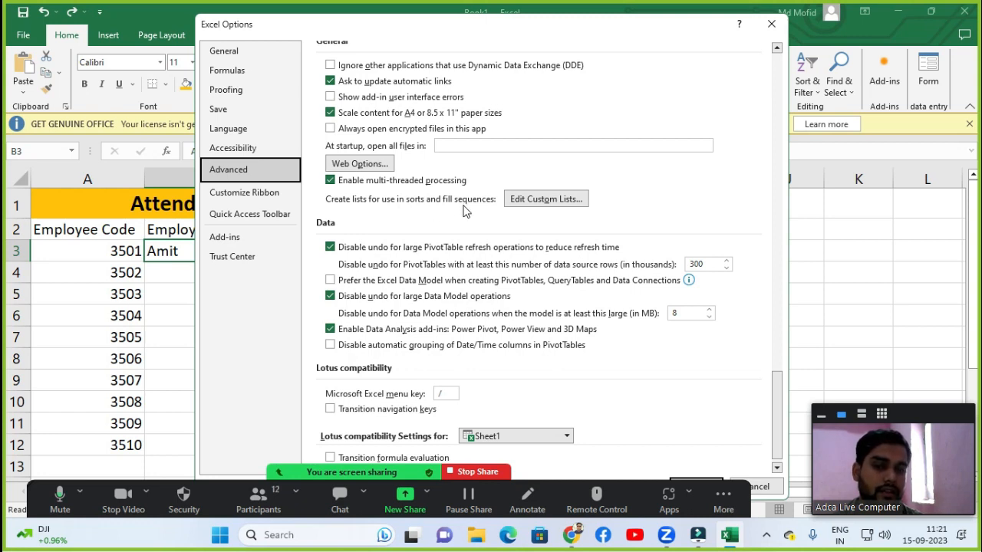
click(561, 201)
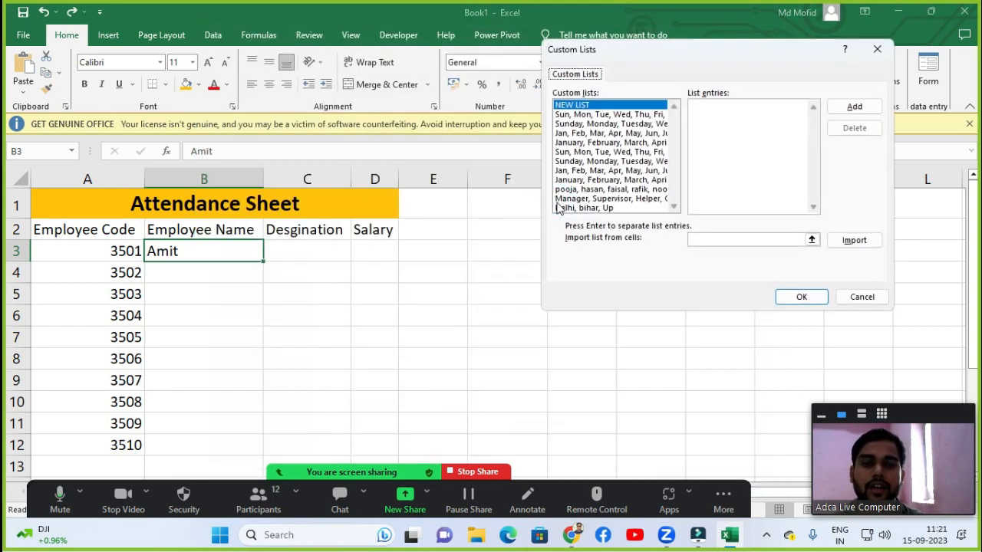
drag(688, 51, 453, 129)
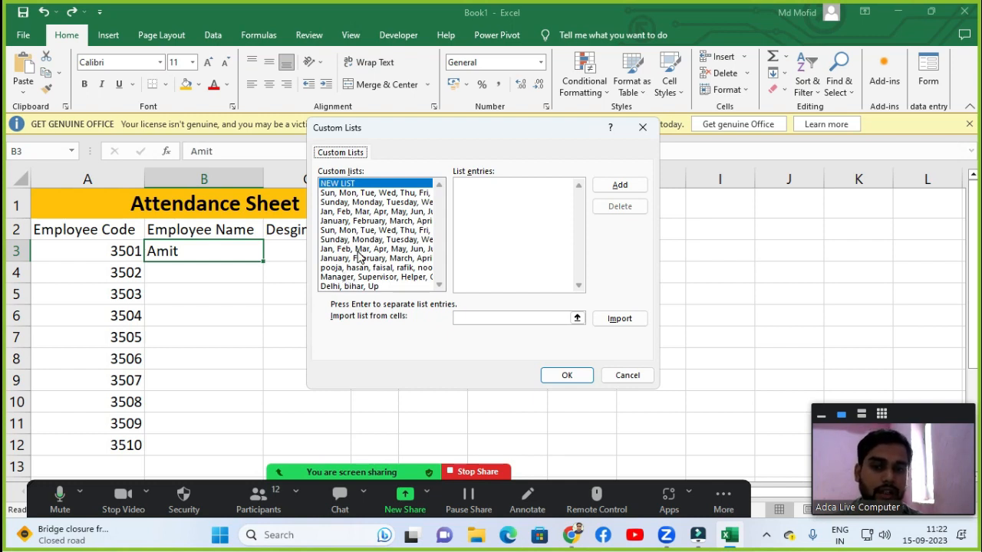
Create a custom list with entries mouse, Key board, cpu, rom, ram, hard Disk, add it and confirm.
click(504, 199)
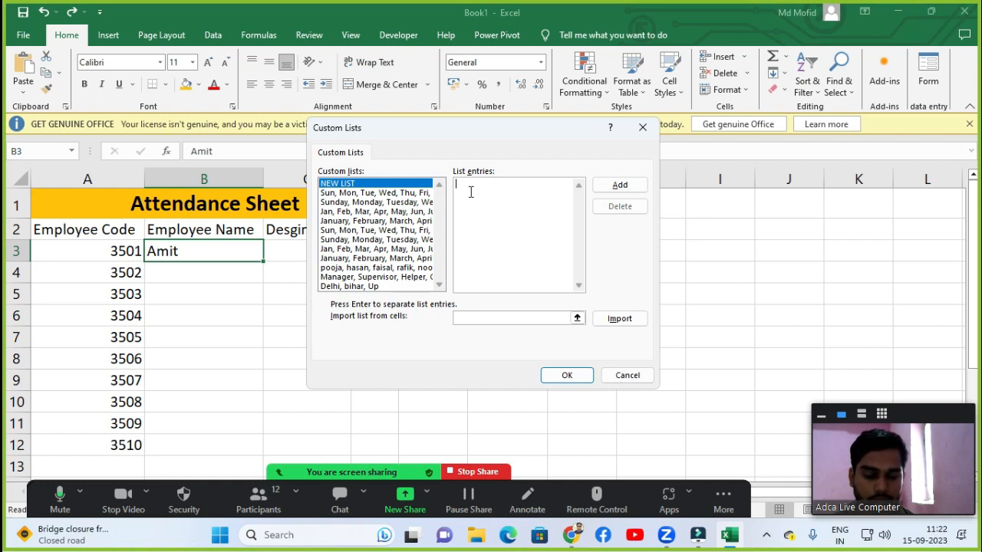
text(moue)
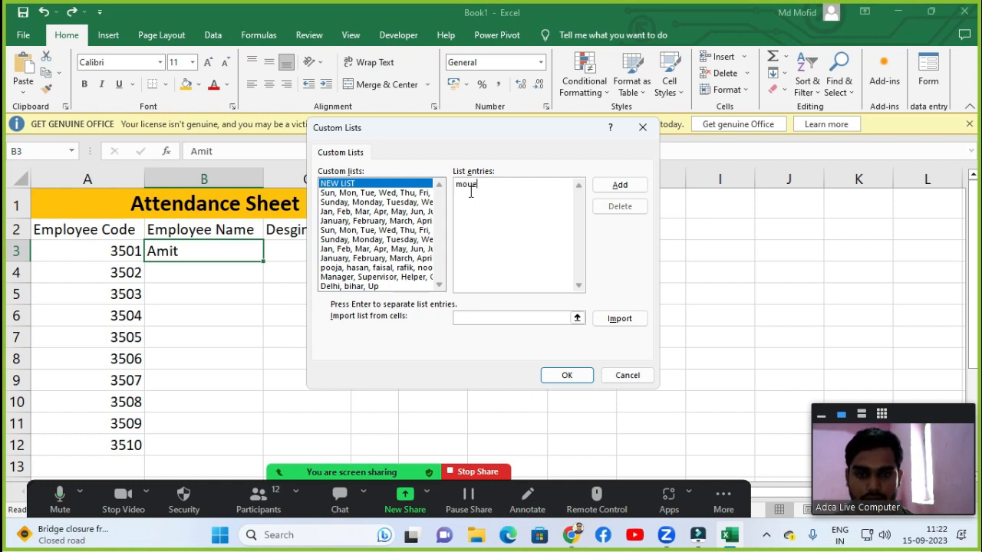
key(BackSpace)
key(BackSpace)
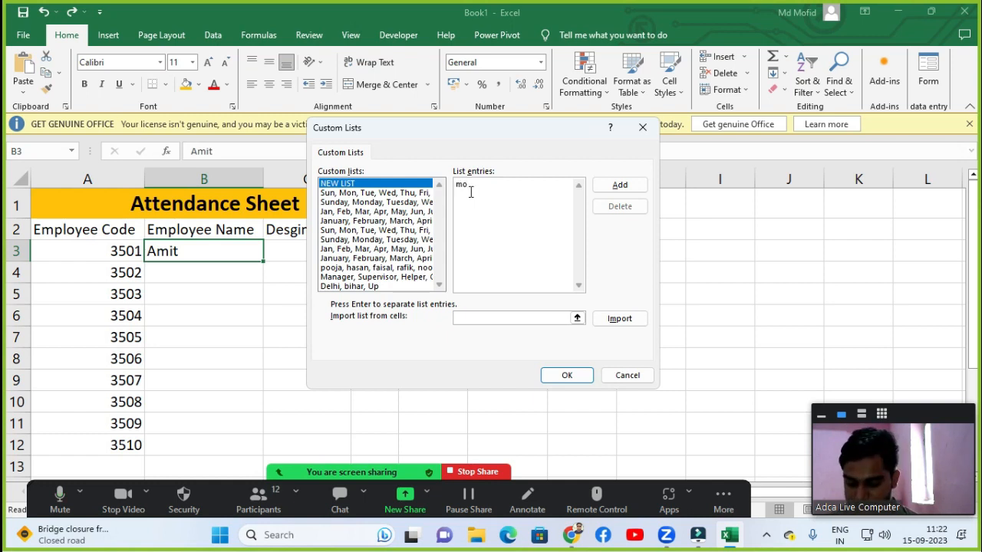
text(use,)
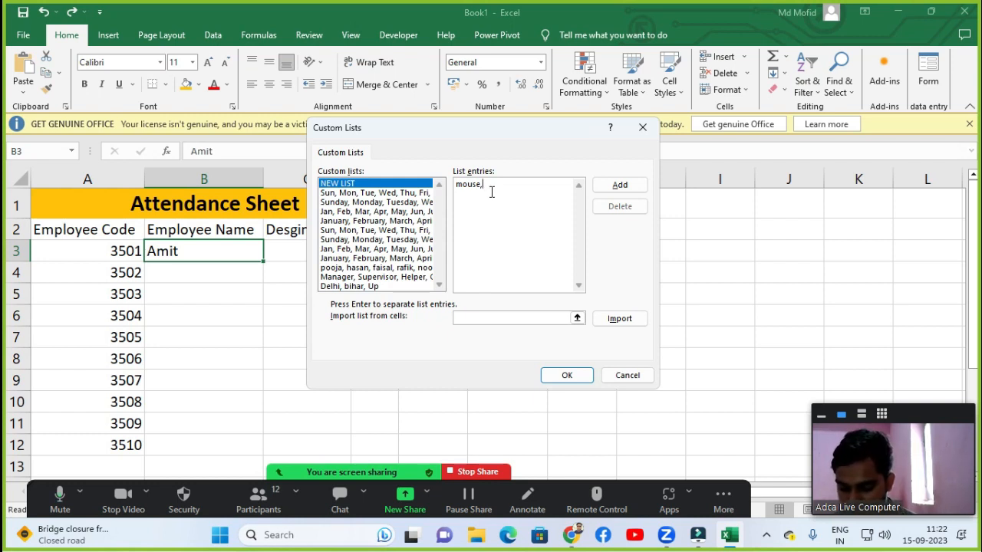
text(Key board,)
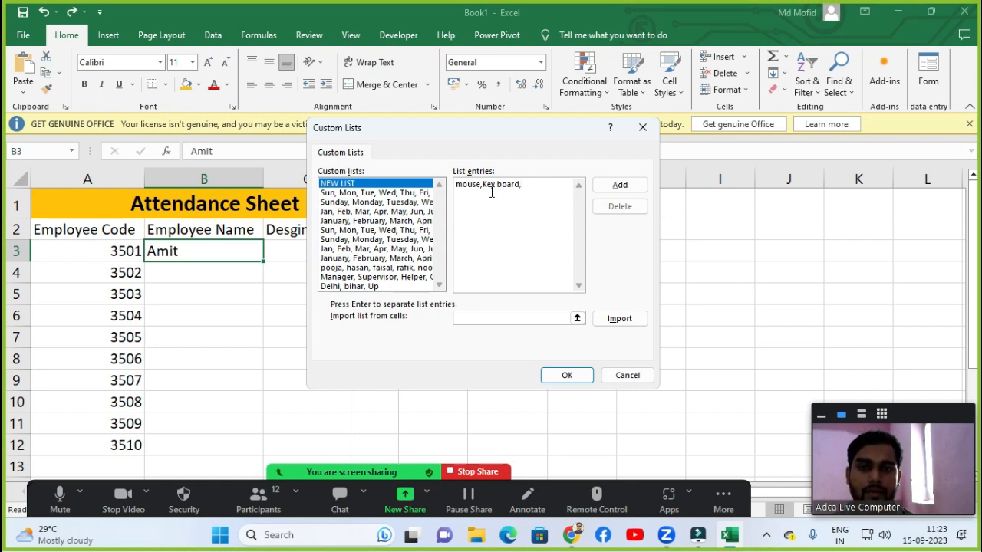
text(cpu)
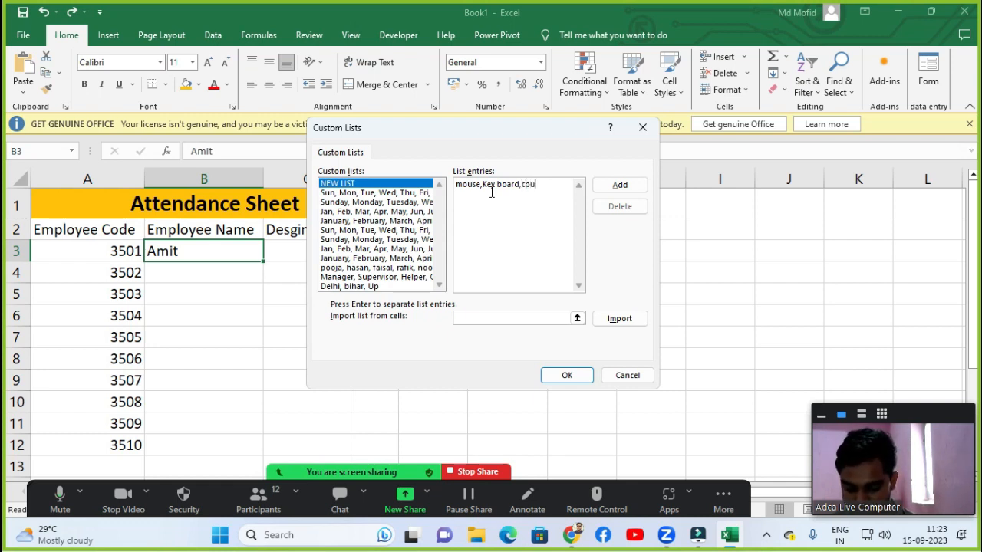
text(,rom)
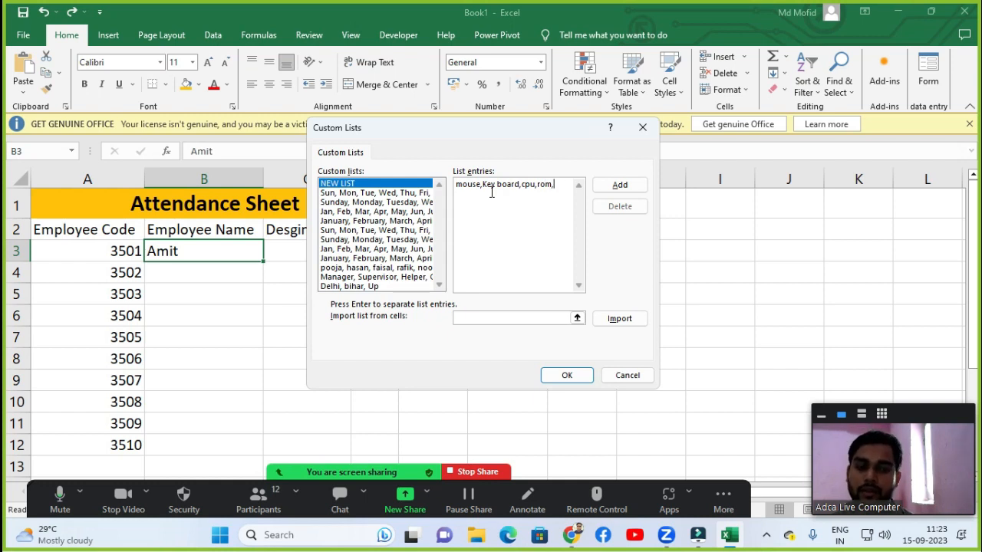
text(,ram)
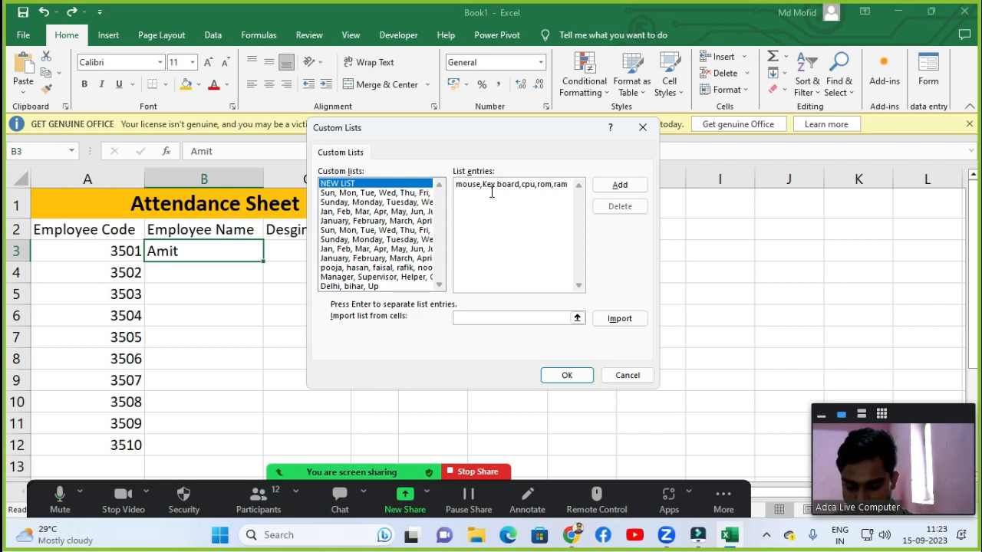
text(,hard )
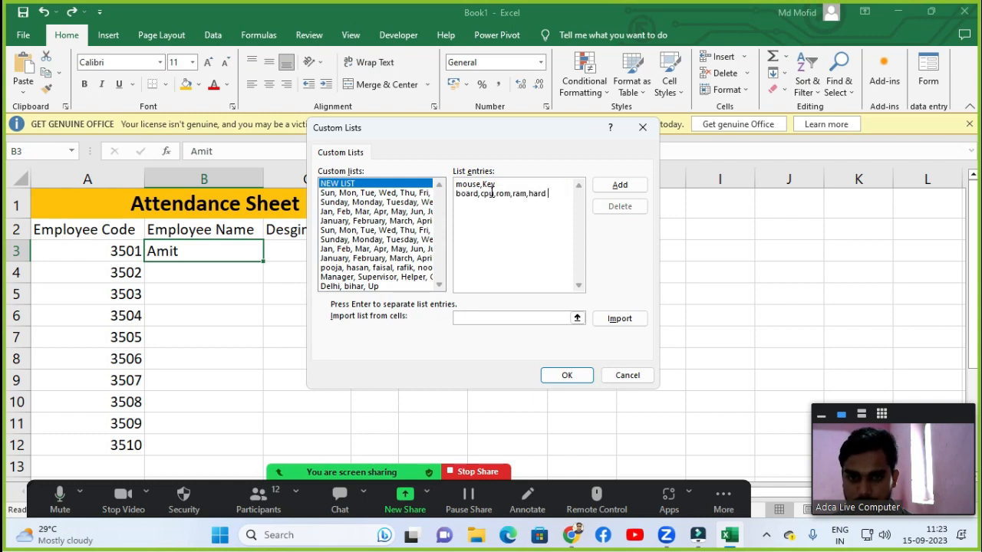
text(Disk,)
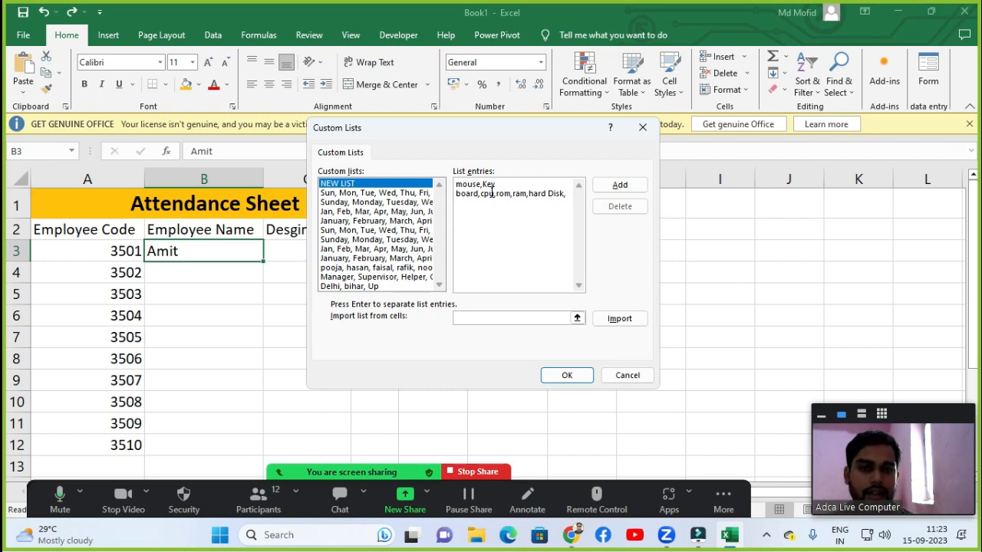
click(635, 192)
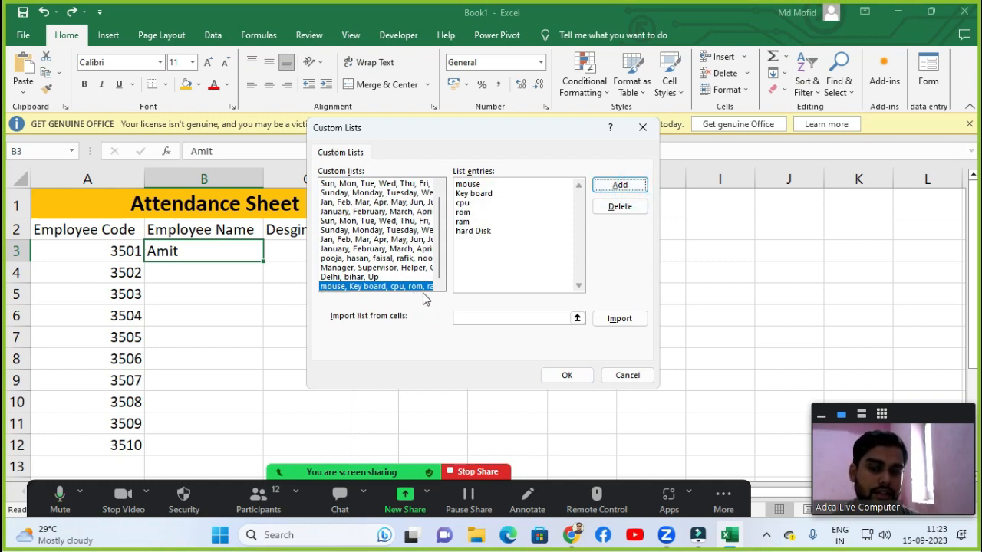
click(566, 376)
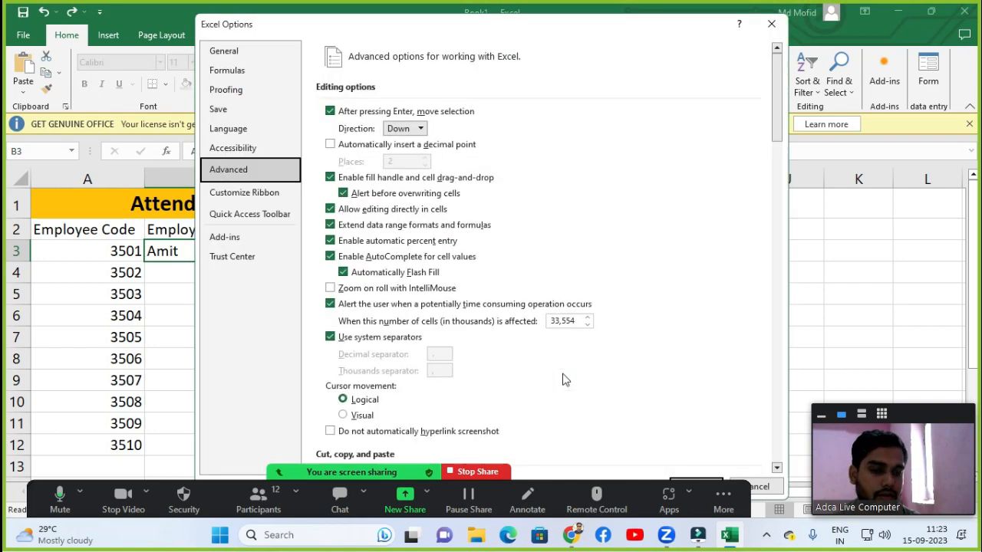
Close the Excel Options dialog, confirming the new custom list.
scroll(644, 365, down, 3)
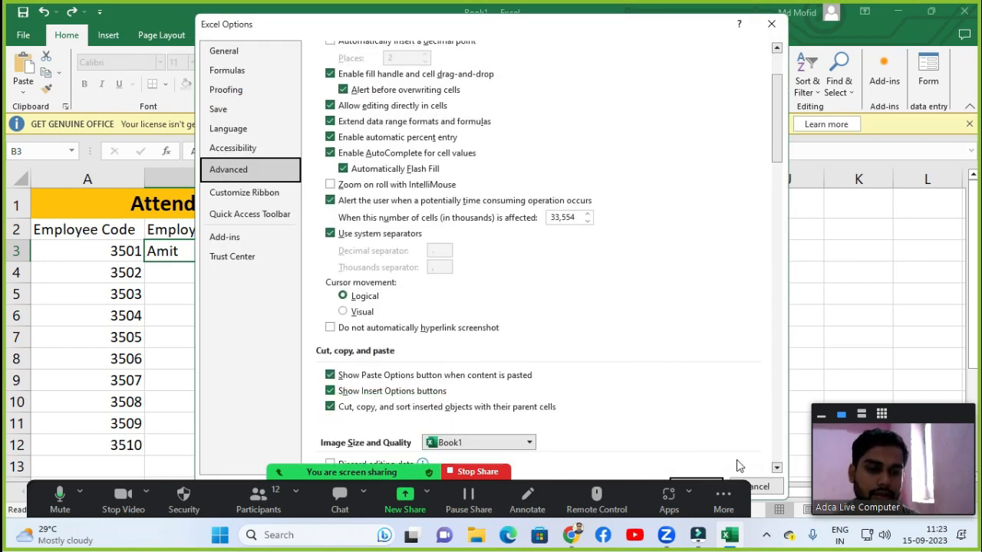
drag(684, 38, 621, 23)
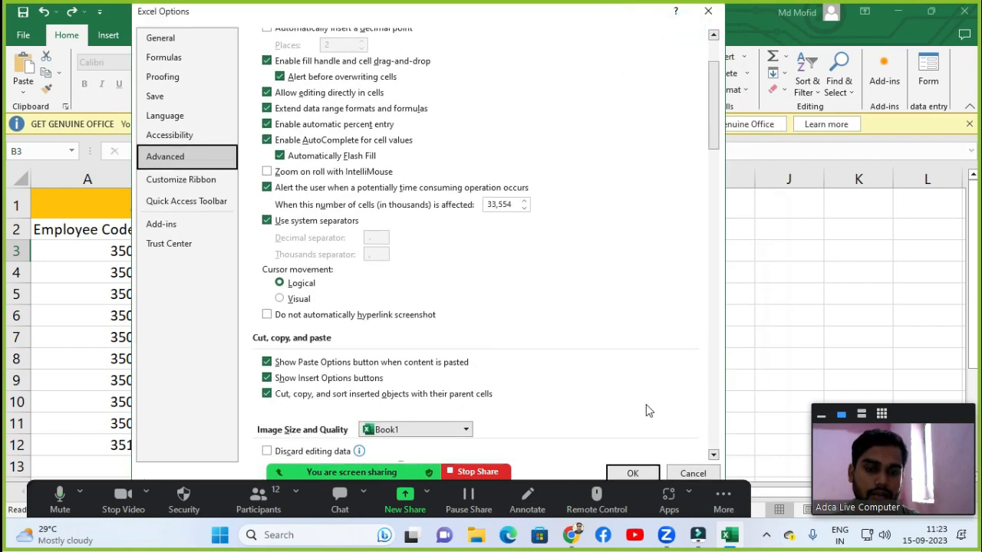
click(636, 472)
click(624, 305)
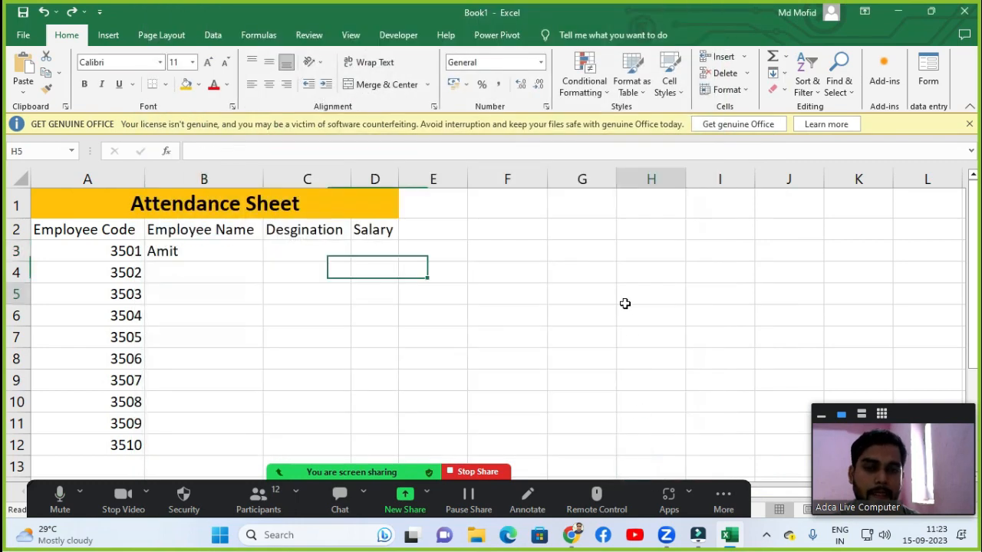
Enter Mouse in H2 and fill it down to H7 with the custom hardware list.
click(631, 225)
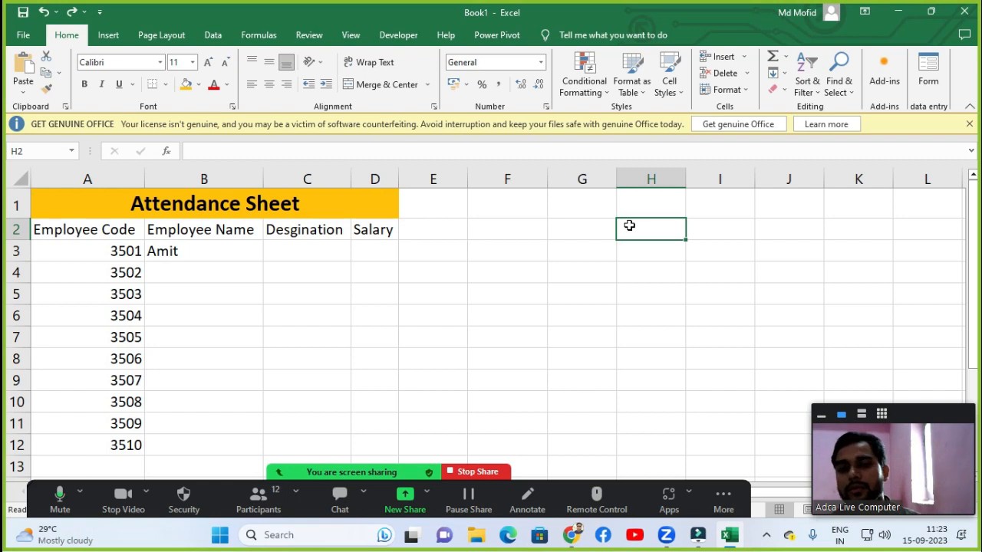
text(Mouse)
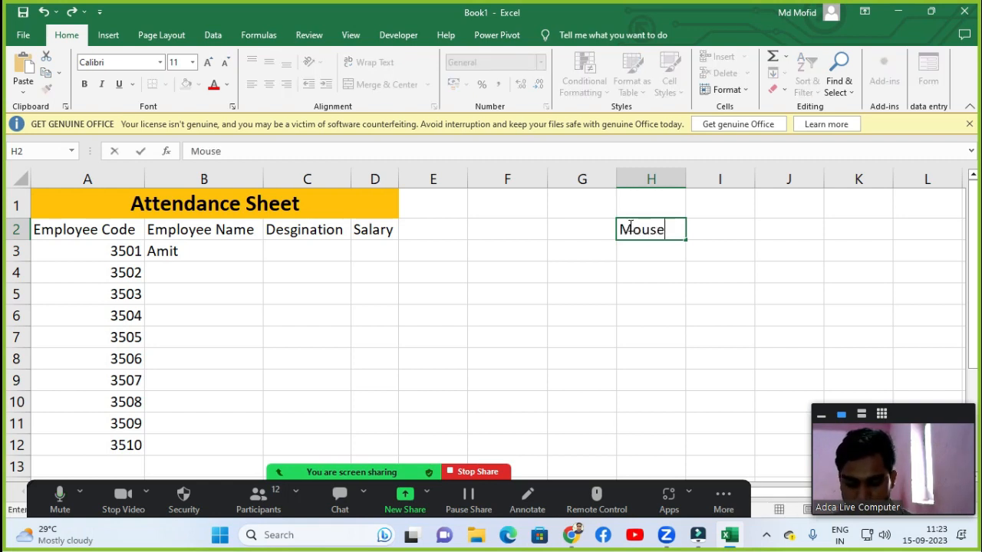
key(Return)
click(629, 225)
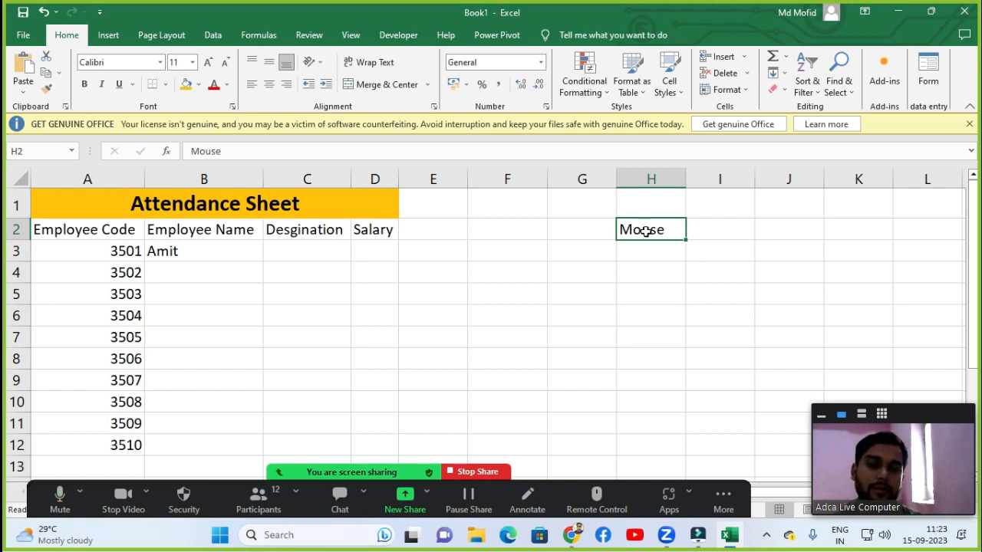
drag(685, 242, 683, 328)
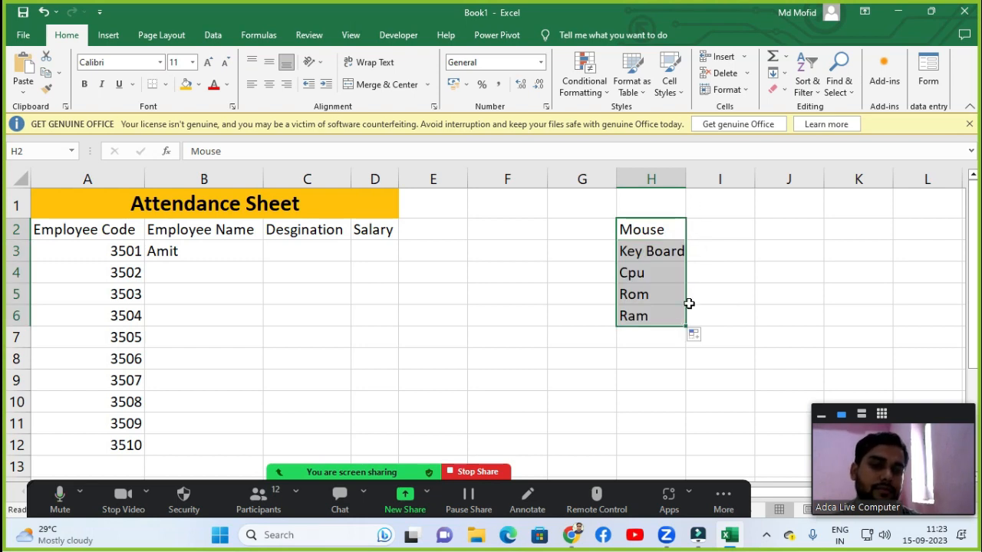
drag(686, 325, 686, 354)
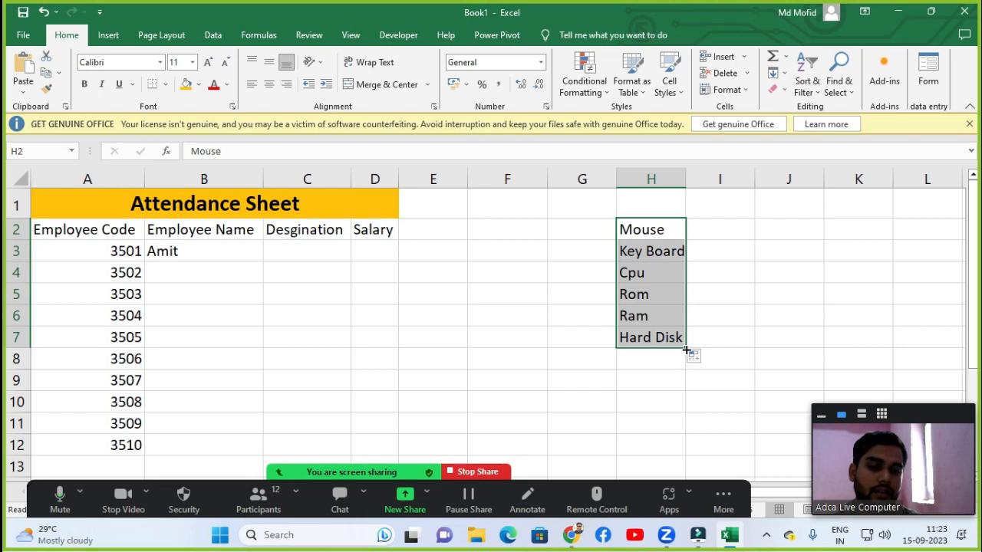
click(721, 272)
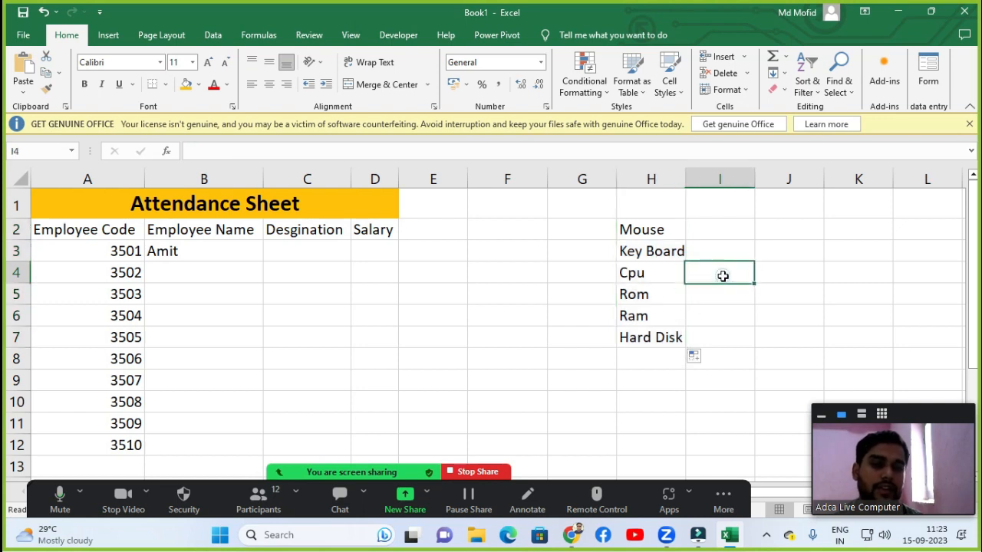
Clear the filled hardware list from H2:H7.
drag(618, 229, 652, 334)
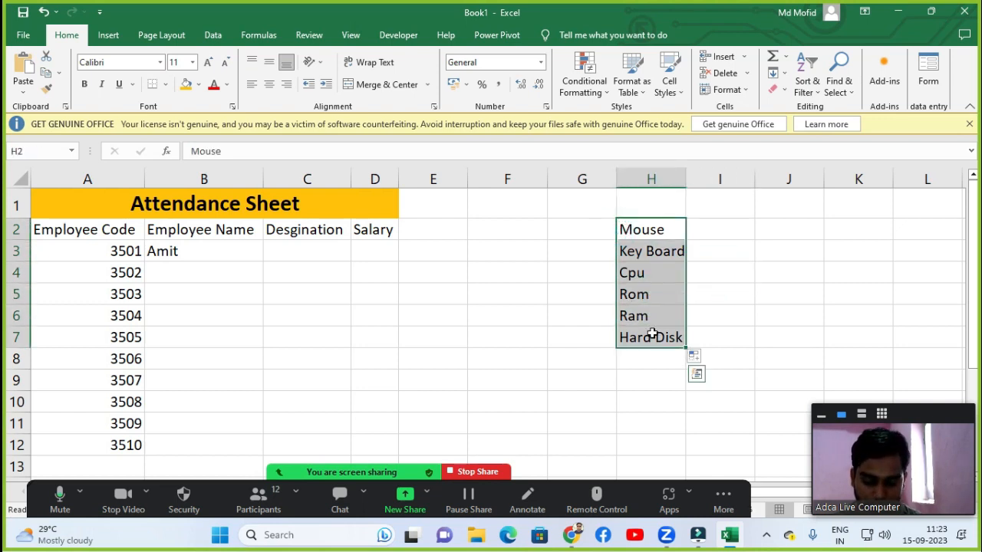
key(Delete)
click(529, 330)
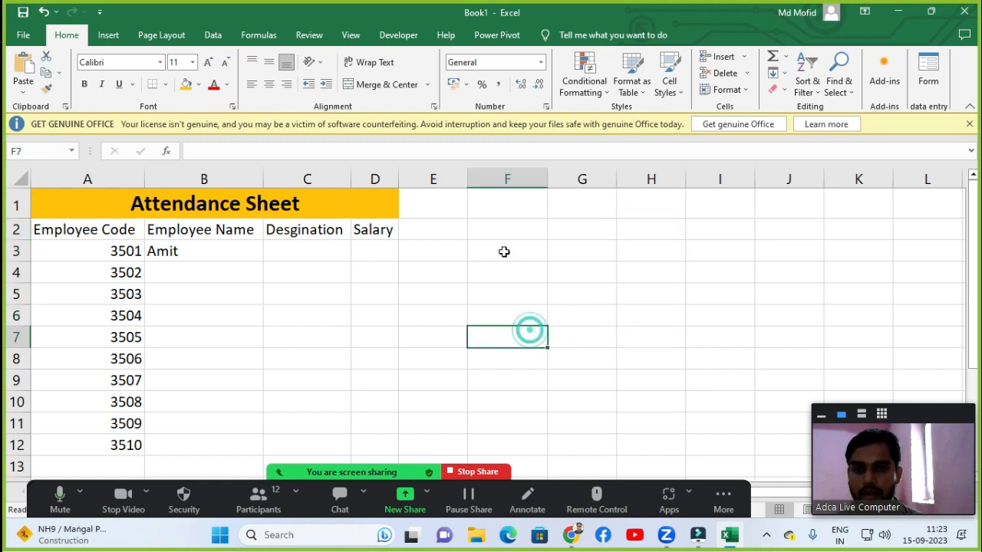
click(504, 251)
Fill the employee names from B3 down to B12 using the custom names list.
click(209, 247)
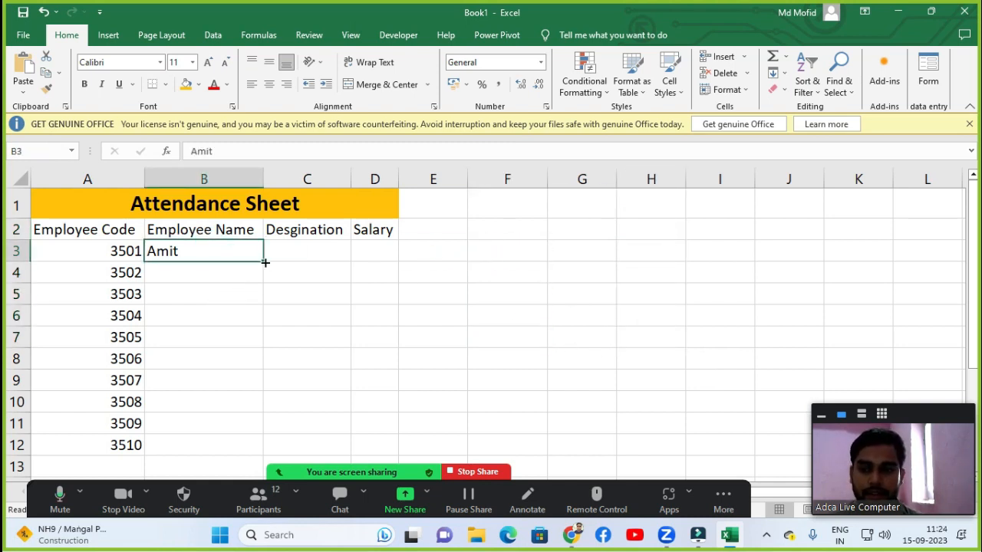
drag(263, 261, 256, 452)
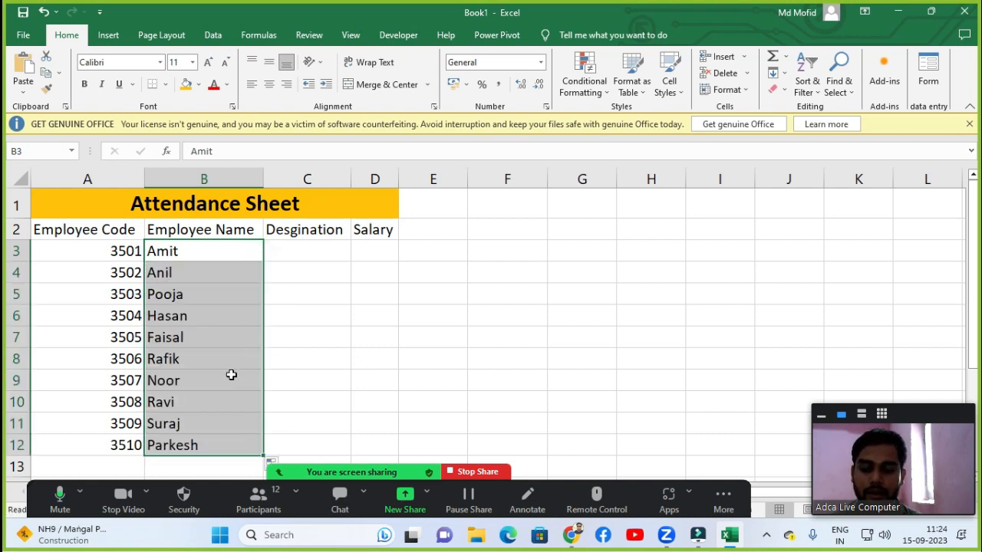
click(304, 253)
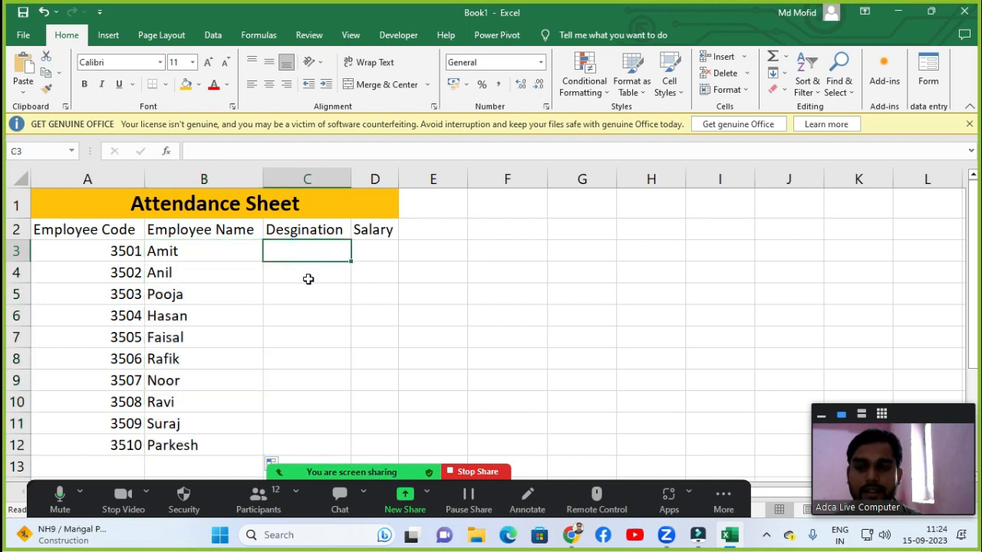
Enter designations Manager, Supervisor and Helper in C3 through C5.
click(307, 274)
click(309, 250)
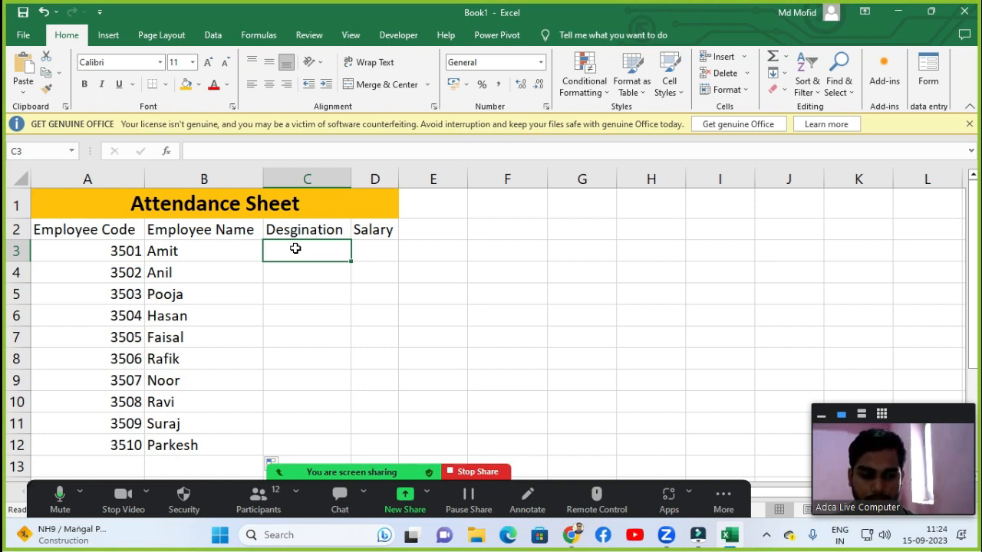
text(Manager)
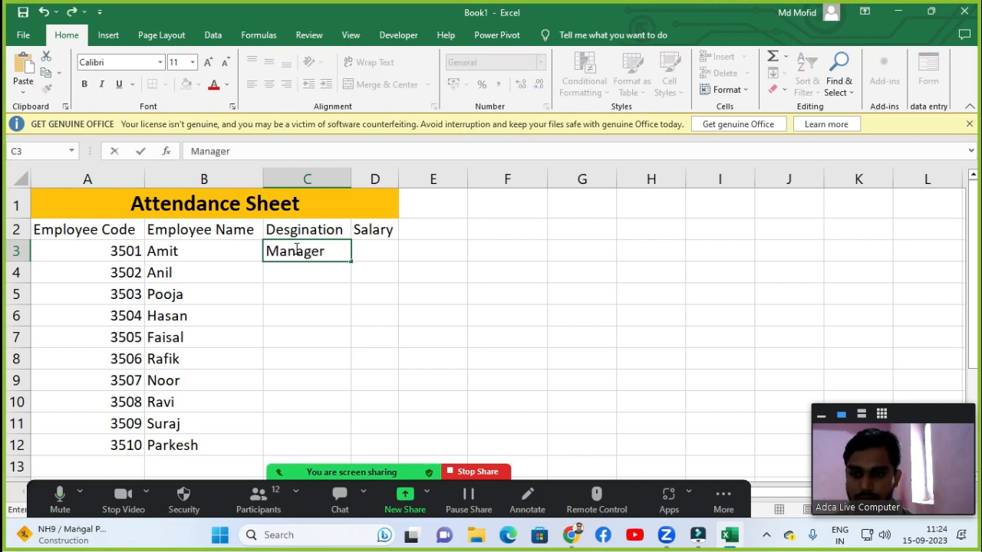
key(Return)
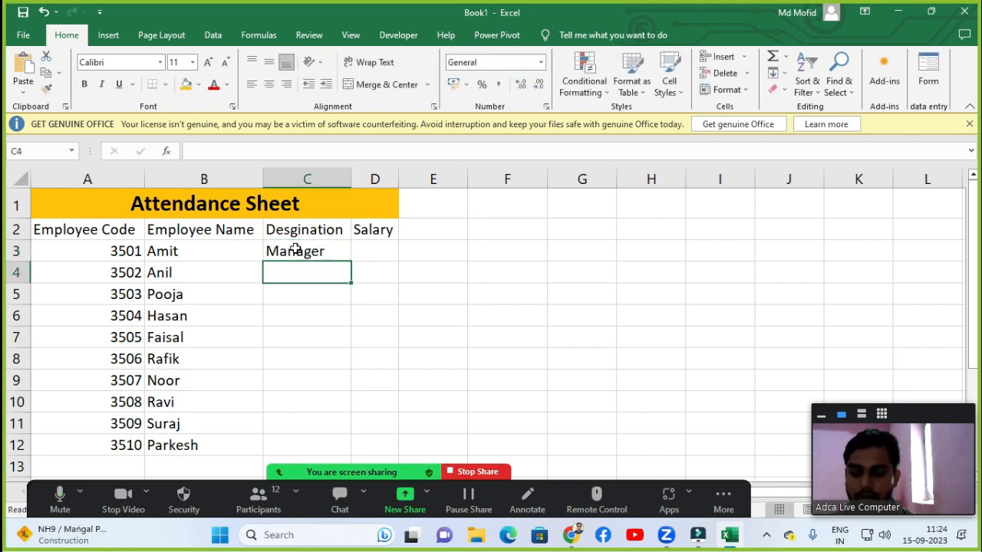
text(Super)
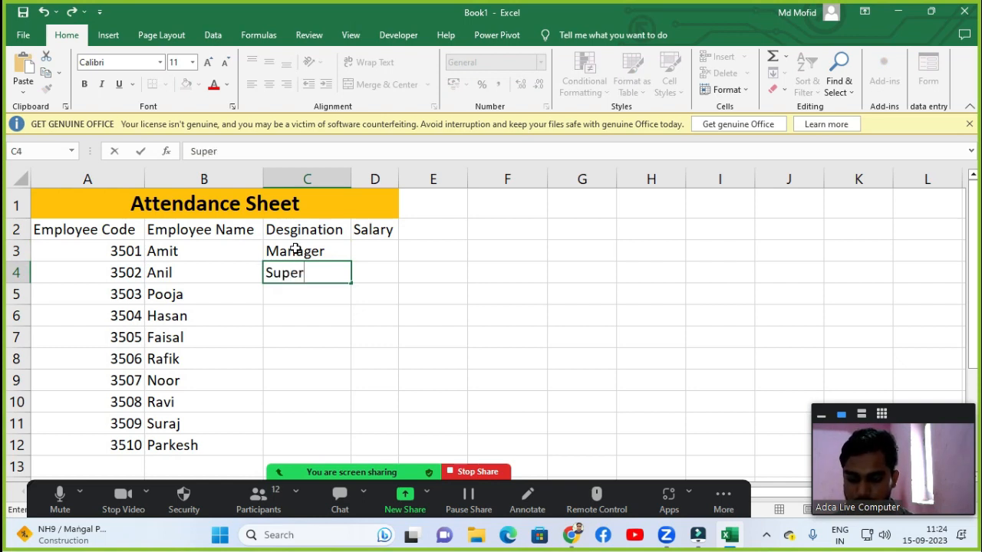
text(visor)
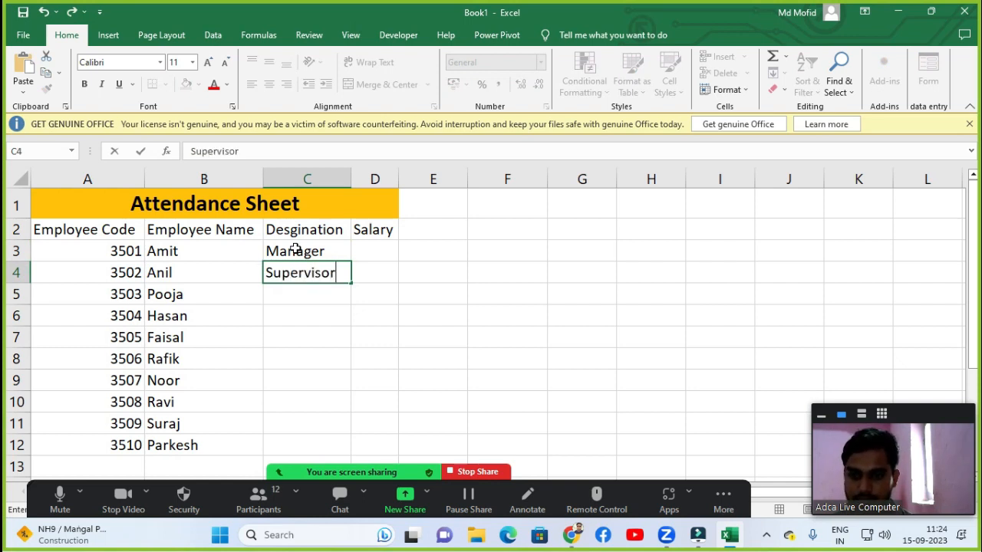
key(Return)
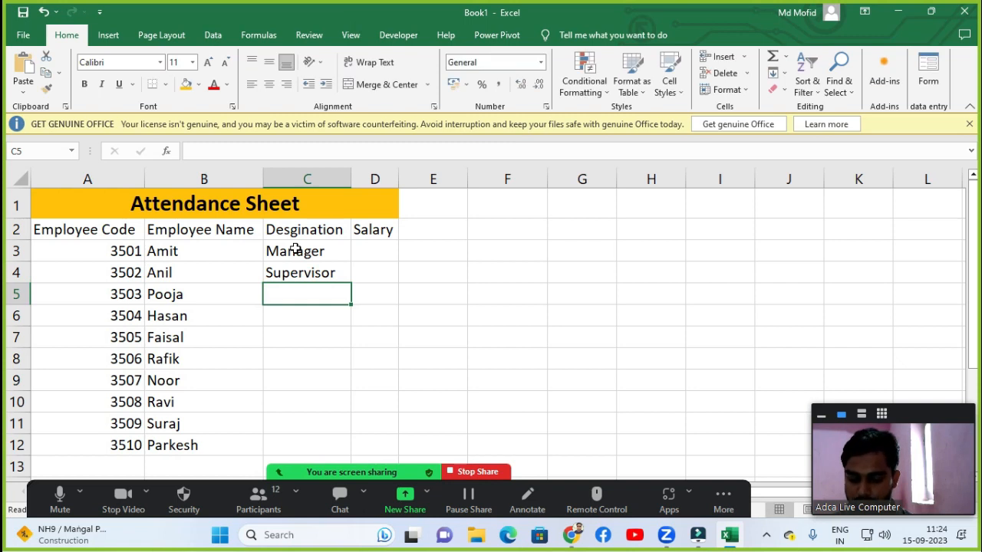
text(Helper)
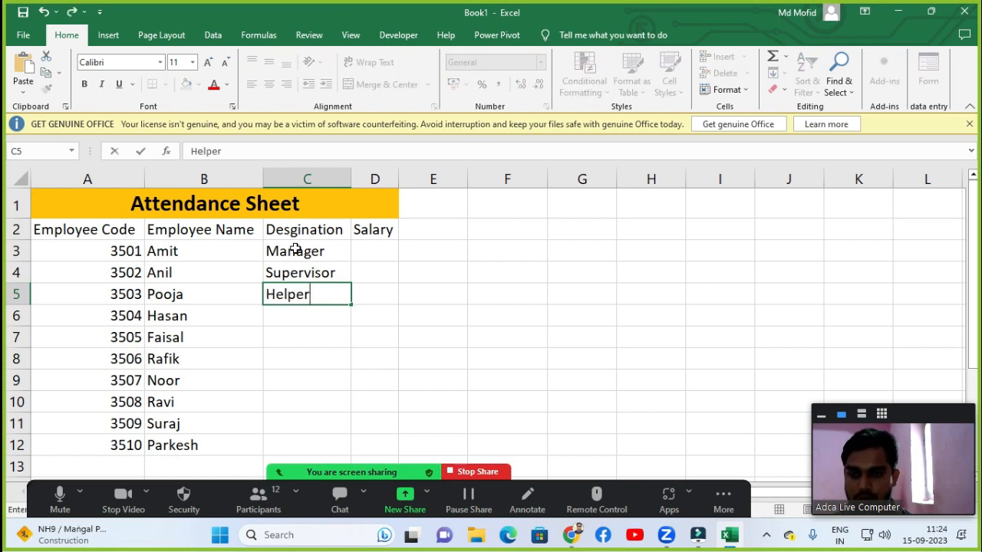
key(Return)
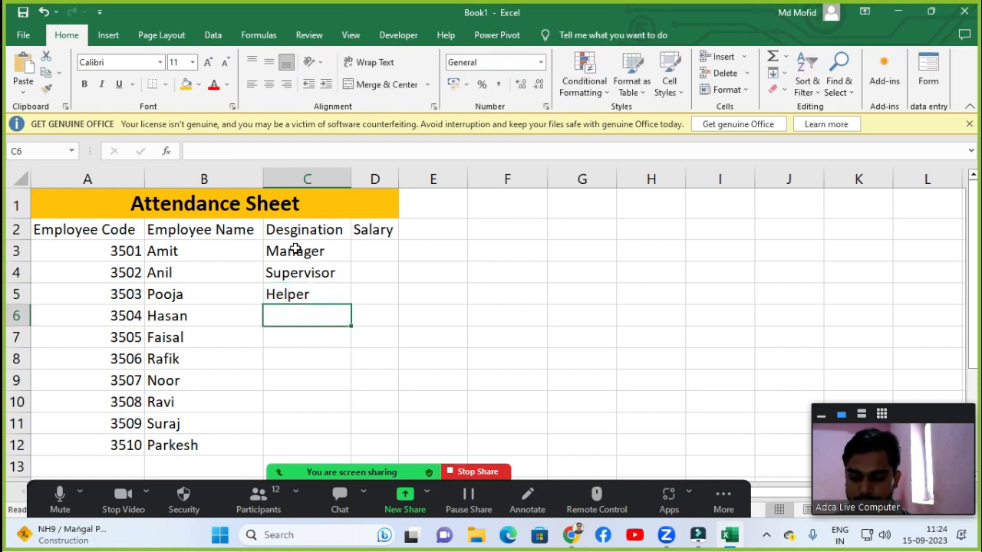
Enter designations Guard and Accountant in C6 and C7.
text(Gu)
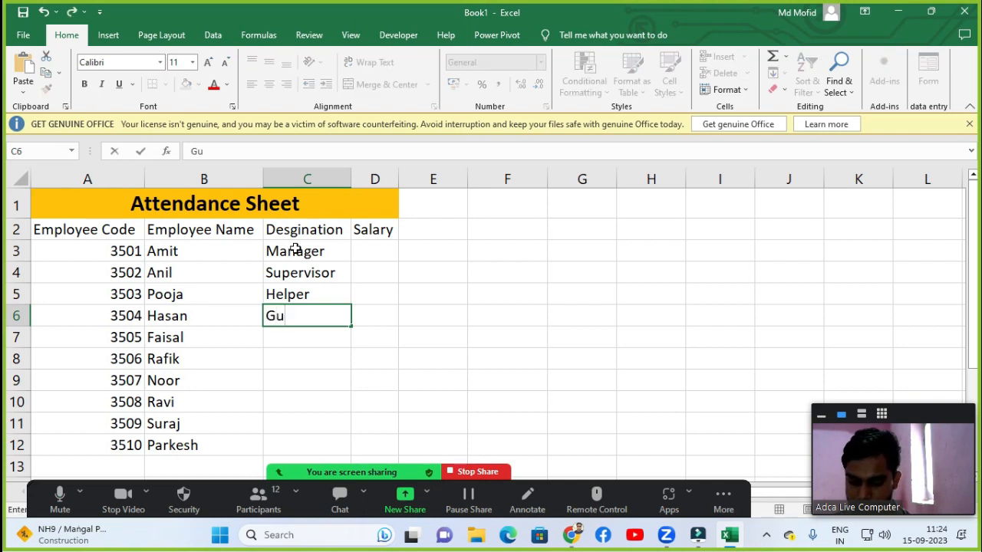
text(ard)
key(Return)
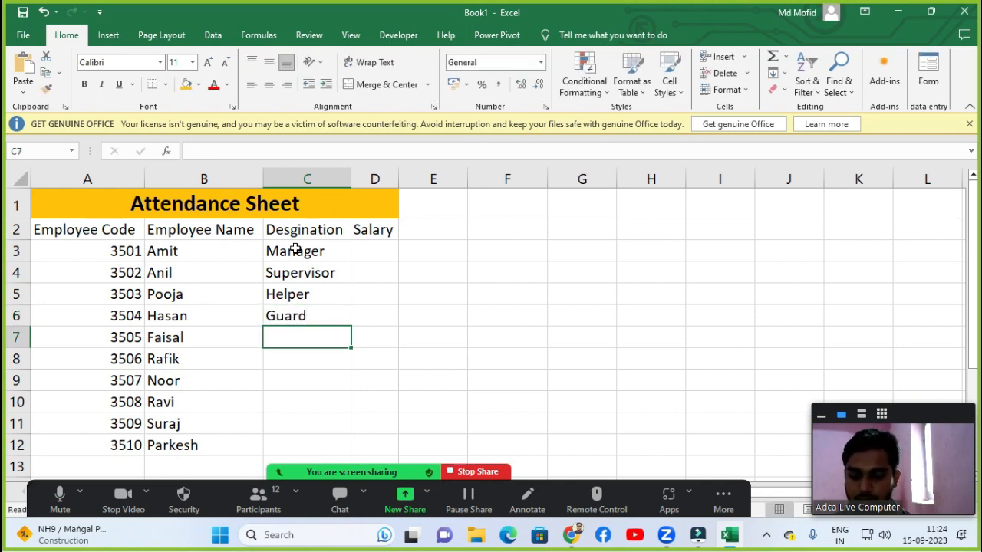
text(Accoun)
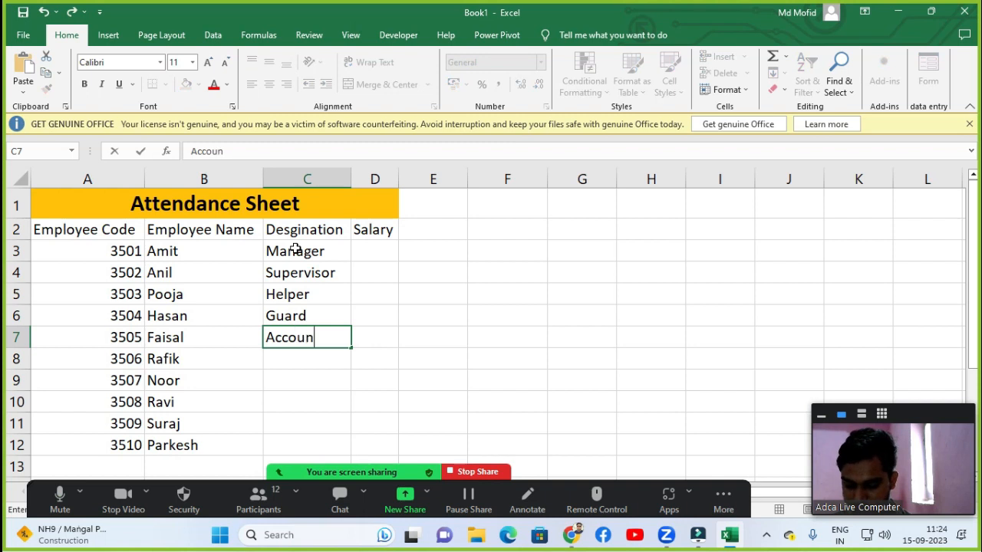
text(tant)
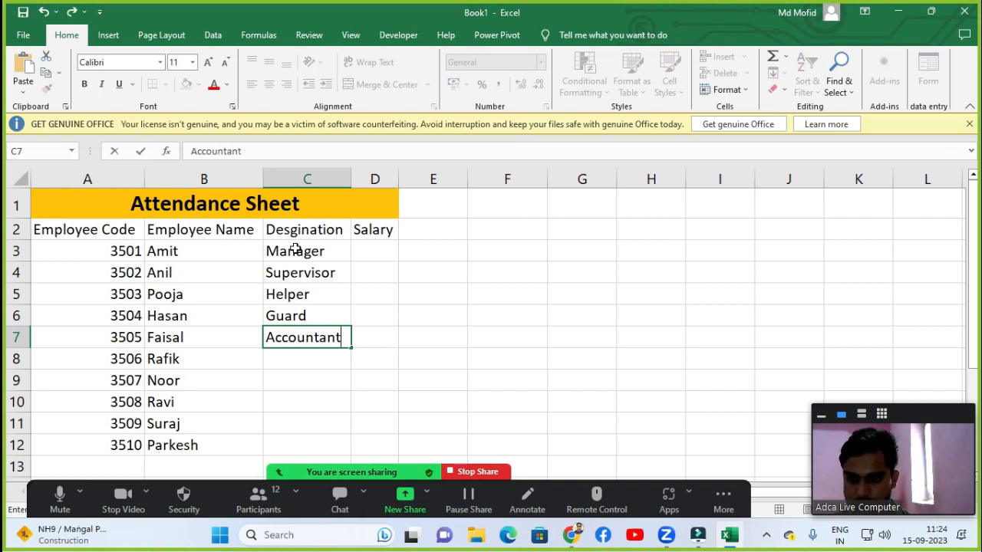
key(Return)
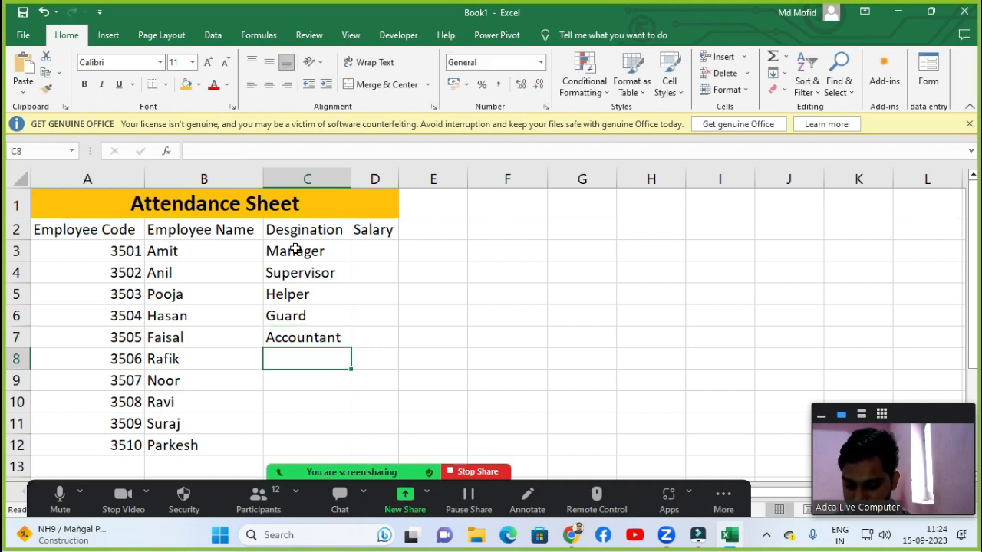
Enter the designation Com-Operator in C8.
text(Com-)
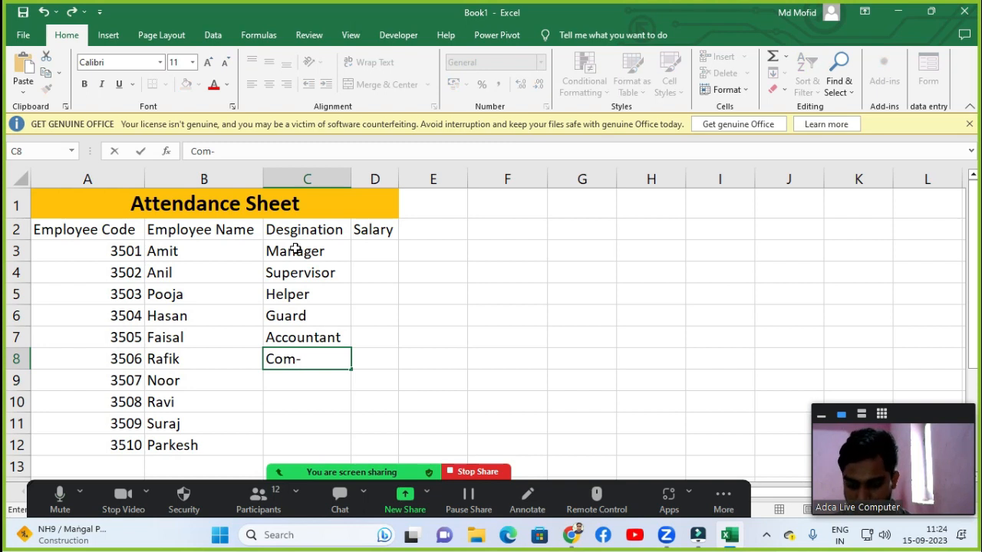
text(Ope)
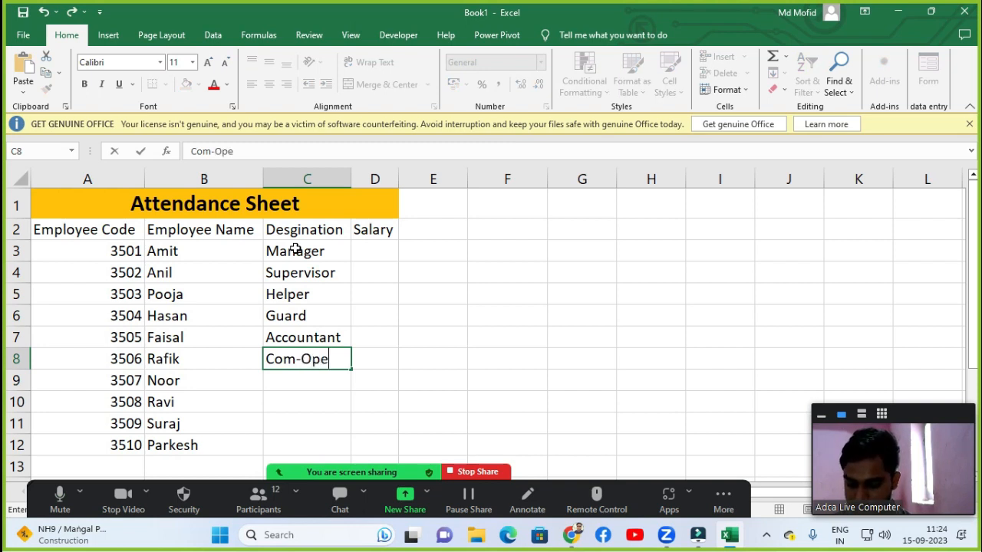
text(rator)
key(Return)
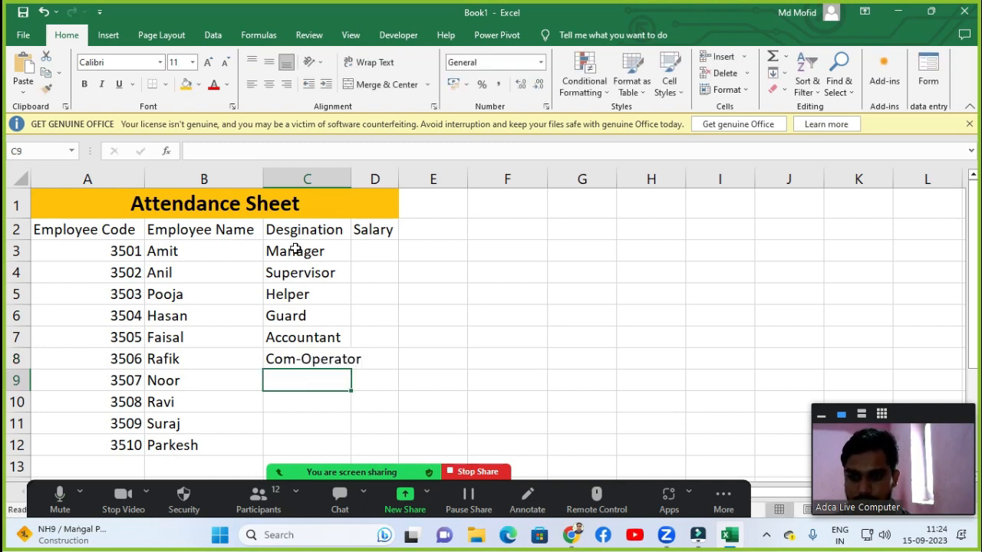
Enter designations Sweeper, Supervisor, Guard and Manager in C9 through C12.
text(S)
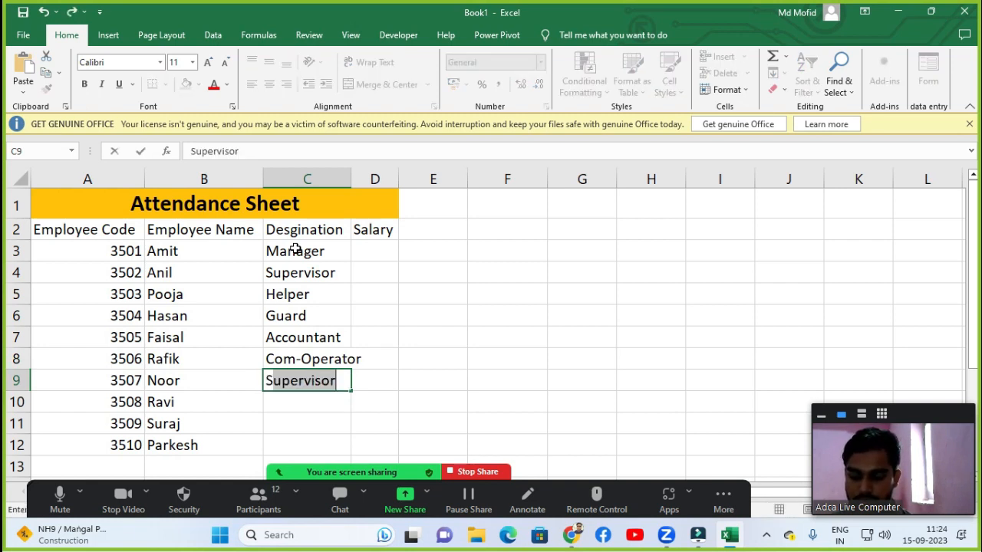
text(wee)
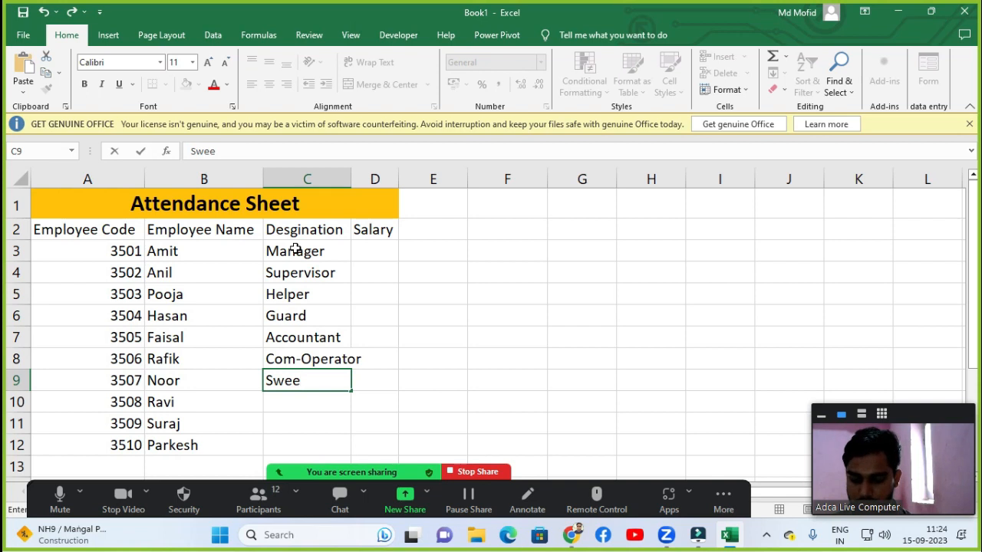
text(per)
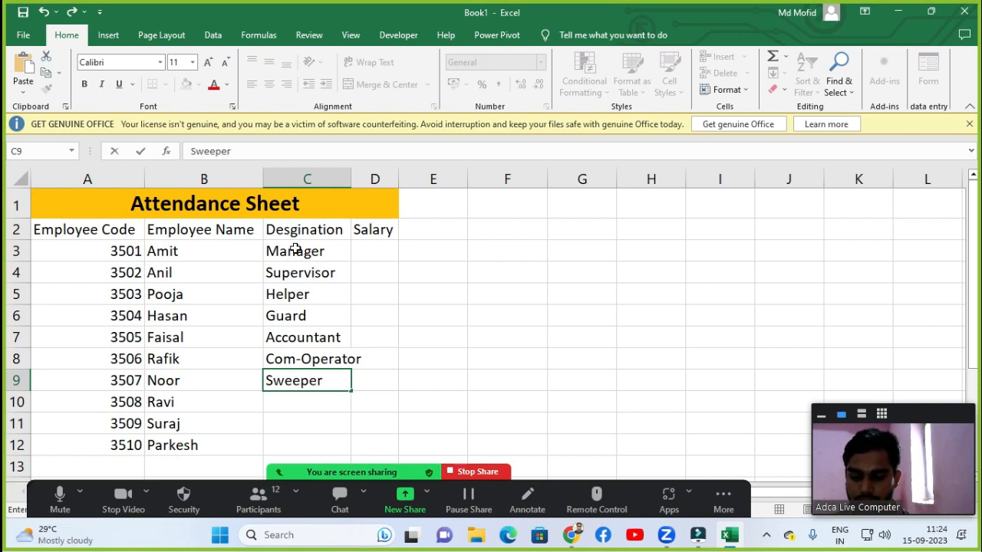
key(Return)
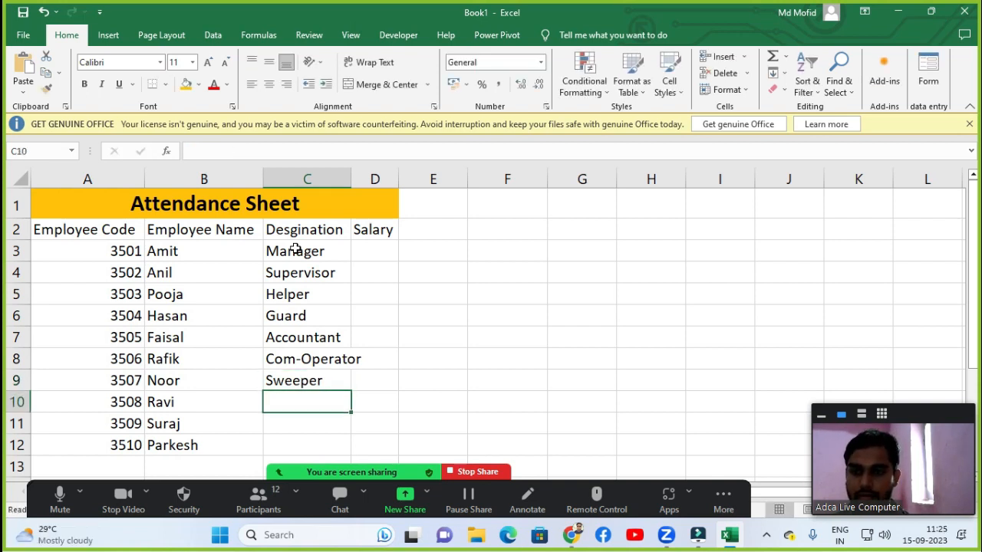
text(Su)
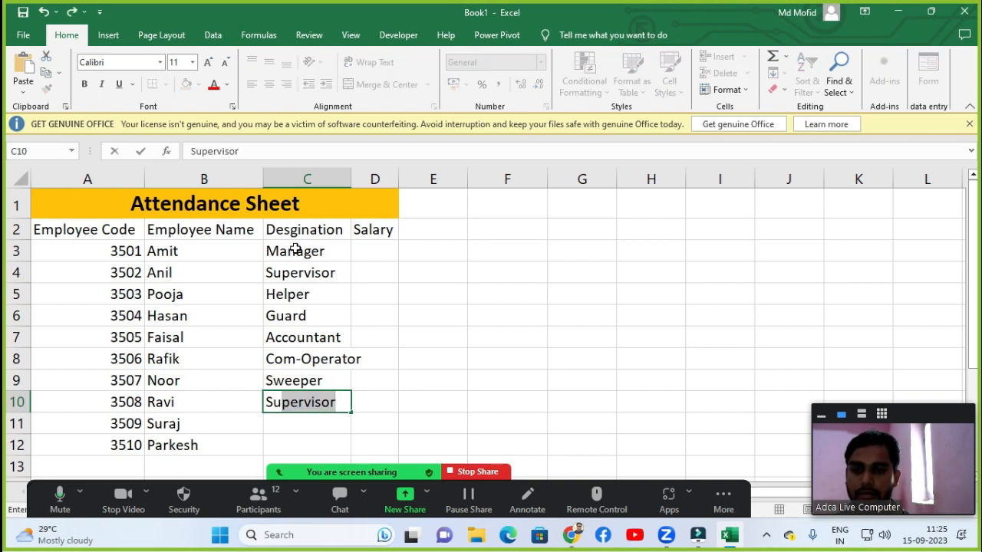
key(Return)
text(G)
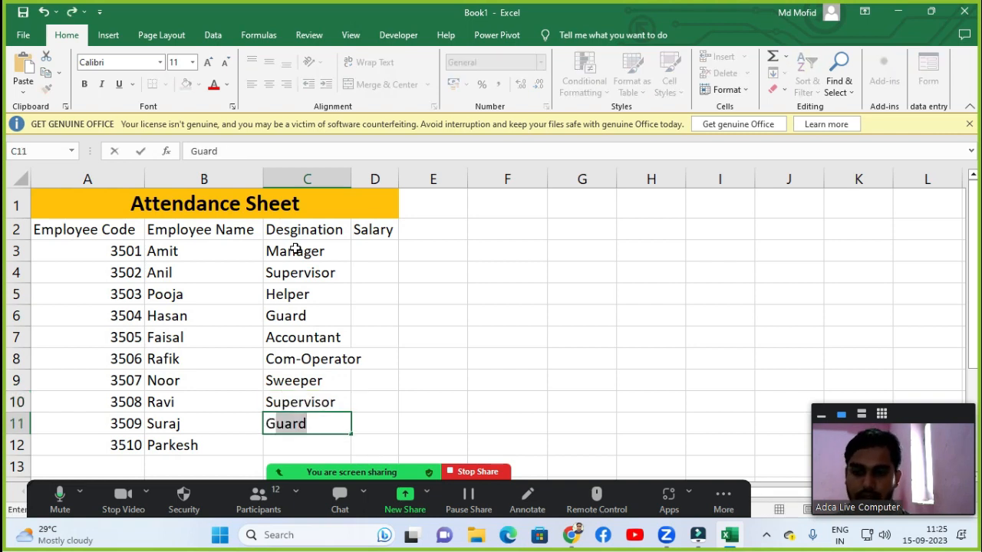
key(Return)
text(Ma)
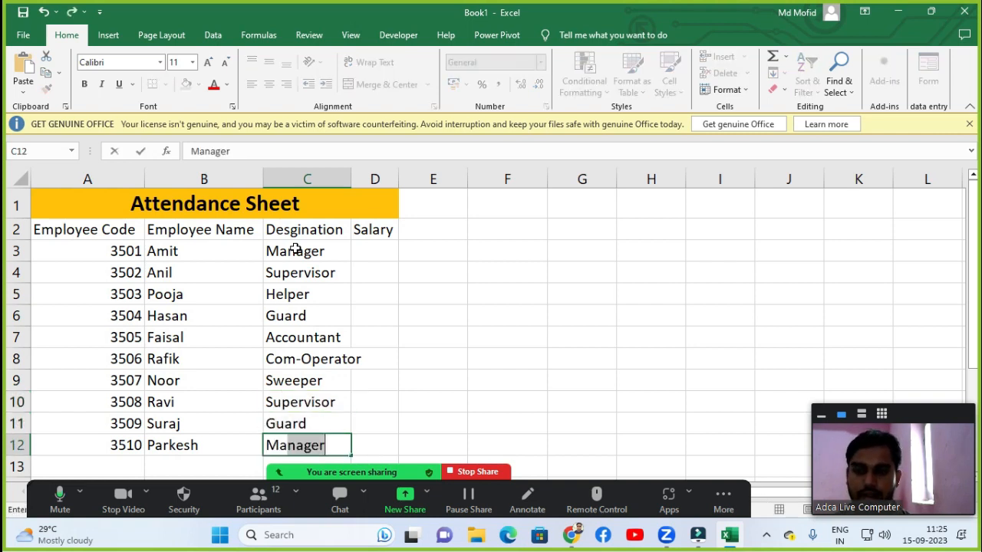
key(Return)
Widen column C to fit the designations.
scroll(312, 237, down, 1)
scroll(299, 229, up, 1)
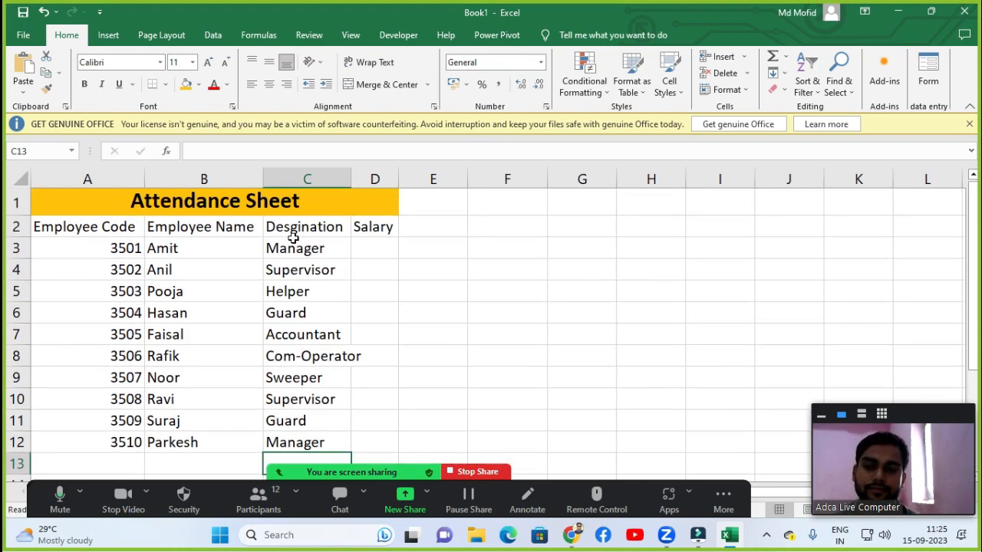
scroll(299, 313, down, 1)
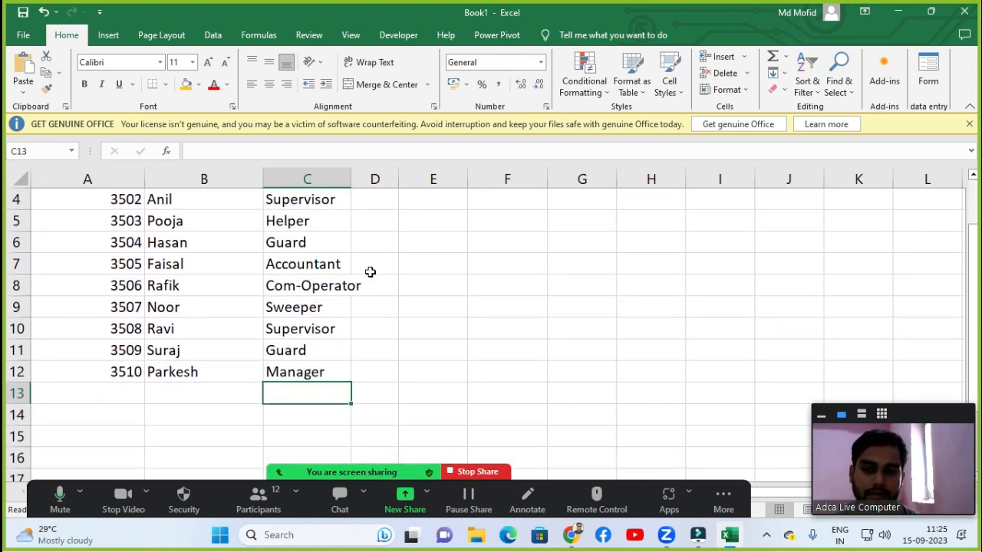
drag(356, 178, 374, 178)
scroll(403, 248, up, 1)
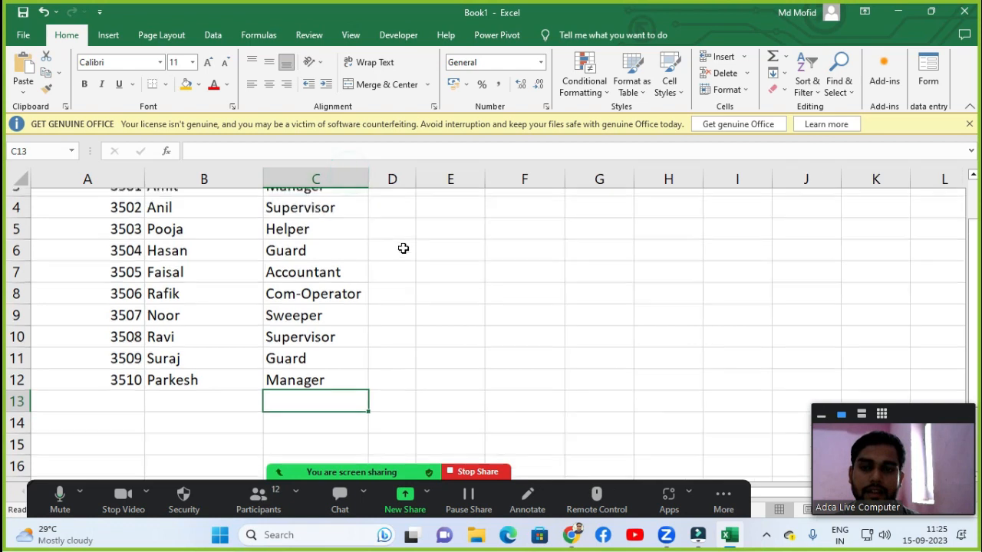
Enter salaries 50000, 45000, 35650, 15850 and 26560 in D3 through D7.
click(392, 256)
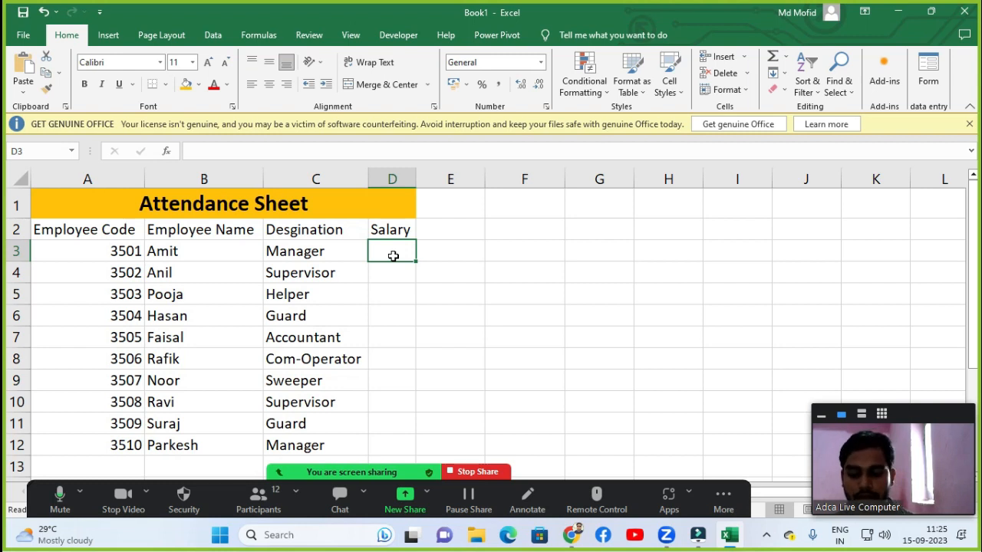
text(50000)
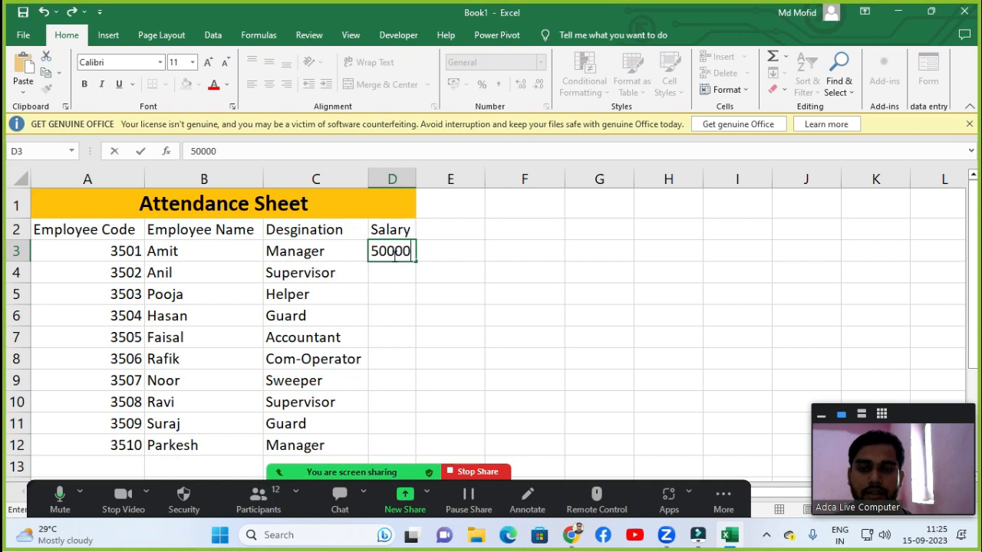
key(Return)
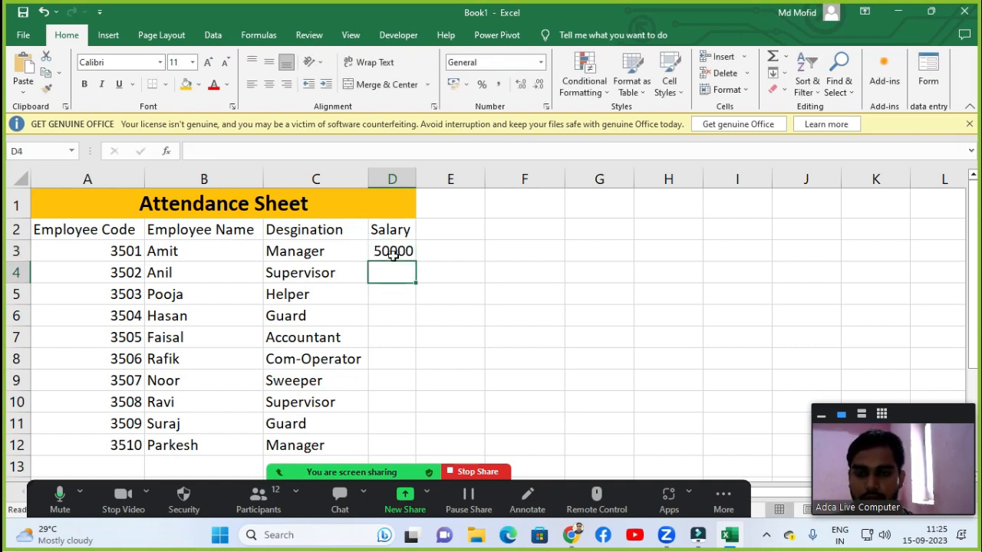
text(45000)
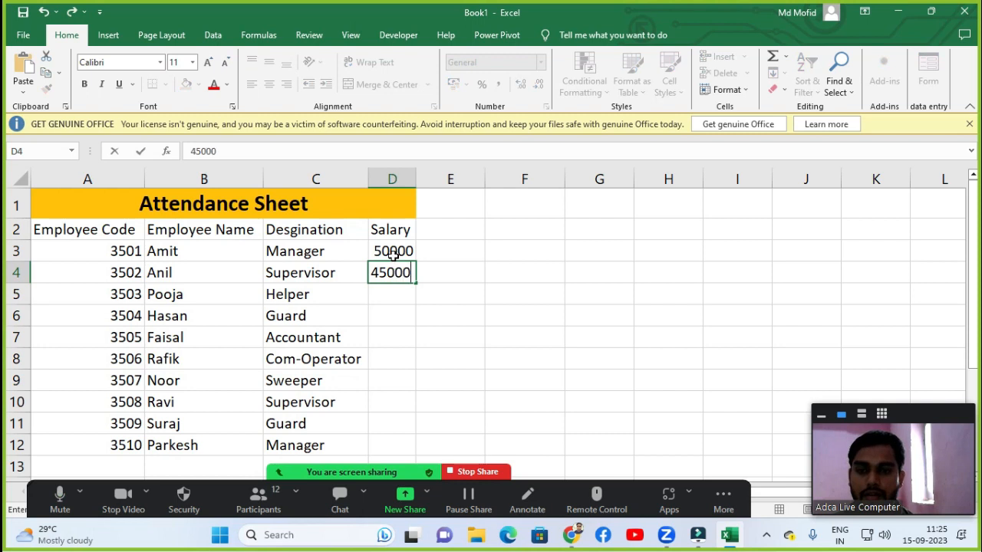
key(Return)
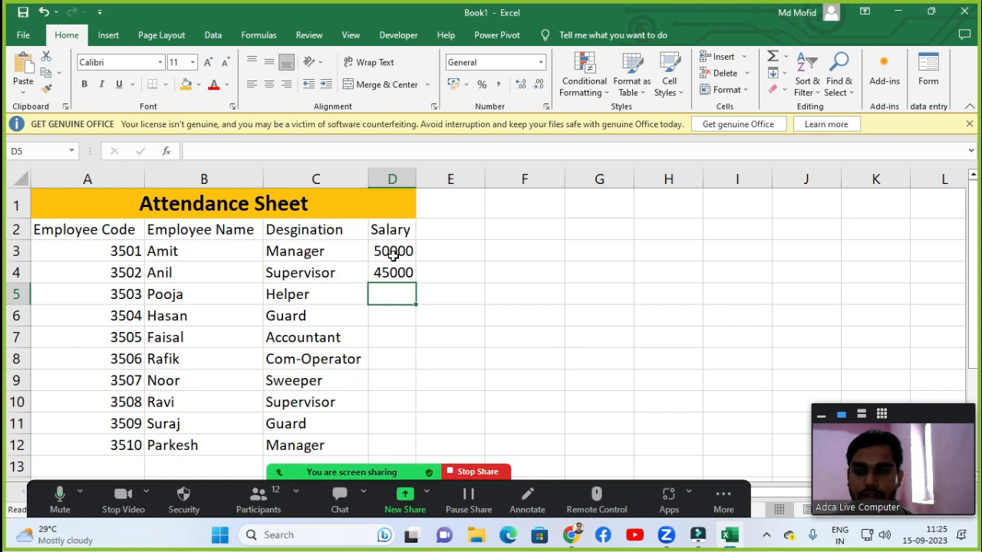
text(35650)
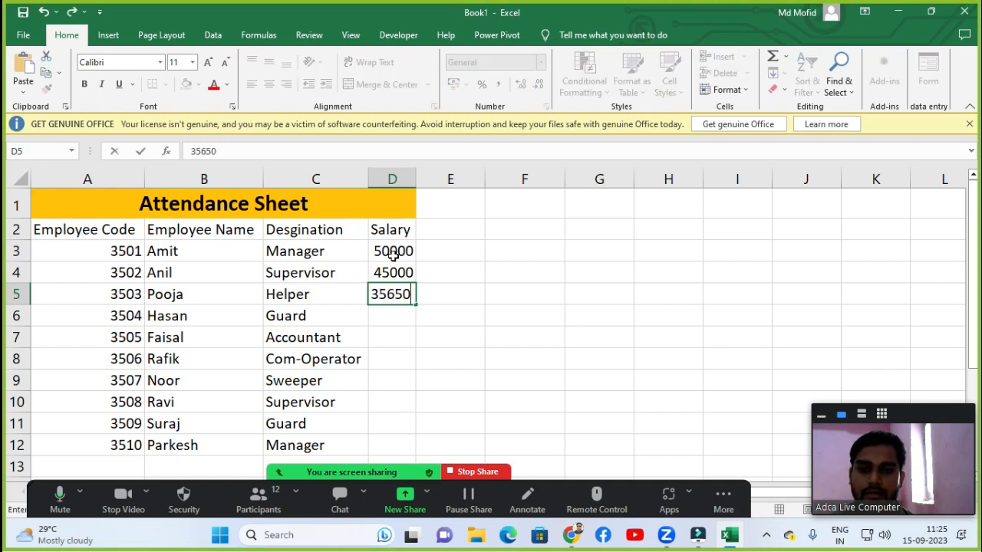
key(Return)
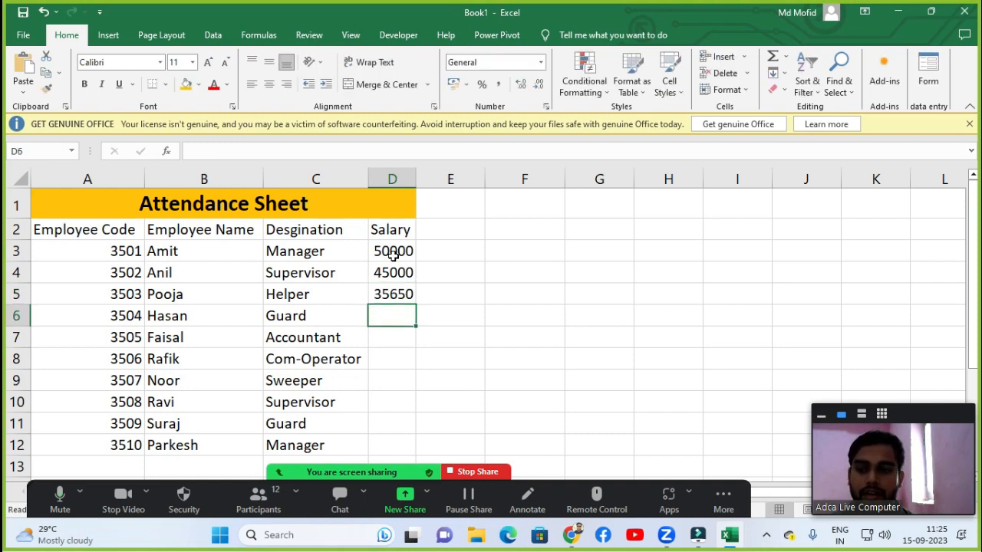
text(15)
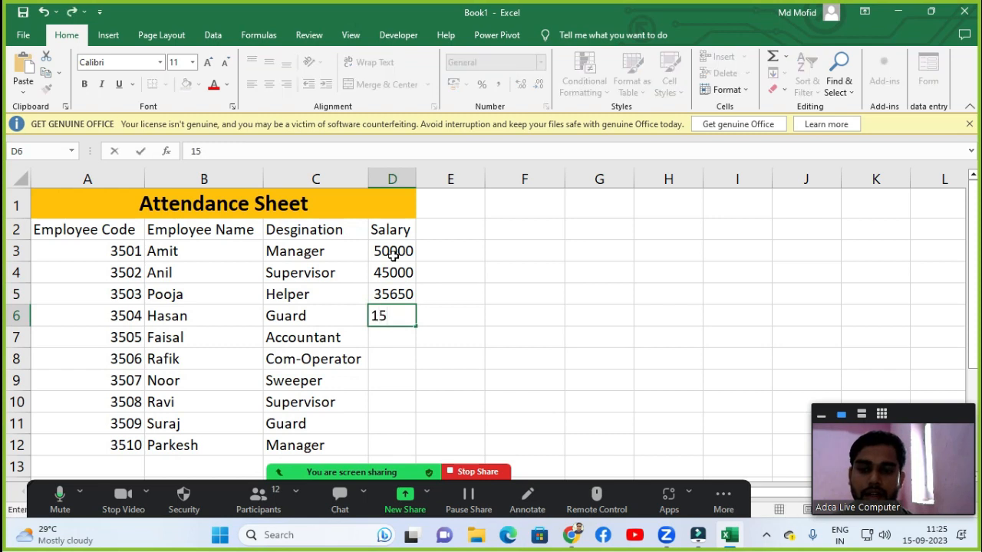
text(850)
key(Return)
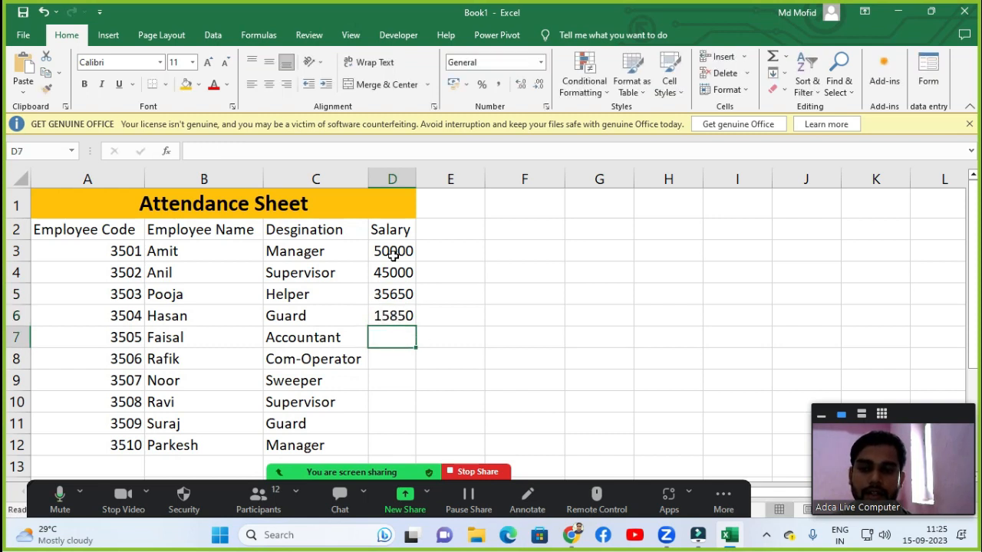
text(26560)
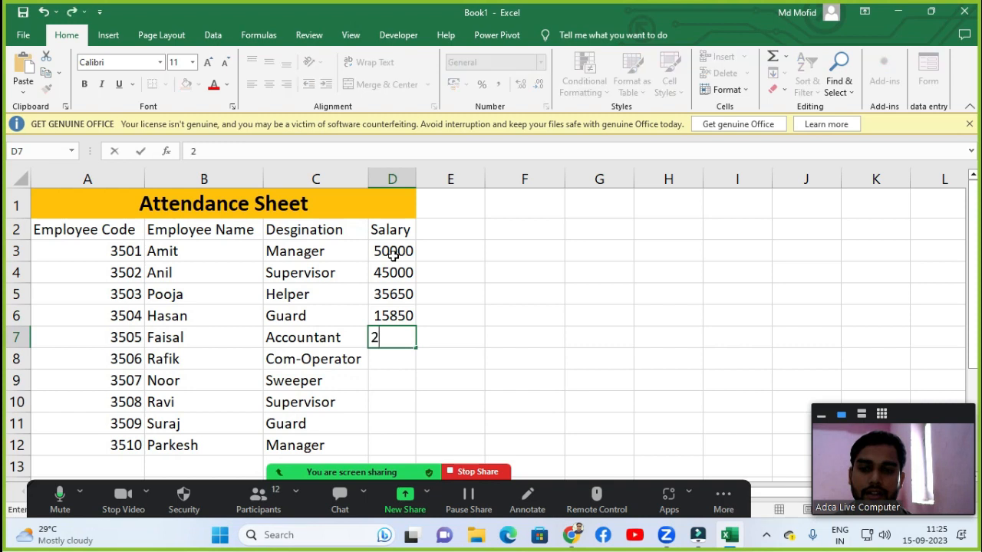
key(Return)
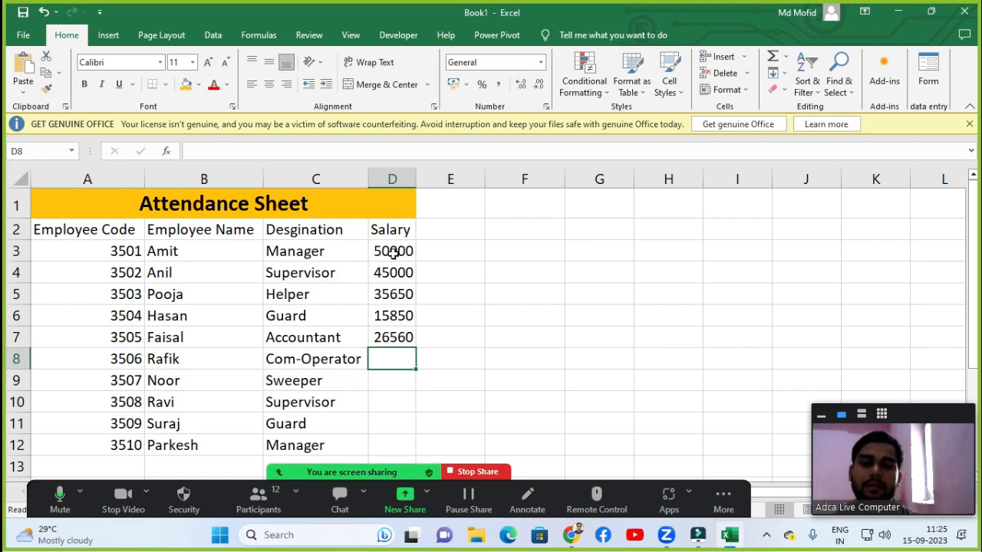
Clear the salaries in D3 through D7.
drag(393, 256, 393, 338)
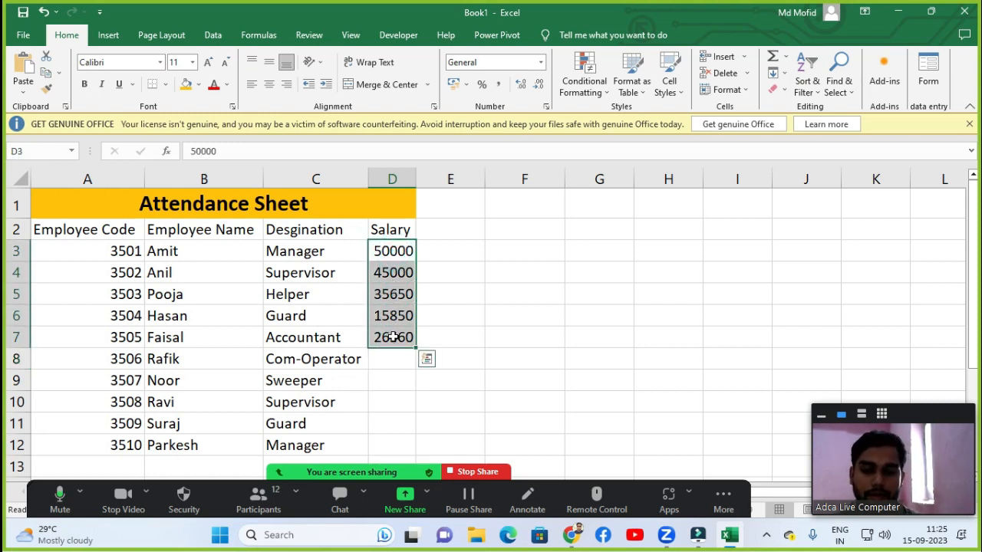
key(Delete)
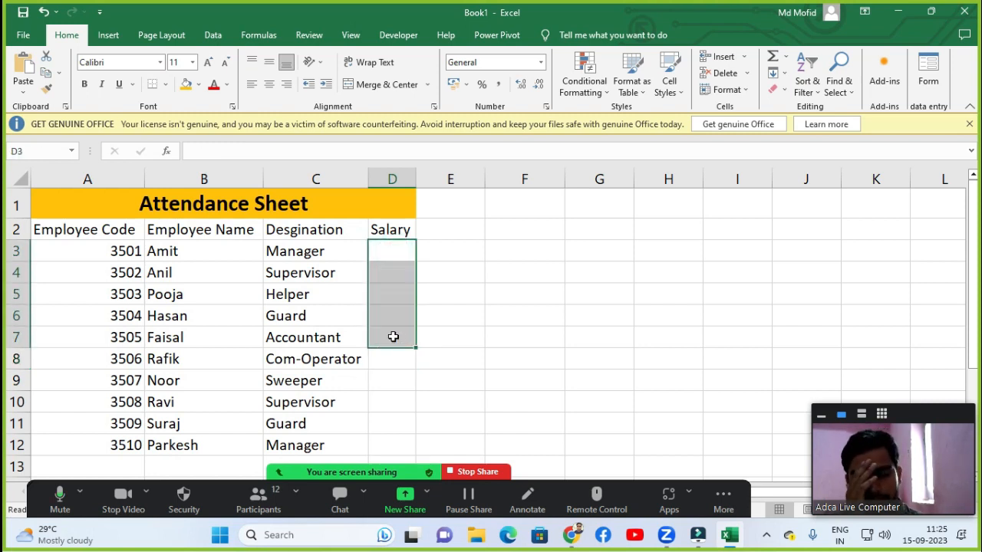
Fill the salaries in D3 through D12 with the formula =RANDBETWEEN(18650,52650) entered into all cells at once.
click(396, 255)
key(shift+Down)
key(shift+Down)
key(shift+Down)
key(shift+Down)
key(shift+Down)
key(shift+Down)
key(shift+Down)
key(shift+Down)
key(shift+Down)
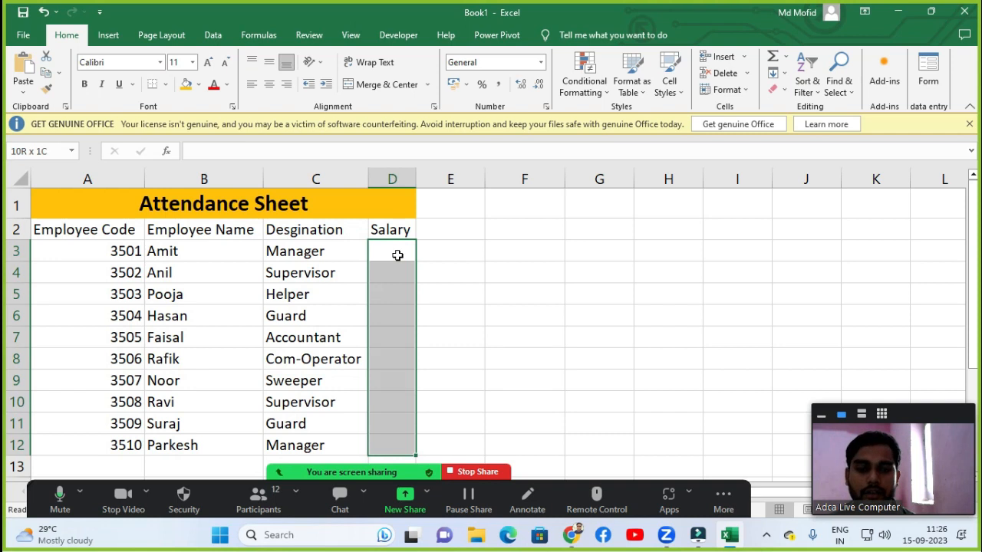
text(=rand)
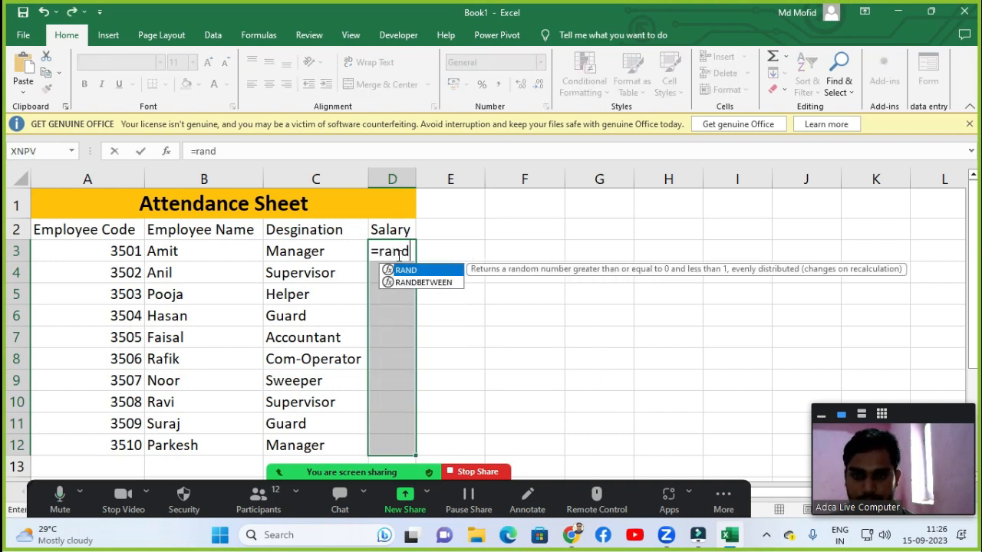
key(Down)
key(Tab)
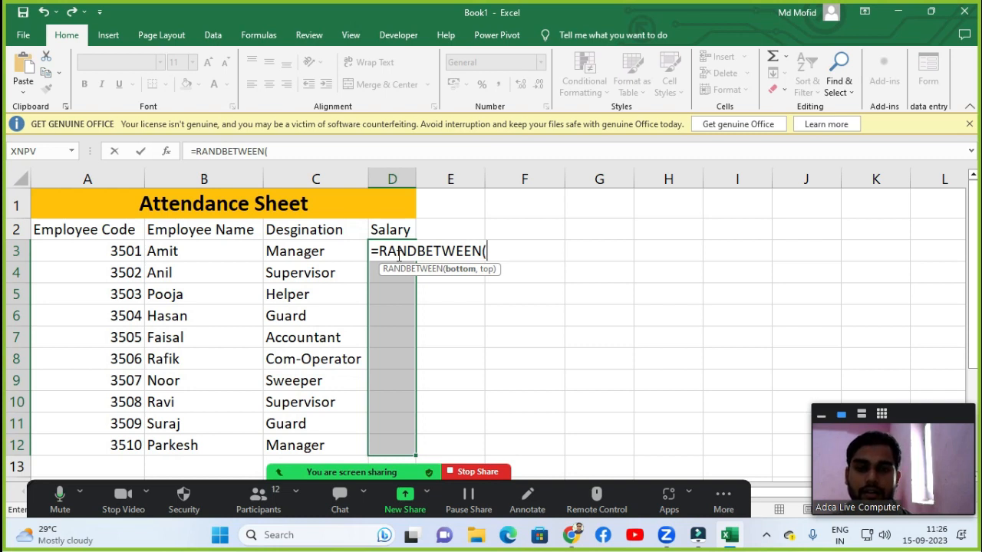
text(18650)
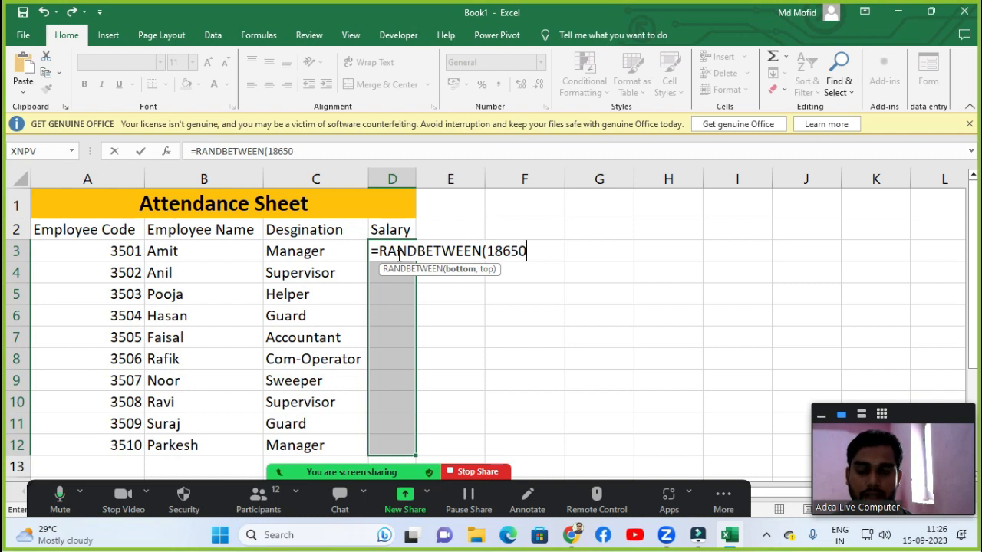
text(,)
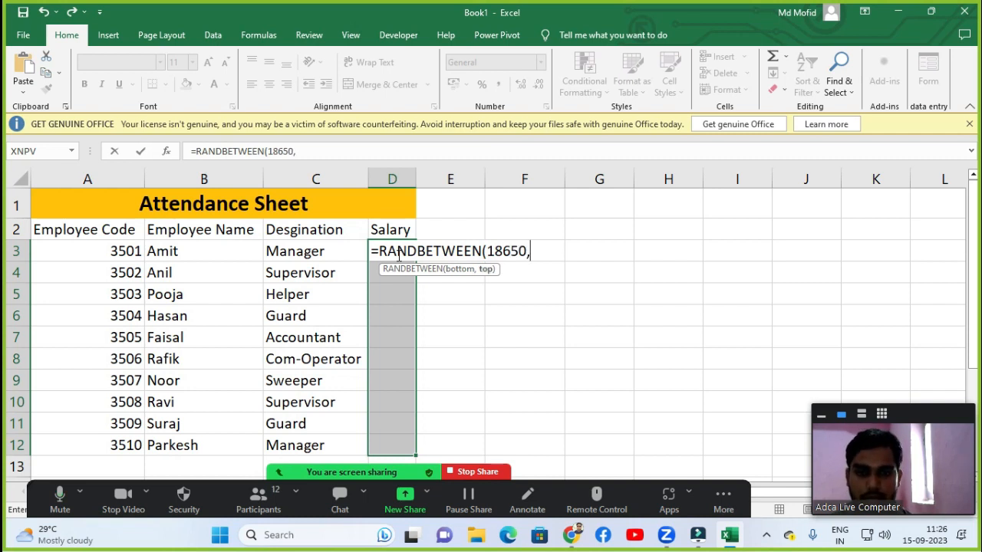
text(852)
key(BackSpace)
key(BackSpace)
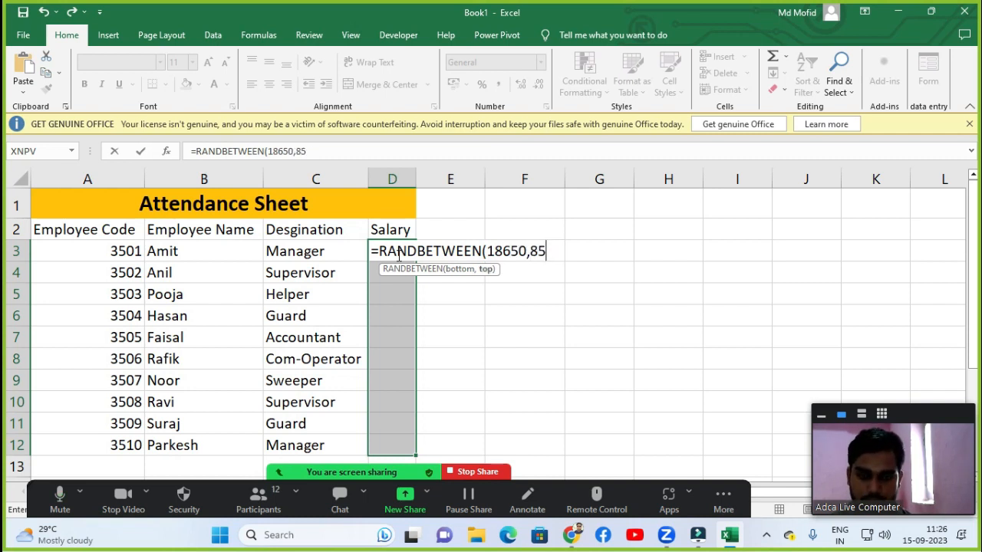
key(BackSpace)
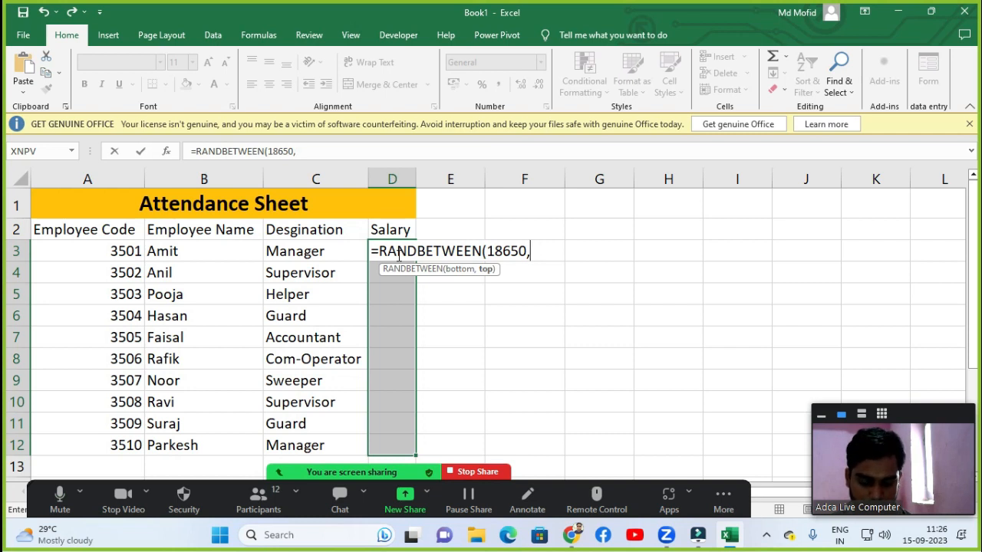
text(52650))
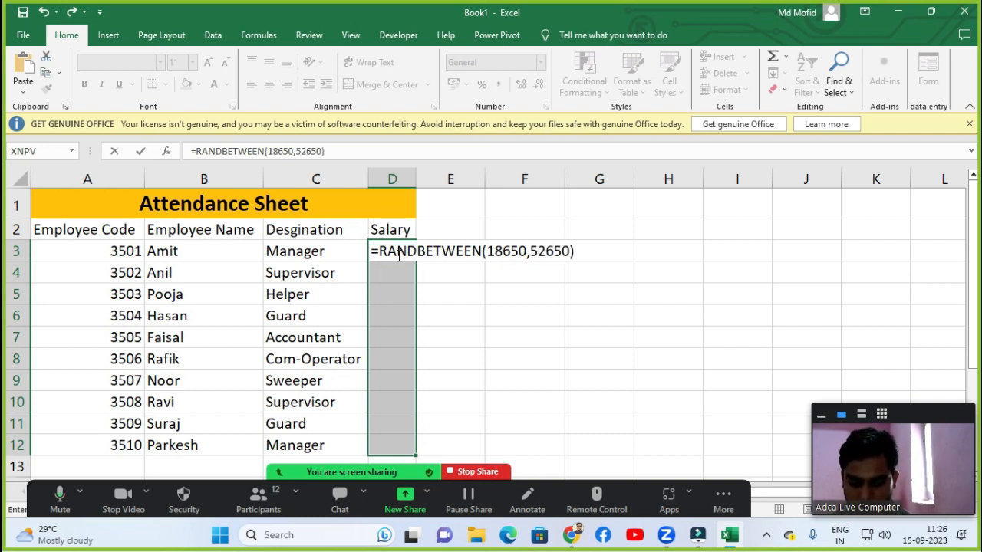
key(ctrl+Return)
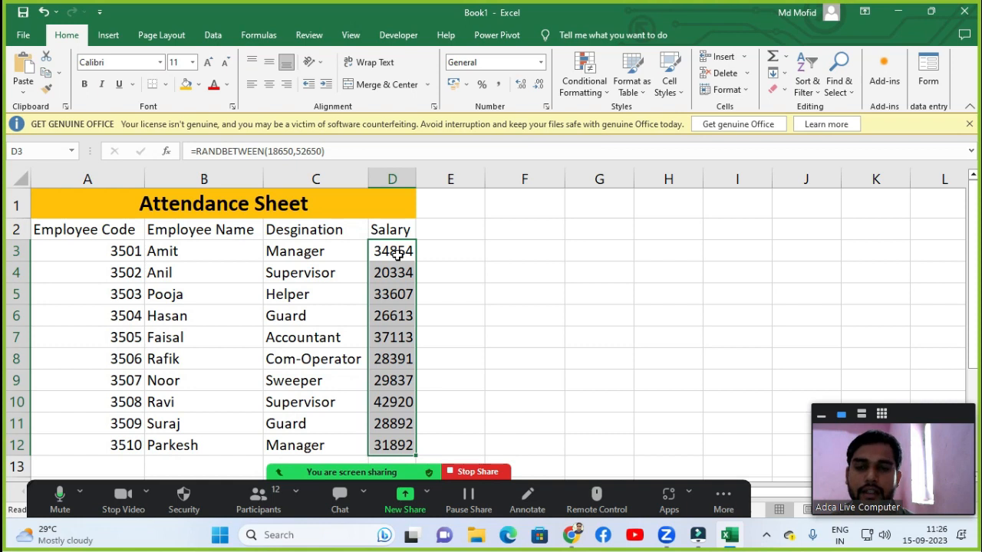
Copy the salaries in D3 through D12 and paste them back over themselves as values only with Paste Special.
key(ctrl+q)
key(Escape)
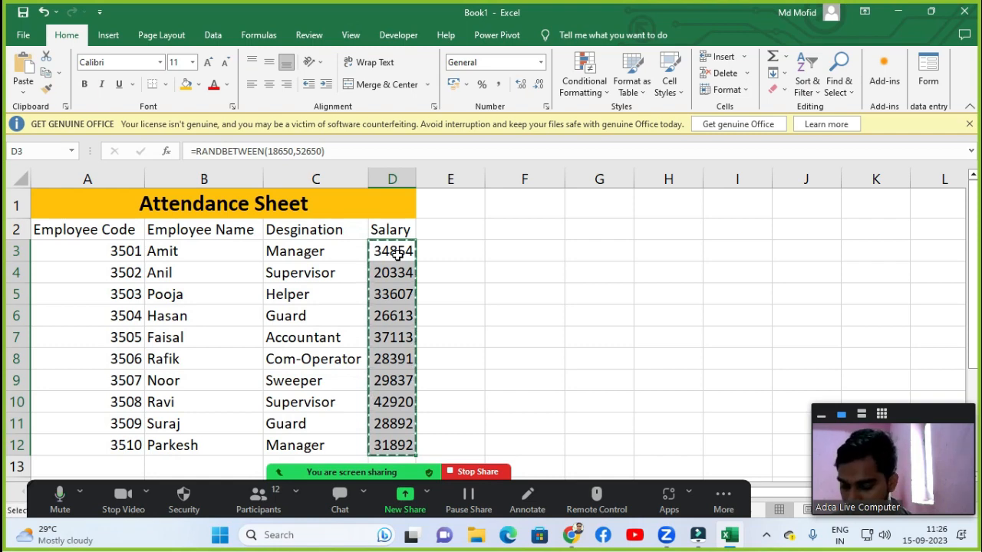
key(super)
text(es)
key(Escape)
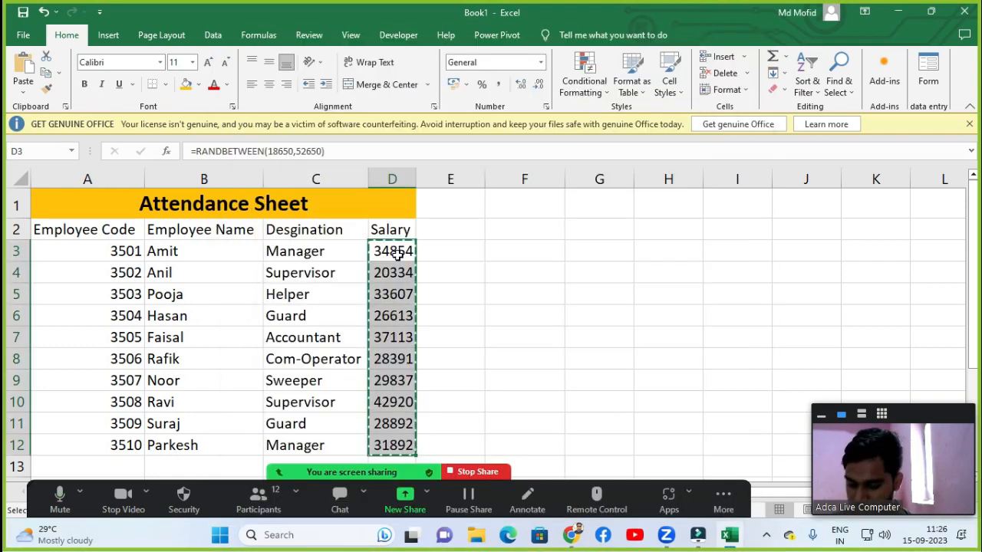
key(alt+e)
key(s)
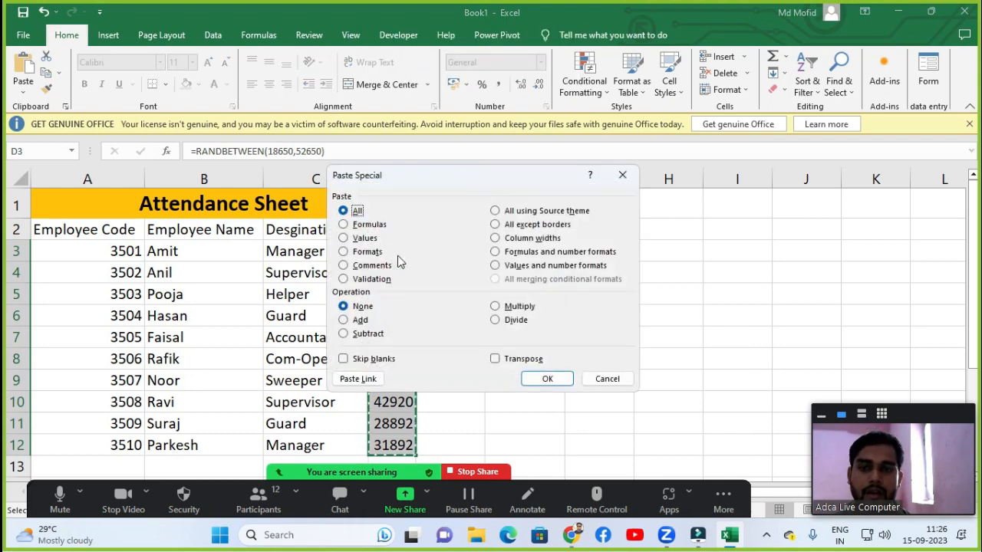
key(f)
key(v)
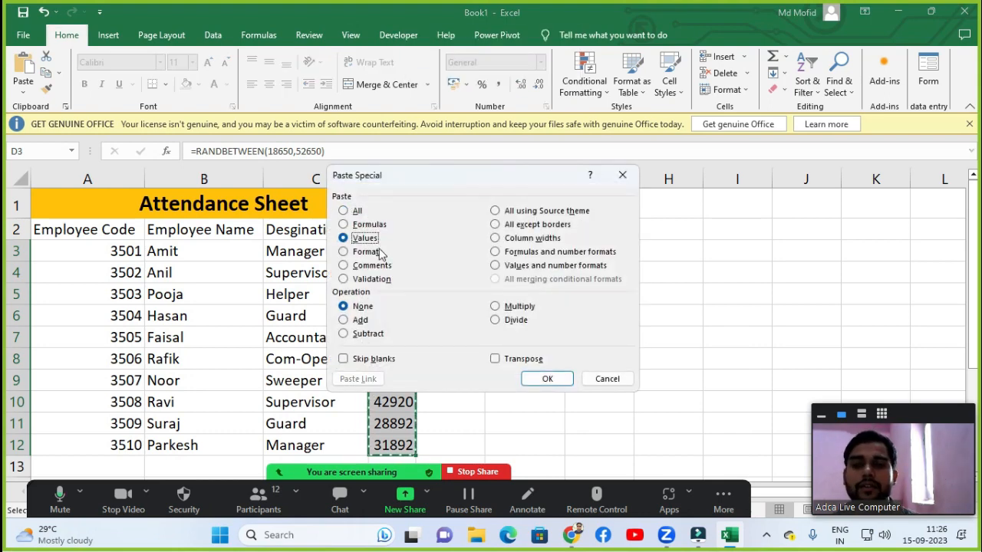
click(541, 384)
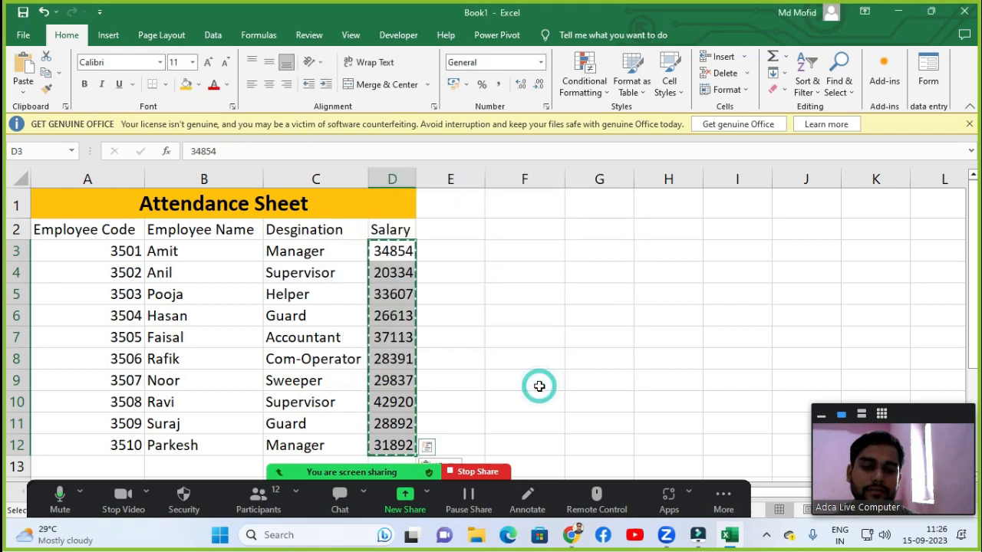
Enter the first attendance date 01-08-2023 in cell E2.
click(391, 278)
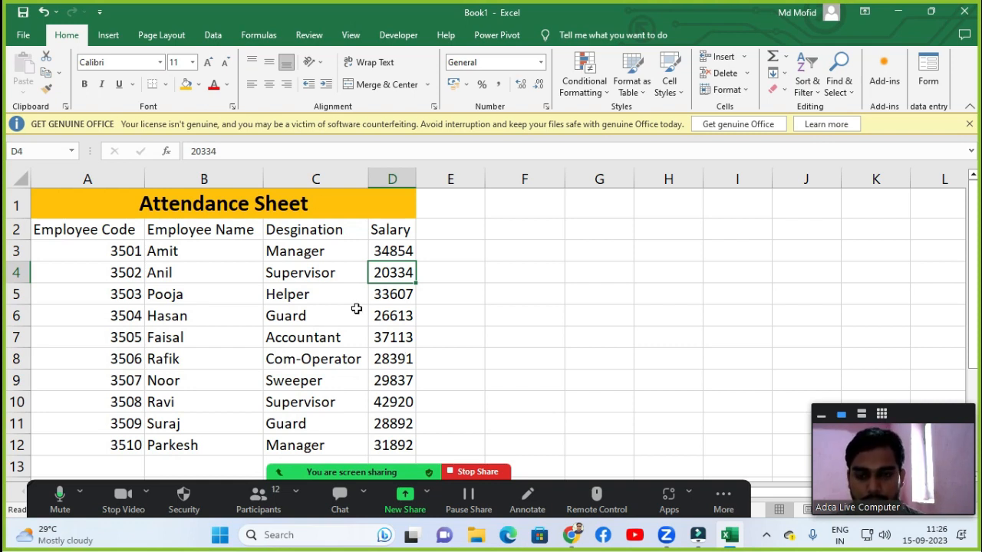
click(452, 229)
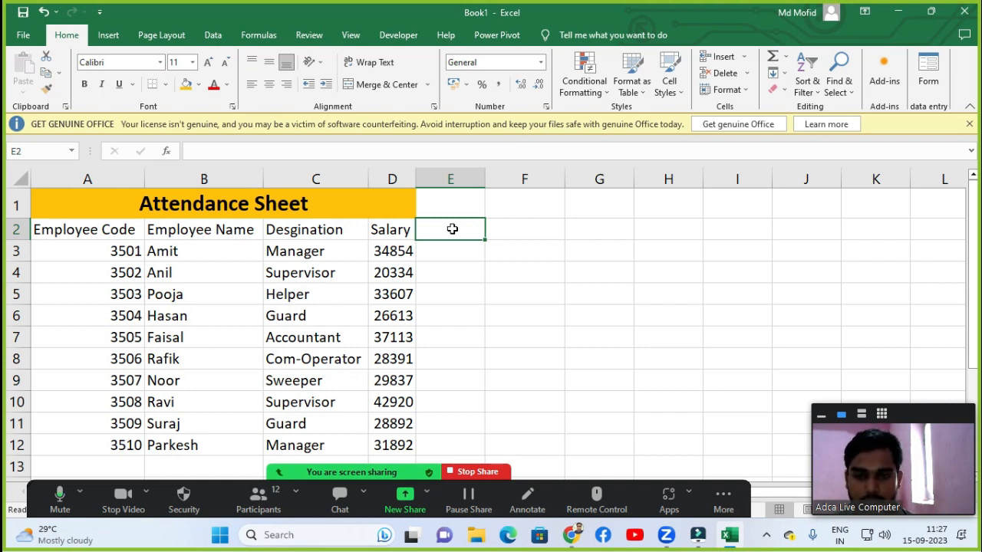
key(Down)
key(Left)
key(Up)
key(Up)
key(Right)
key(Down)
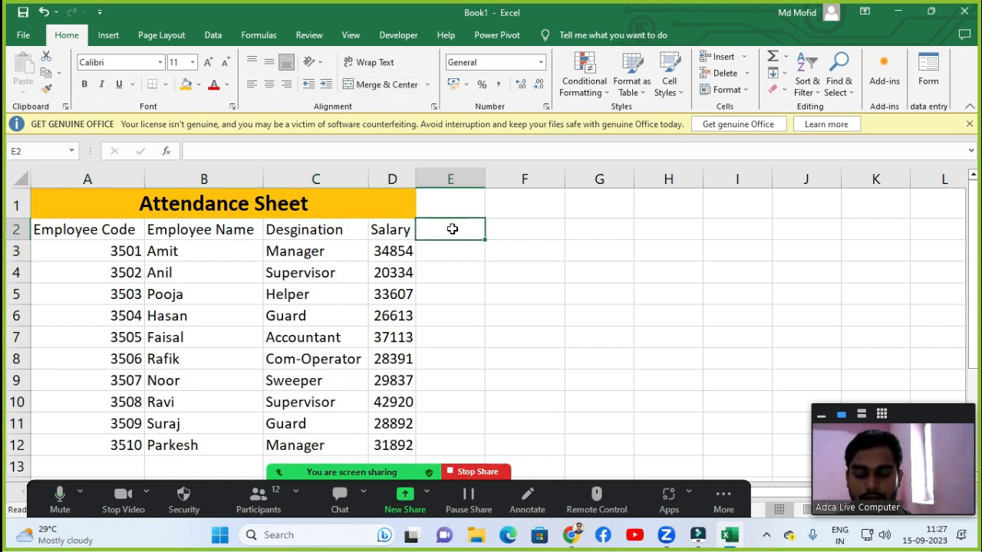
text(1)
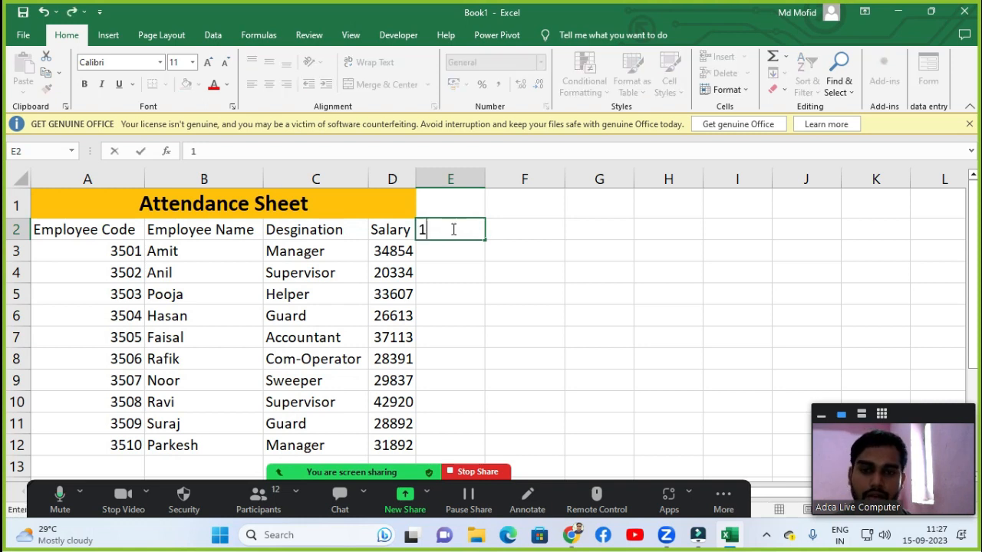
text(-)
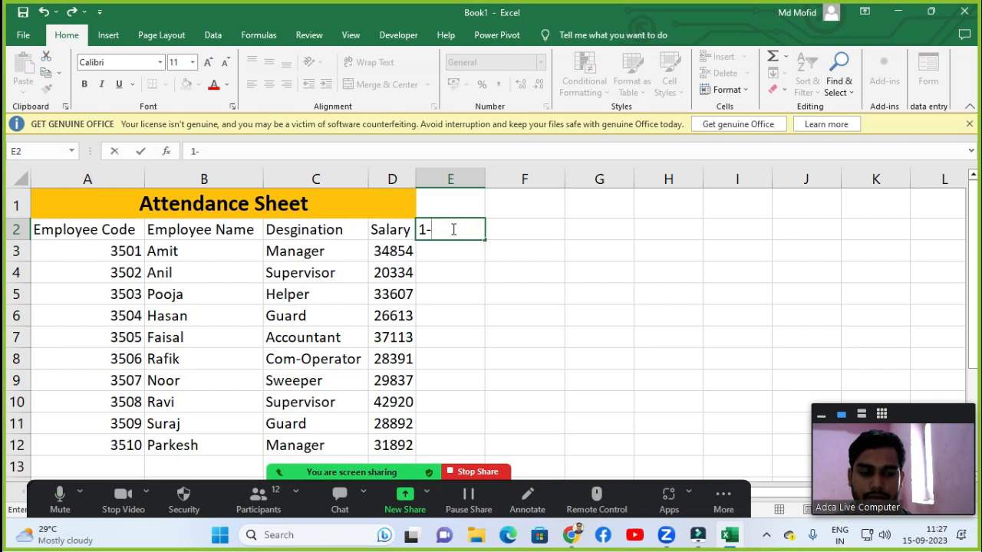
text(08-201)
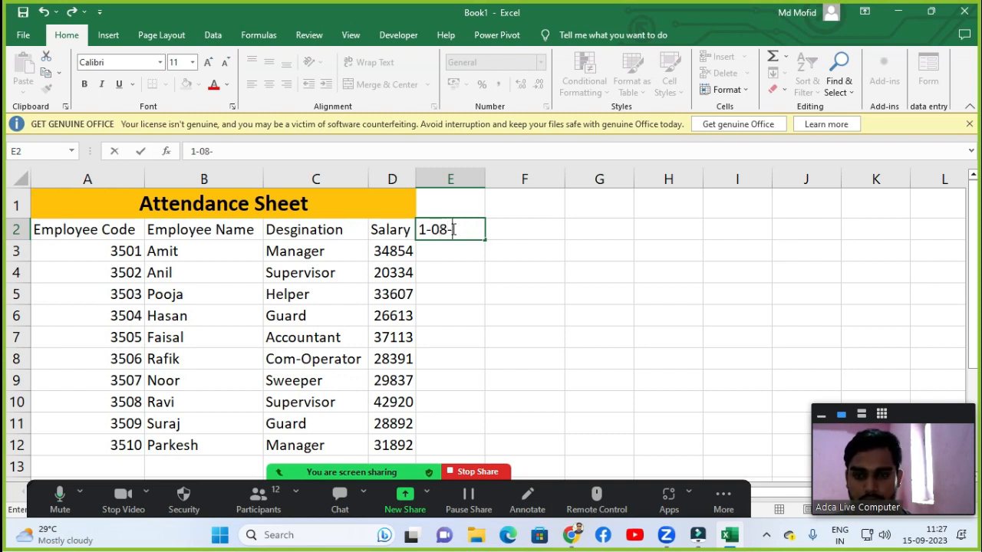
key(BackSpace)
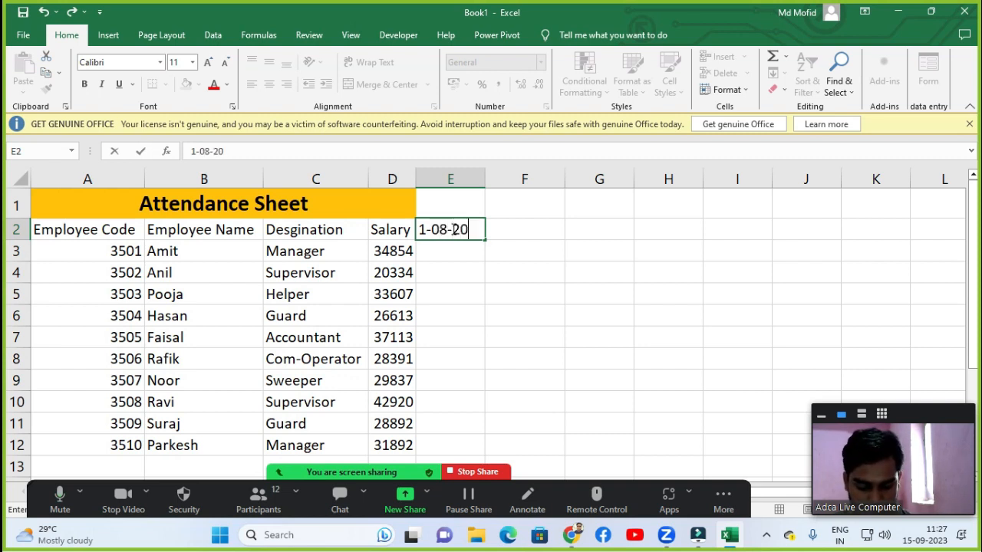
text(23)
key(Return)
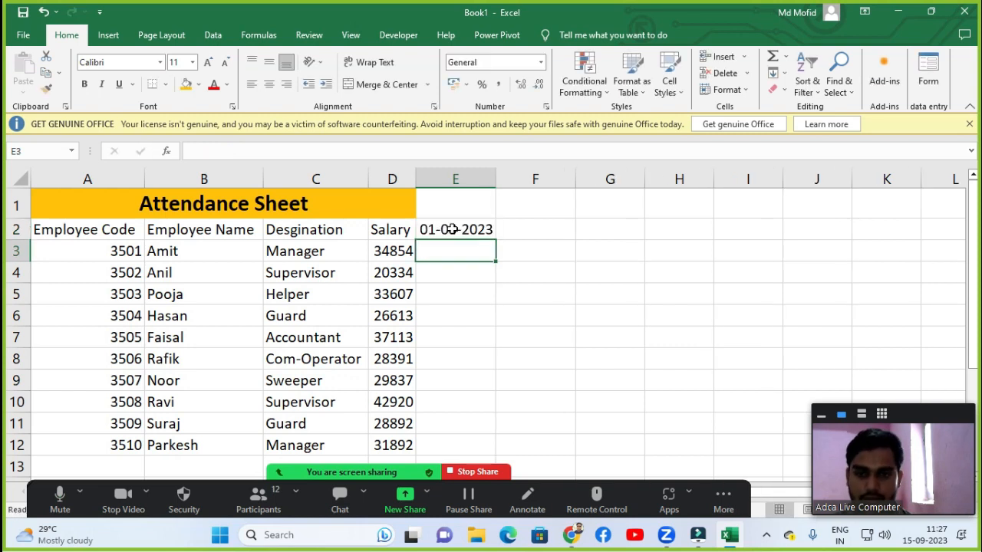
click(452, 229)
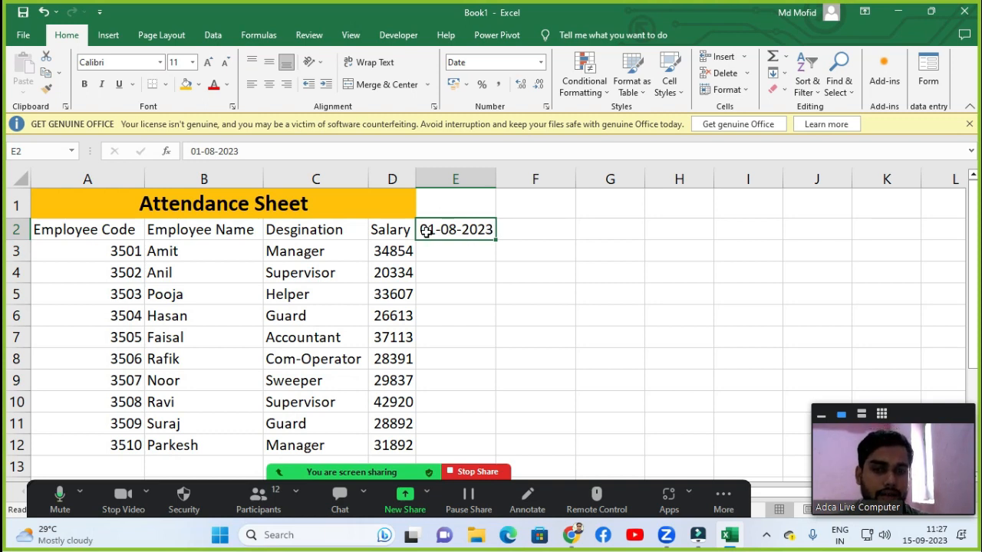
click(438, 256)
click(445, 227)
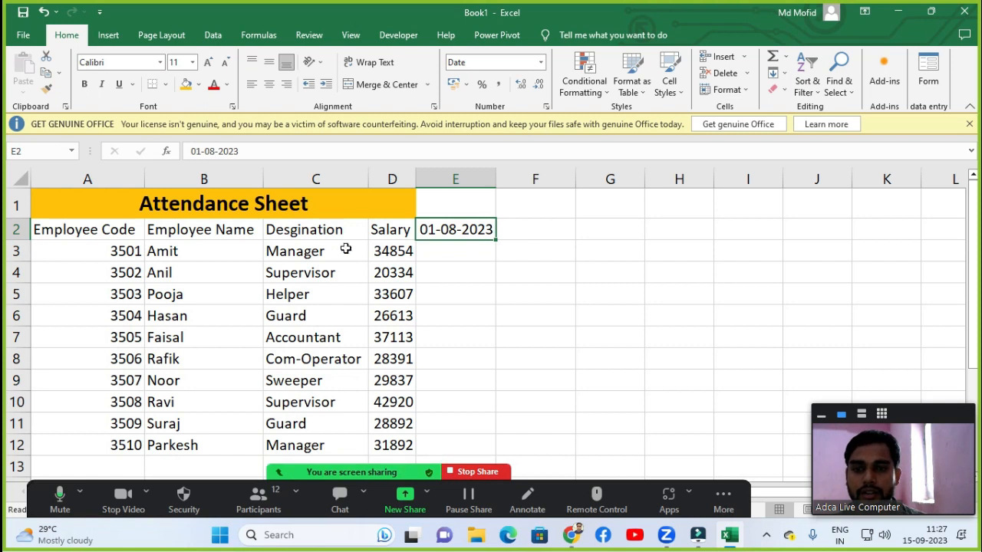
click(253, 502)
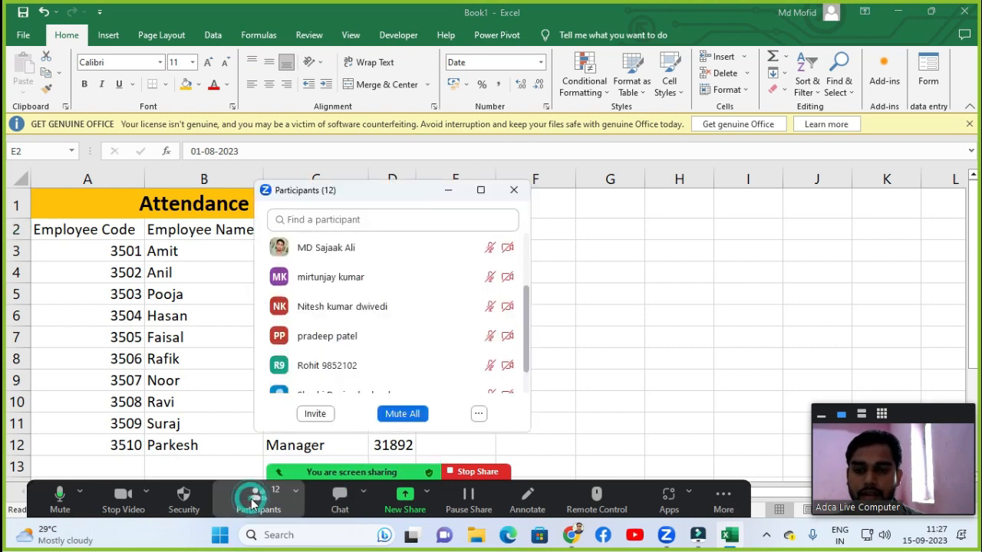
scroll(500, 326, up, 2)
scroll(454, 307, down, 1)
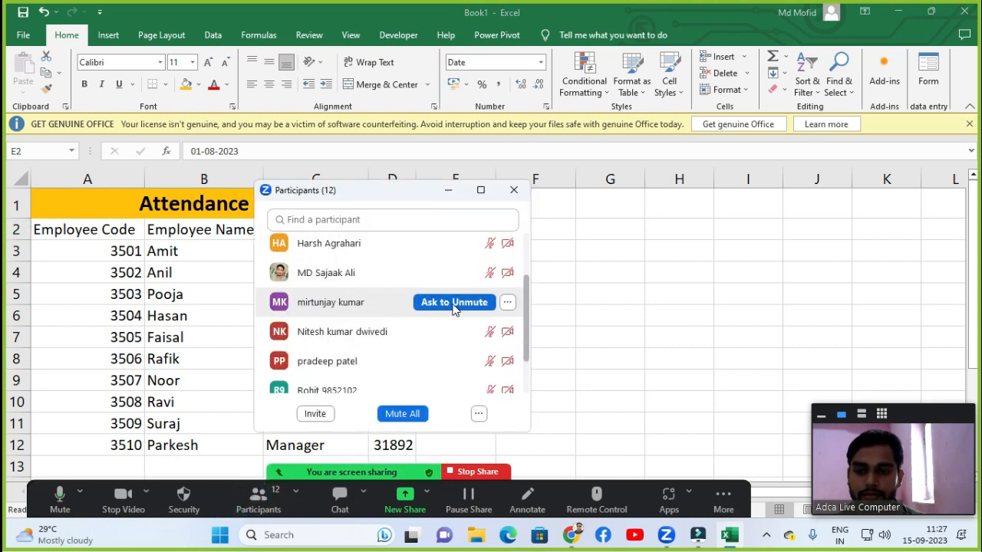
scroll(454, 307, down, 2)
scroll(460, 306, up, 4)
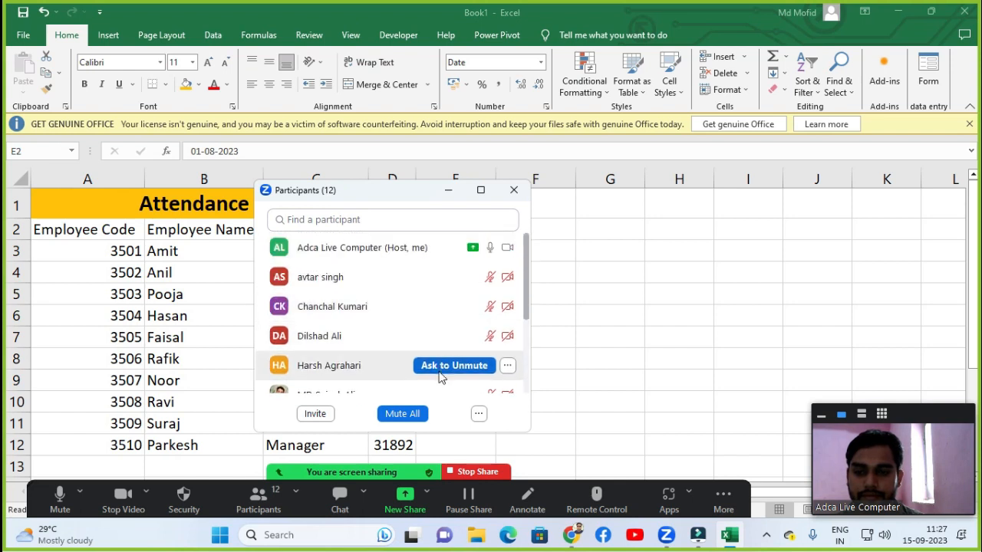
click(475, 414)
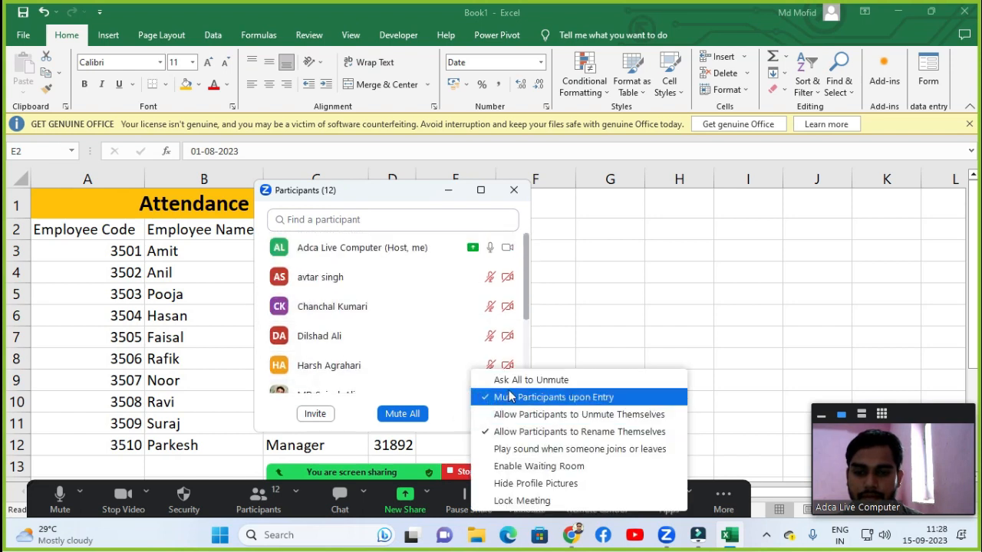
click(500, 396)
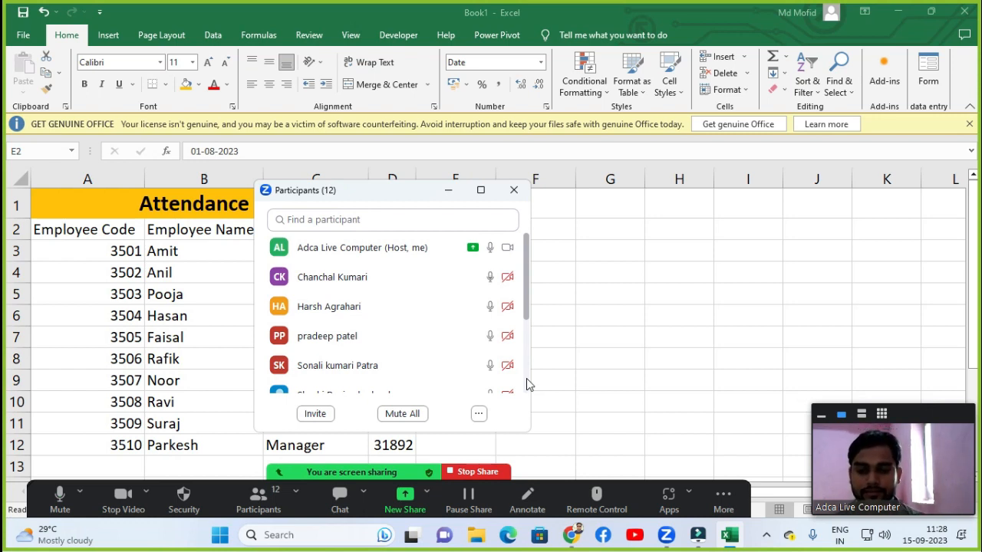
click(514, 191)
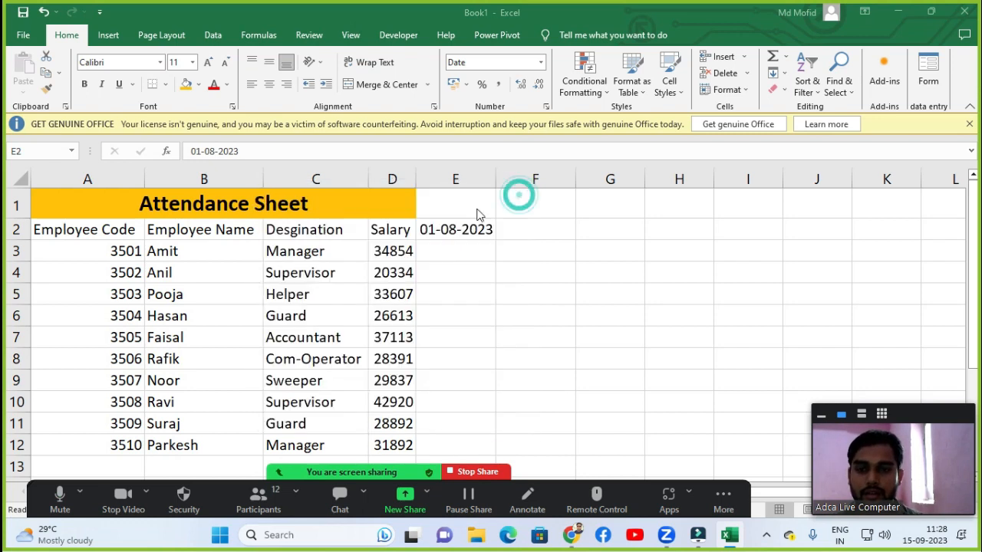
click(259, 498)
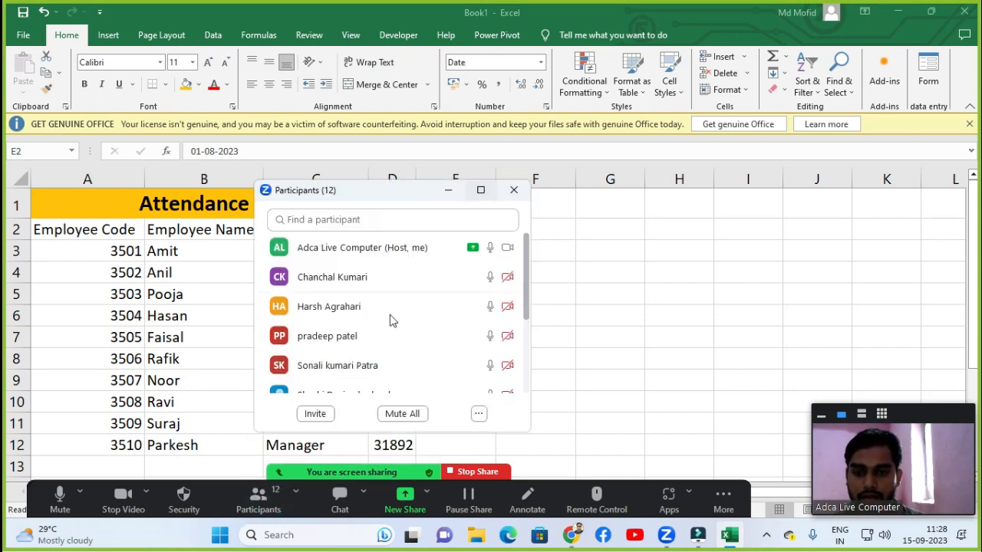
click(400, 414)
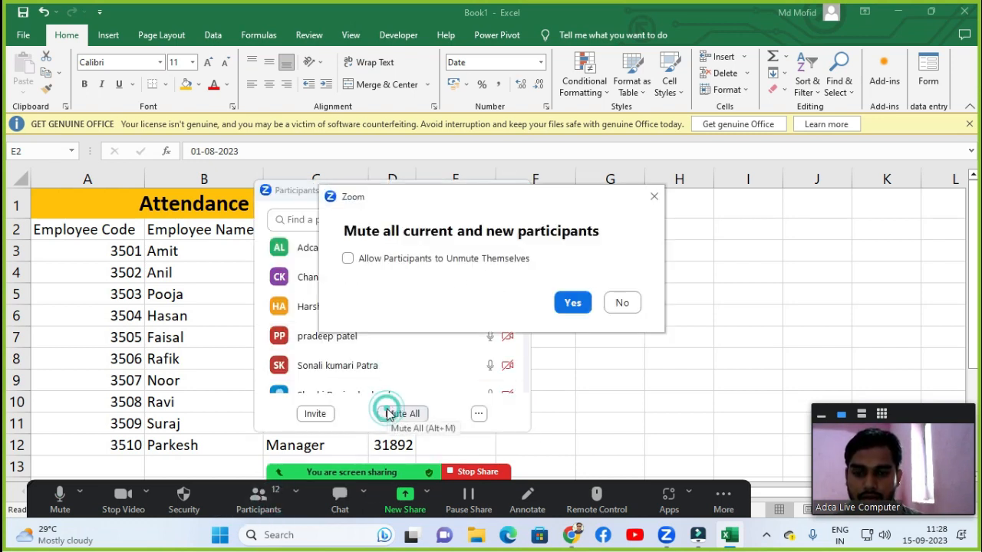
click(568, 304)
click(509, 189)
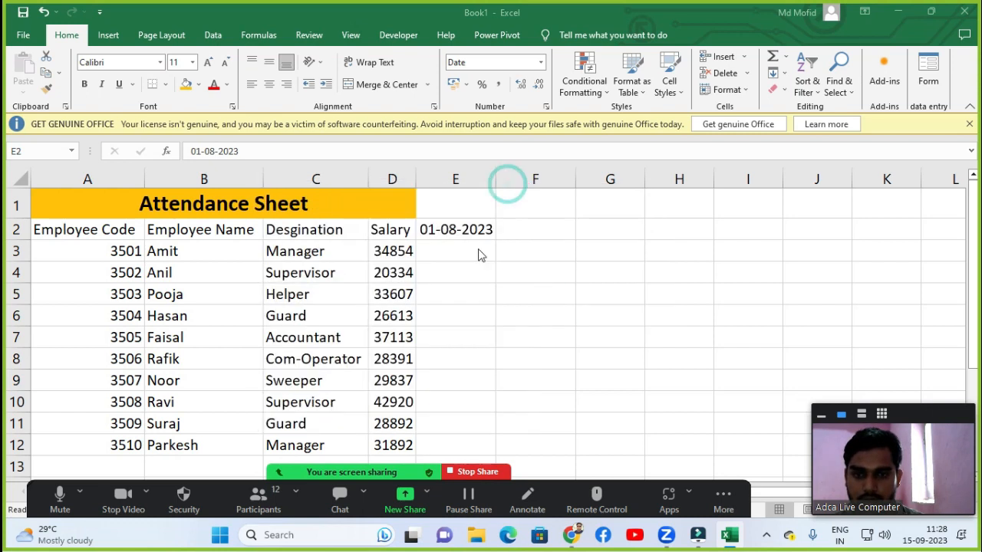
Select cell E2 holding the first attendance date.
click(475, 249)
click(476, 247)
click(477, 232)
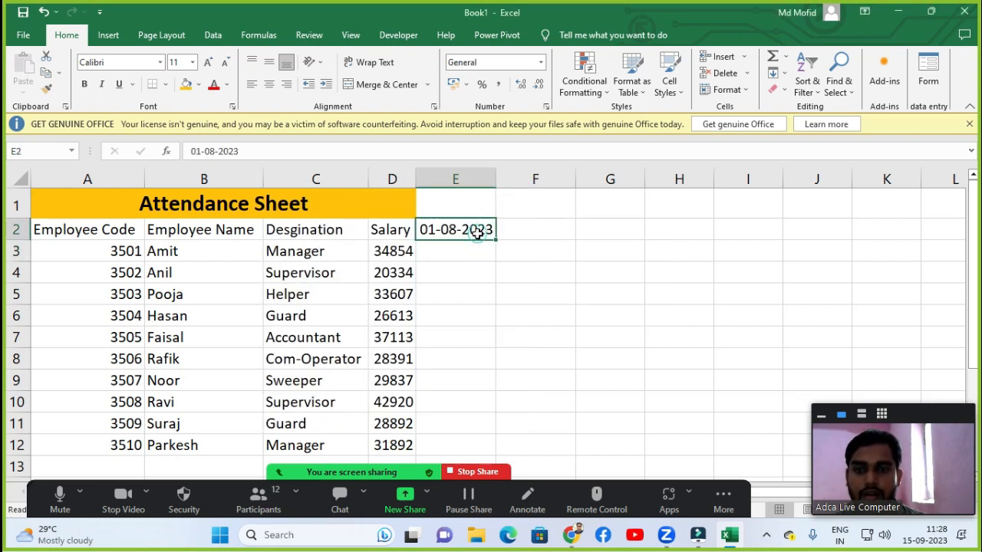
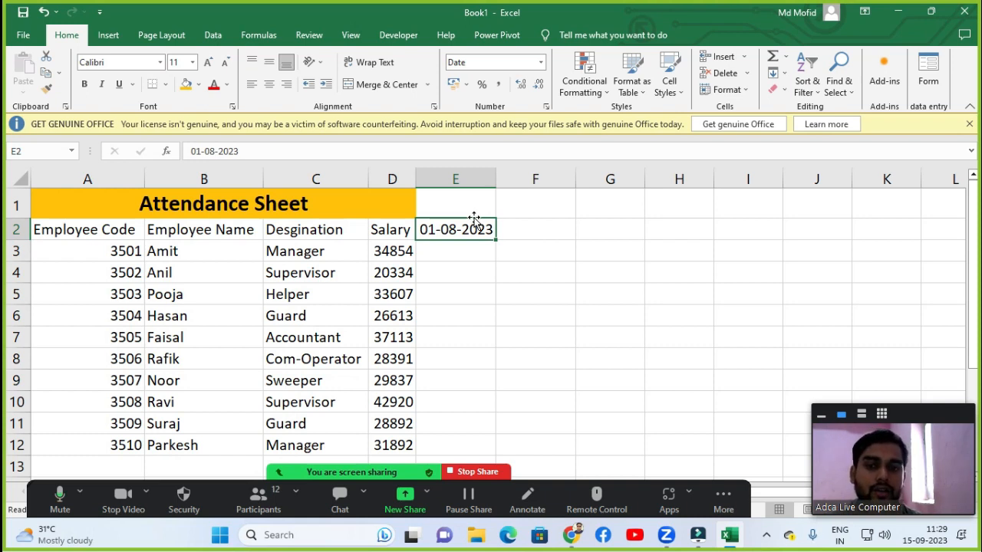
Apply the custom number format dd to the date in E2 so only the day shows.
click(541, 63)
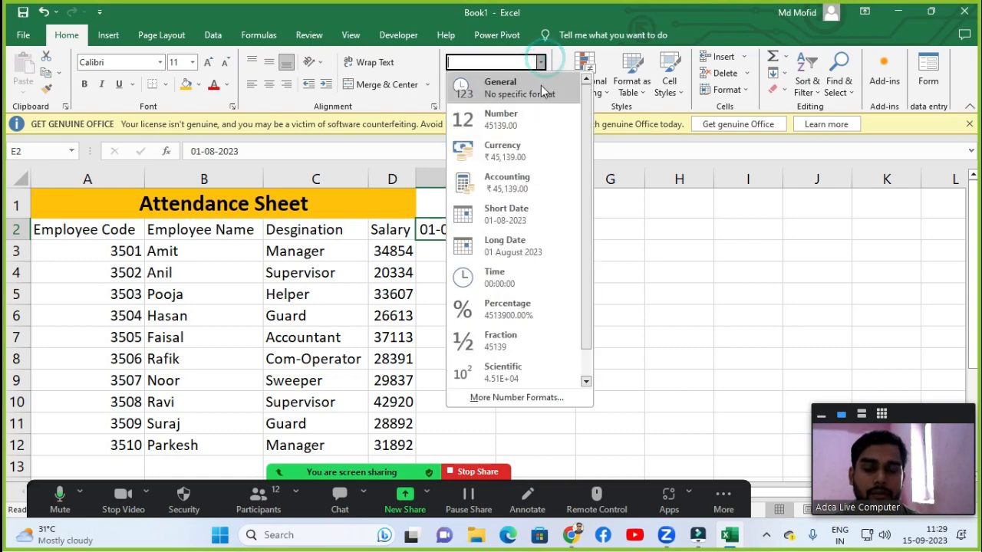
click(485, 398)
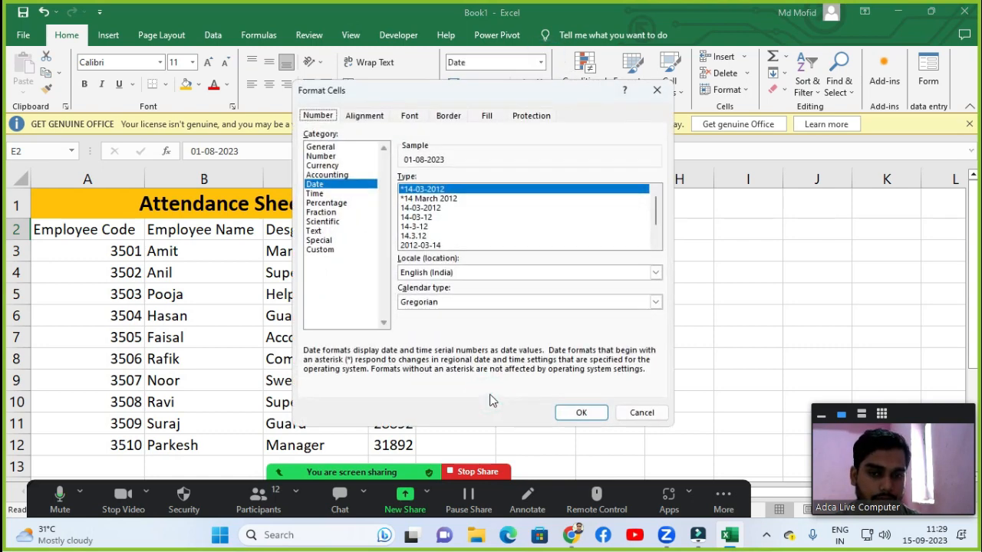
drag(445, 86, 193, 102)
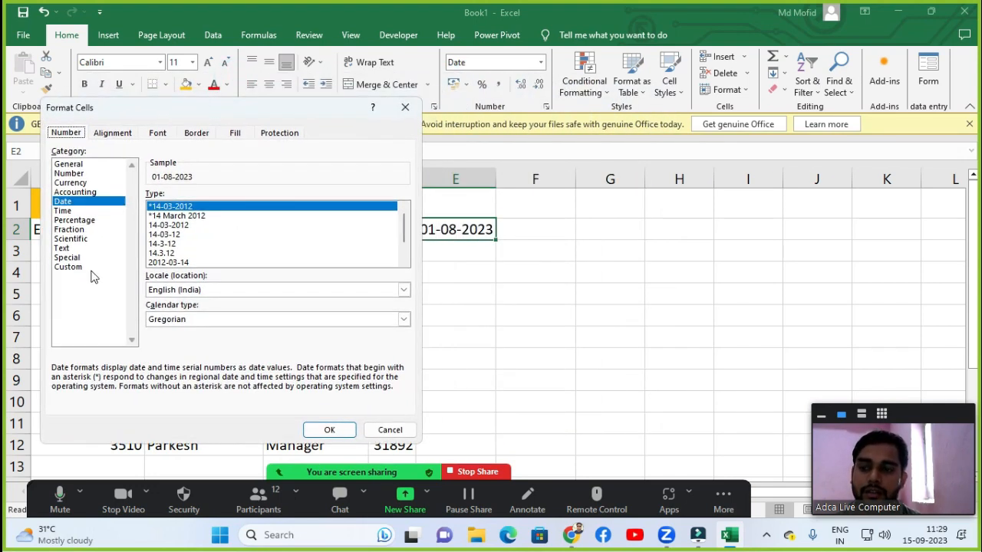
click(68, 267)
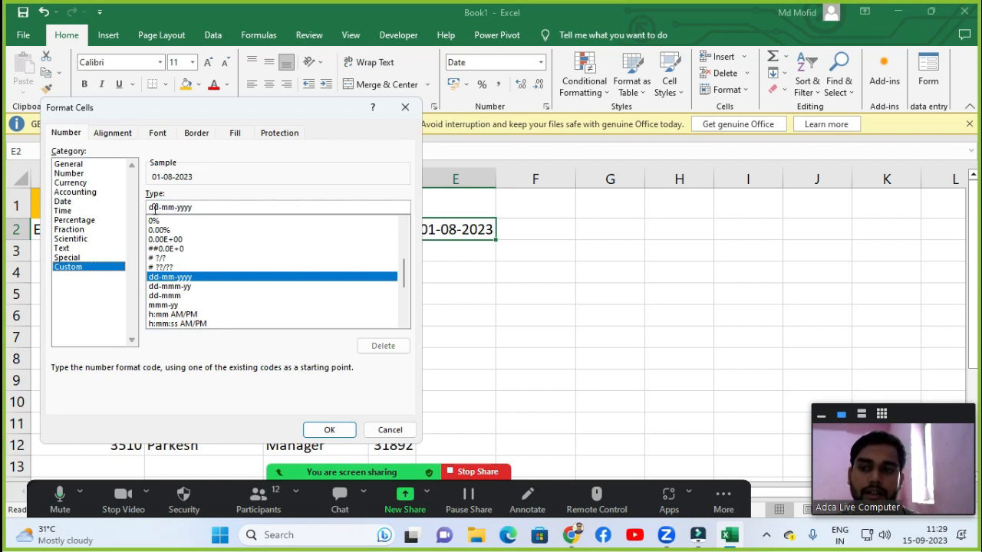
drag(150, 208, 310, 221)
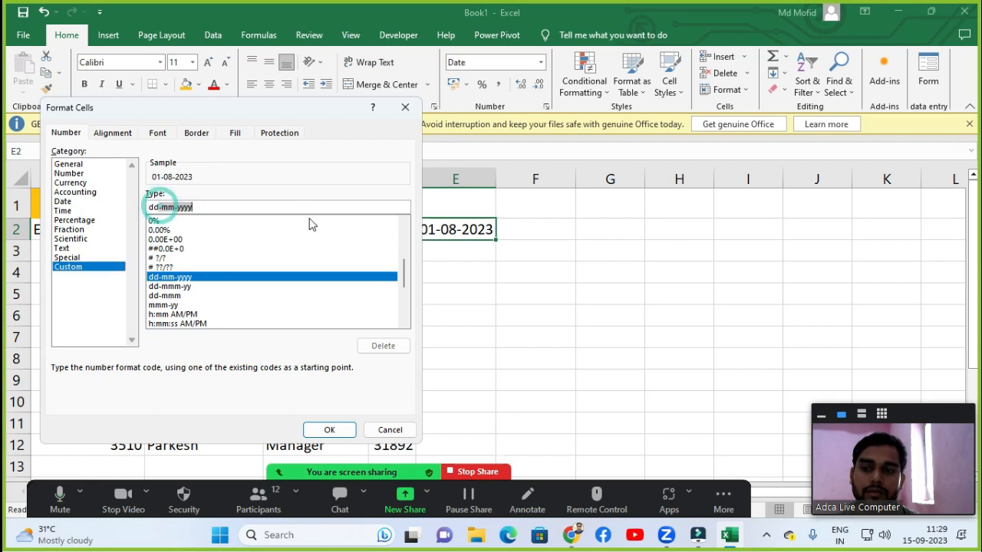
text(dd)
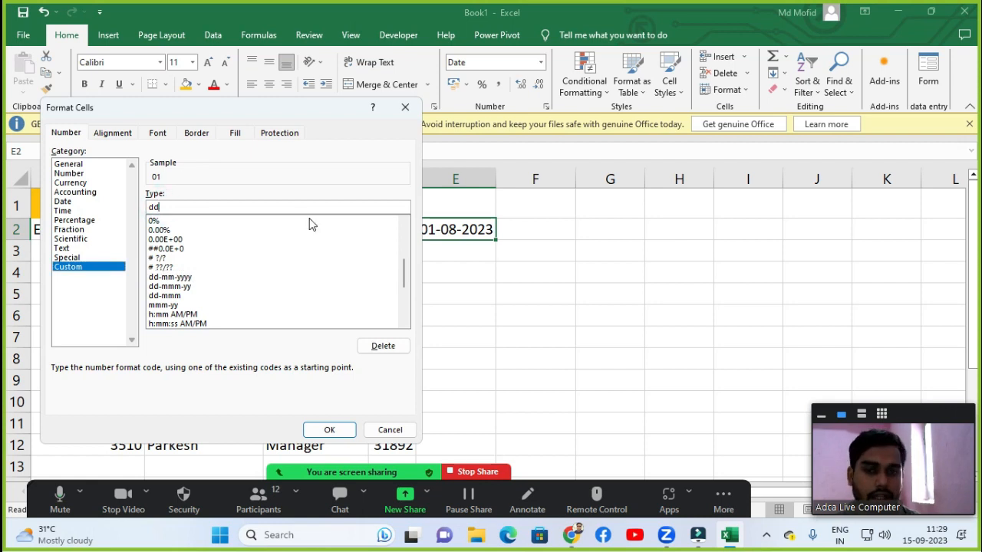
click(671, 165)
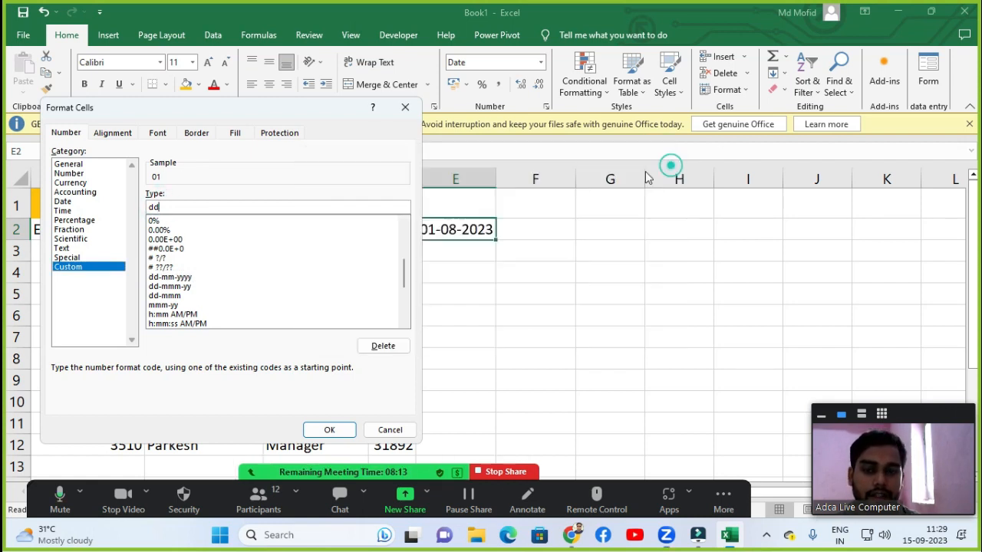
click(329, 429)
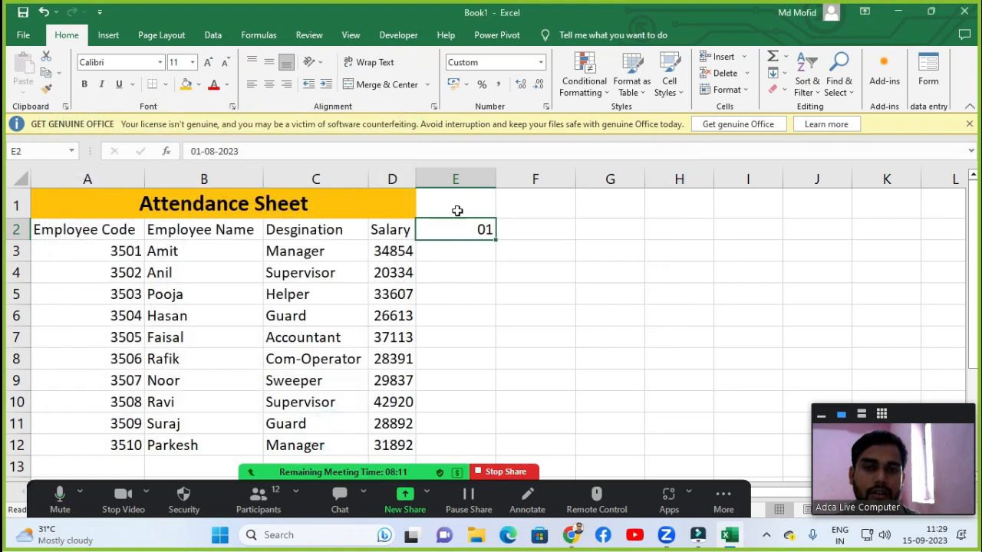
Enter the formula =E2+1 in F2 to produce the next day's date.
click(461, 263)
click(466, 227)
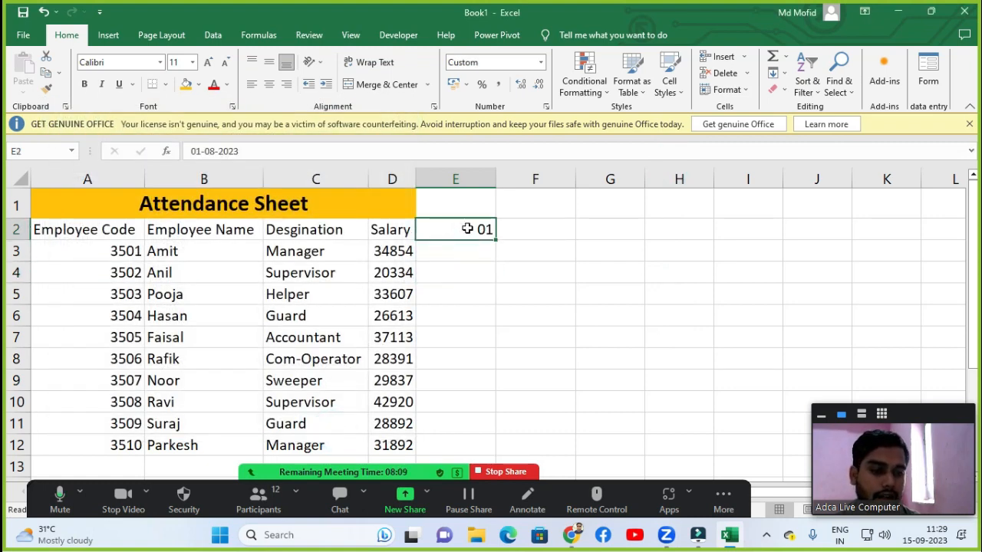
click(528, 237)
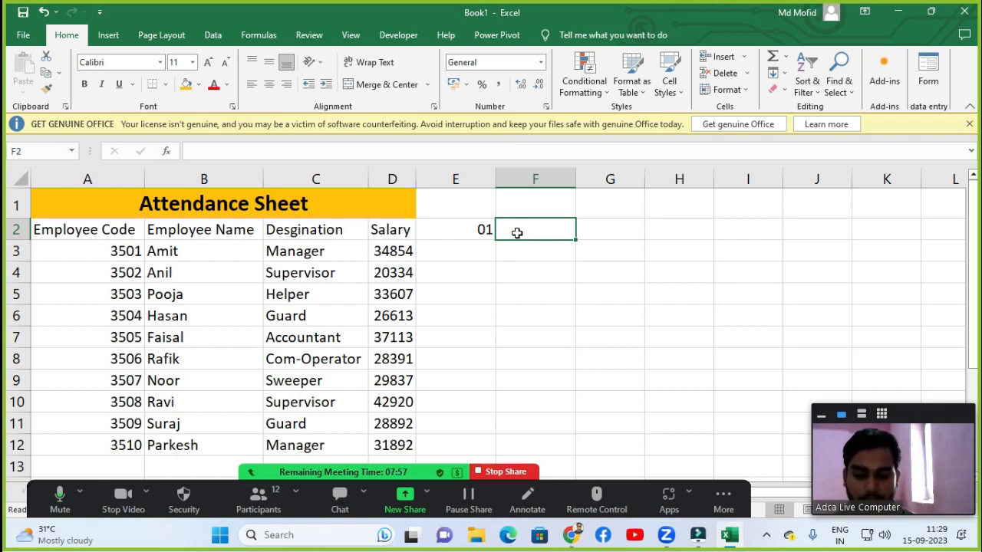
text(=)
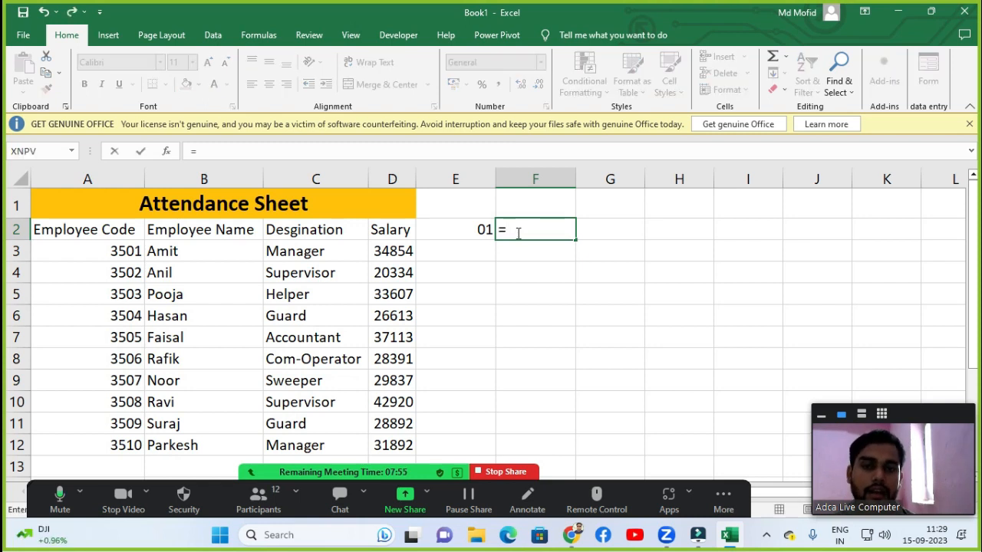
key(Left)
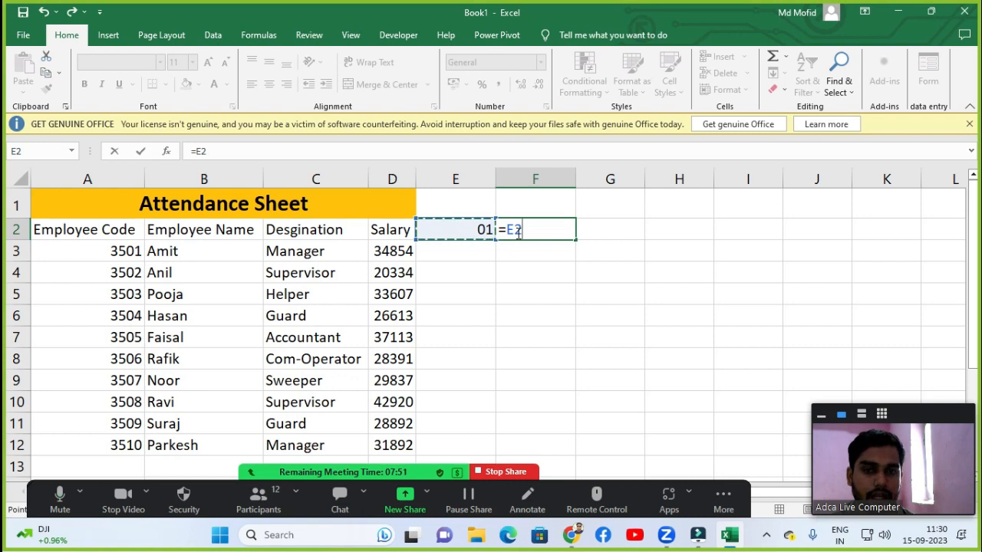
text(+1)
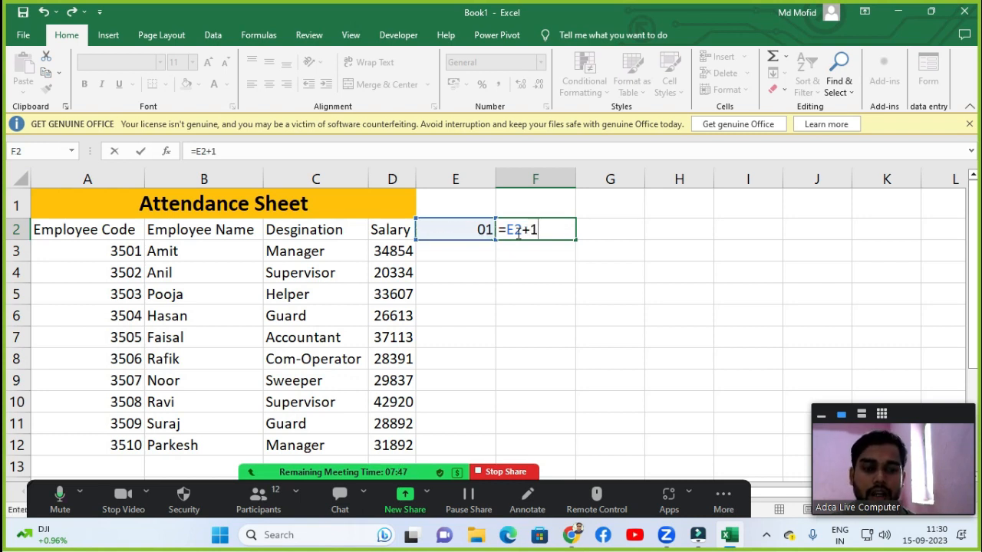
key(Return)
click(517, 233)
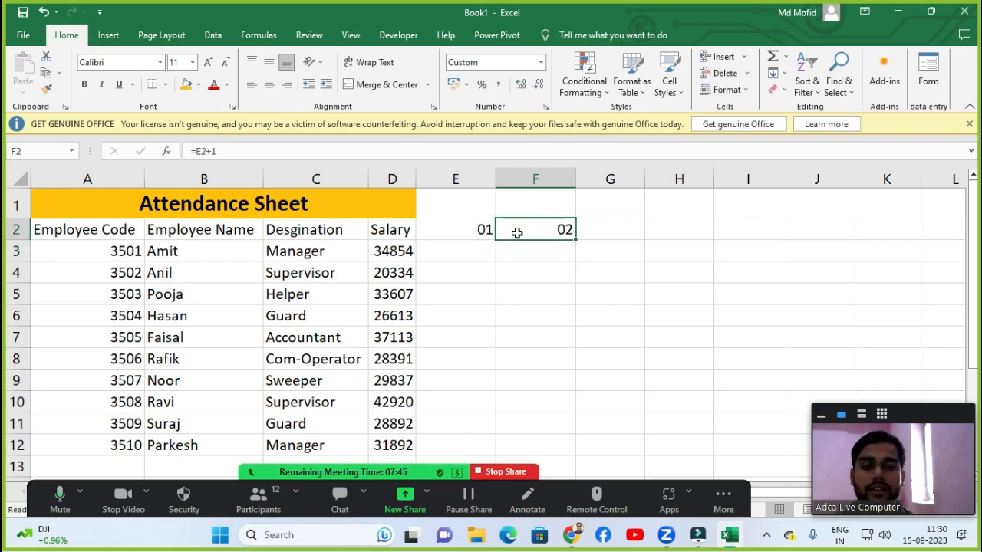
Fill row 2 from E2 through AH2 with a daily date series using Fill Series with step 1.
key(Left)
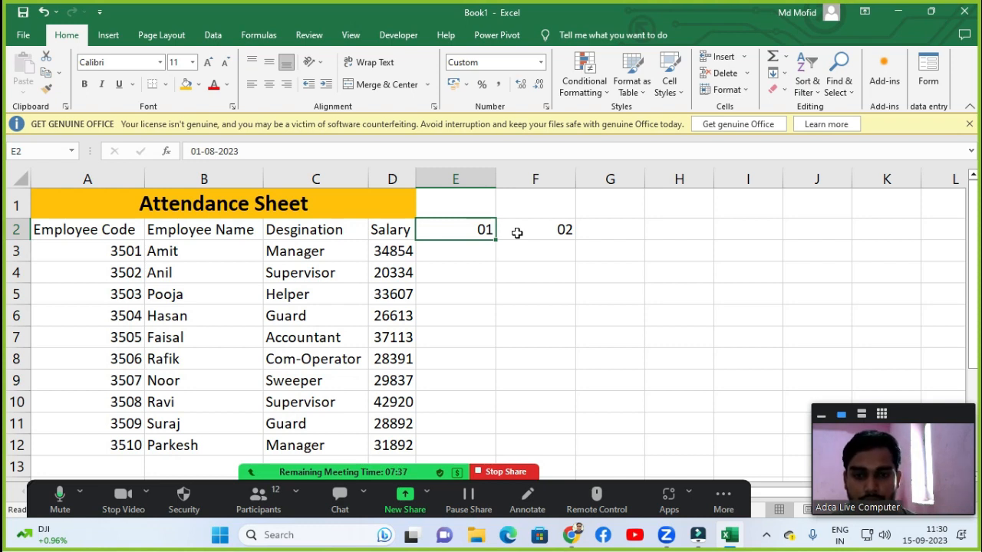
key(shift+Right)
key(shift+Right)
key(shift+Right)
key(shift+Right)
key(shift+Right)
key(shift+Right)
key(shift+Right)
key(shift+Right)
key(shift+Right)
key(shift+Right)
key(shift+Right)
key(shift+Right)
key(shift+Right)
key(shift+Right)
key(shift+Right)
key(shift+Right)
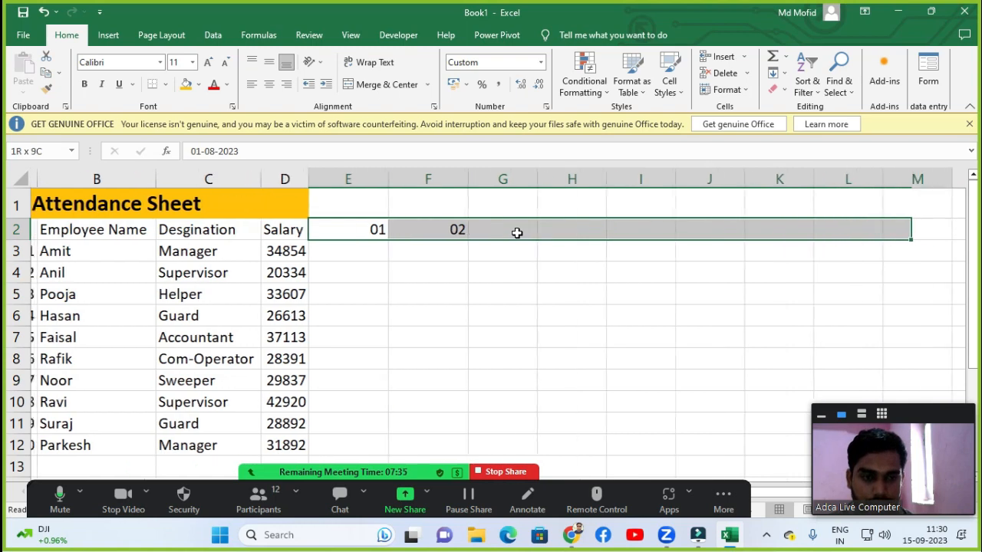
key(shift+Right)
key(shift+Right)
key(shift+Right)
key(shift+Right)
key(shift+Right)
key(shift+Right)
key(shift+Right)
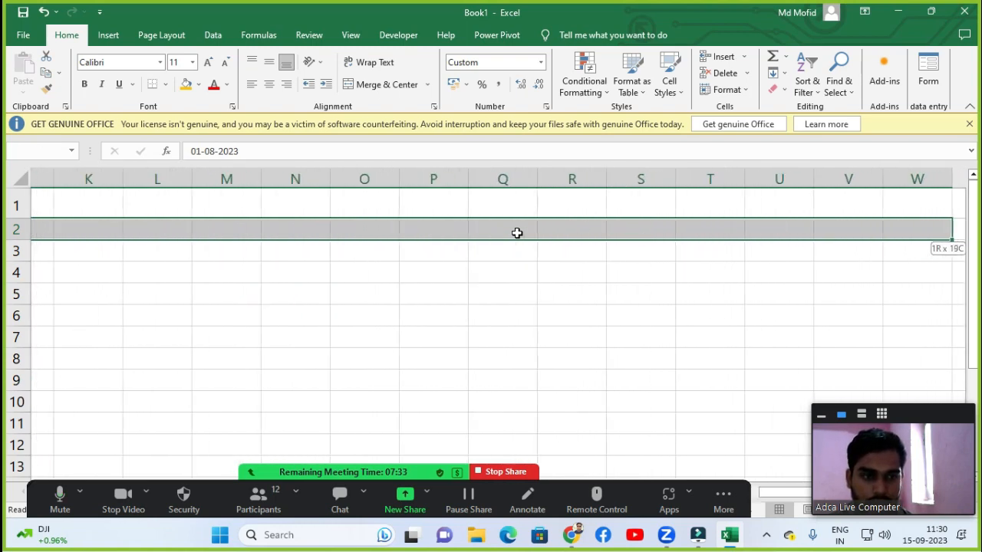
key(shift+Right)
key(shift+Right)
key(shift+Right)
key(shift+Right)
key(shift+Right)
key(shift+Right)
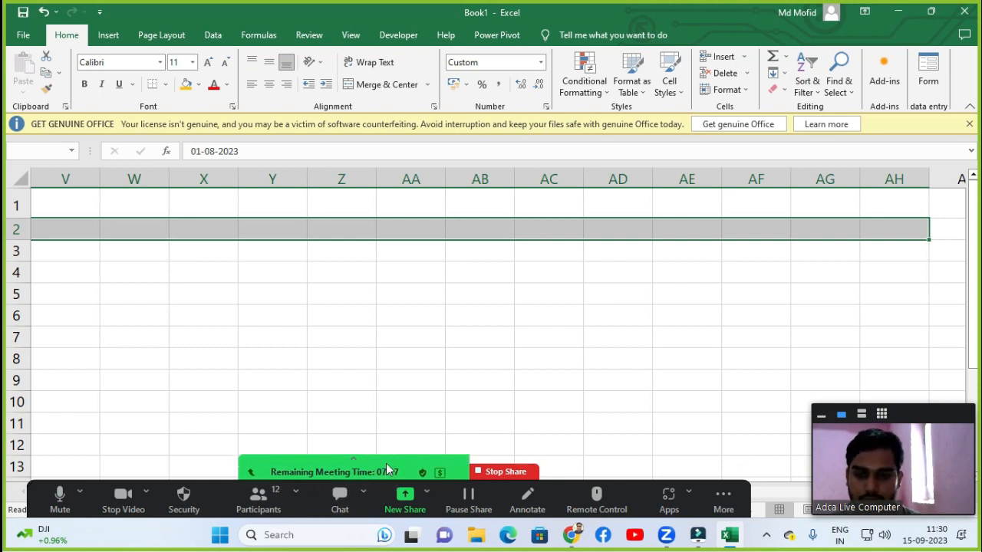
drag(387, 470, 434, 4)
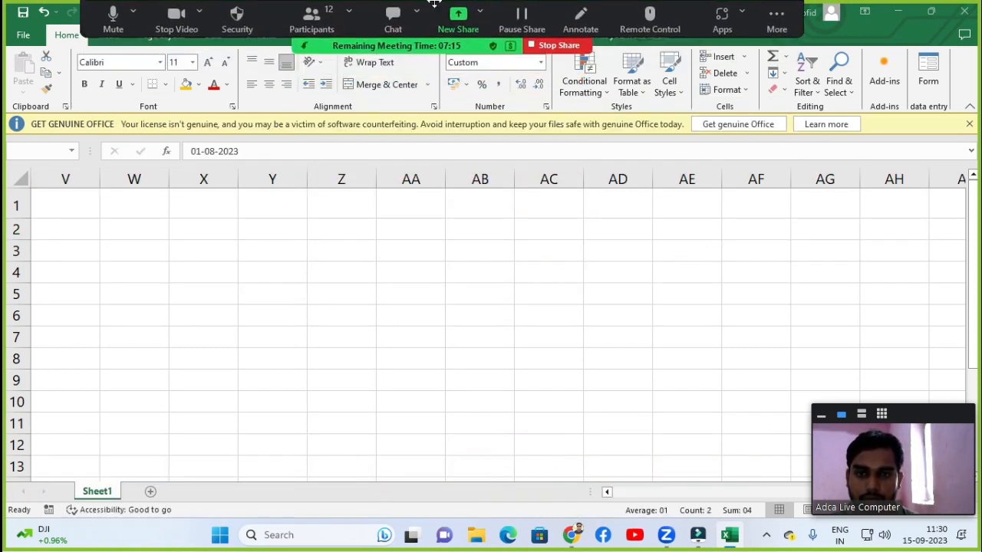
click(390, 201)
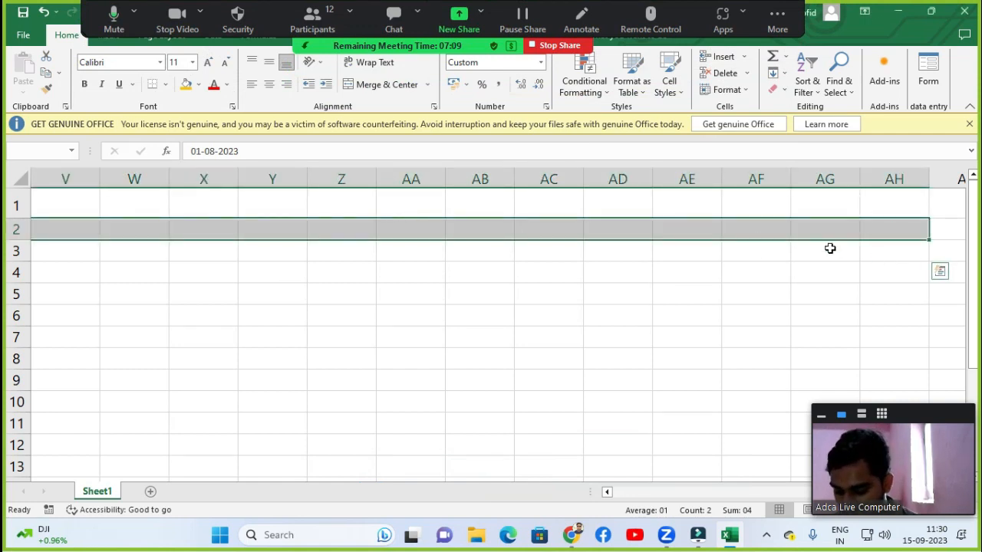
key(alt)
key(e)
key(i)
key(s)
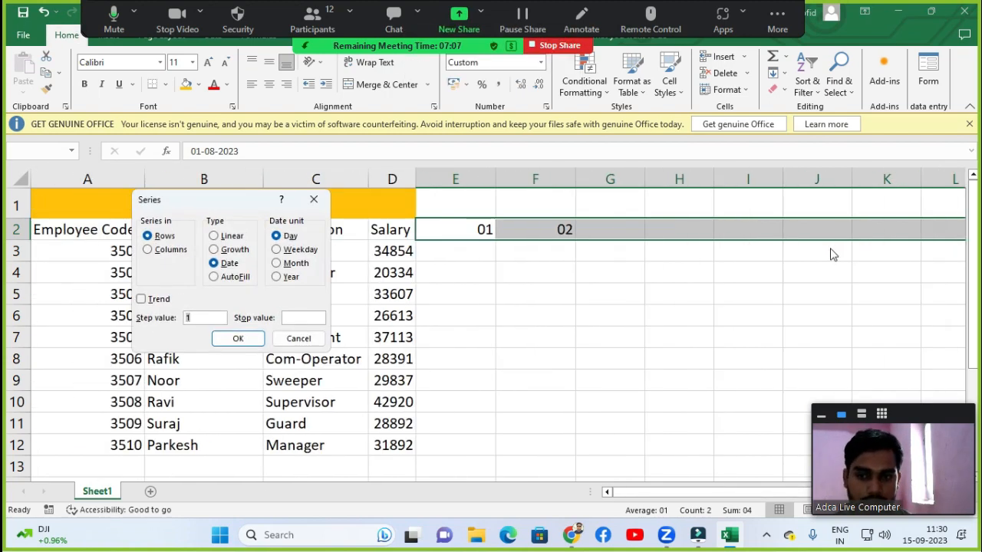
key(Return)
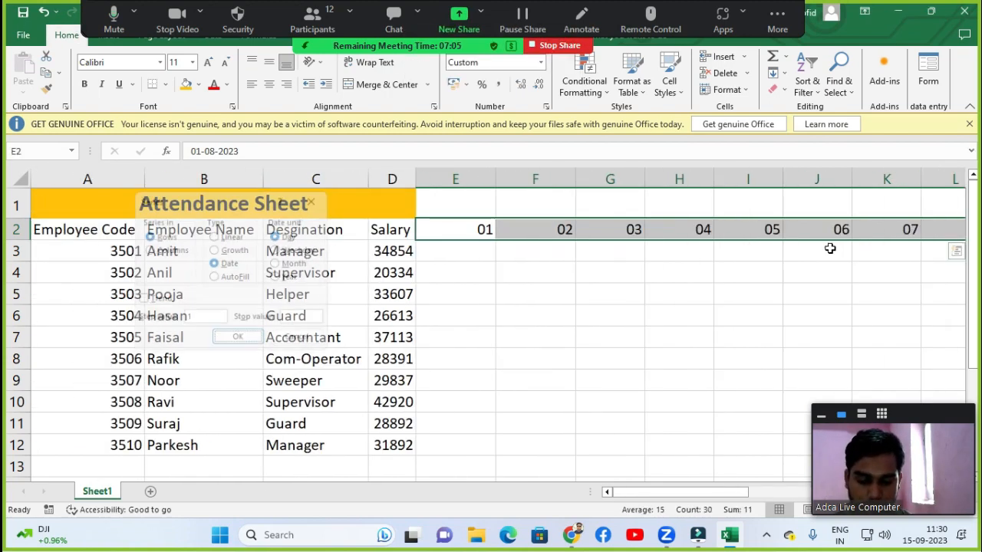
Review the filled date series across row 2 up to the last date in AH2.
click(847, 237)
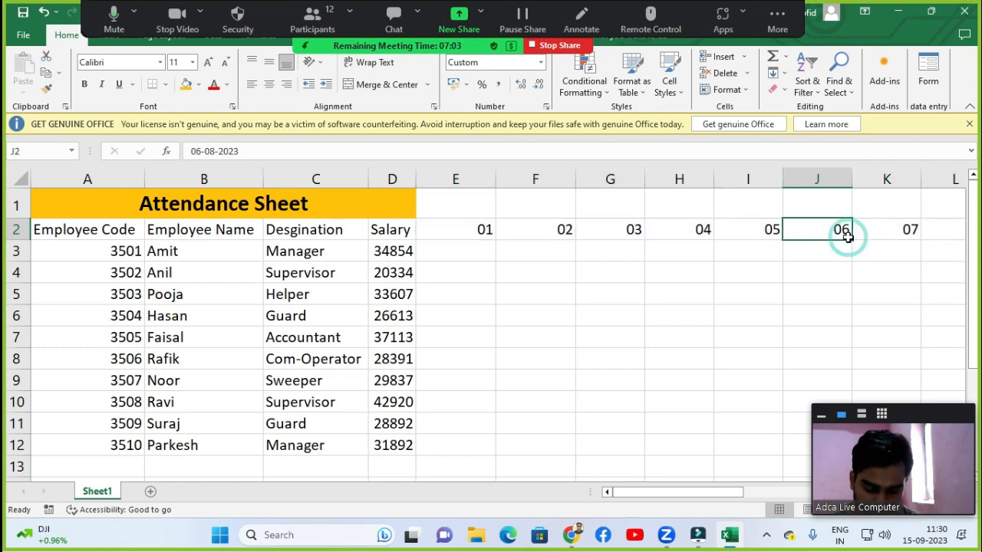
key(Right)
key(Right)
key(Right)
key(Right)
key(Right)
key(Right)
key(Right)
key(Right)
key(Right)
key(Right)
key(Right)
key(Right)
key(Right)
key(Right)
key(Right)
key(Right)
key(Right)
key(Right)
key(Right)
key(Right)
key(Right)
key(Right)
key(Right)
key(Right)
key(Right)
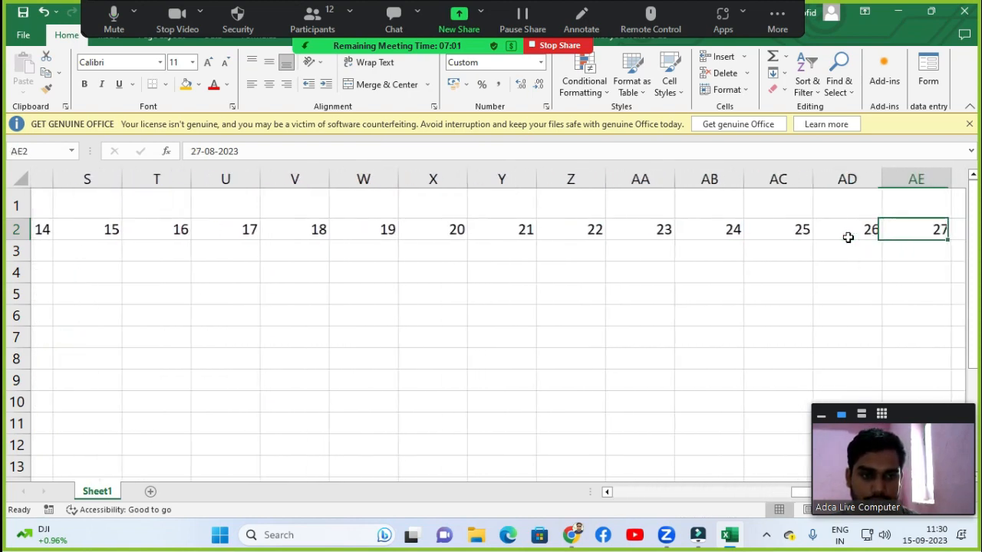
key(Right)
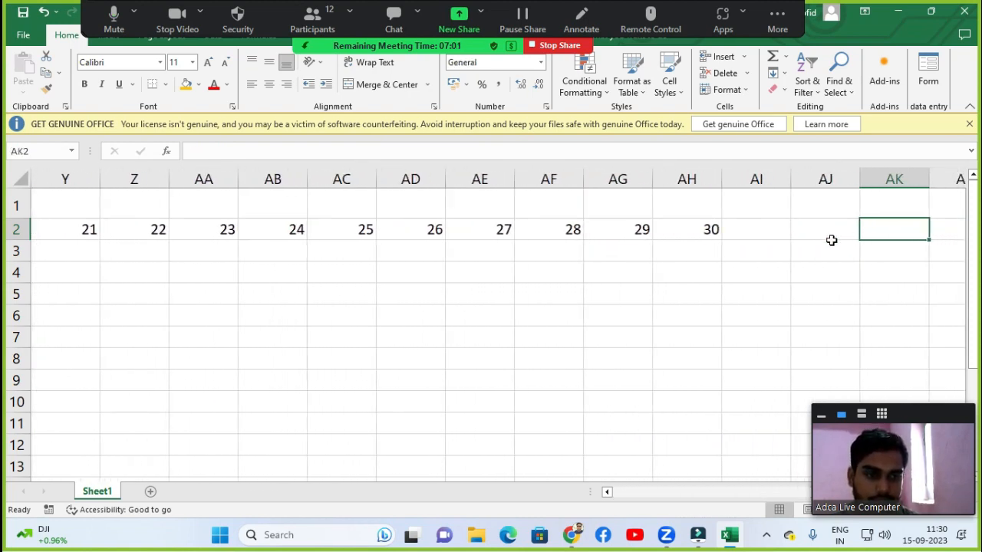
click(687, 228)
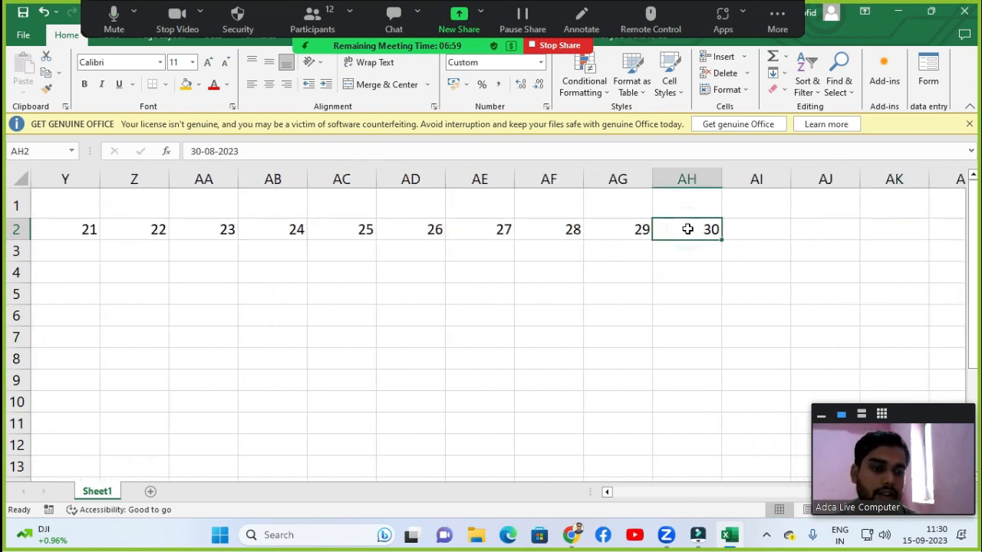
click(753, 238)
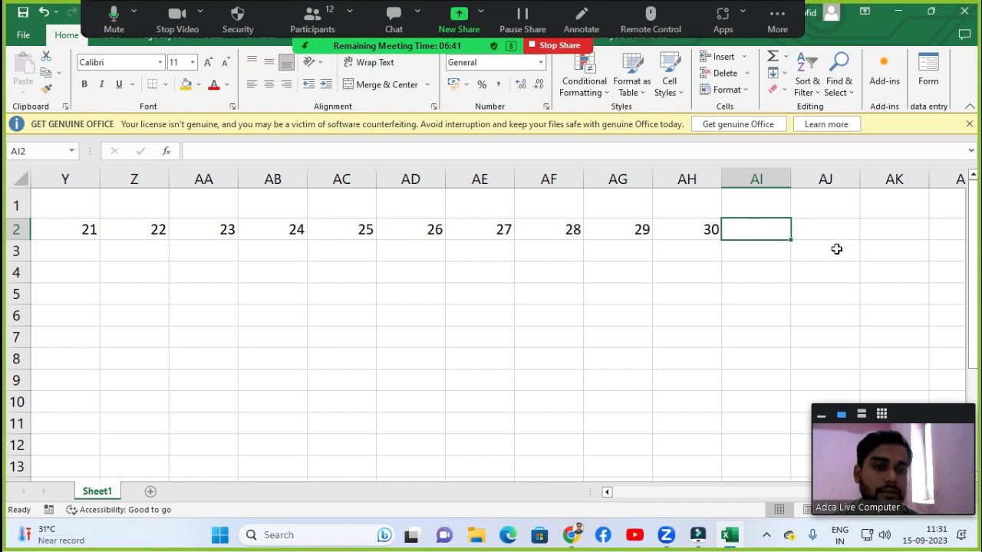
Inspect the first date cells at the start of row 2 above the table.
click(561, 202)
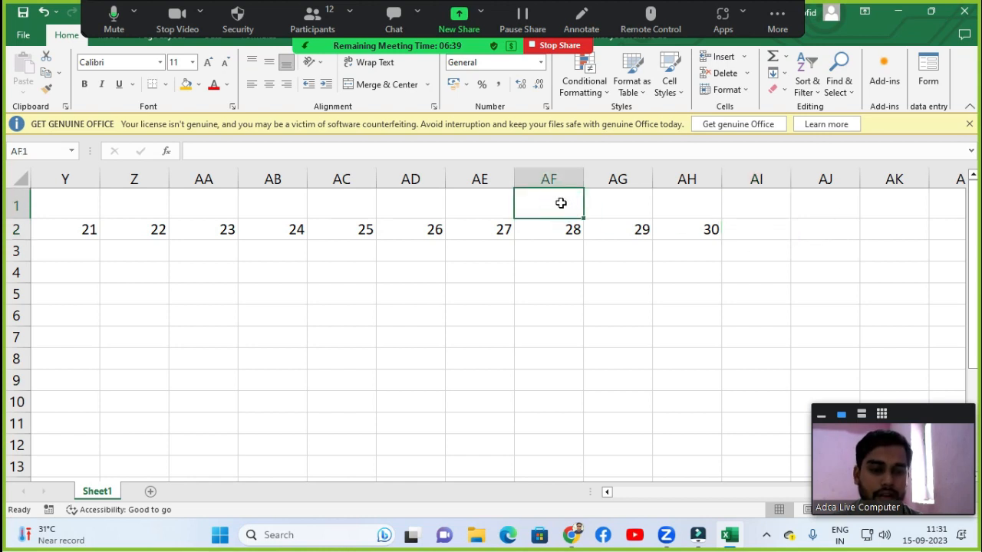
key(Left)
key(Left)
key(Left)
key(Left)
key(Left)
key(Left)
key(Left)
key(Left)
key(Left)
key(Left)
key(Left)
key(Left)
key(Left)
key(Left)
key(Left)
key(Left)
key(Left)
key(Left)
key(Left)
key(Left)
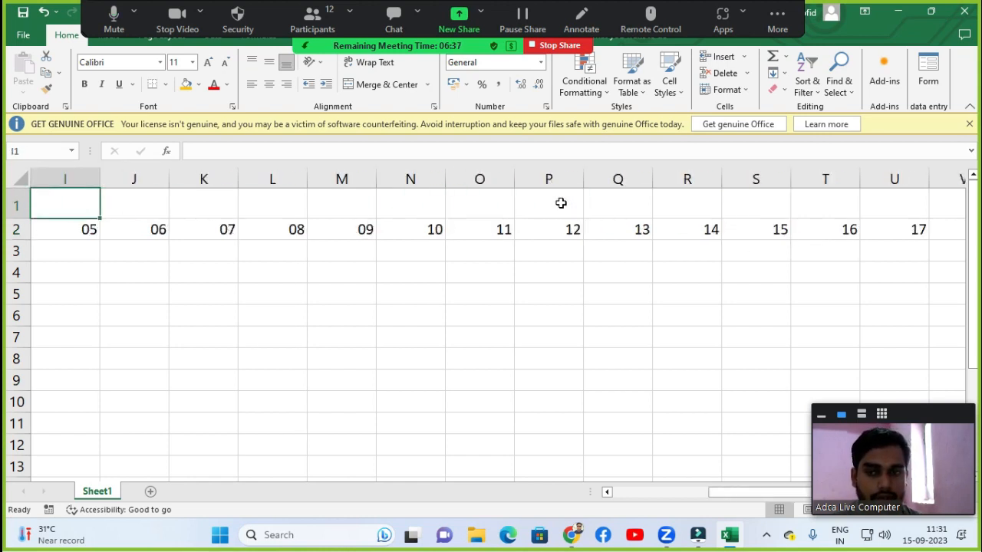
click(451, 210)
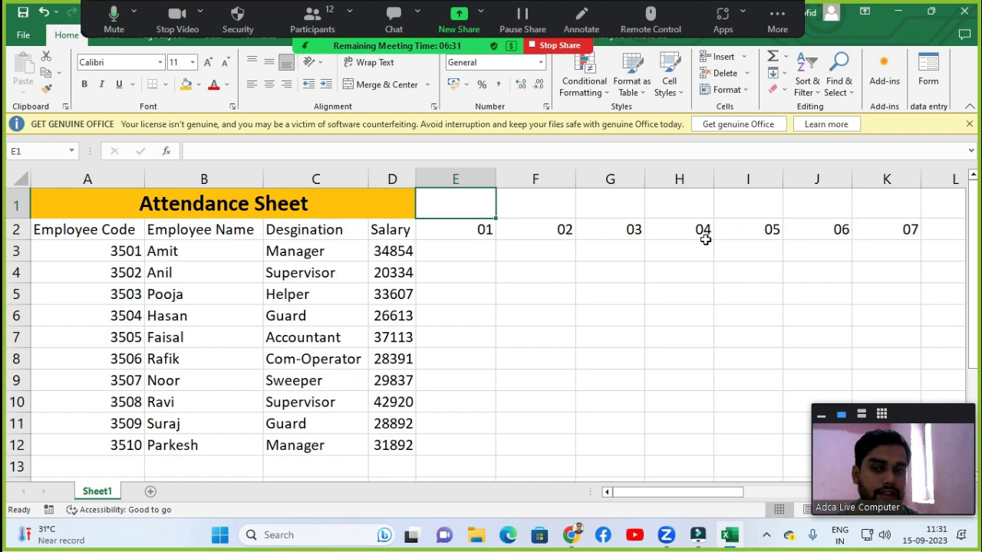
click(464, 228)
click(472, 190)
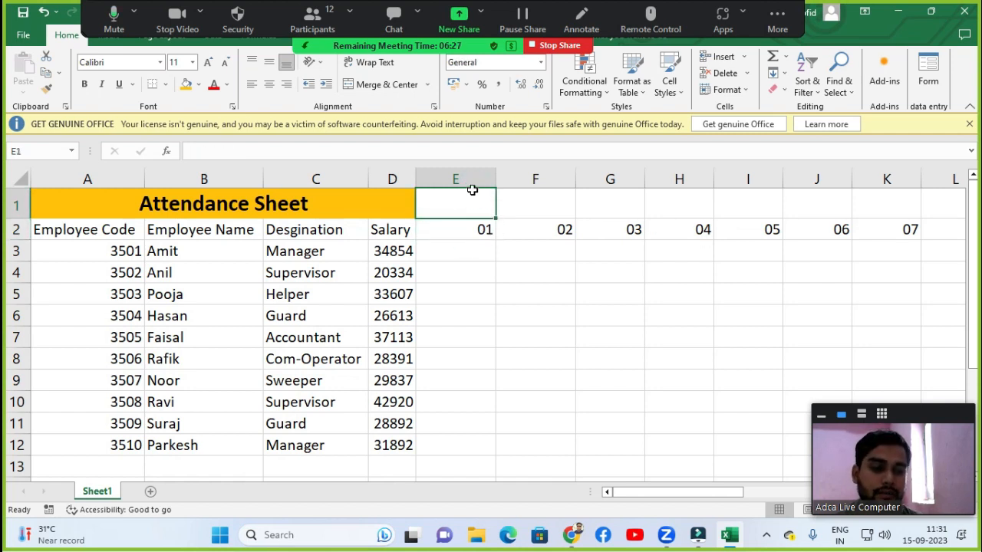
click(543, 232)
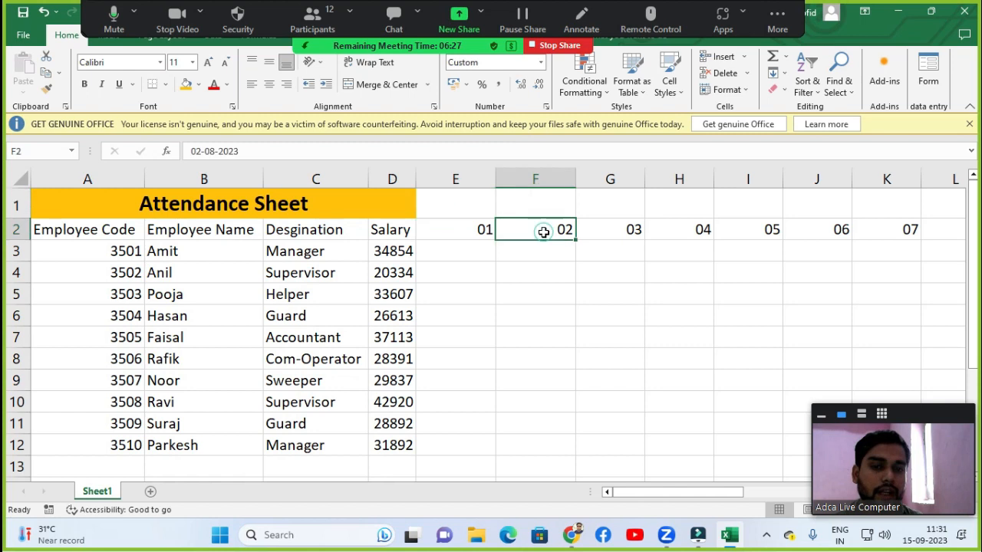
click(618, 225)
click(699, 247)
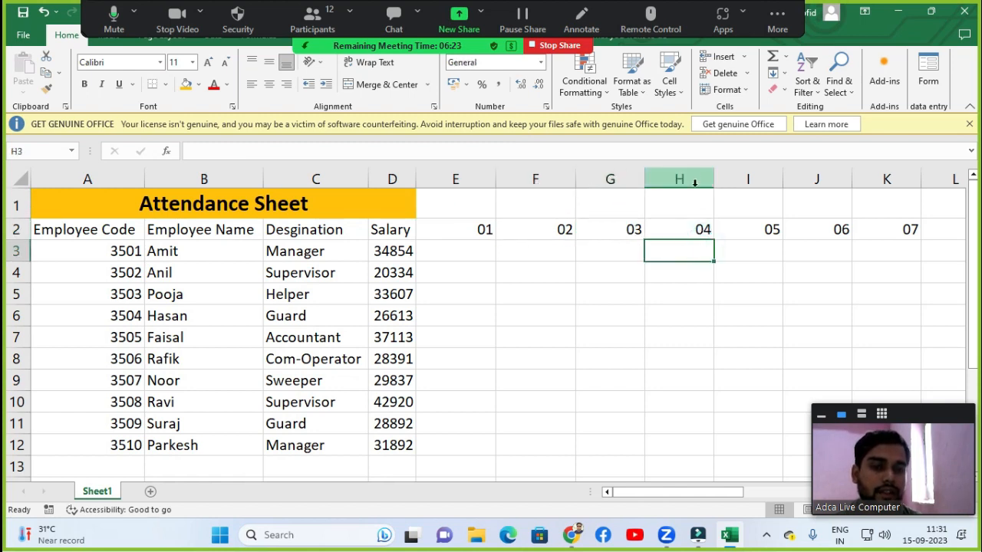
Enter the formula =TEXT(E2,"ddd") in E1 to show the weekday name of the first date.
click(447, 210)
text(=text()
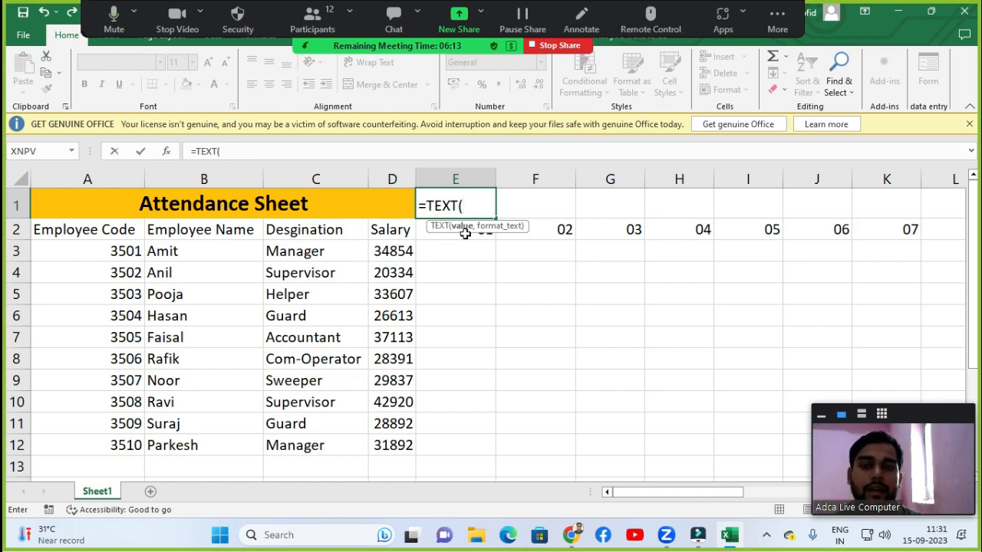
click(426, 235)
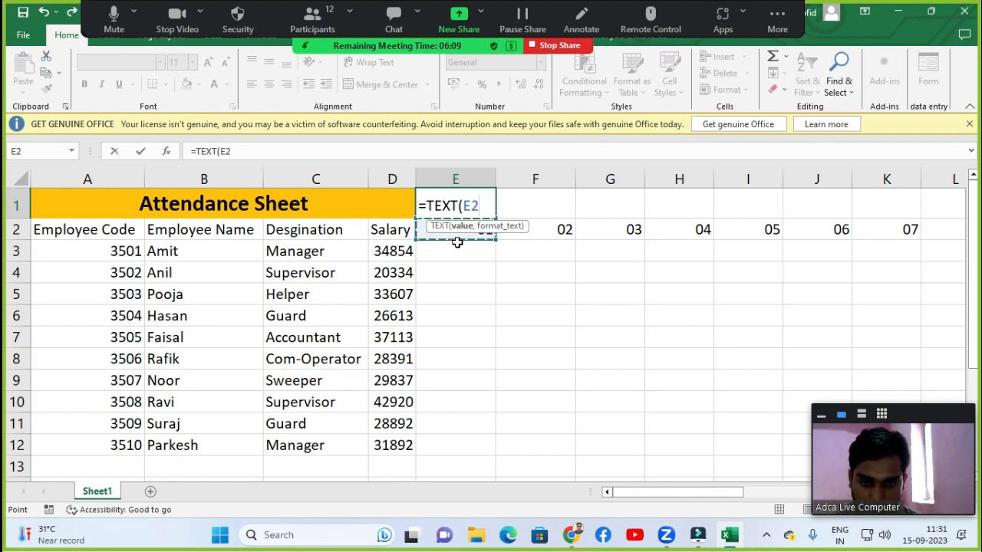
text(,)
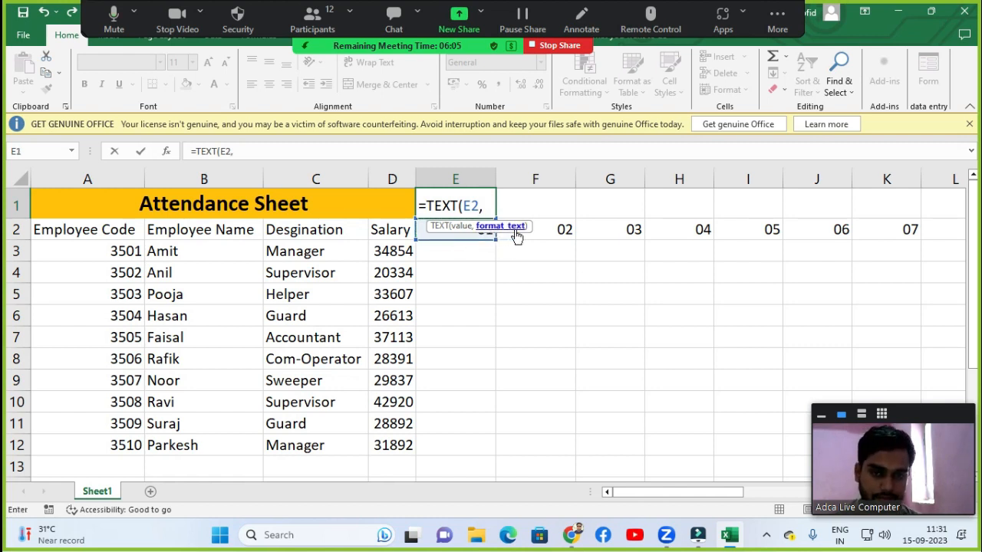
text("ddd)
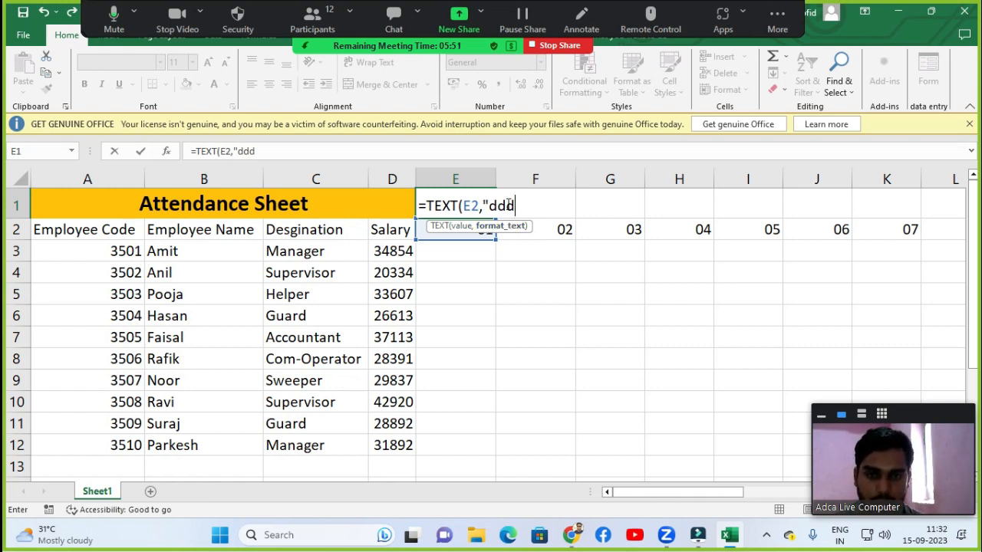
text("))
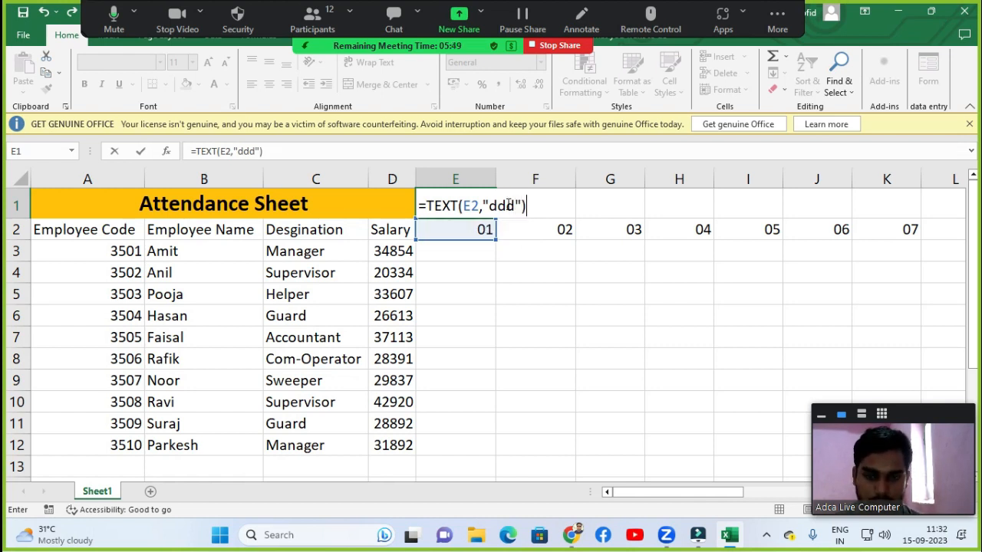
key(Return)
Zoom out the sheet and autofit the Salary column width so all salaries display.
click(463, 209)
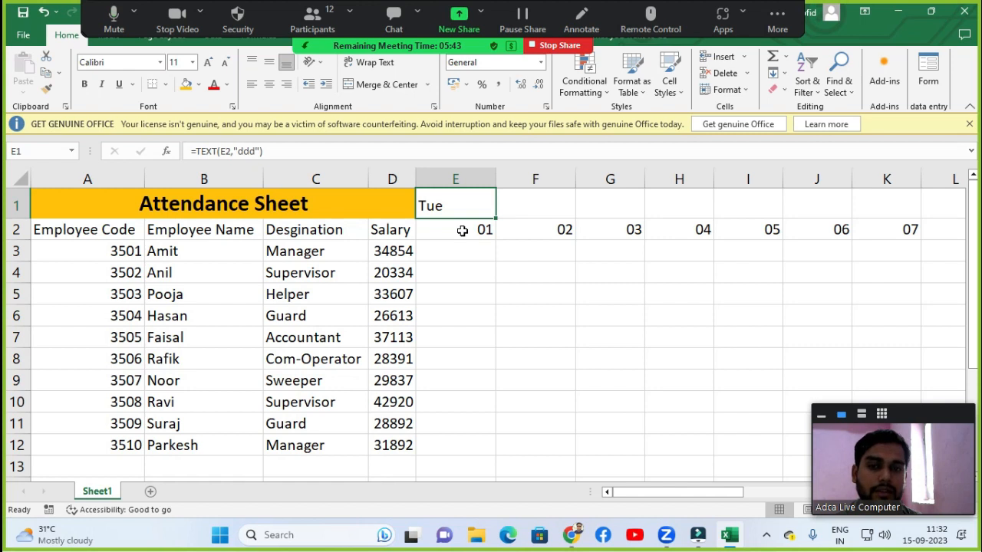
click(462, 230)
click(462, 209)
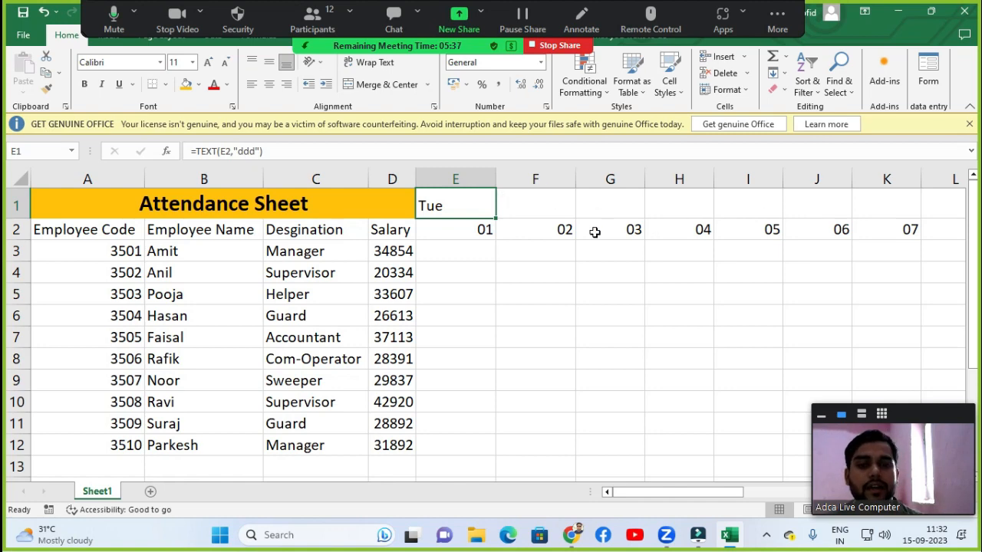
ctrl+scroll(464, 273, down, 2)
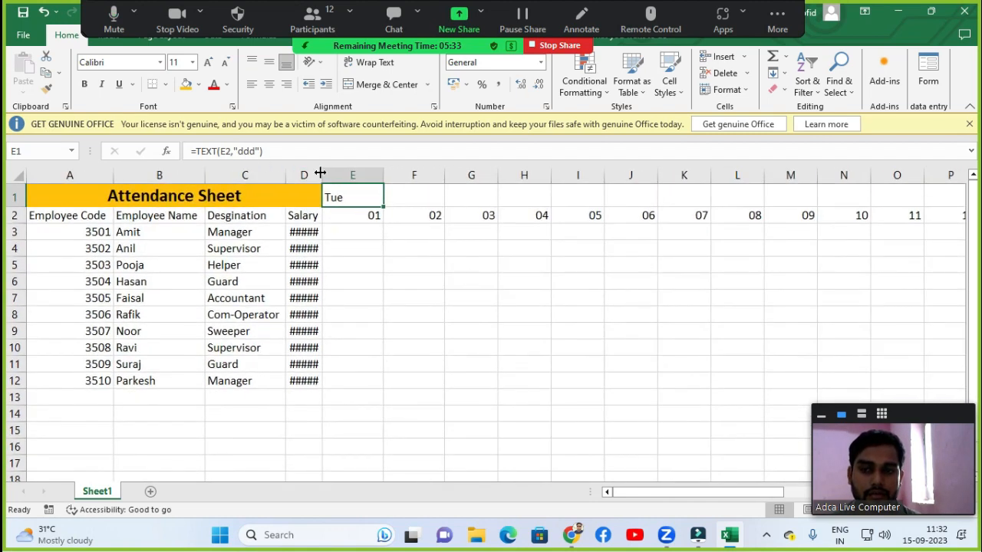
double_click(320, 173)
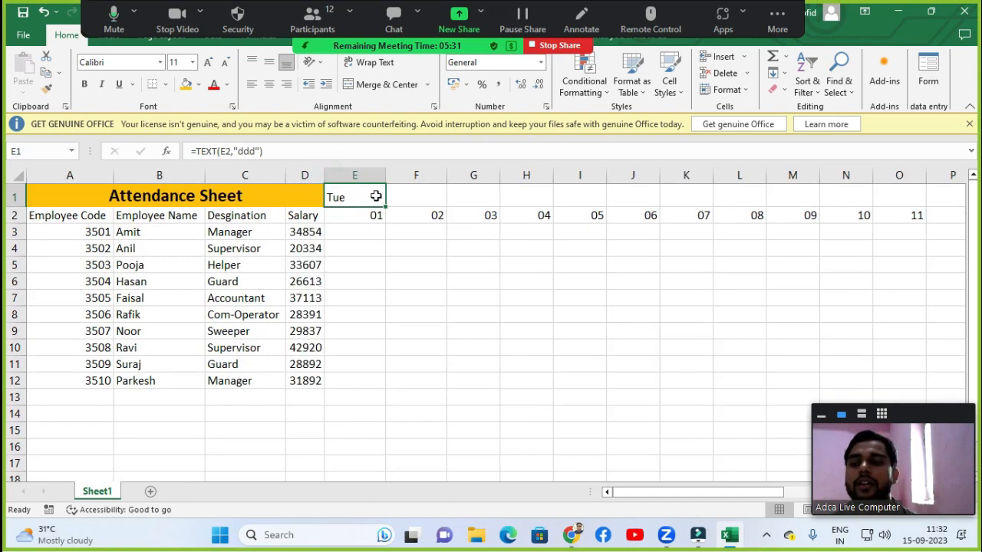
Fill the weekday formula across row 1 from E1 through AH1 in one entry.
key(shift+Right)
key(shift+Right)
key(shift+Right)
key(shift+Right)
key(shift+Right)
key(shift+Right)
key(shift+Right)
key(shift+Right)
key(shift+Right)
key(shift+Right)
key(shift+Right)
key(shift+Right)
key(shift+Right)
key(shift+Right)
key(shift+Right)
key(shift+Right)
key(shift+Right)
key(shift+Right)
key(shift+Right)
key(shift+Right)
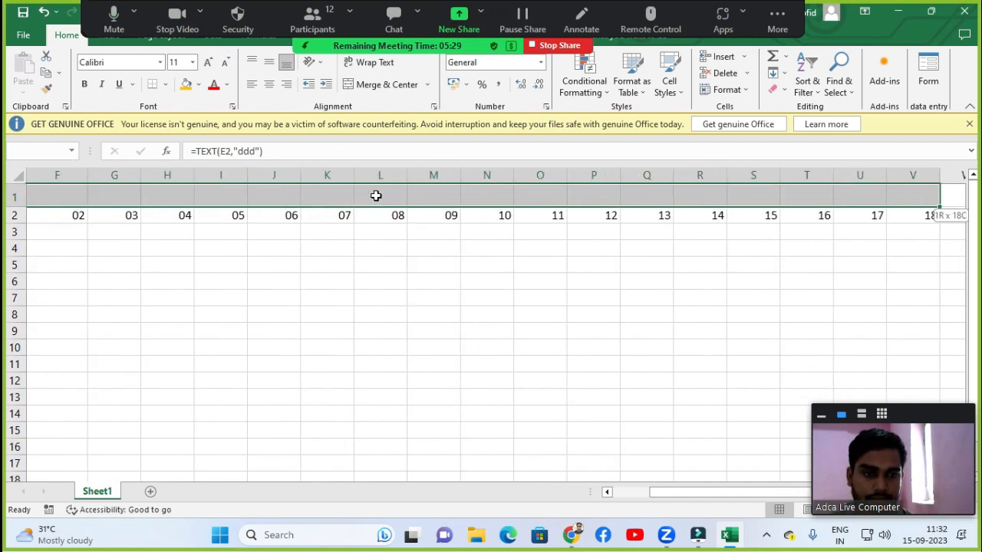
key(shift+Right)
key(shift+Right)
key(shift+Right)
key(shift+Right)
key(shift+Right)
key(shift+Right)
key(shift+Right)
key(shift+Right)
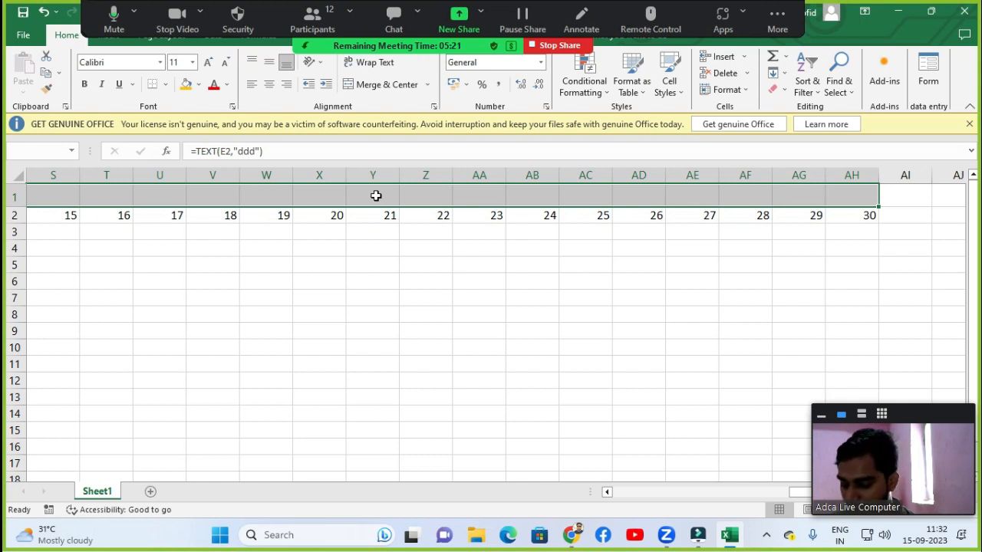
key(ctrl+Return)
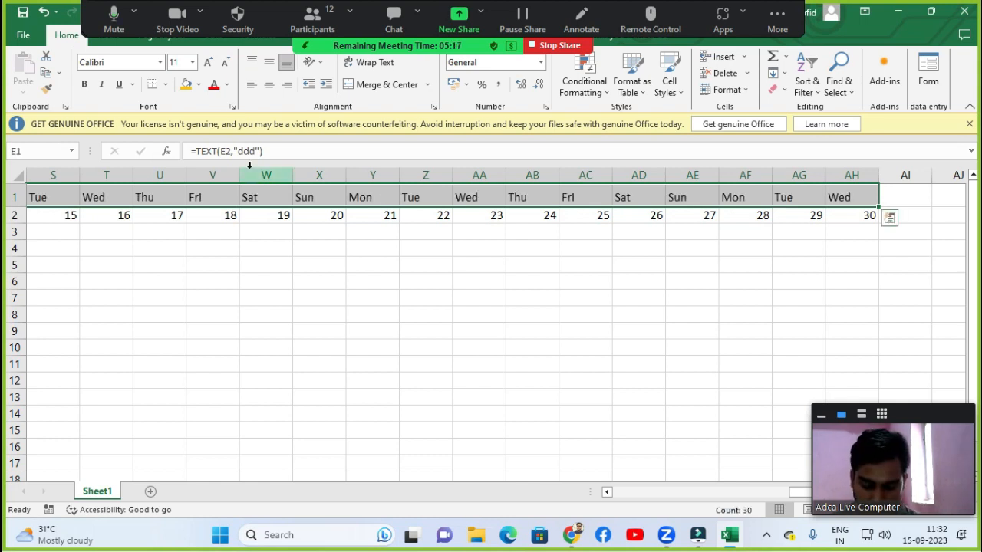
Review the weekday cells across row 1 and their formulas up to the last date column.
key(ctrl+Home)
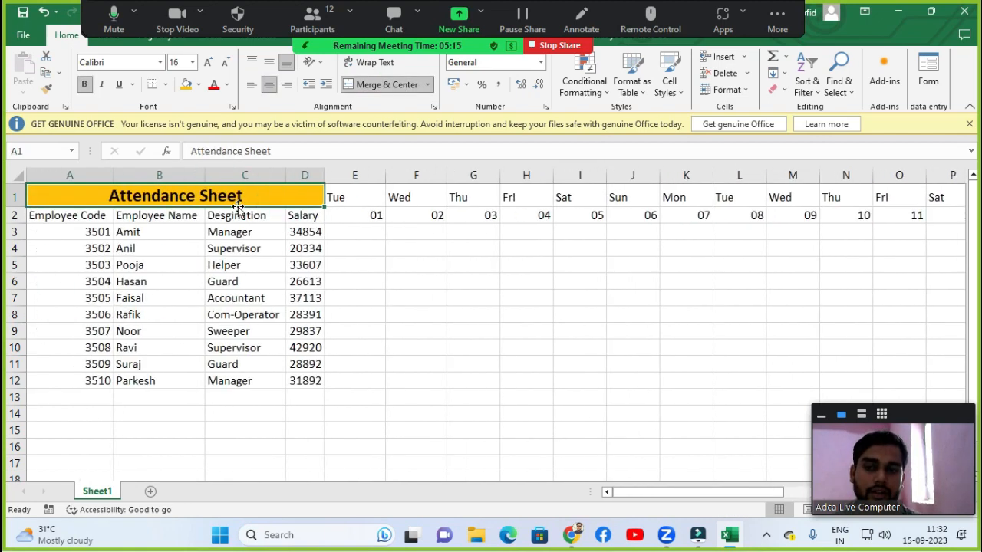
click(354, 198)
click(407, 198)
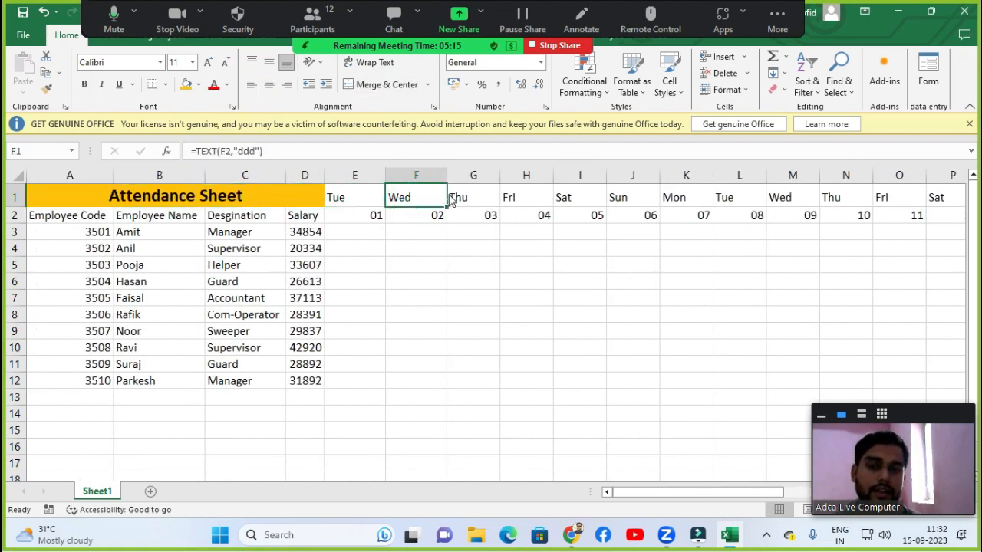
click(529, 198)
click(574, 197)
click(623, 197)
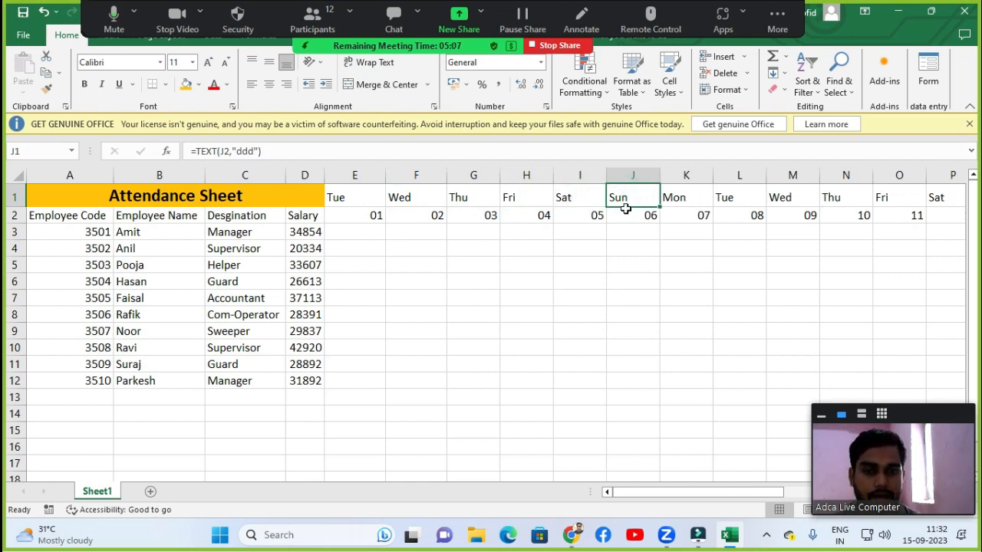
key(Right)
key(Right)
key(Right)
key(Right)
key(Right)
key(Right)
key(Right)
key(Right)
key(Right)
key(Right)
key(Right)
key(Right)
key(Right)
key(Right)
key(Right)
key(Right)
key(Right)
key(Right)
key(Right)
key(Right)
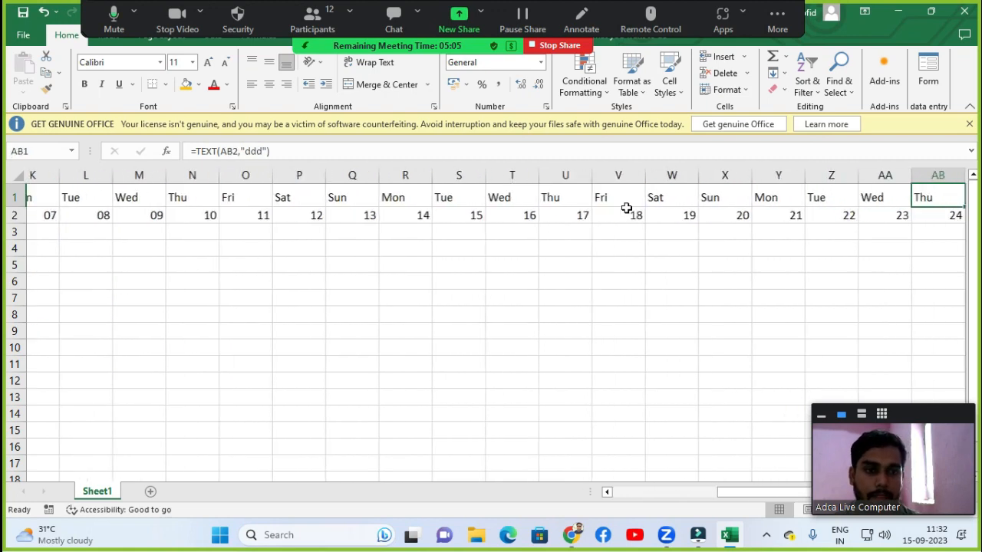
key(Right)
key(Right)
key(Right)
key(Right)
key(Right)
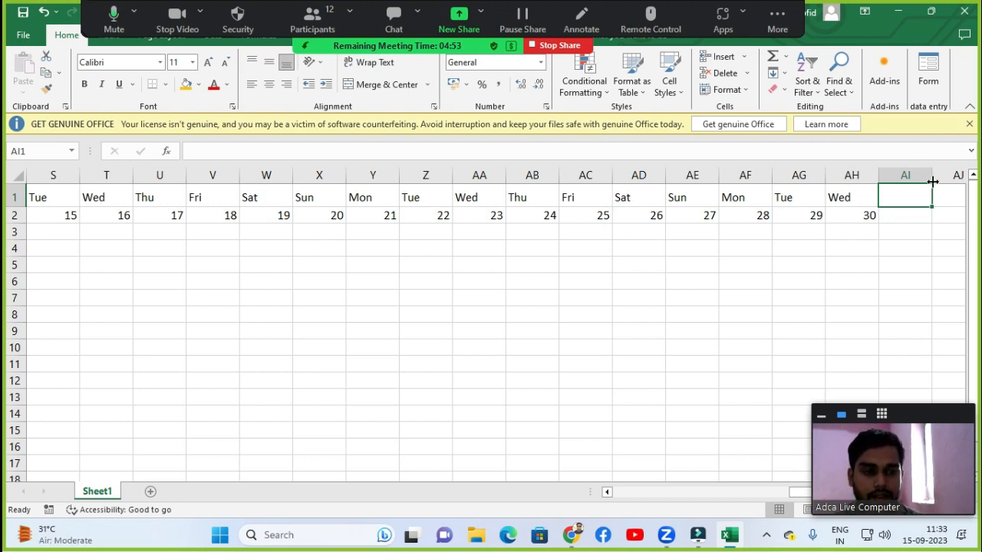
text(Presnt)
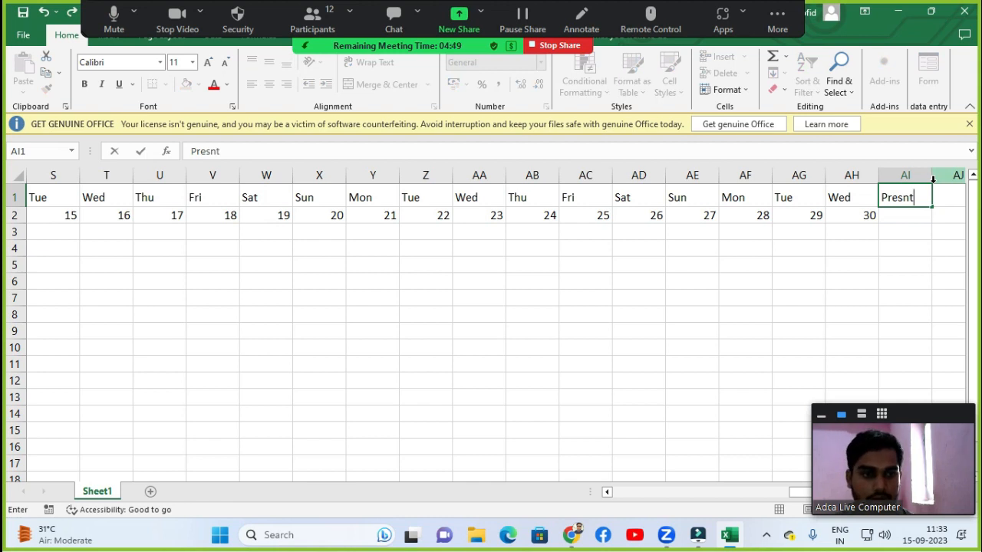
key(BackSpace)
key(BackSpace)
key(BackSpace)
key(BackSpace)
key(BackSpace)
key(BackSpace)
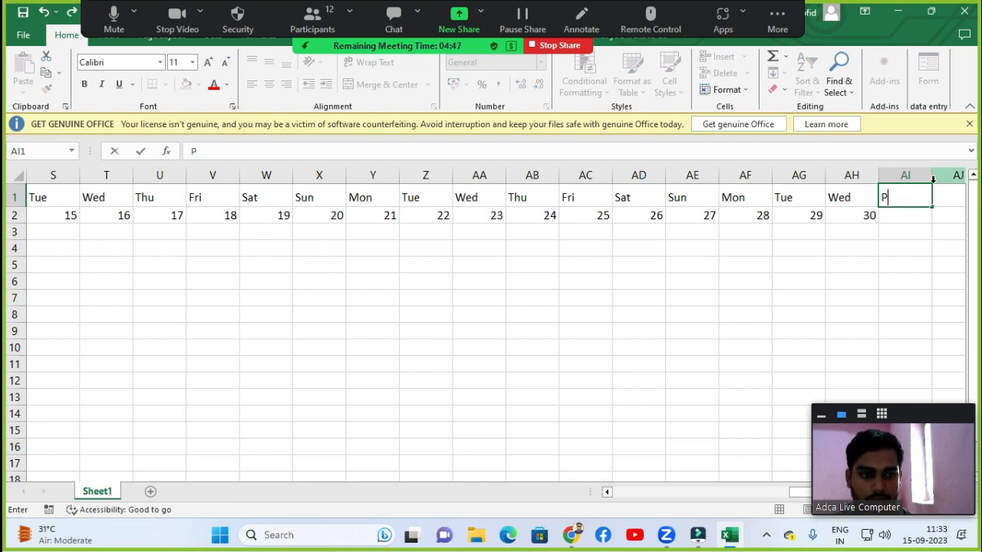
key(Return)
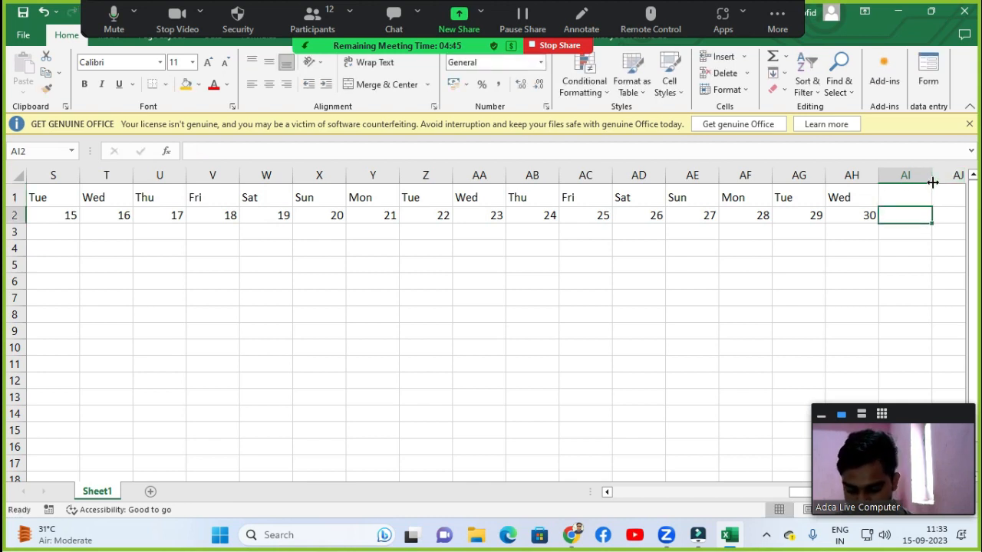
Add the column headers Presnt, Absent and Holiday in AI2 through AK2 after the dates.
text(Presnt)
key(Tab)
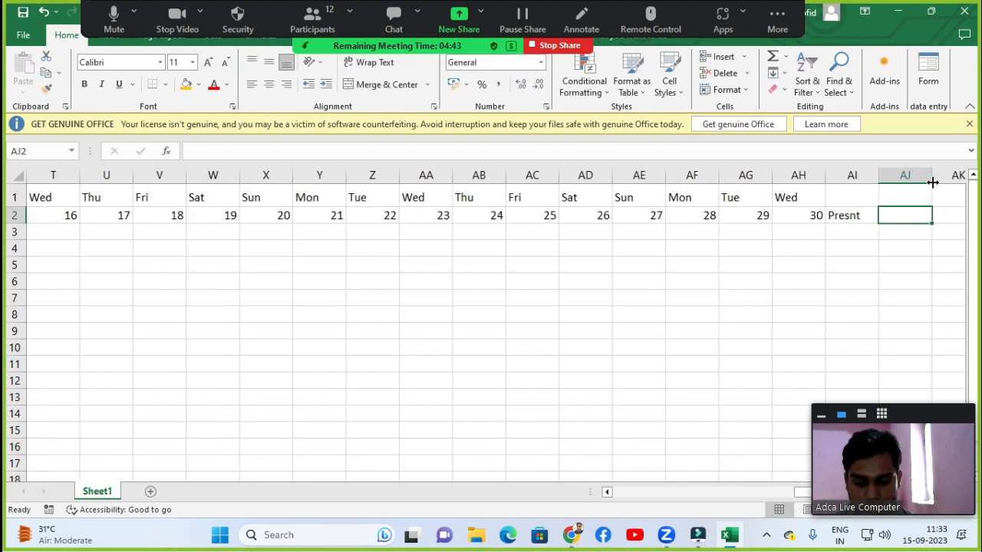
text(A)
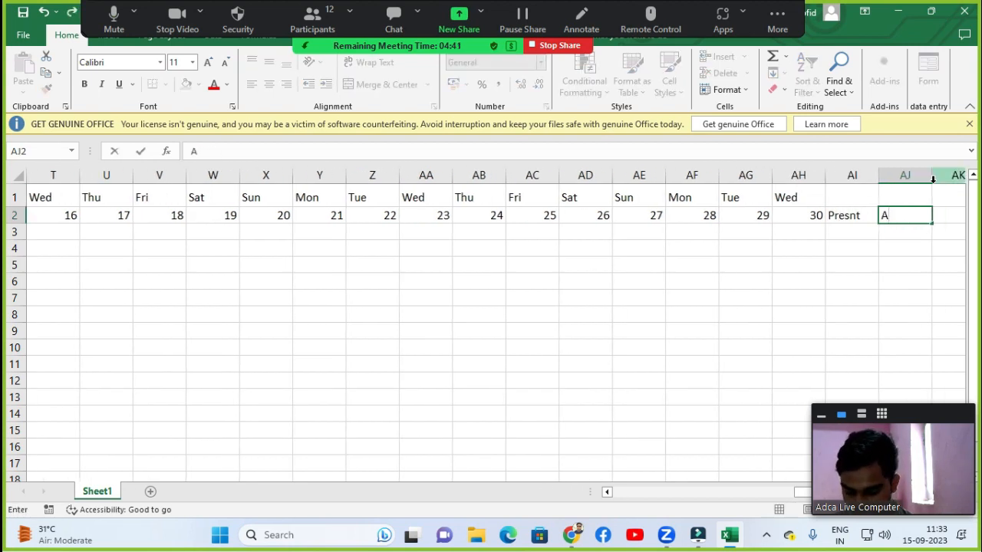
text(bsent)
key(Tab)
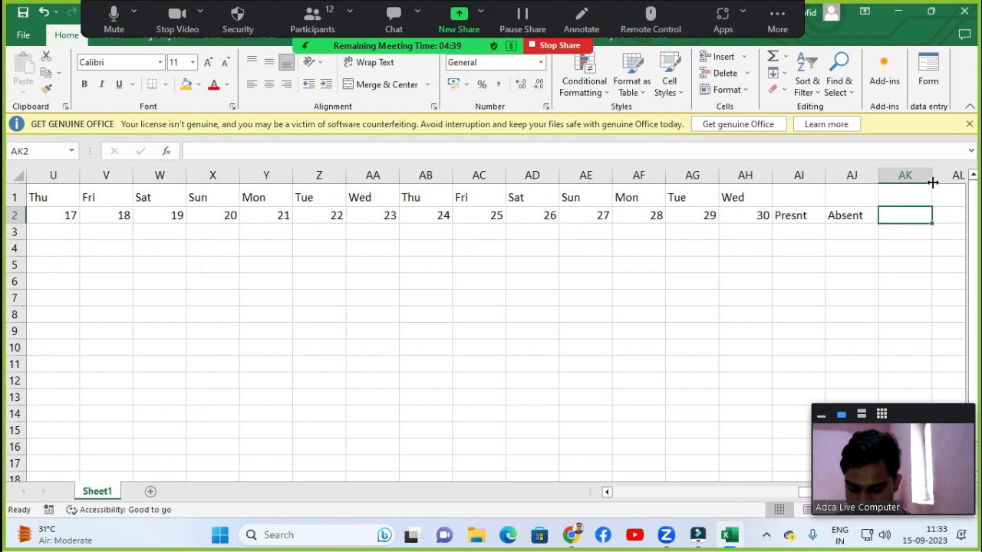
text(Holiday)
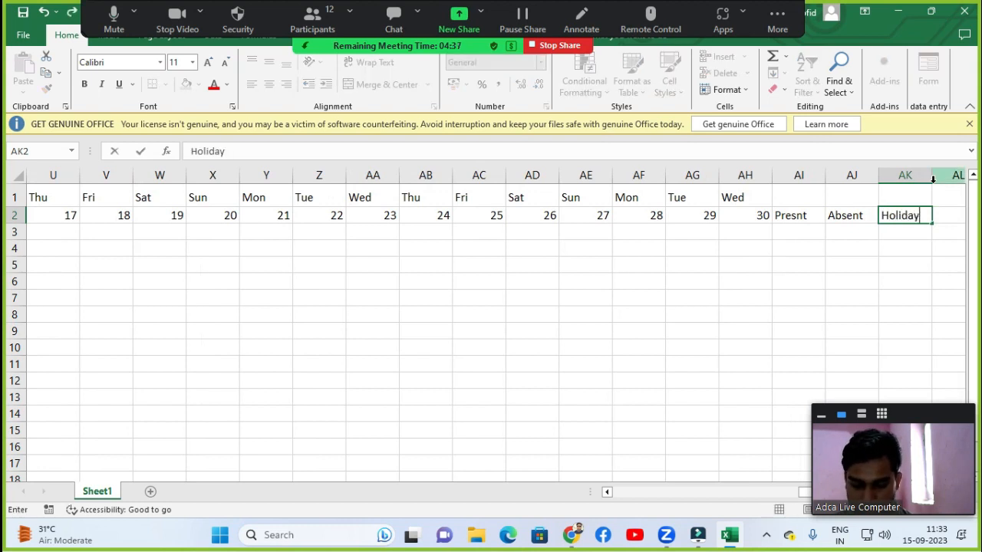
key(Tab)
Add the header Total Day in AL2.
text(Total)
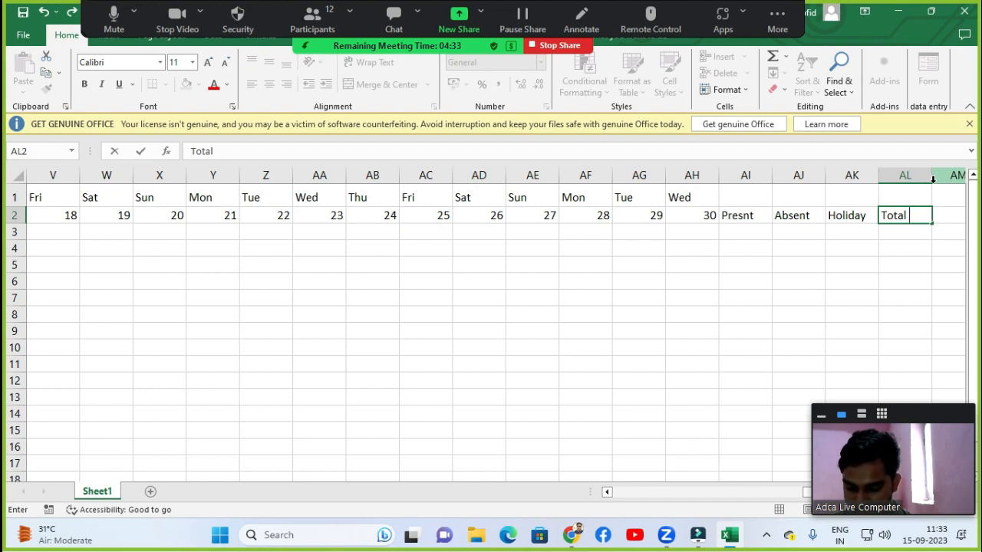
text( Dat)
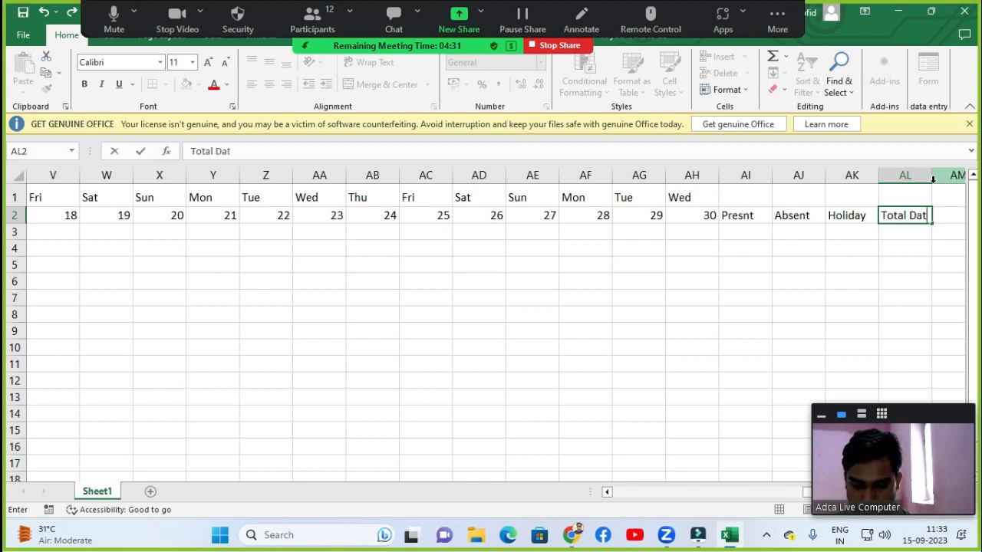
key(BackSpace)
key(BackSpace)
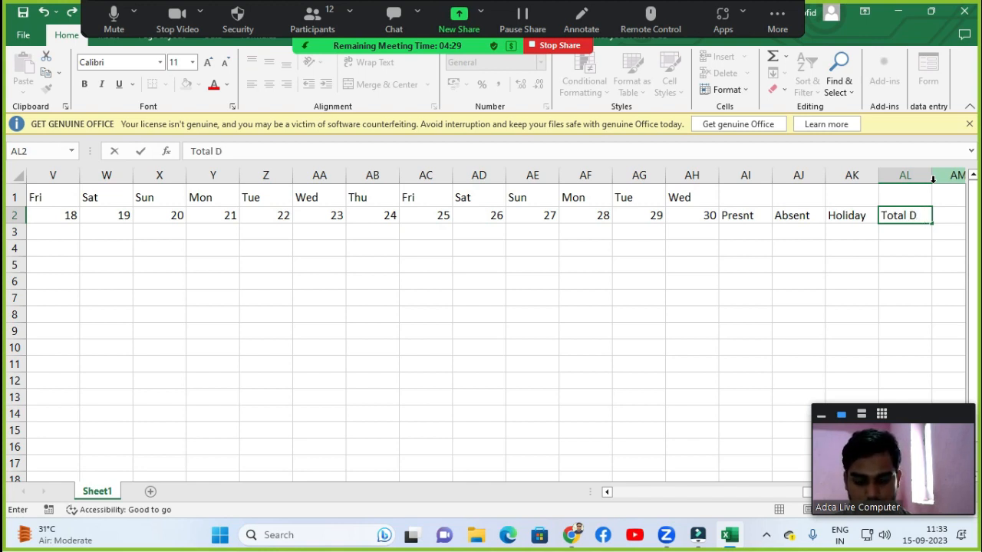
text(ay)
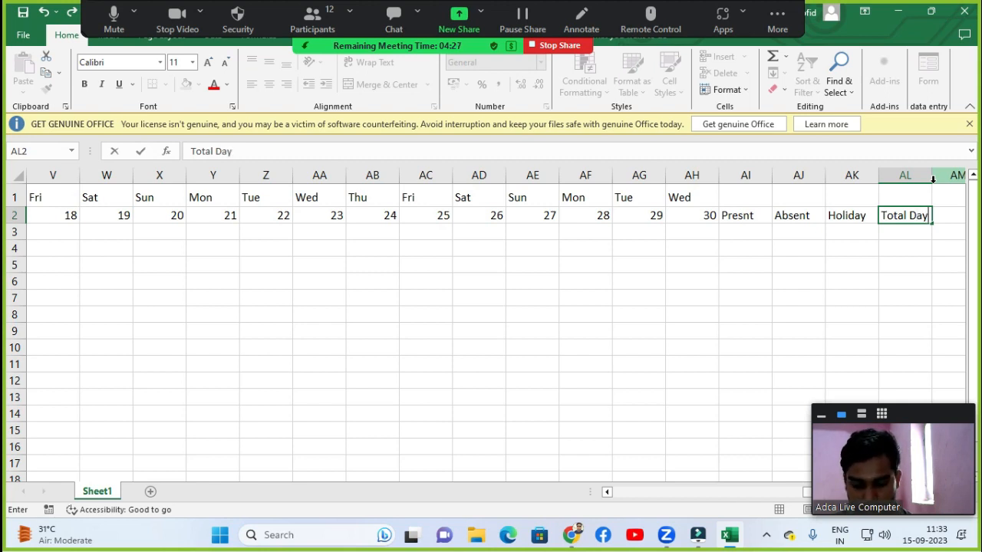
key(Return)
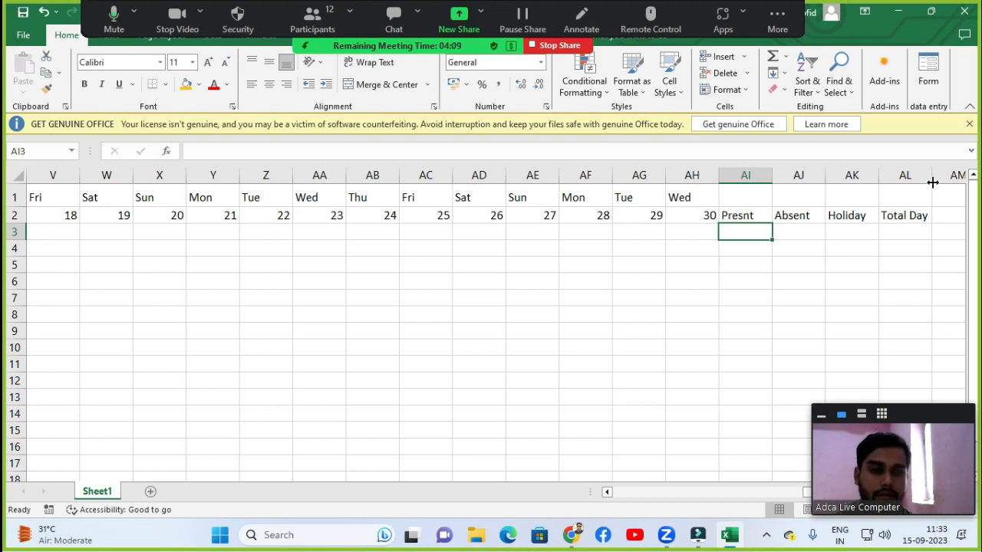
Return to the start of the table and select the first employee's attendance cell under day 01.
key(Left)
key(Left)
key(Left)
key(Left)
key(Left)
key(Left)
key(Left)
key(Left)
key(Left)
key(Left)
key(Left)
key(Left)
key(Left)
key(Left)
key(Left)
key(Left)
key(Left)
key(Left)
key(Left)
key(Left)
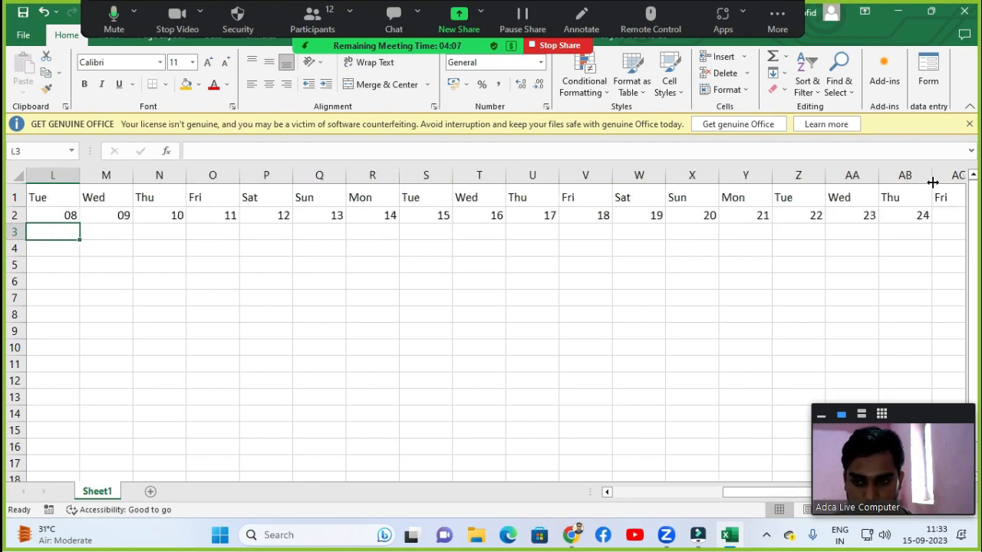
key(Left)
key(Left)
key(Left)
key(Left)
key(Left)
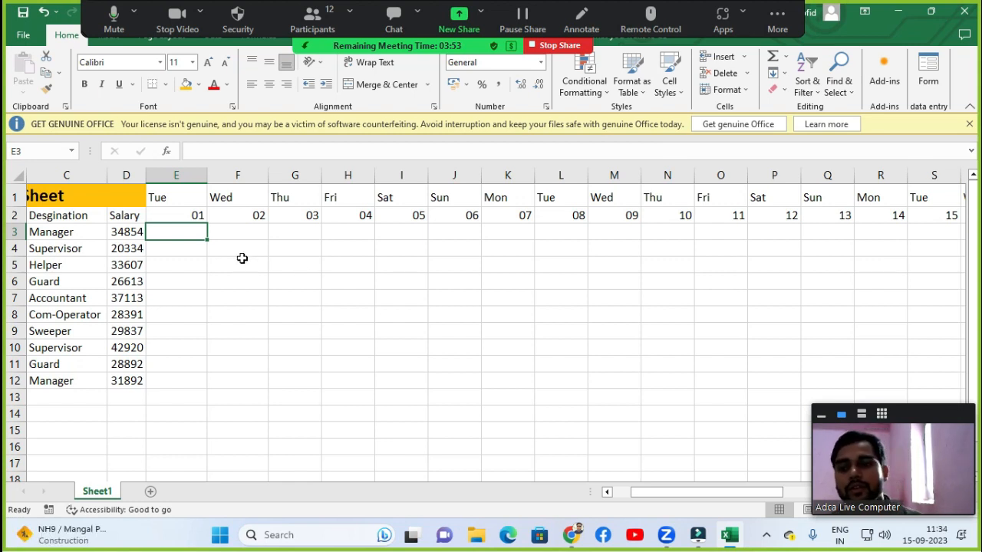
key(Left)
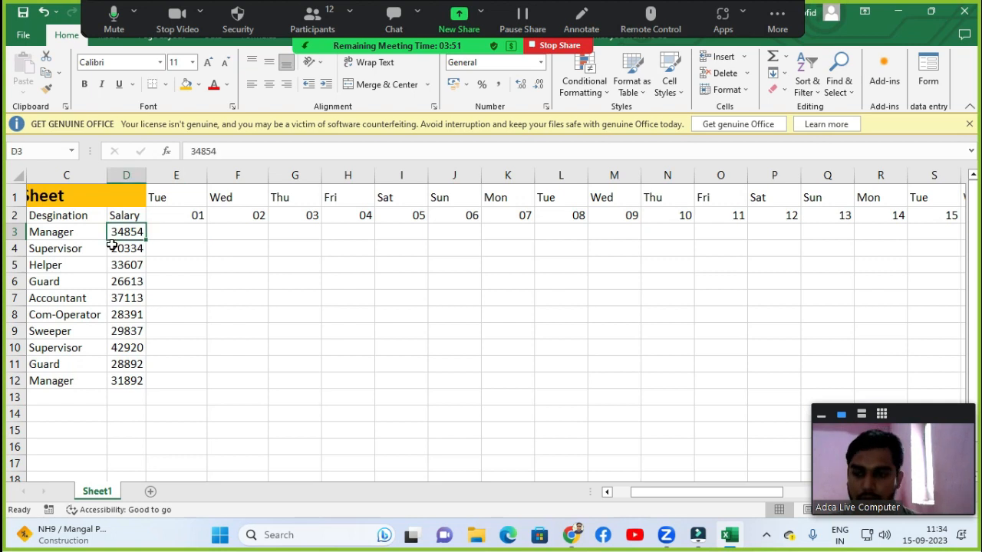
key(Home)
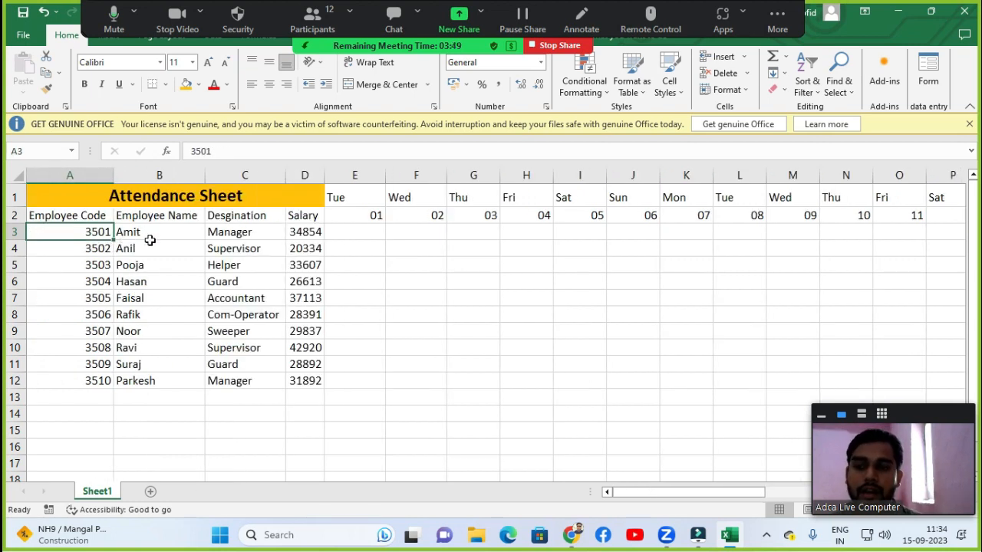
click(238, 235)
click(309, 239)
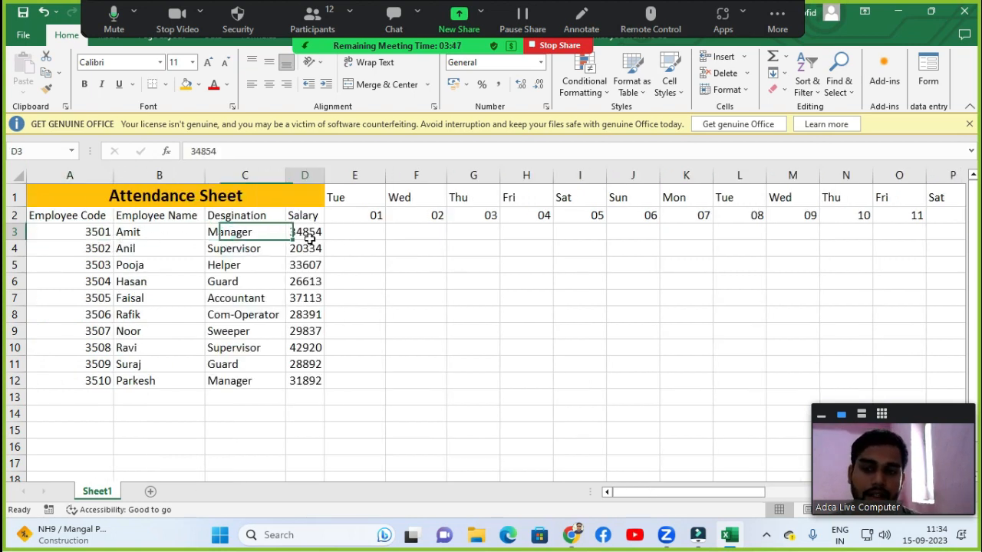
click(348, 234)
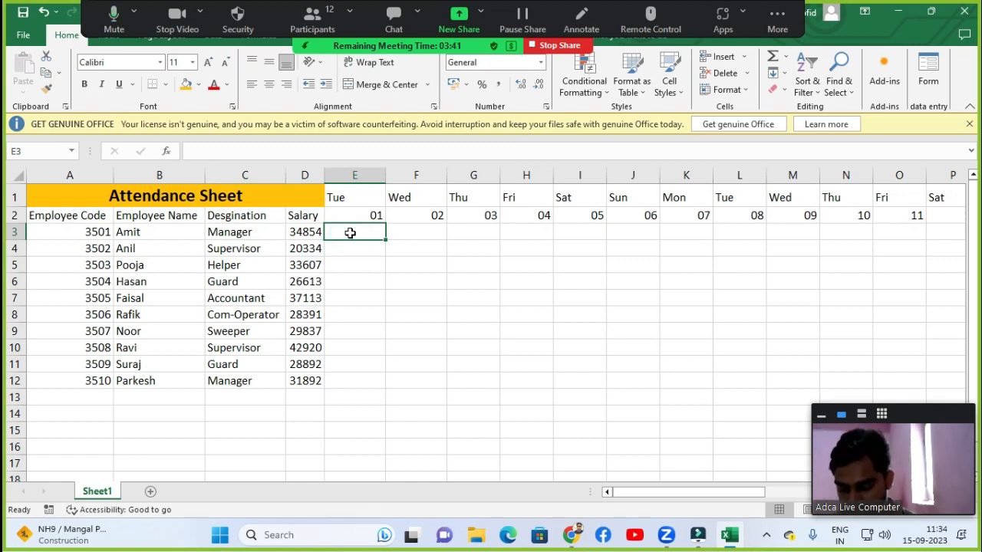
Enter p as attendance for the first employee on days 01 through 06.
text(p)
key(Tab)
text(p)
key(Tab)
text(p)
key(Tab)
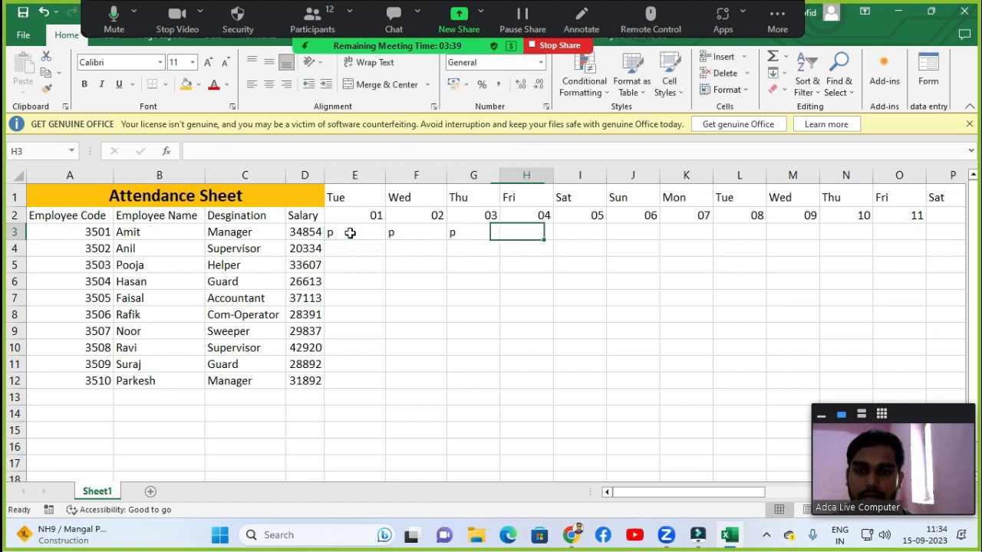
text(p)
key(Tab)
text(p)
key(Tab)
text(p)
key(Tab)
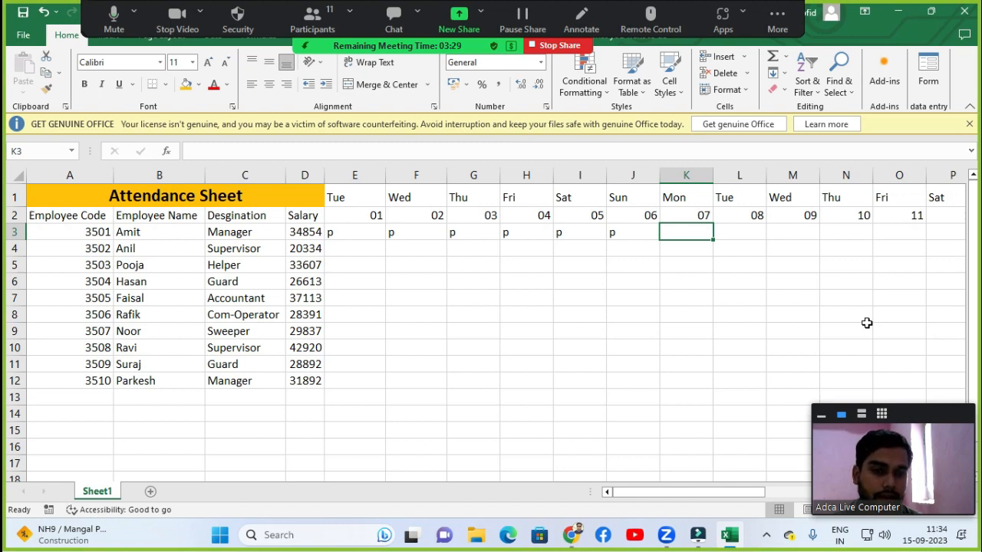
Clear the first employee's entries for days 02 through 06, keeping only day 01.
click(626, 237)
key(Delete)
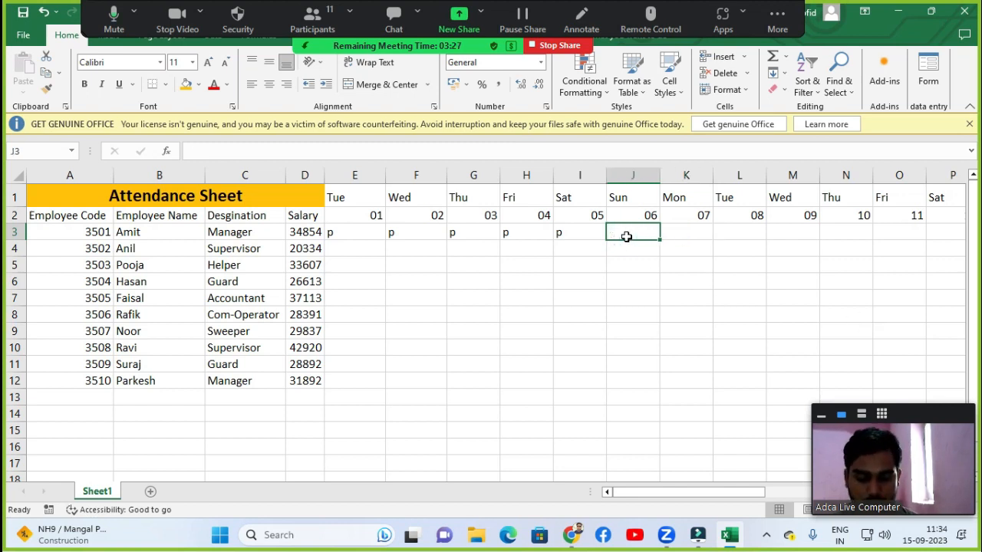
key(Left)
key(Delete)
key(Left)
key(Delete)
key(Left)
key(Delete)
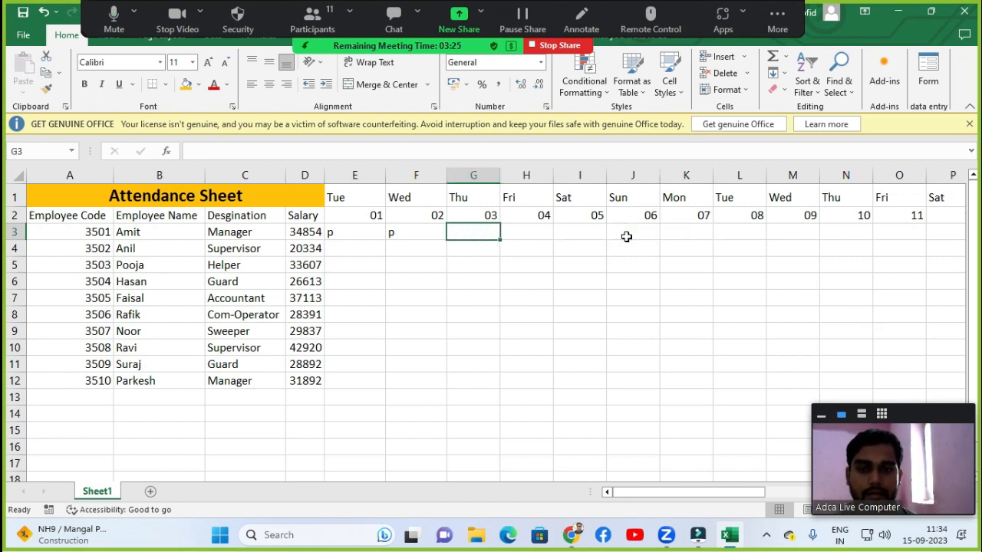
key(Left)
key(Delete)
key(Left)
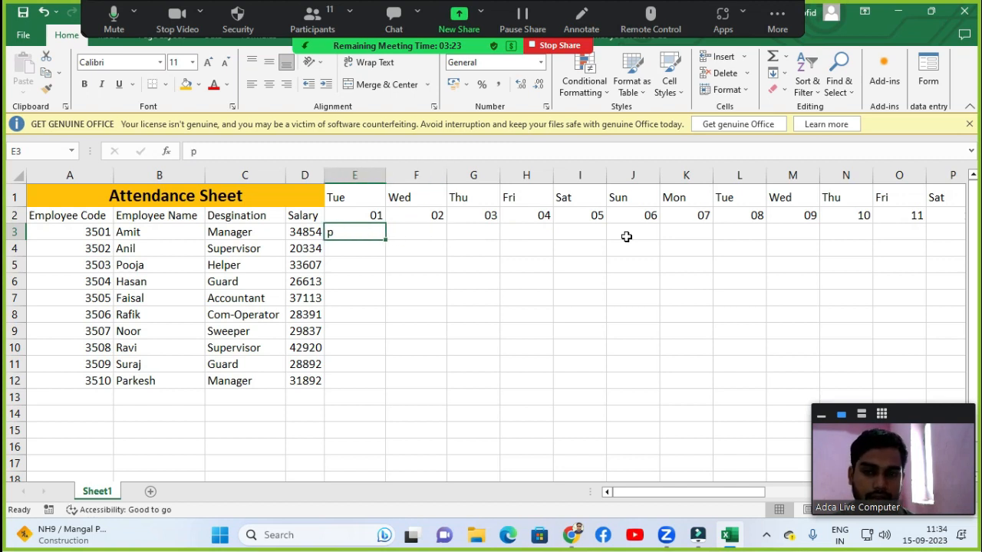
Fill p into every employee's attendance cell for days 01 to 30 at once.
key(shift+Down)
key(shift+Down)
key(shift+Down)
key(shift+Down)
key(shift+Down)
key(shift+Down)
key(shift+Down)
key(shift+Down)
key(shift+Down)
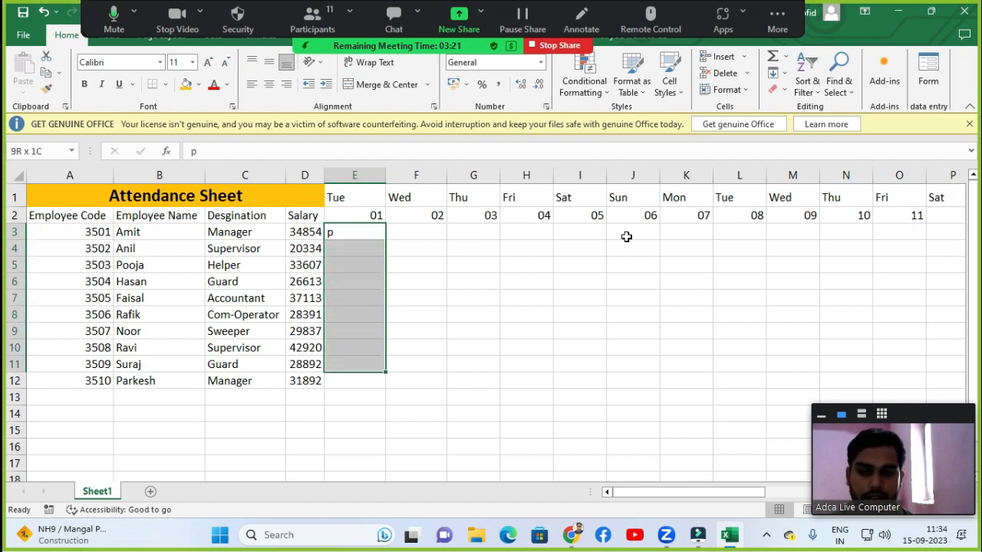
key(shift+Right)
key(shift+Right)
key(shift+Right)
key(shift+Right)
key(shift+Right)
key(shift+Right)
key(shift+Right)
key(shift+Right)
key(shift+Right)
key(shift+Right)
key(shift+Right)
key(shift+Right)
key(shift+Right)
key(shift+Right)
key(shift+Right)
key(shift+Right)
key(shift+Right)
key(shift+Right)
key(shift+Right)
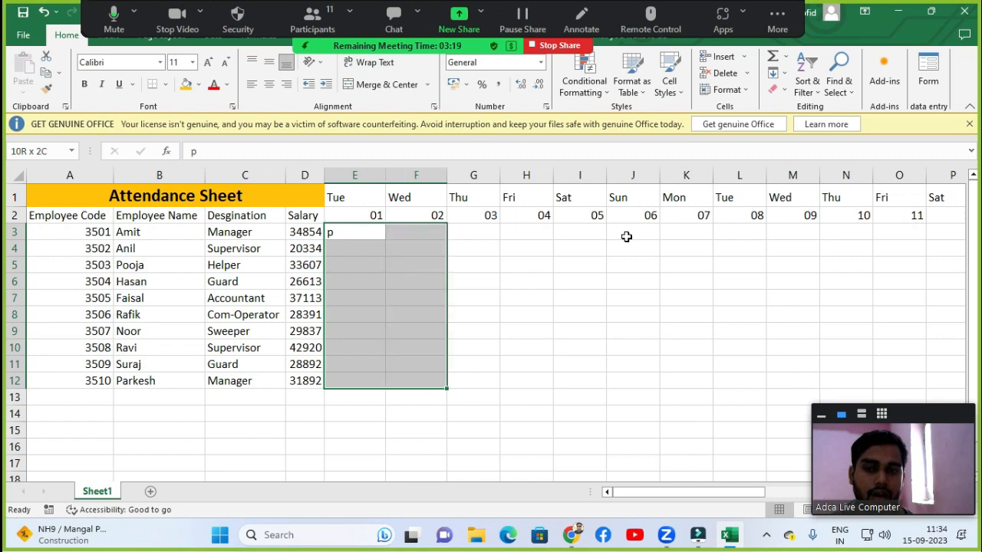
key(shift+Right)
key(shift+Right)
key(shift+Right)
key(shift+Right)
key(shift+Right)
key(shift+Right)
key(shift+Right)
key(shift+Right)
key(shift+Right)
key(shift+Right)
key(shift+Right)
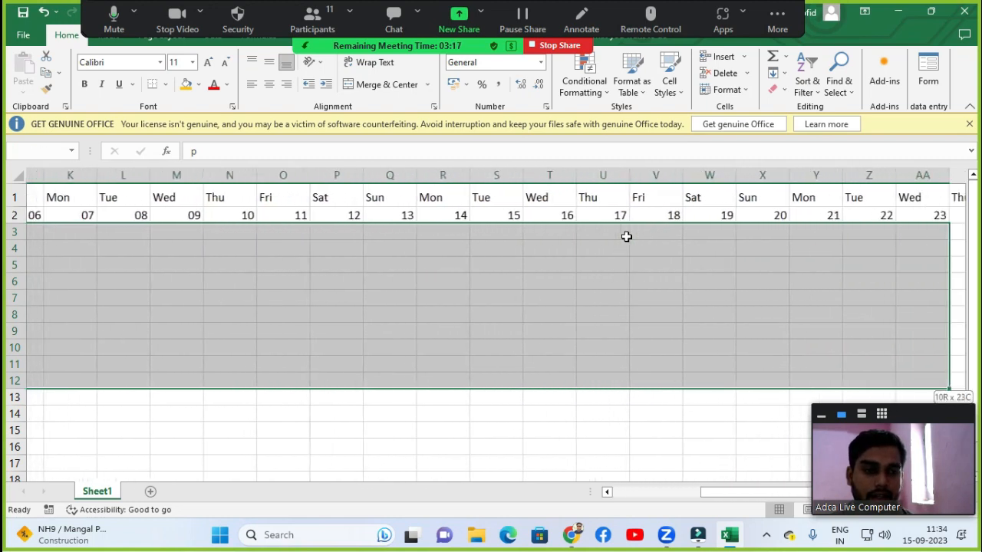
key(shift+Left)
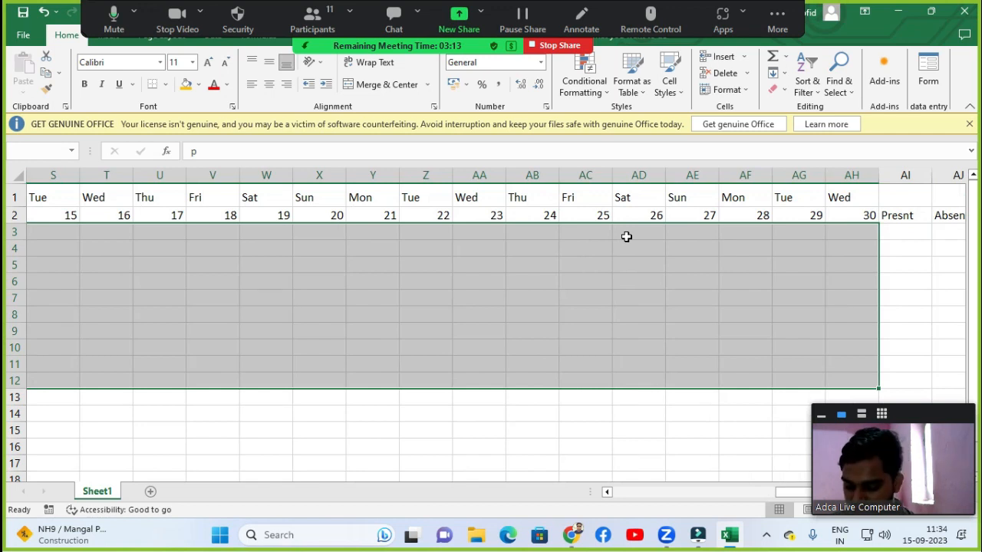
key(ctrl+Return)
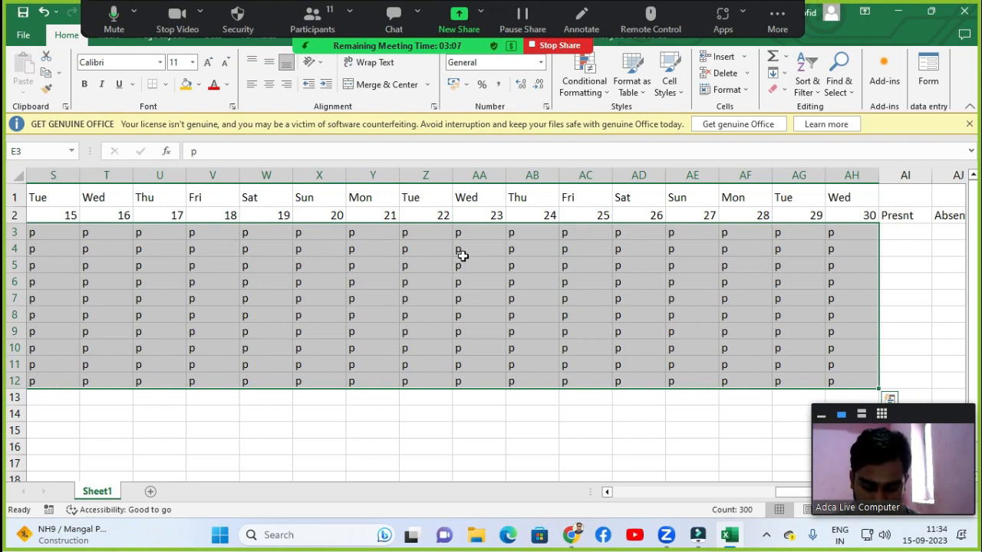
Mark the first employee's day 06 as H for holiday.
key(ctrl+Home)
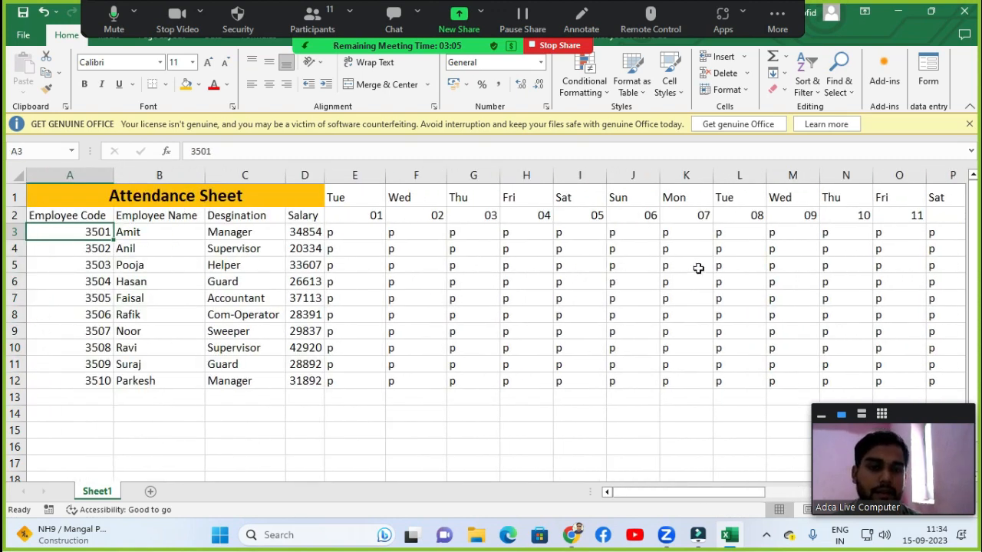
click(366, 238)
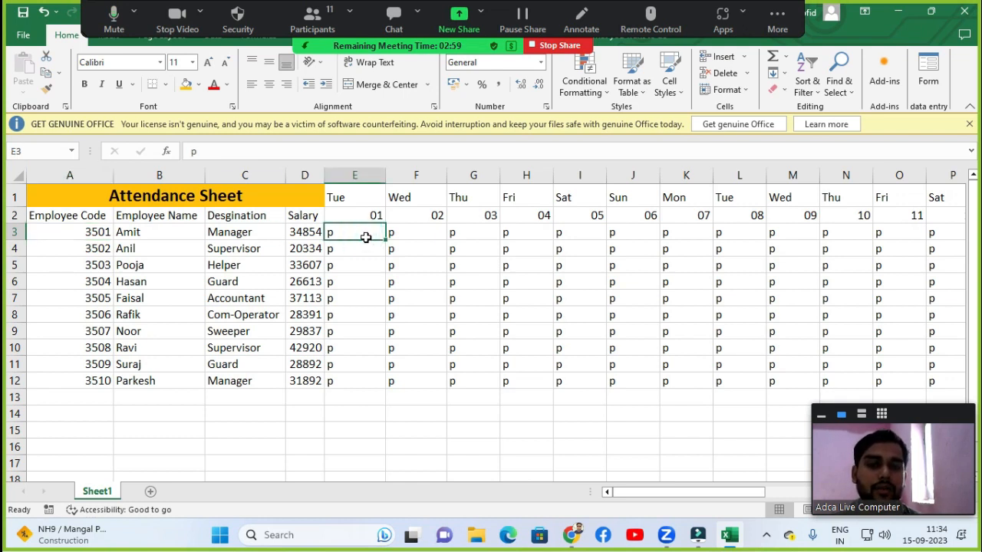
click(417, 237)
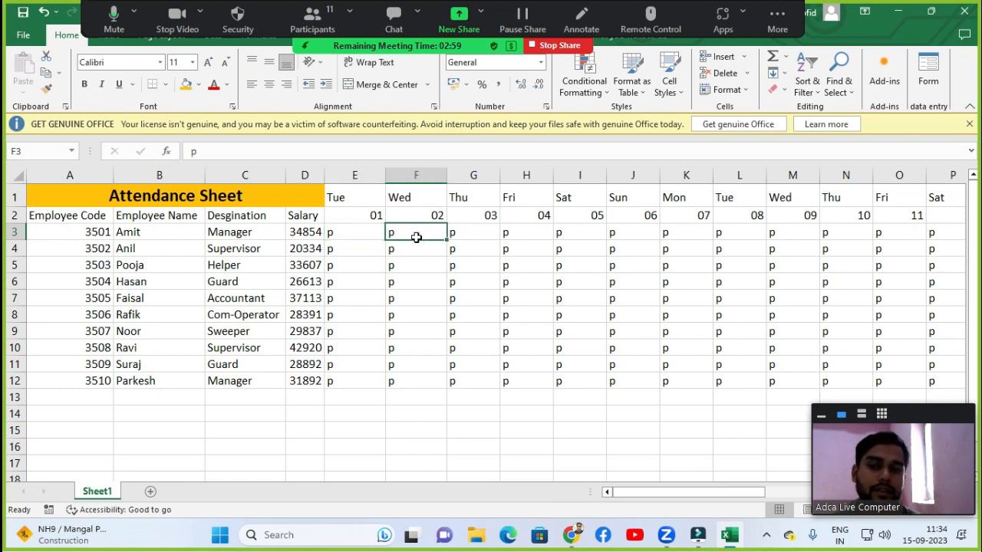
click(459, 234)
click(515, 235)
click(566, 231)
click(630, 234)
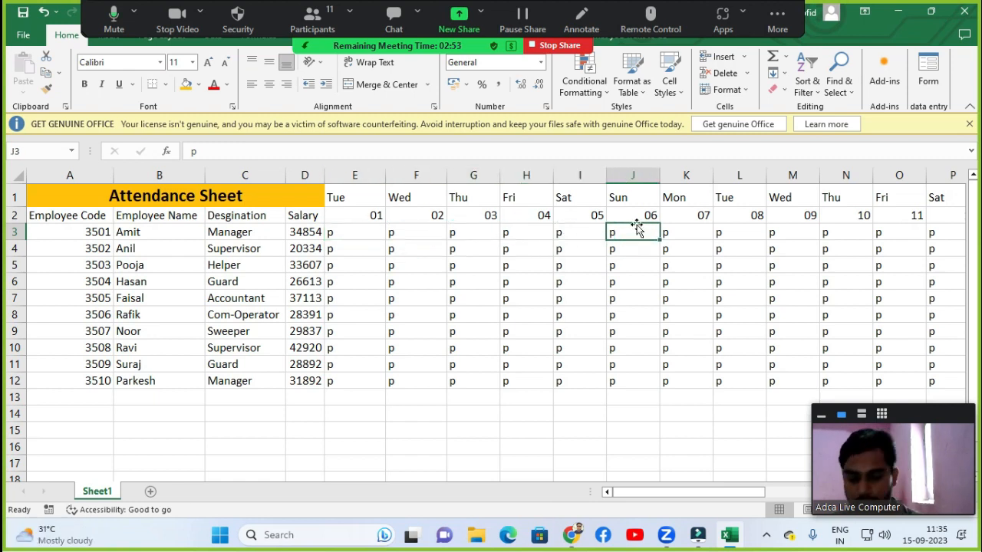
text(H)
key(Tab)
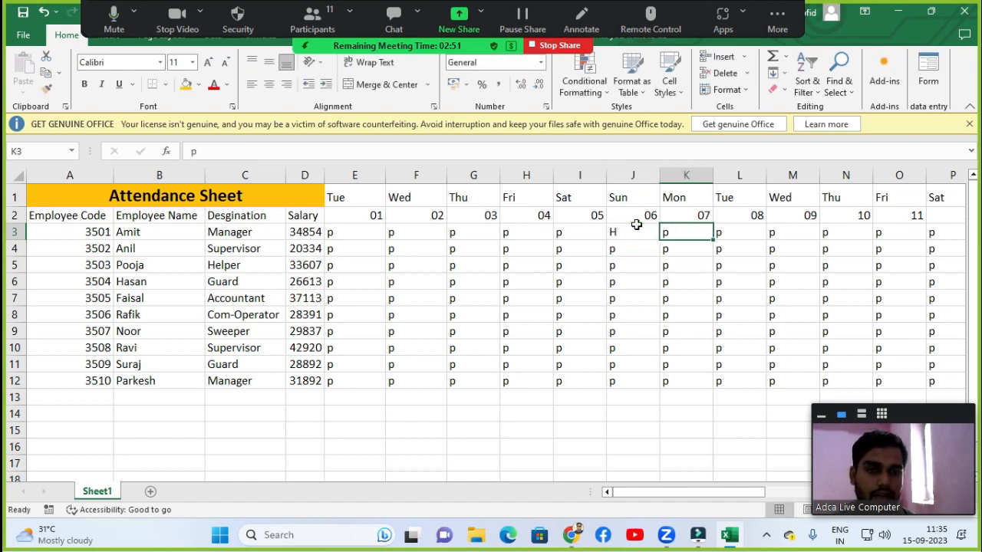
Mark the first employee absent with a on days 07 and 08.
text(a)
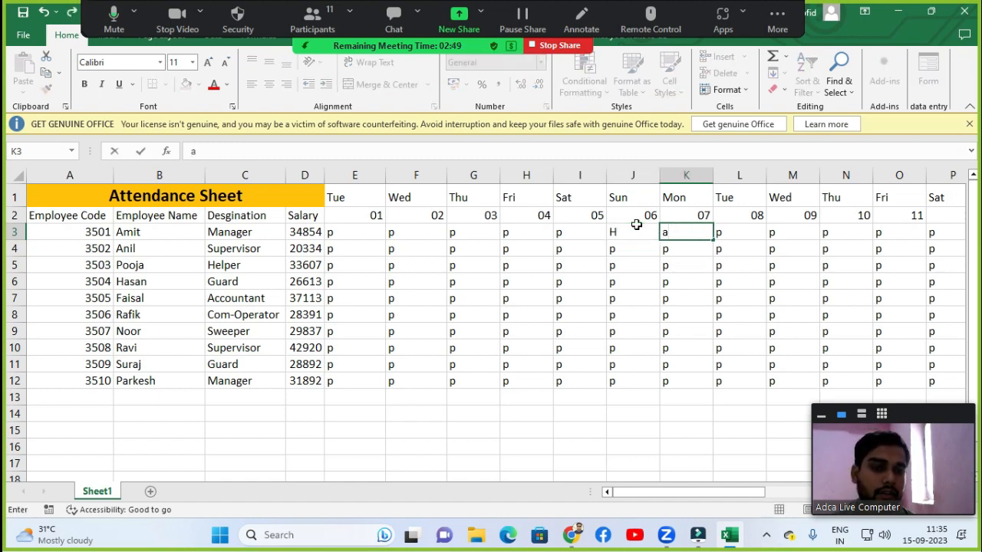
key(Tab)
text(a)
key(Tab)
key(Tab)
key(Tab)
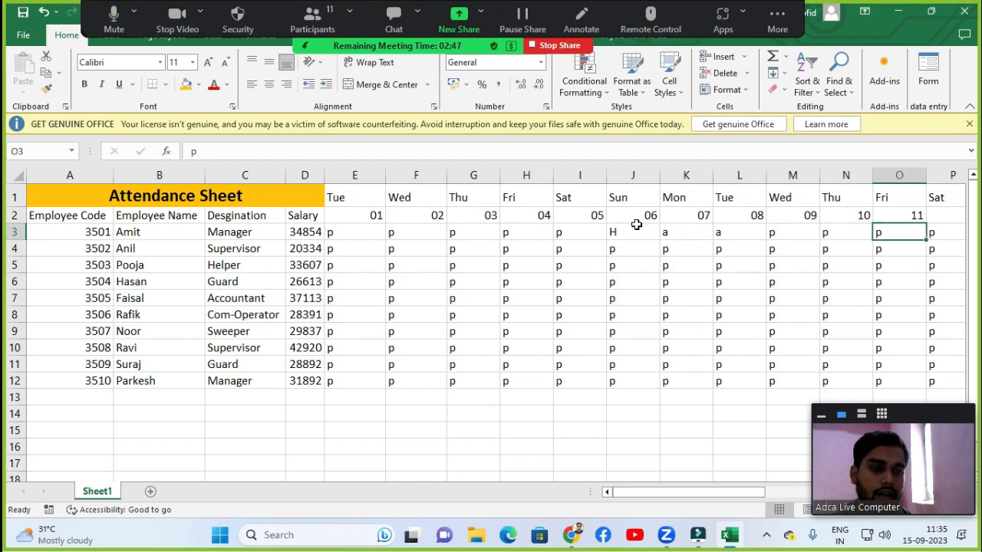
key(Tab)
Mark the first employee's days 13 and 15 as holidays with h.
key(Tab)
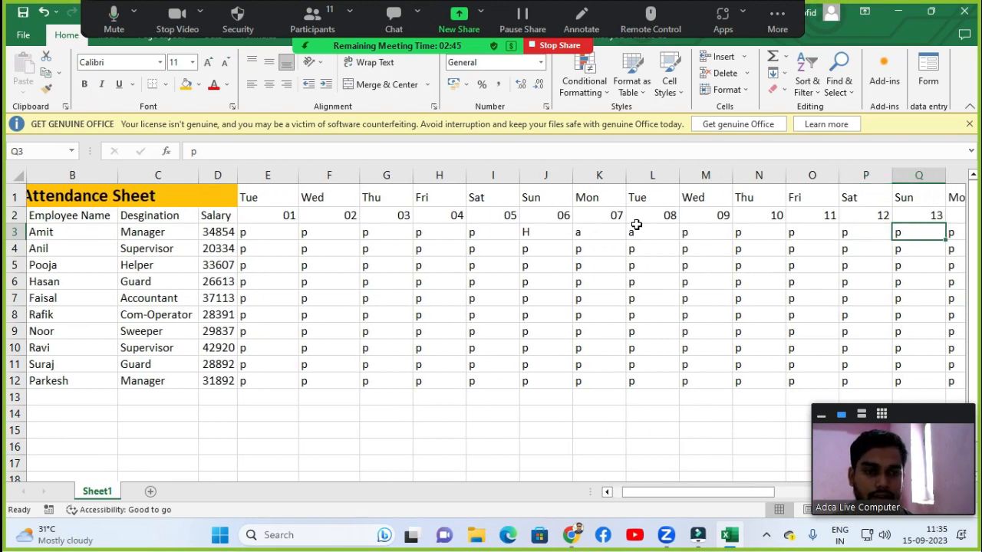
text(h)
key(Tab)
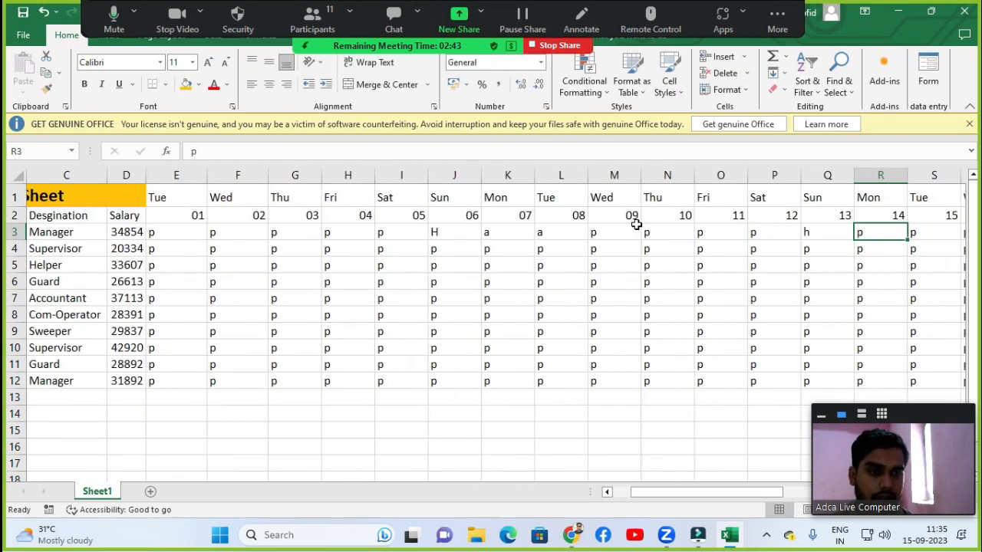
key(Tab)
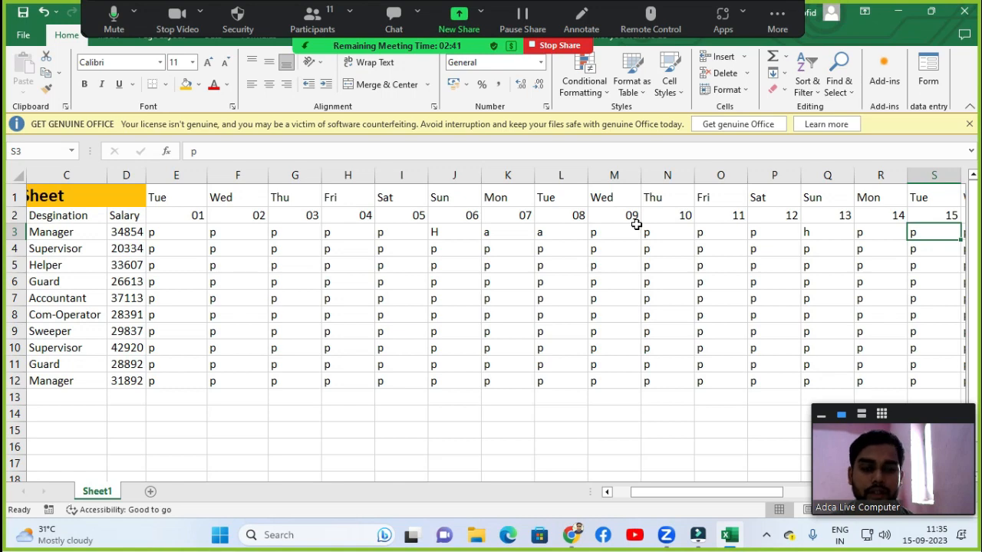
text(h)
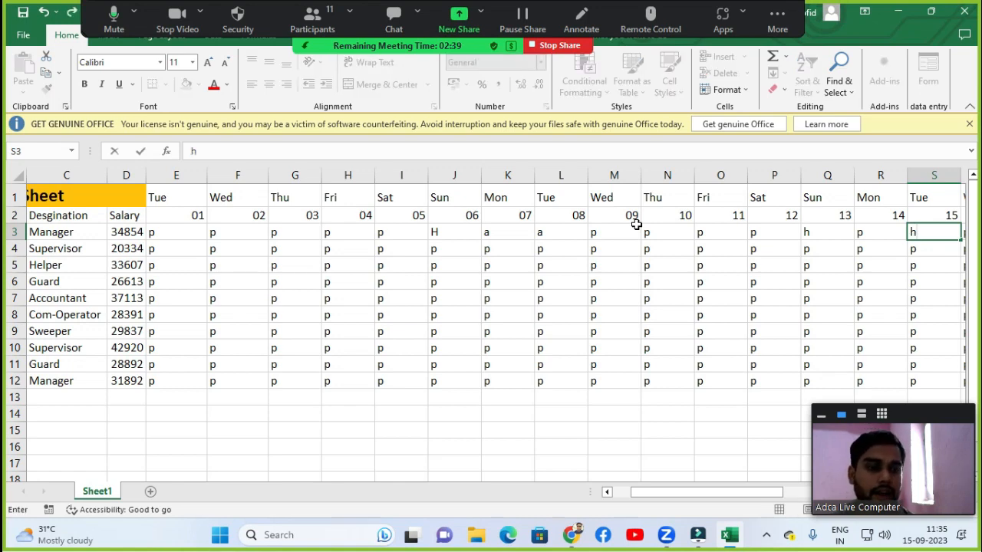
key(Tab)
key(Tab)
key(Tab)
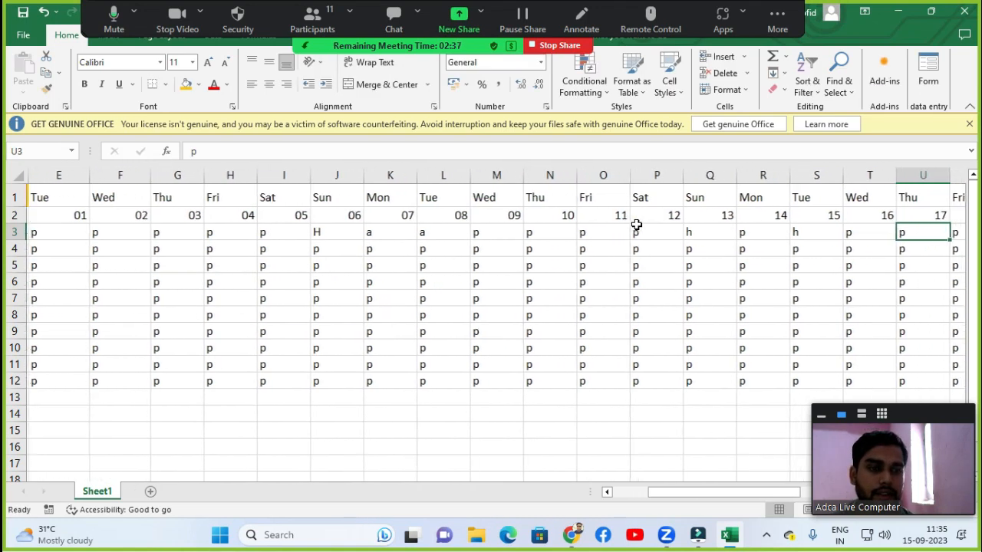
Enter a for day 18 and h for day 20 in the first employee's row.
text(a)
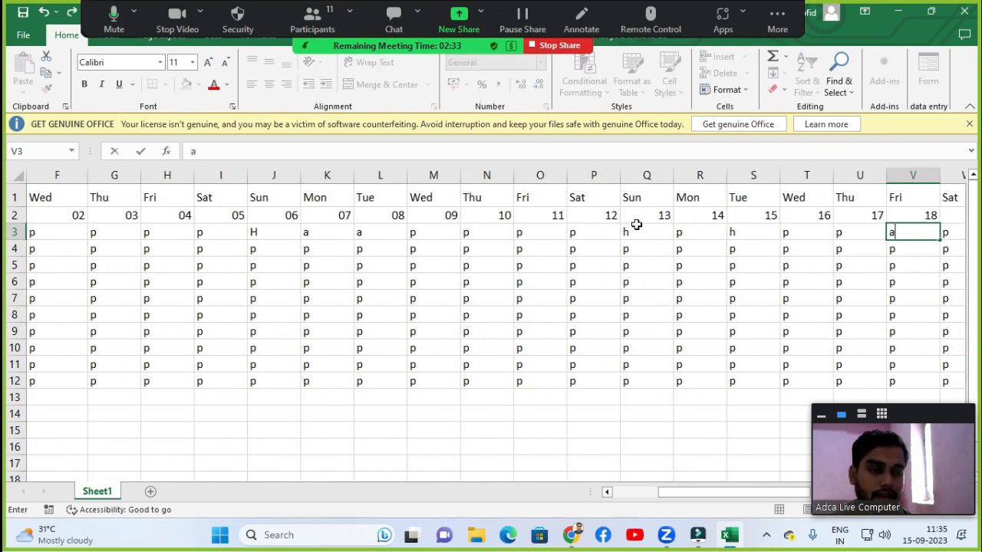
key(Tab)
key(Tab)
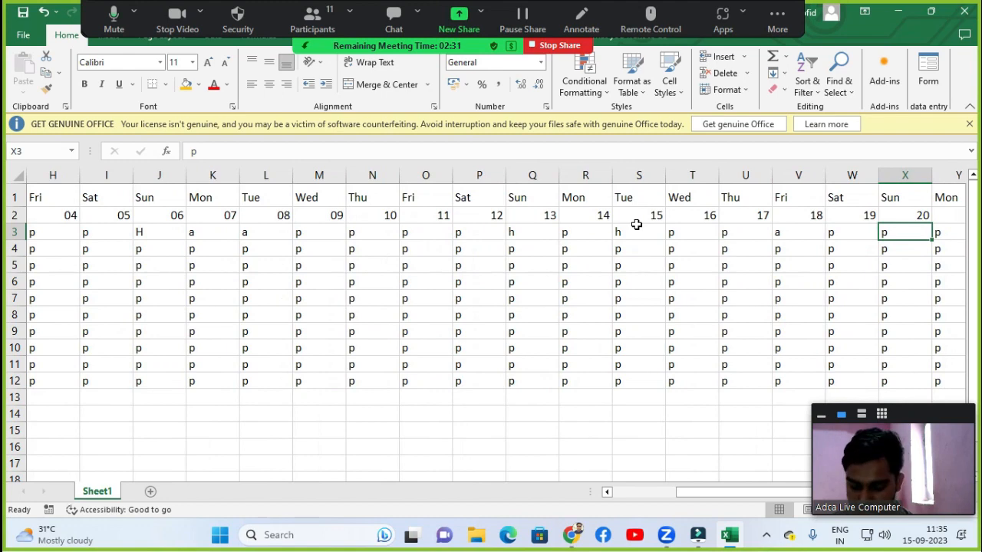
text(h)
key(Tab)
key(Tab)
key(Tab)
key(Tab)
key(Tab)
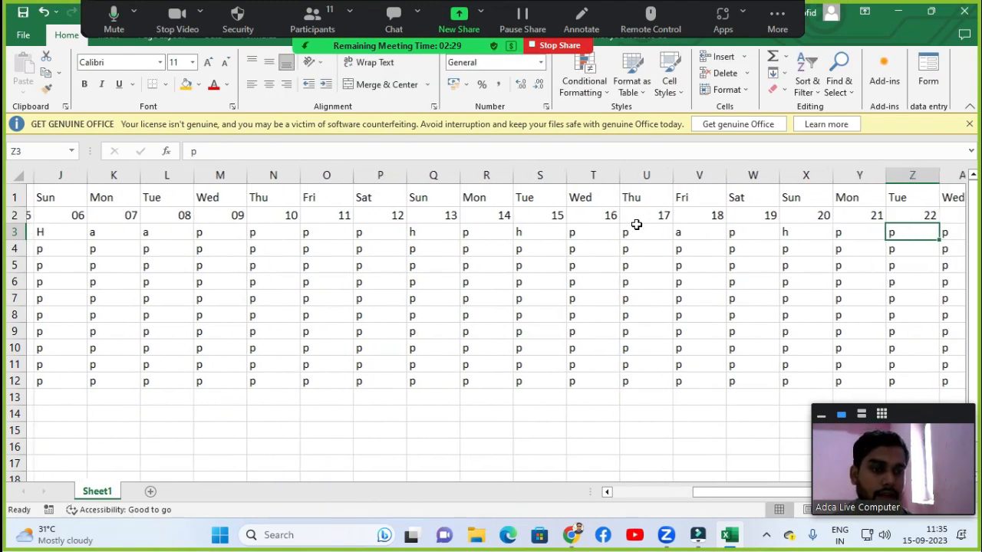
key(Tab)
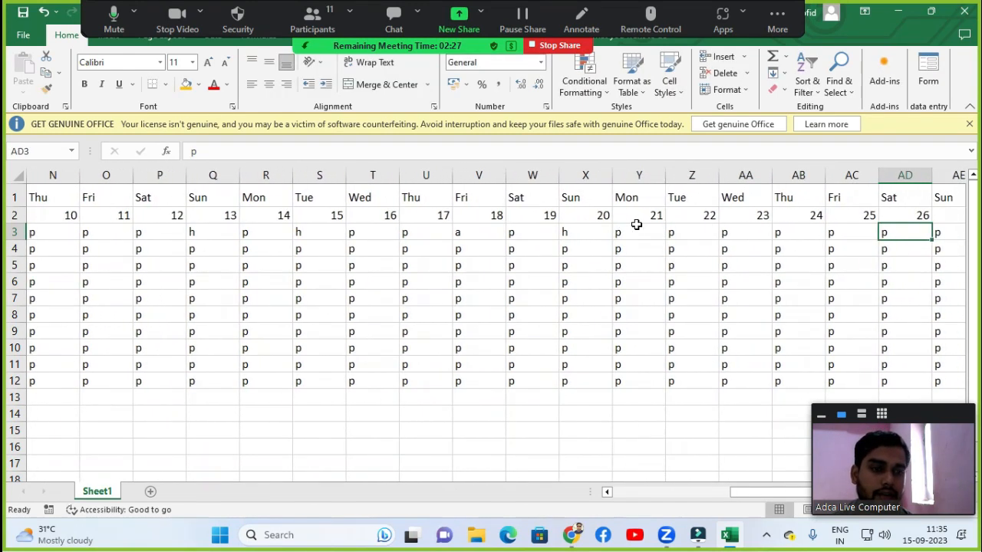
key(Tab)
Enter h for day 27 and a for days 29 and 30 in the first employee's row.
text(h)
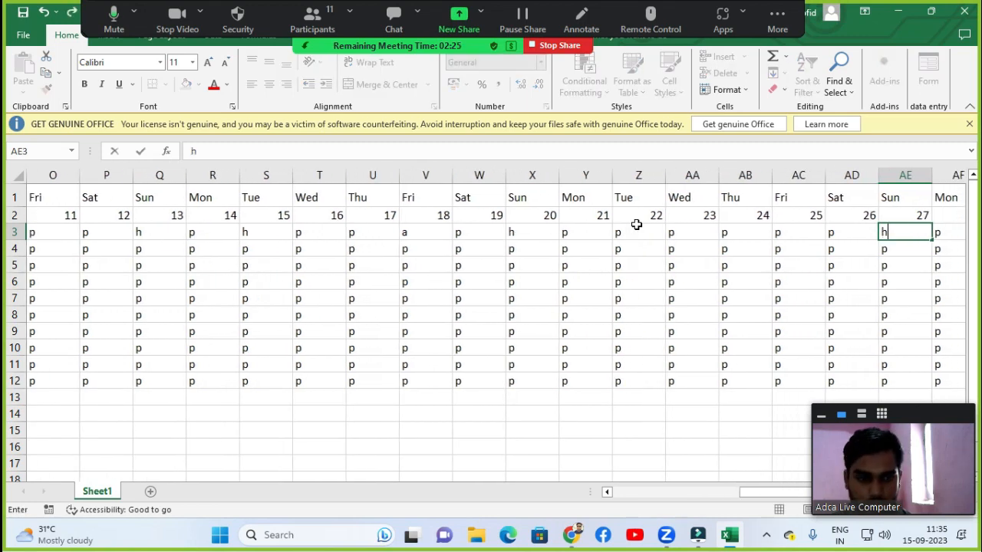
key(Tab)
key(Tab)
text(a)
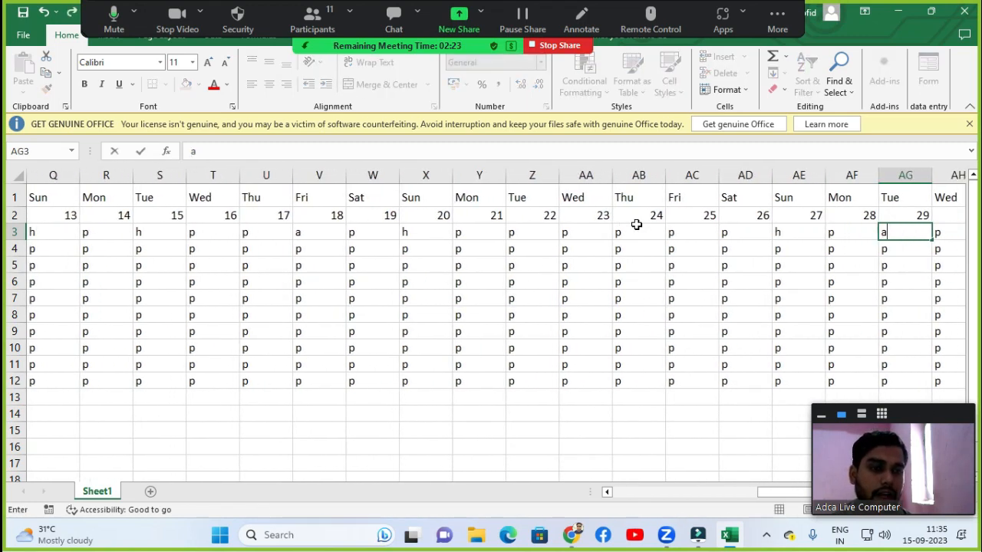
key(Tab)
text(a)
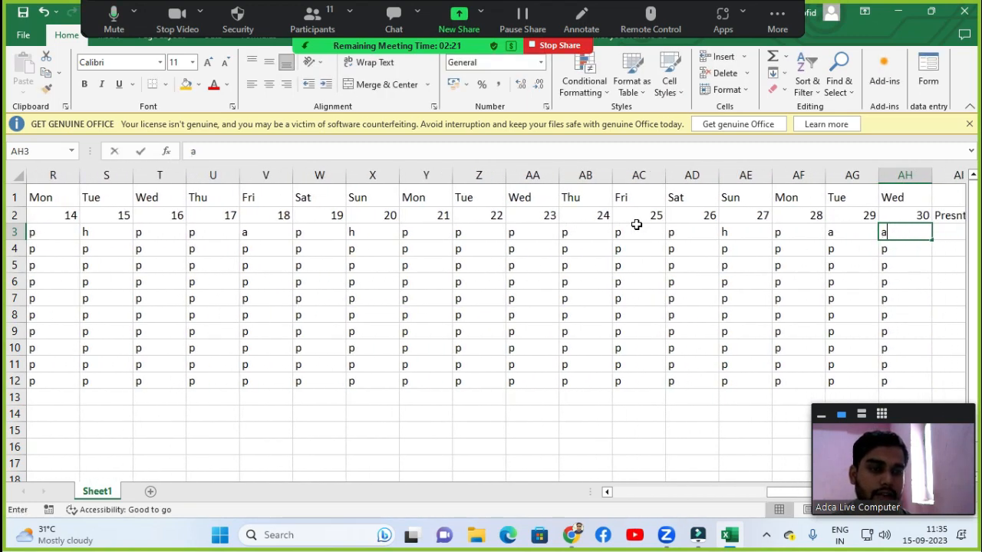
key(Tab)
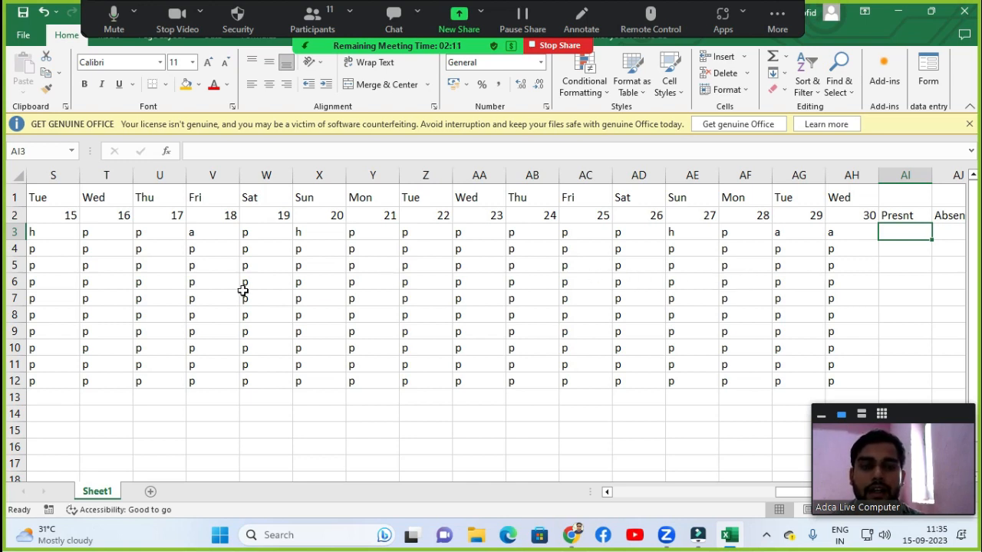
Mark the second employee absent with a on days 02 and 04.
click(136, 264)
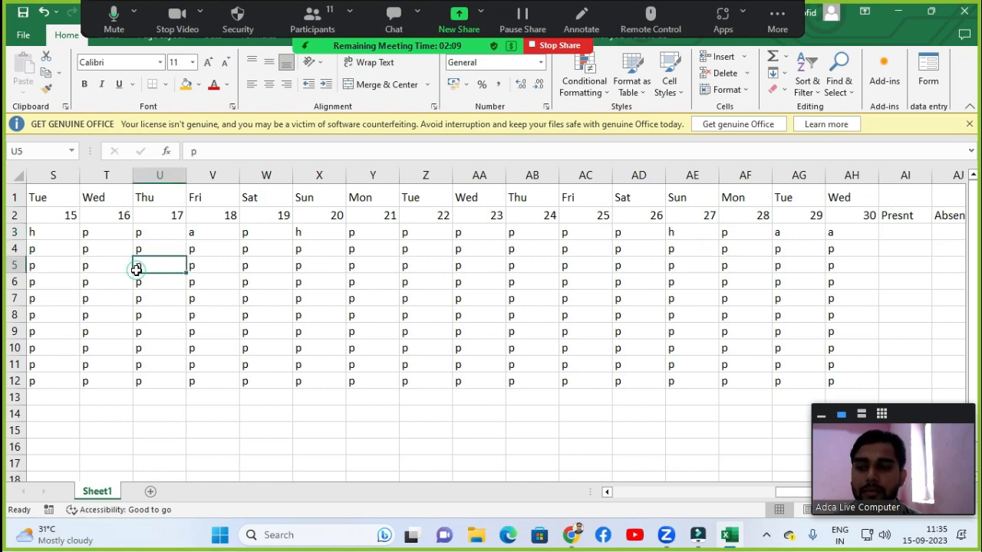
key(Left)
key(Left)
key(Left)
key(Left)
key(Left)
key(Left)
key(Left)
key(Left)
key(Left)
key(Left)
key(Left)
key(Left)
key(Left)
key(Left)
key(Left)
key(Left)
key(Left)
key(Left)
key(Left)
key(Left)
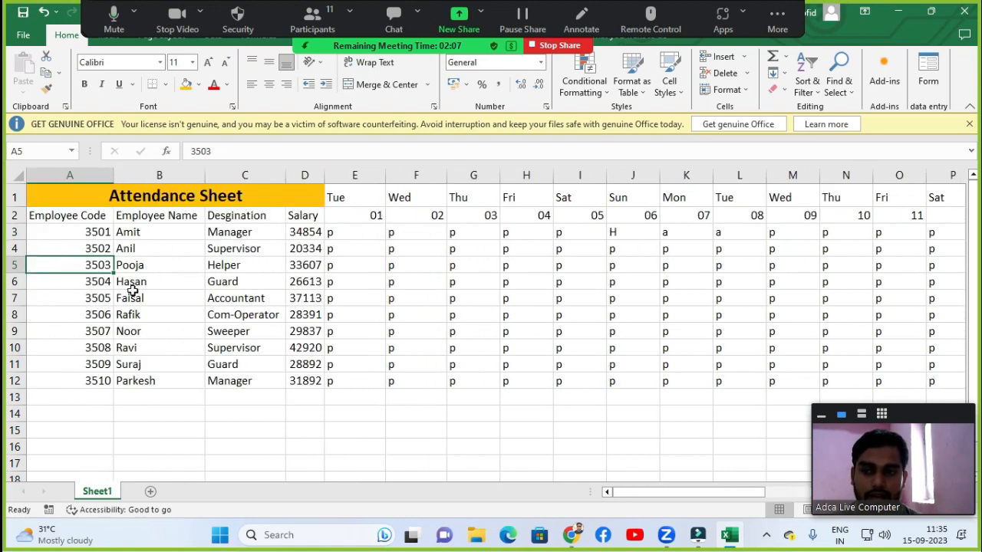
click(372, 265)
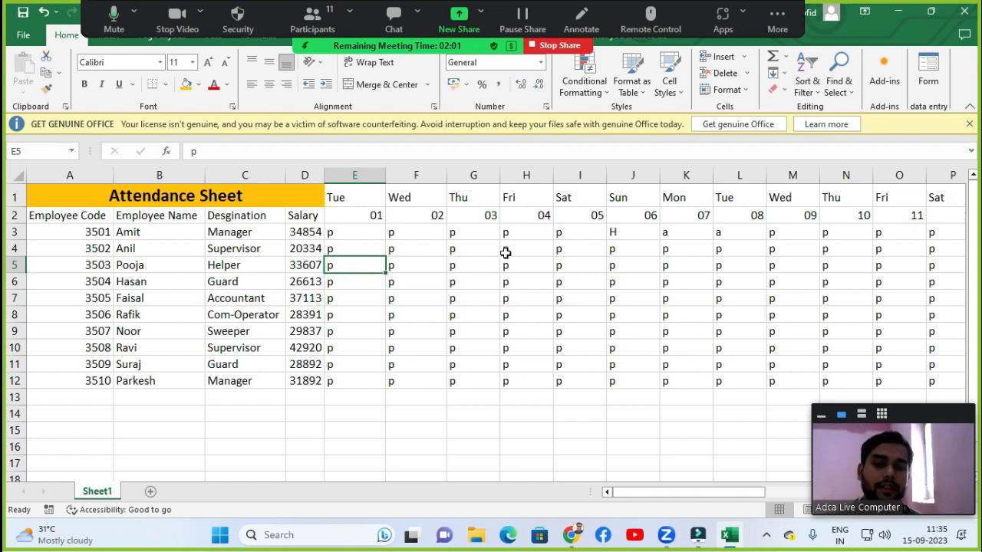
click(400, 245)
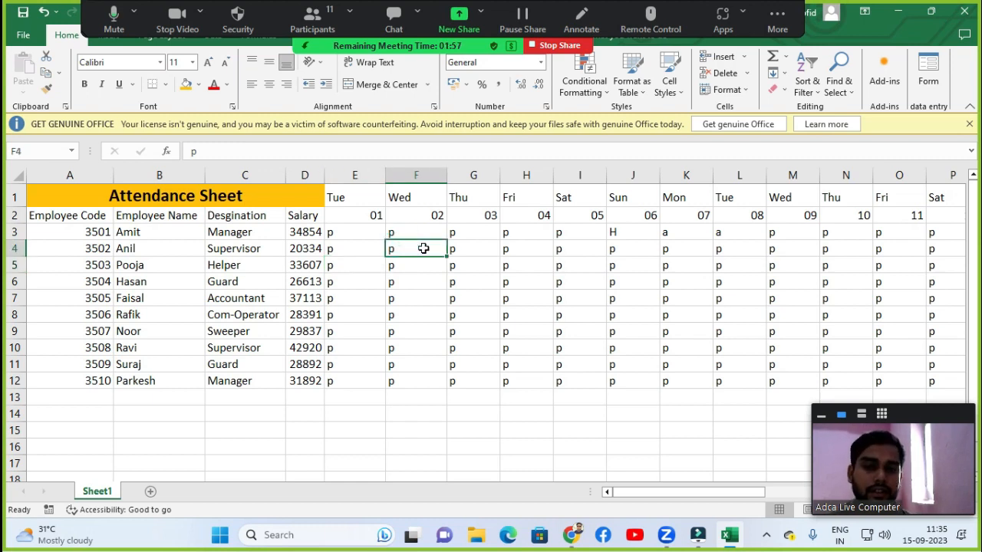
text(a)
key(Right)
key(Right)
text(a)
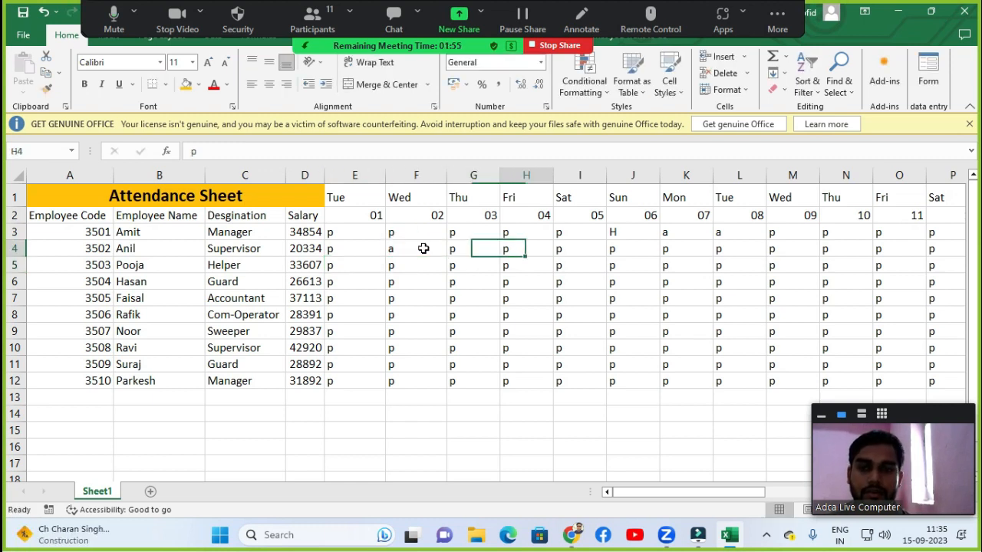
Mark day 06 as a holiday with h for the second through tenth employees.
key(Right)
key(Right)
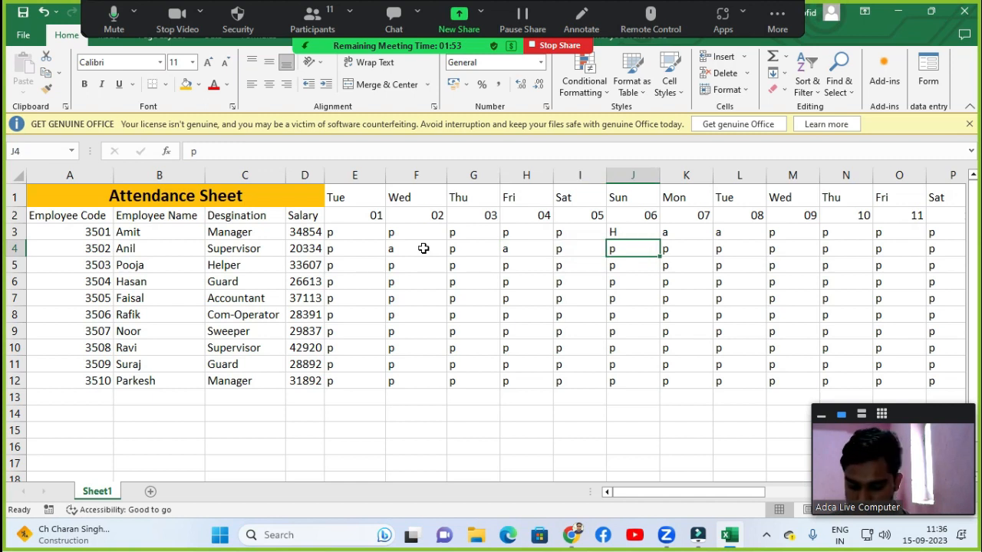
text(h)
key(Return)
text(h)
key(Return)
text(h)
key(Return)
text(h)
key(Return)
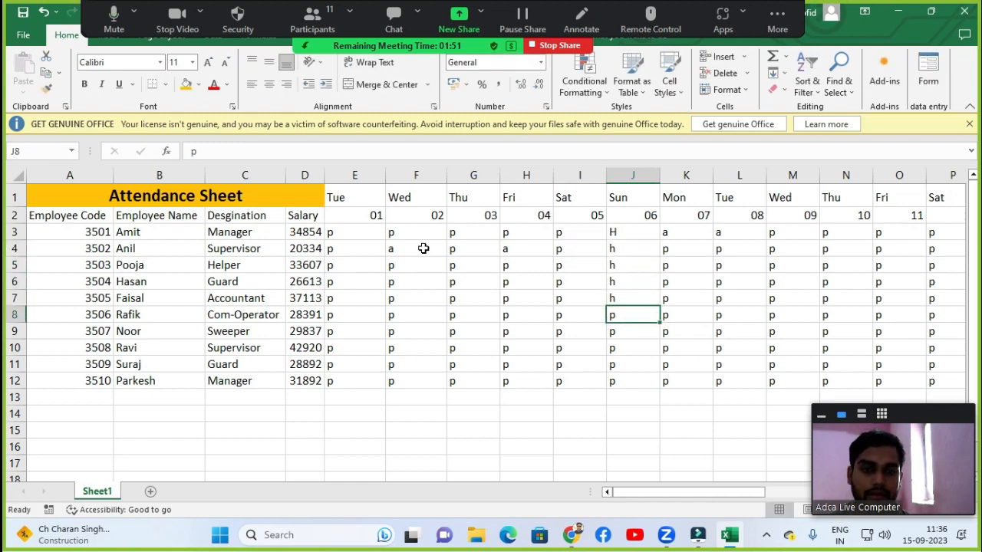
text(h)
key(Return)
text(h)
key(Return)
text(h)
key(Return)
text(h)
key(Return)
text(h)
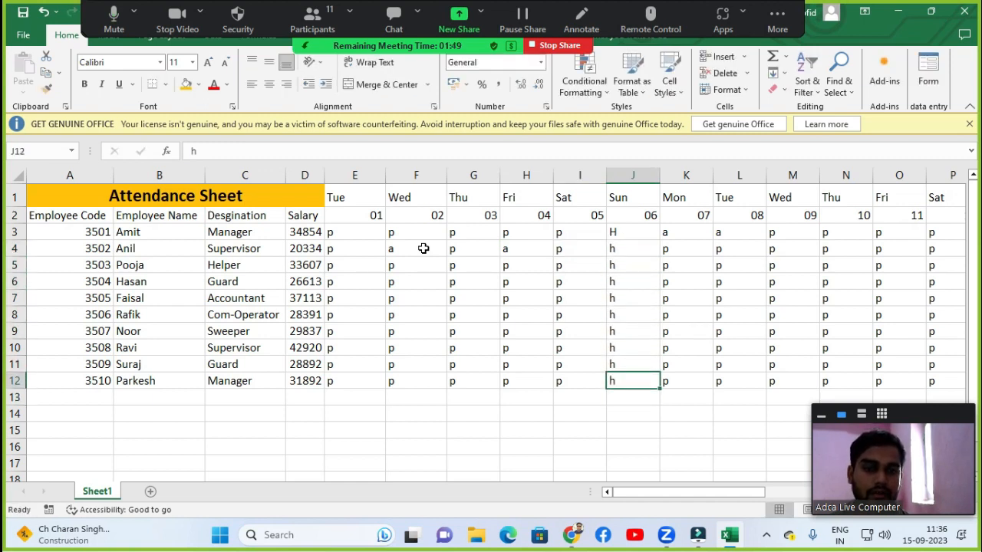
Mark the third, fourth and fifth employees absent with a on day 08.
key(Up)
key(Up)
key(Up)
key(Up)
key(Up)
key(Up)
key(Up)
key(Up)
key(Up)
key(Up)
key(Up)
key(Right)
key(Right)
key(Down)
key(Down)
key(Down)
key(Down)
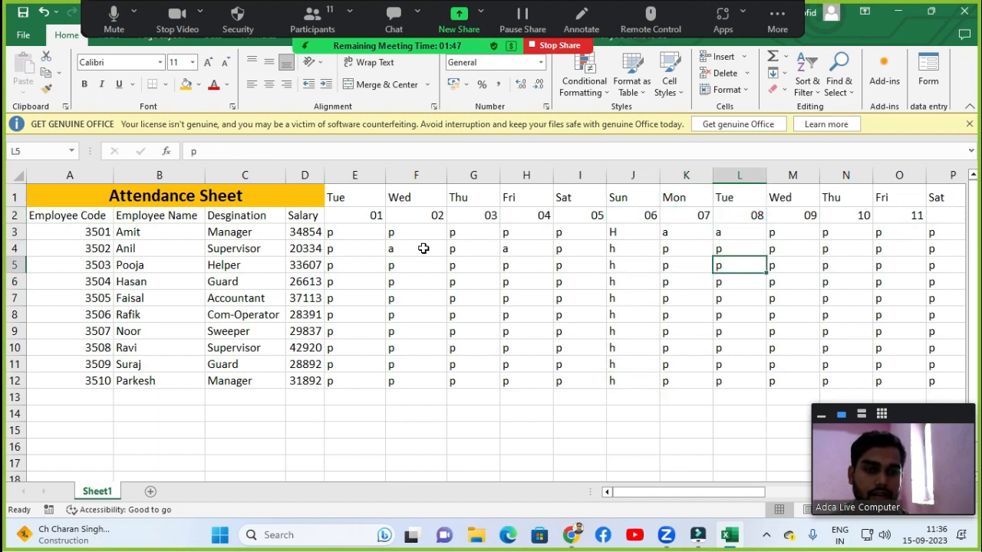
text(a)
key(Return)
text(a)
key(Return)
Enter a for the sixth employee on days 09 and 10 and for the fifth employee on day 11.
text(a)
key(Return)
key(Right)
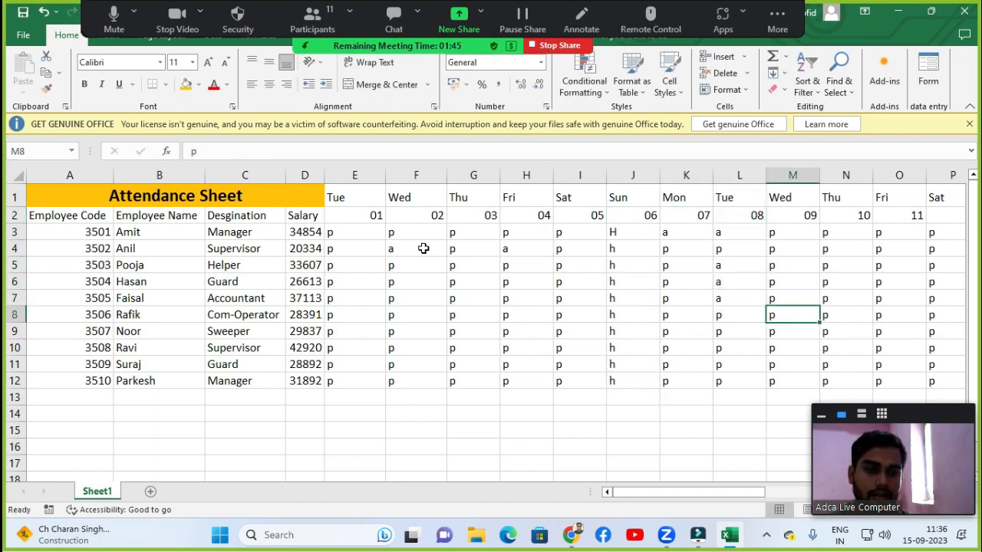
text(a)
key(Right)
text(a)
key(Right)
key(Up)
Mark the third employee absent with a on days 11, 12 and 14.
text(a)
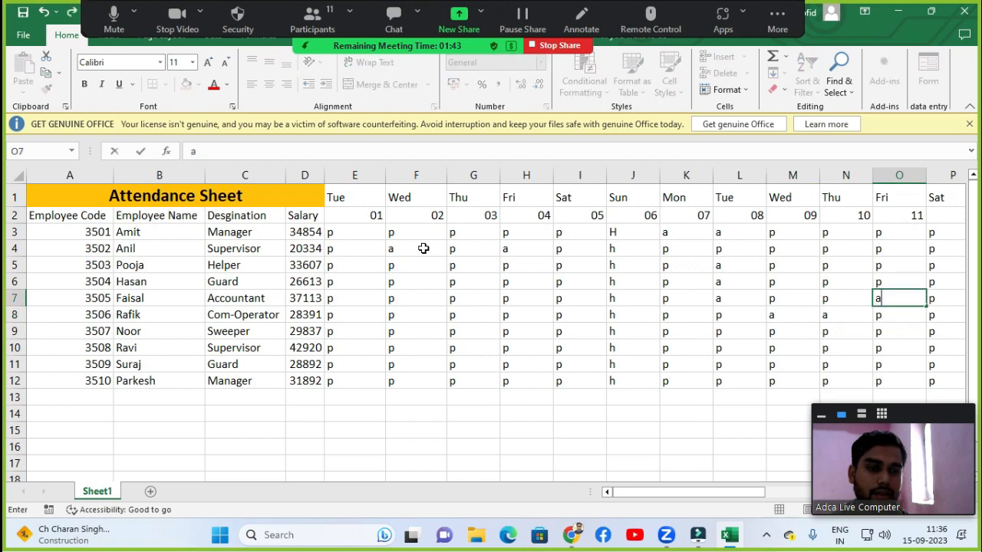
key(Up)
key(Up)
text(a)
key(Right)
text(a)
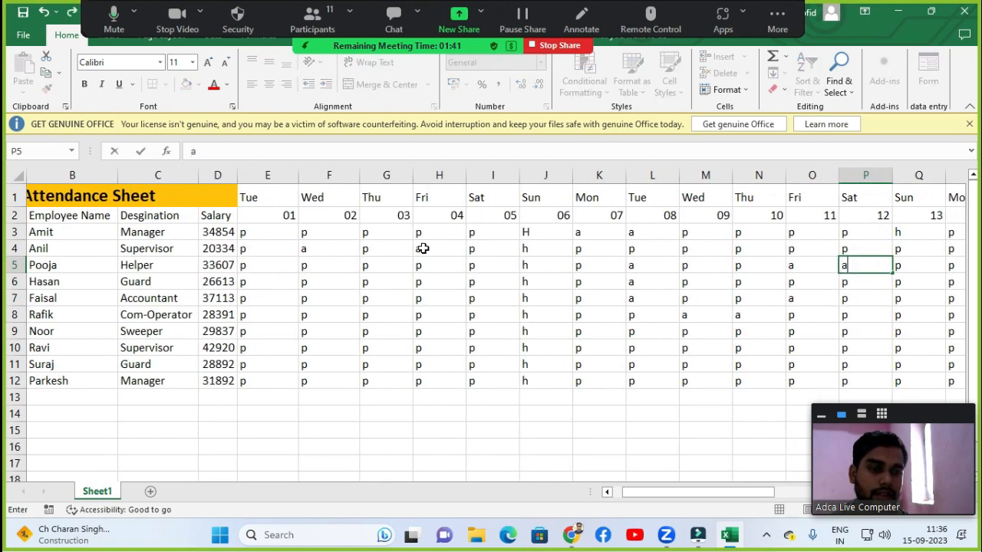
key(Right)
key(Right)
text(a)
key(Right)
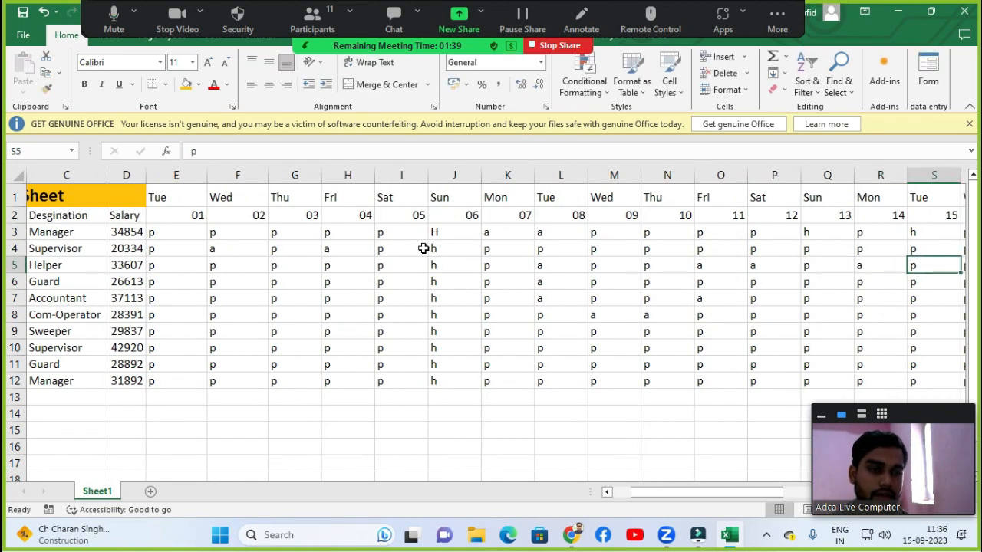
Clear day 15 for the other employees and fill the first employee's h down to all ten rows.
key(Up)
key(shift+Down)
key(shift+Down)
key(shift+Down)
key(shift+Down)
key(shift+Down)
key(shift+Down)
key(shift+Down)
key(shift+Down)
key(Delete)
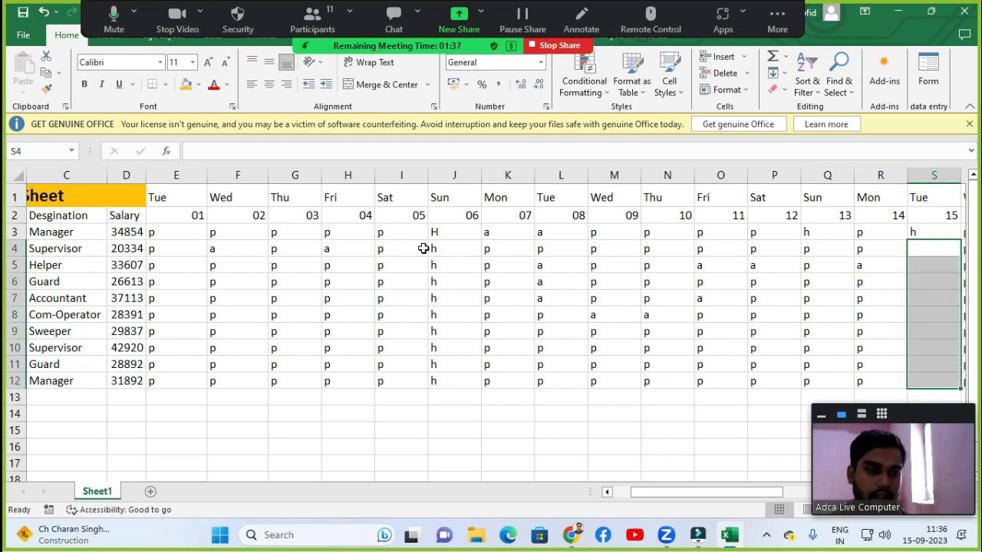
key(Up)
key(shift+Down)
key(shift+Down)
key(shift+Down)
key(shift+Down)
key(shift+Down)
key(shift+Down)
key(shift+Down)
key(shift+Down)
key(shift+Down)
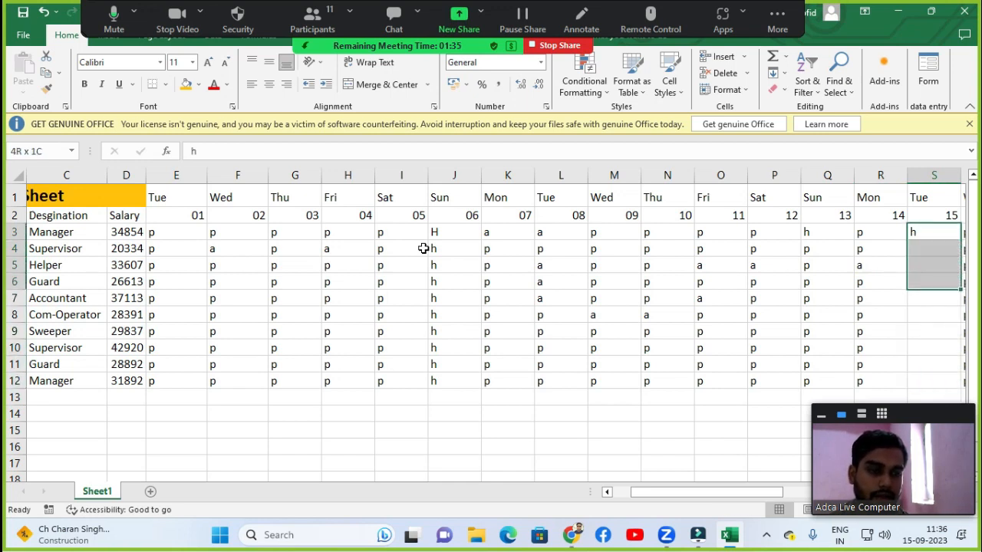
key(ctrl+d)
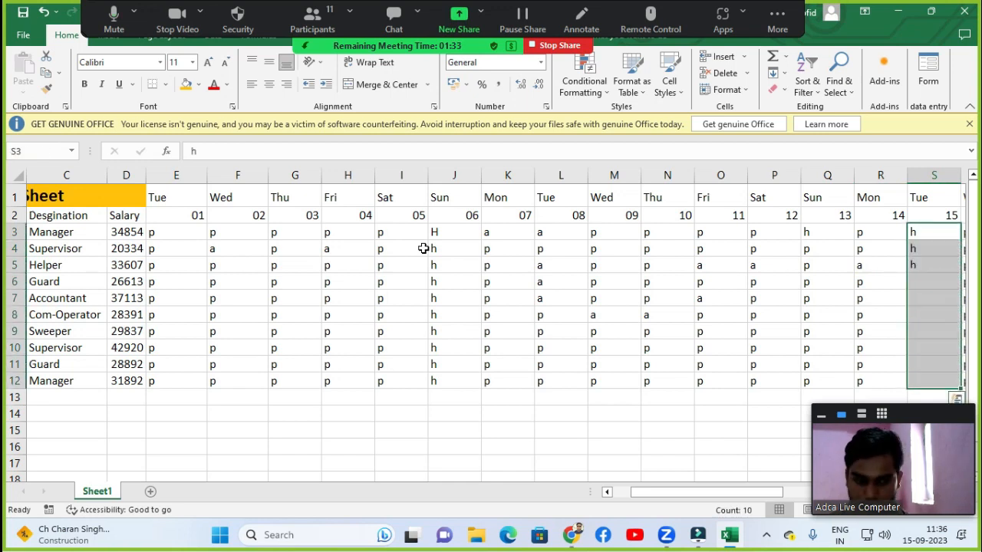
Mark the third employee absent with a on day 18.
key(Right)
key(Right)
key(Right)
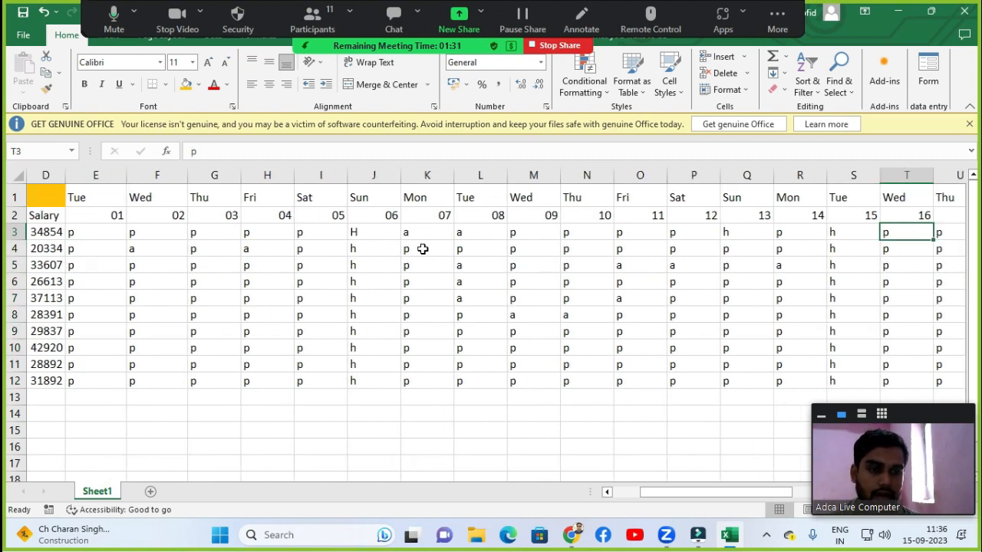
key(Down)
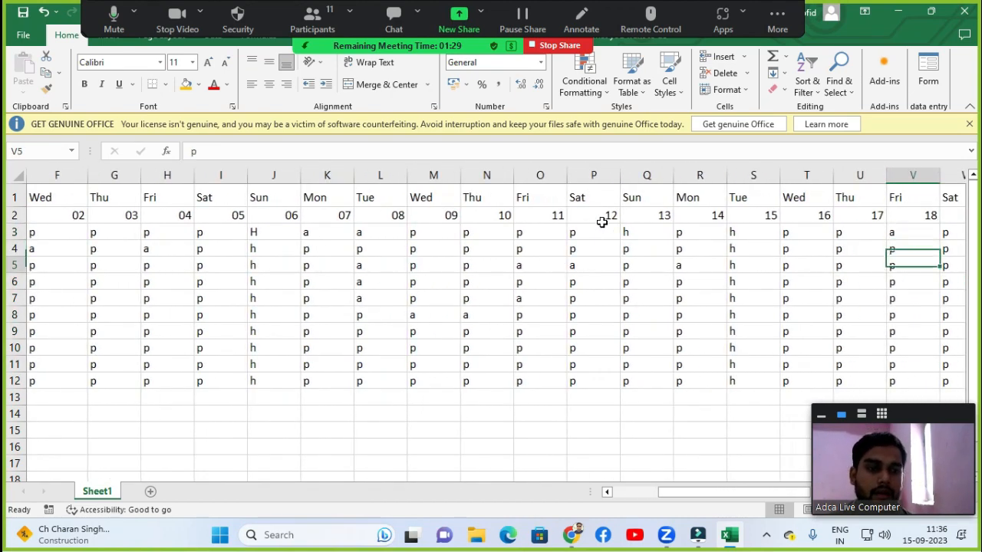
key(Down)
text(a)
key(Return)
key(Left)
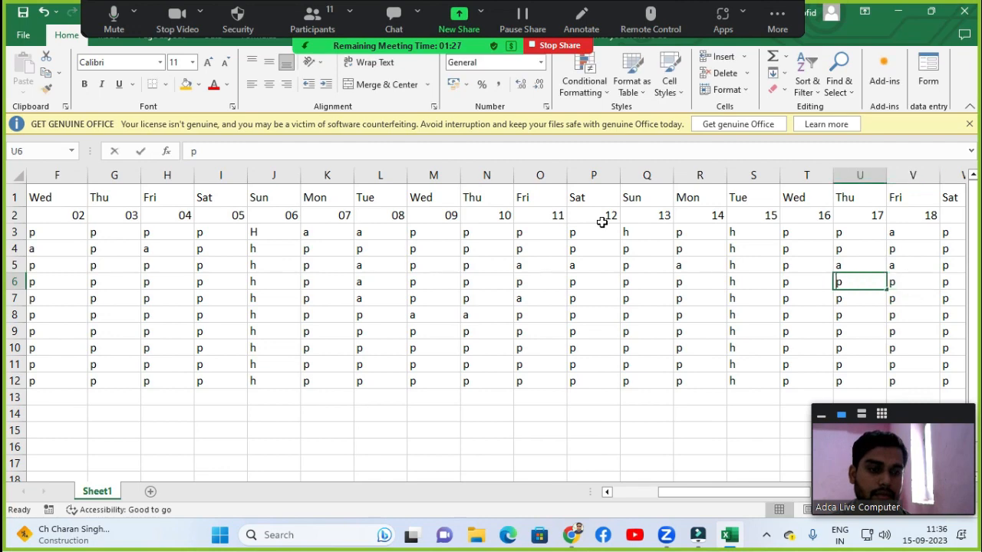
Enter a for the fourth employee on day 17 and for the seventh employee on days 17 and 18.
text(a)
key(Return)
key(Down)
key(Down)
text(aa)
key(Right)
text(a)
key(Left)
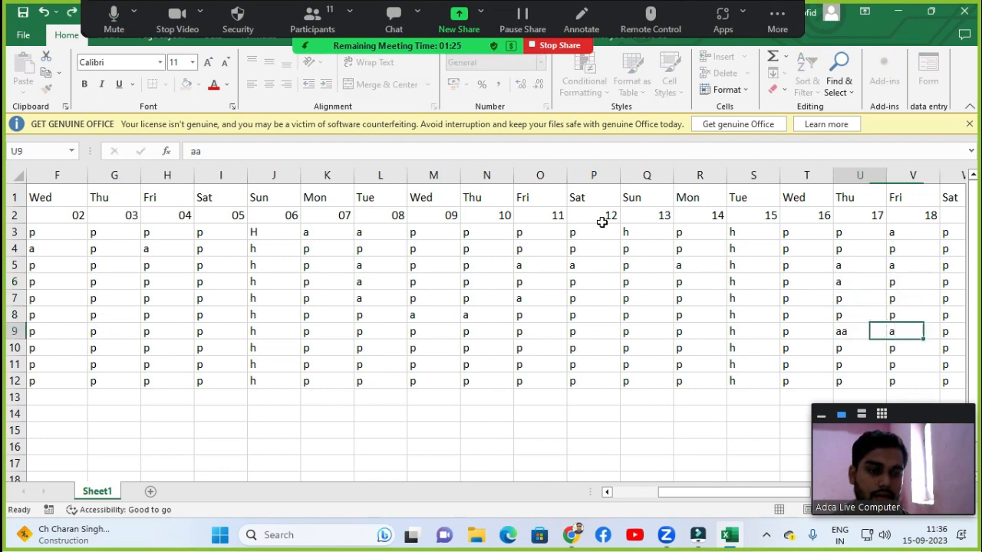
text(a)
Clear day 20 below the first employee and fill the h holiday down to all ten employees.
key(Left)
key(Up)
key(Up)
key(Up)
key(Right)
key(Right)
key(Right)
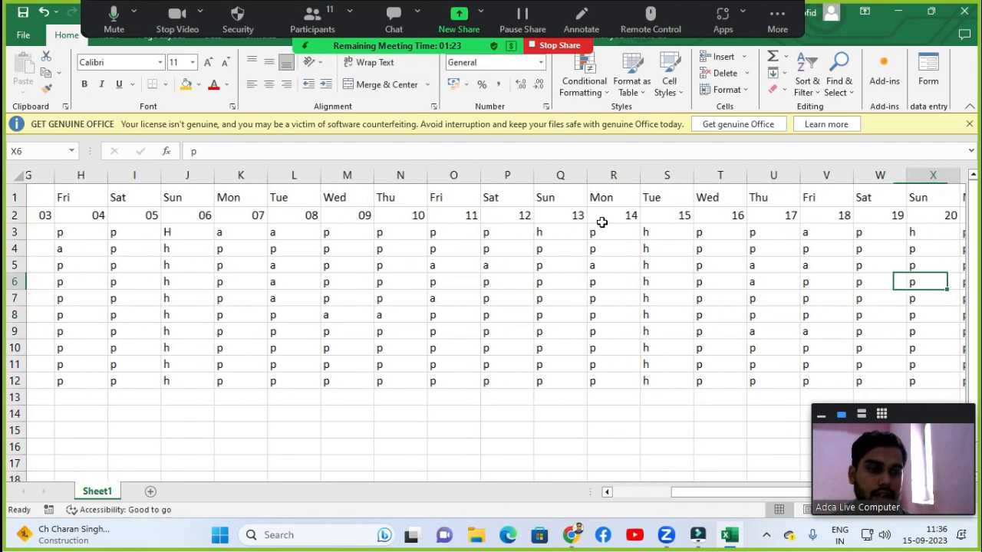
key(Right)
key(Up)
key(Up)
key(Up)
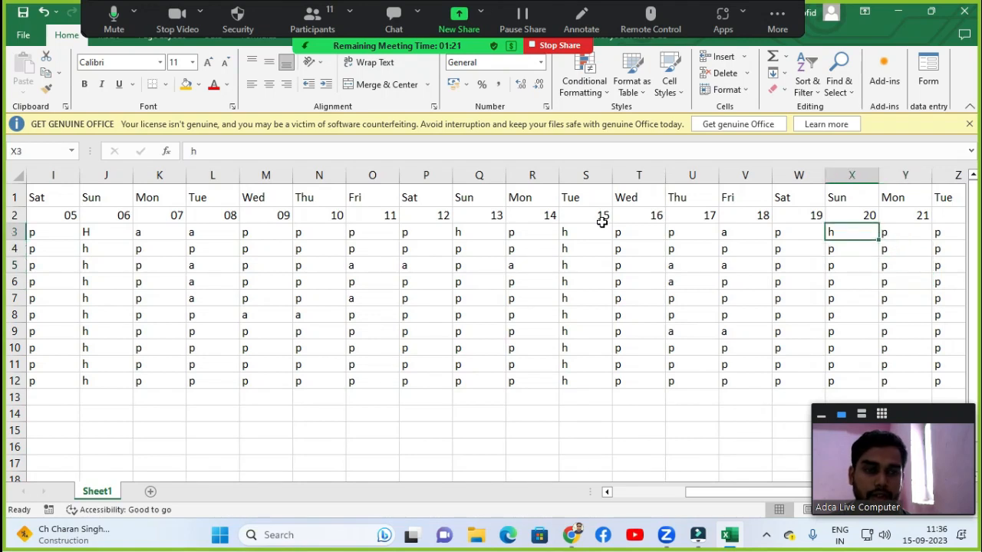
key(Down)
key(shift+Down)
key(shift+Down)
key(shift+Down)
key(shift+Down)
key(shift+Down)
key(shift+Down)
key(shift+Down)
key(shift+Down)
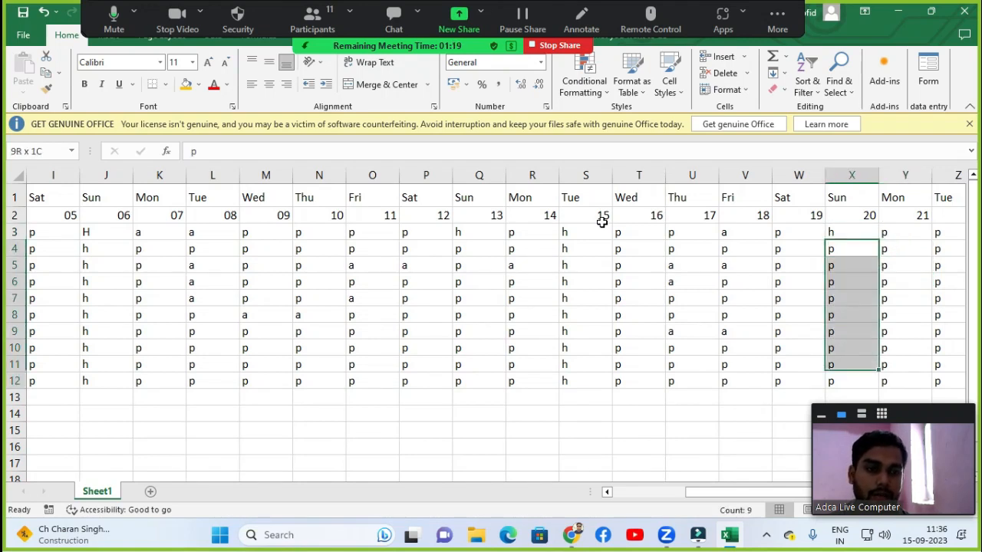
key(Delete)
key(Up)
key(shift+Down)
key(shift+Down)
key(shift+Down)
key(shift+Down)
key(shift+Down)
key(shift+Down)
key(shift+Down)
key(shift+Down)
key(shift+Down)
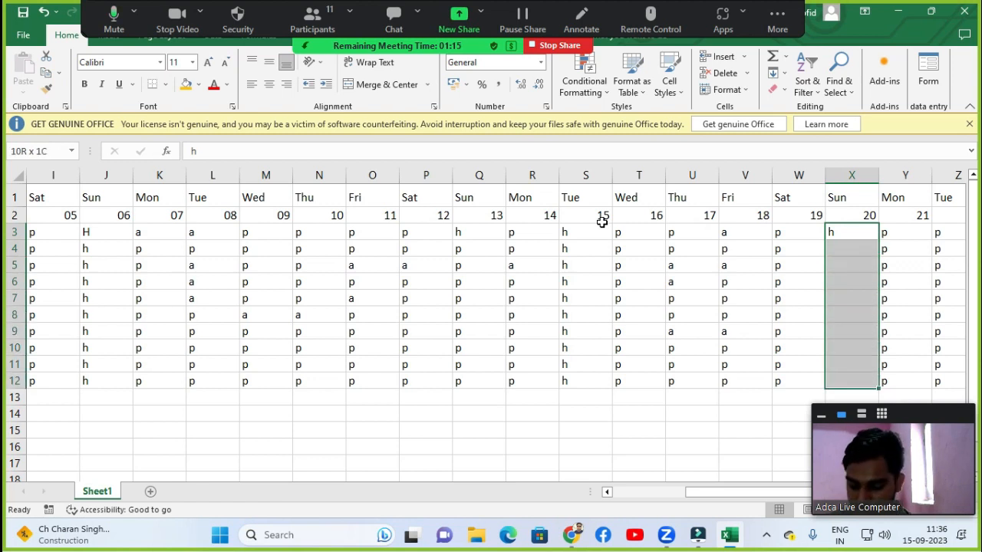
key(ctrl+d)
Enter a for the fourth and sixth employees on day 23 and the seventh employee on day 21.
key(Right)
key(Right)
key(Right)
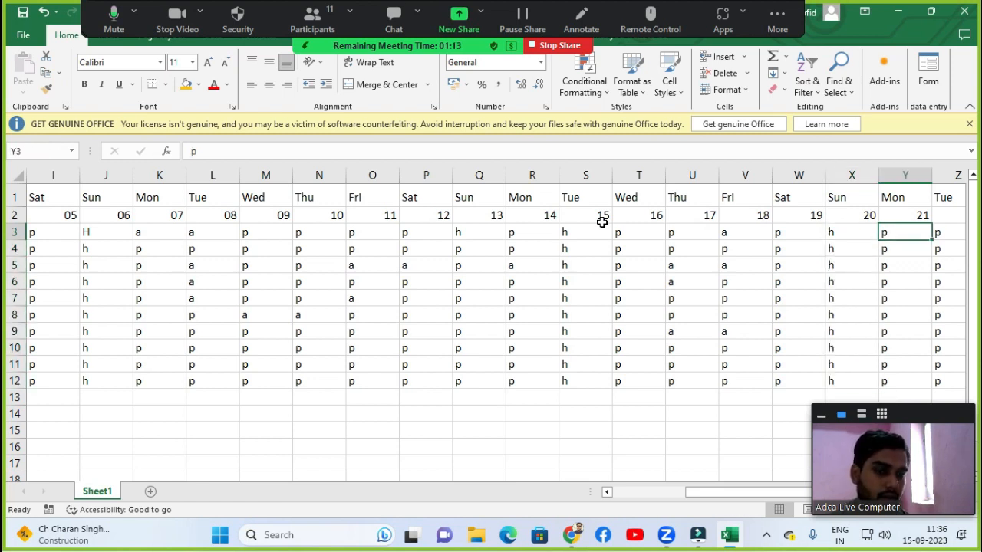
key(Down)
key(Down)
key(Down)
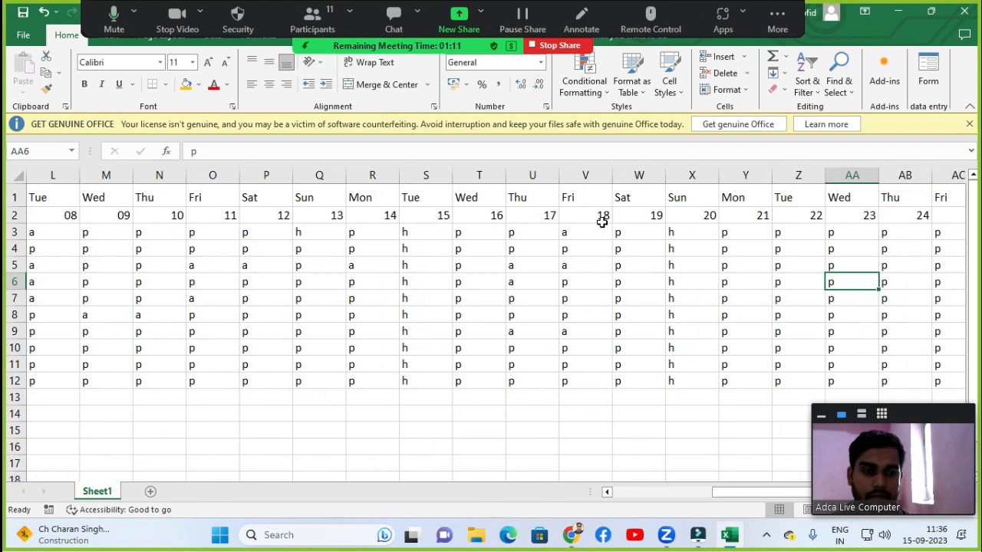
text(a)
key(Return)
key(Down)
text(a)
key(Return)
key(Left)
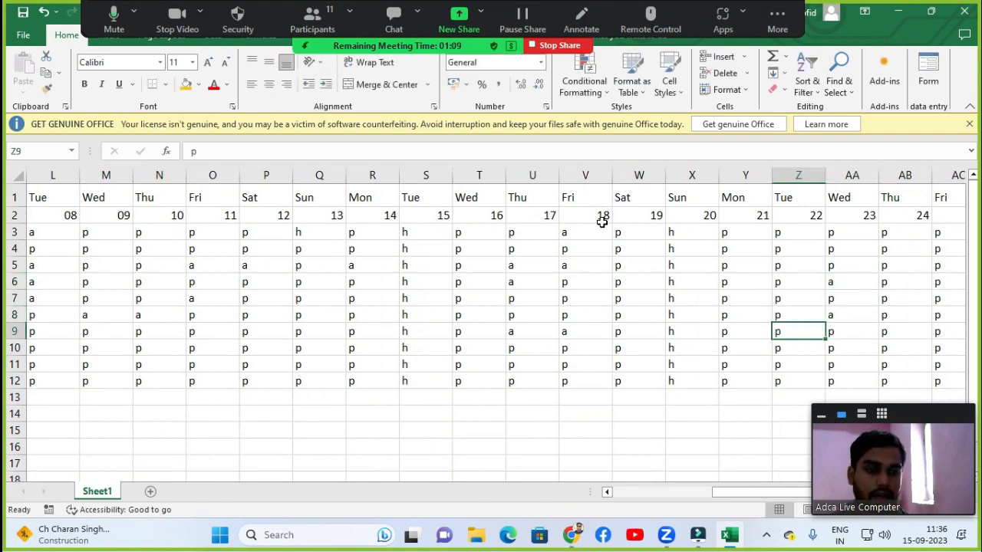
key(Left)
text(a)
Mark the seventh employee absent on day 24 and the ninth employee on days 22 and 24.
key(Right)
key(Right)
key(Right)
text(a)
key(Return)
key(Down)
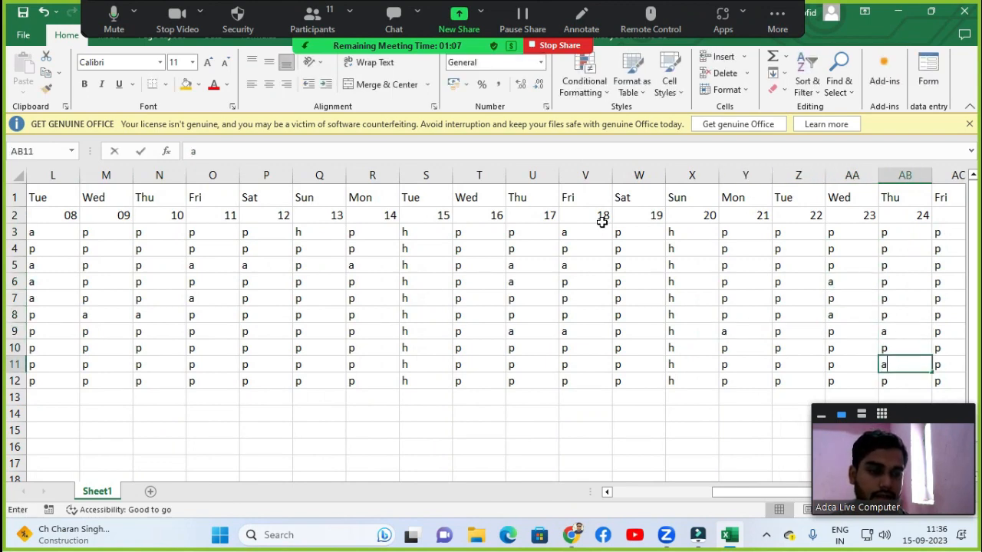
text(a)
key(Left)
key(Up)
Mark the third employee absent with a on days 21, 24, 25 and 26.
key(Up)
key(Up)
key(Up)
key(Up)
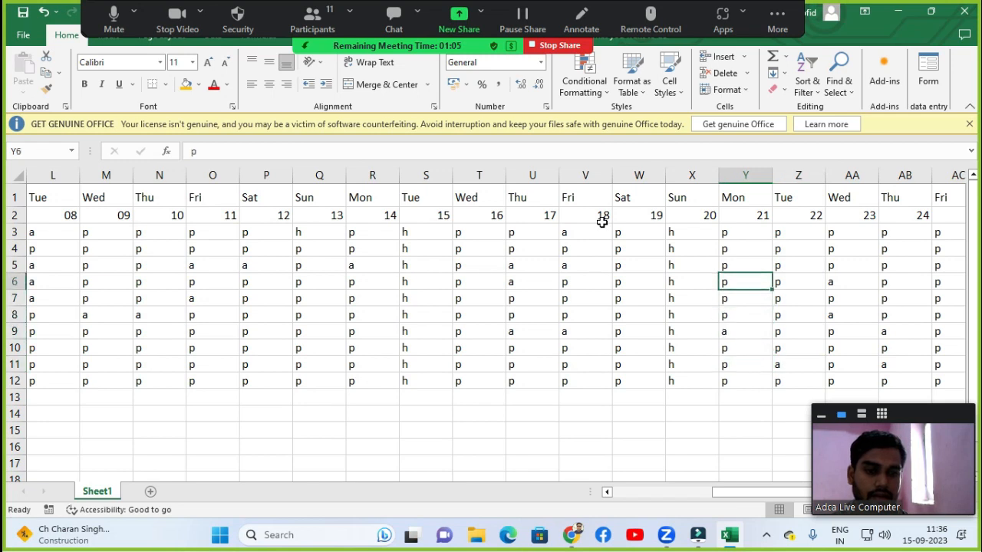
key(Up)
text(a)
key(Right)
key(Right)
key(Right)
text(a)
key(Right)
text(a)
key(Right)
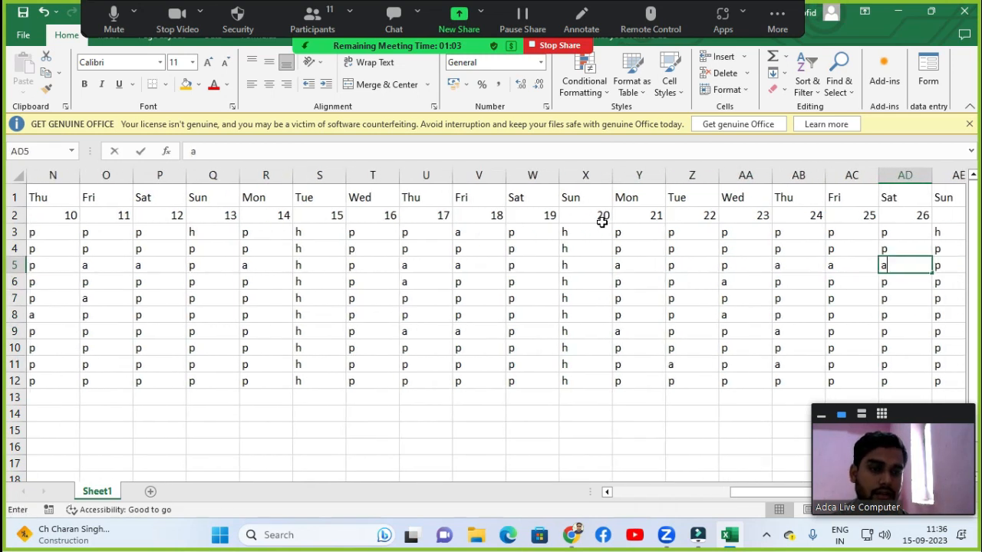
text(a)
key(BackSpace)
key(Up)
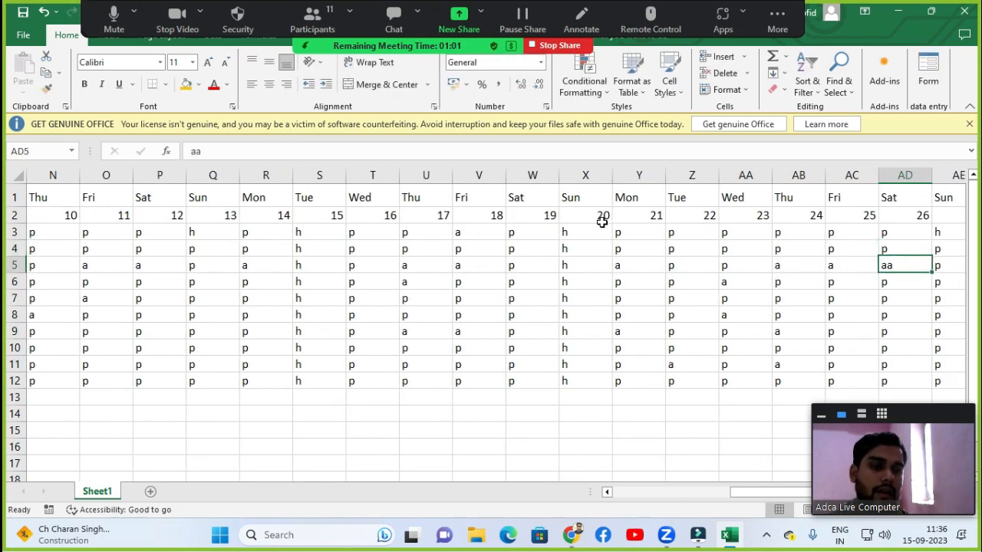
Fill the first employee's h for day 27 down to all ten employees.
key(Right)
key(Up)
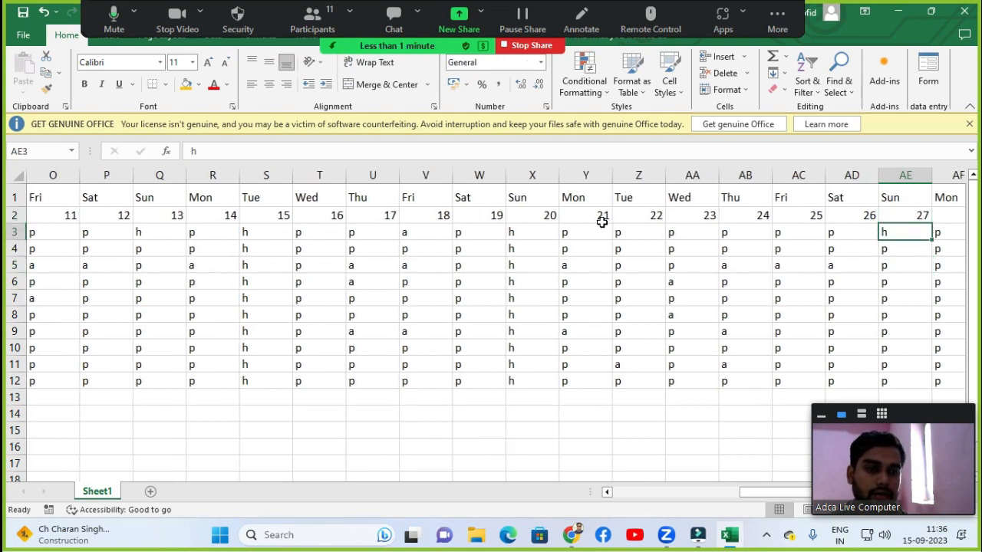
key(Down)
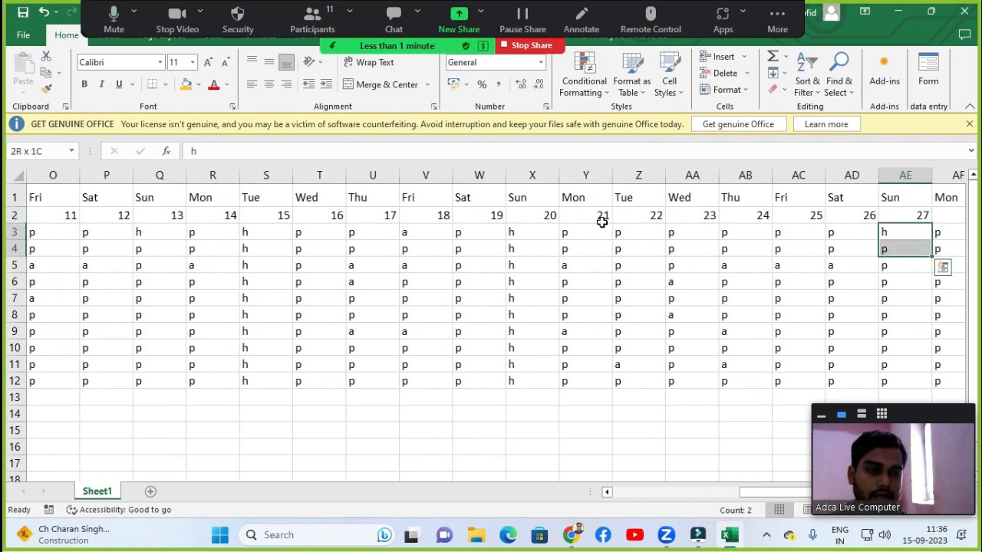
key(ctrl+shift+Down)
key(Up)
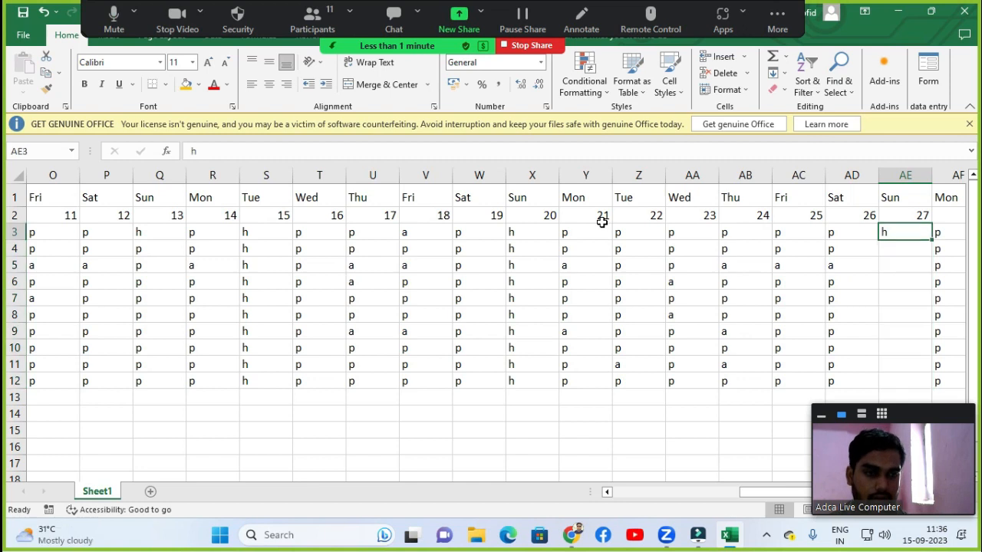
key(shift+Down)
key(shift+Down)
key(shift+Down)
key(shift+Down)
key(shift+Down)
key(shift+Down)
key(shift+Down)
key(shift+Down)
key(shift+Down)
key(shift+Down)
key(shift+Up)
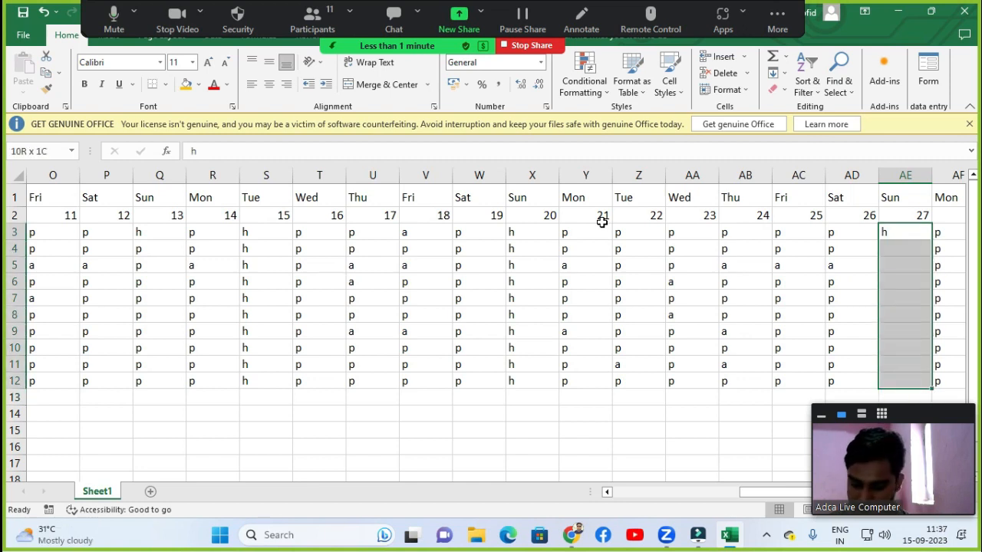
key(ctrl+d)
Mark the sixth employee absent with a on day 30.
key(Right)
key(Right)
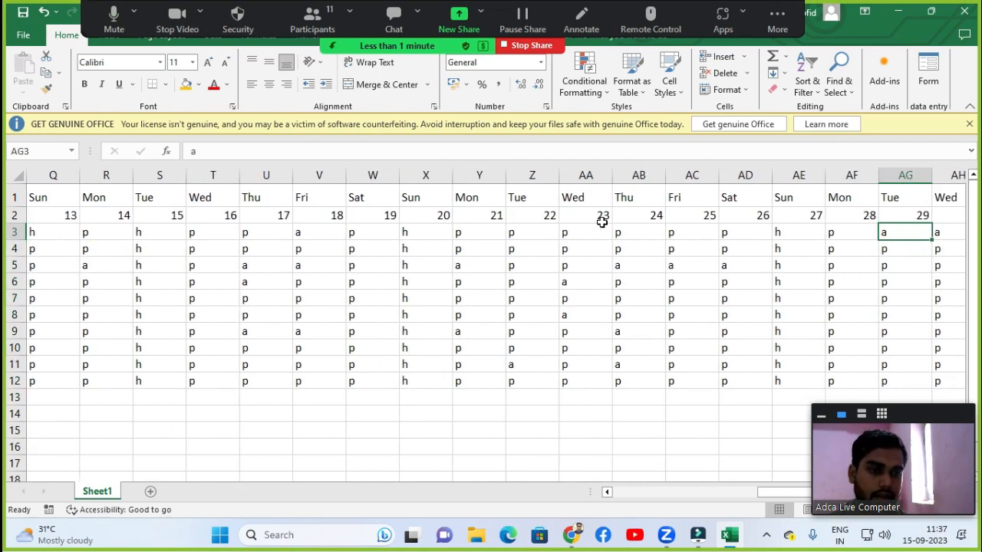
key(Right)
key(Down)
key(Down)
key(Down)
key(Down)
key(Down)
text(a)
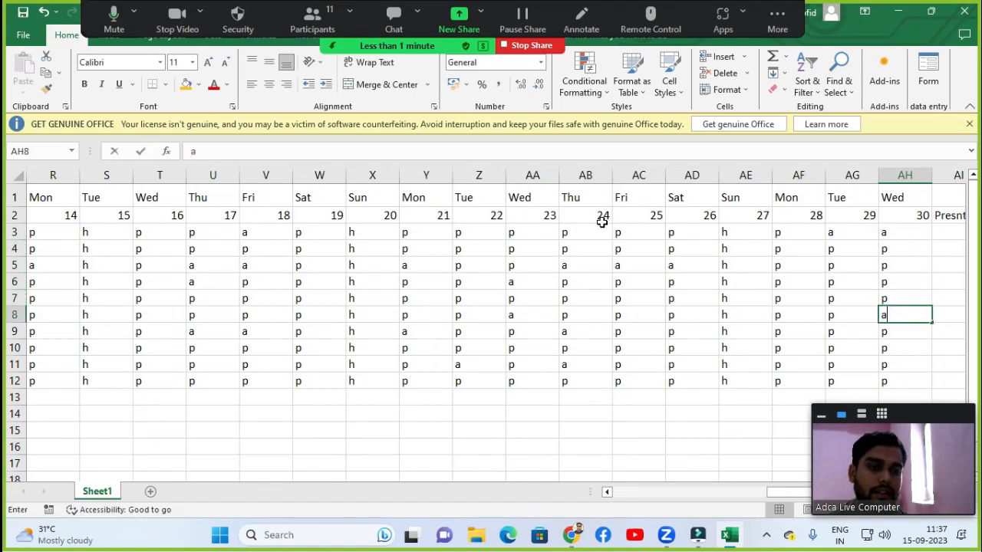
Mark the seventh employee absent with a on days 25 through 28.
key(Return)
key(Left)
key(Left)
text(a)
key(Left)
text(a)
key(Left)
text(a)
key(Left)
text(a)
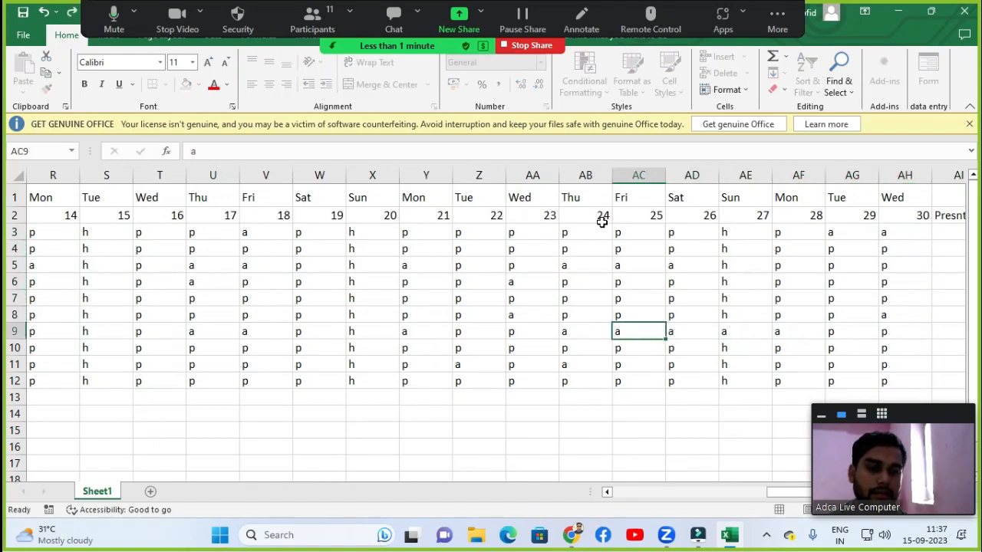
key(Right)
key(Right)
text(a)
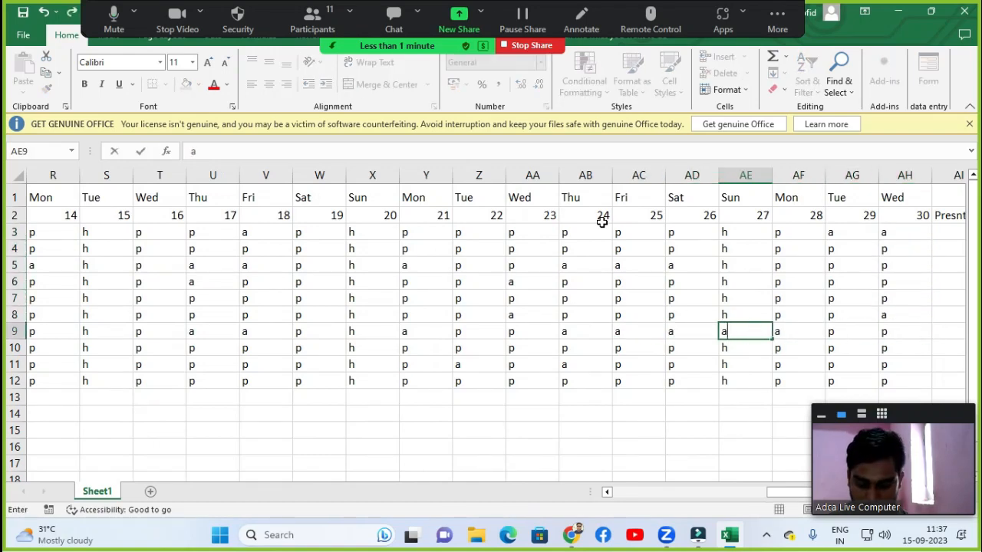
Correct the spelling of the Present column header after day 30.
key(Return)
key(Up)
key(Up)
key(Up)
key(Up)
key(Up)
key(Up)
key(Up)
key(Up)
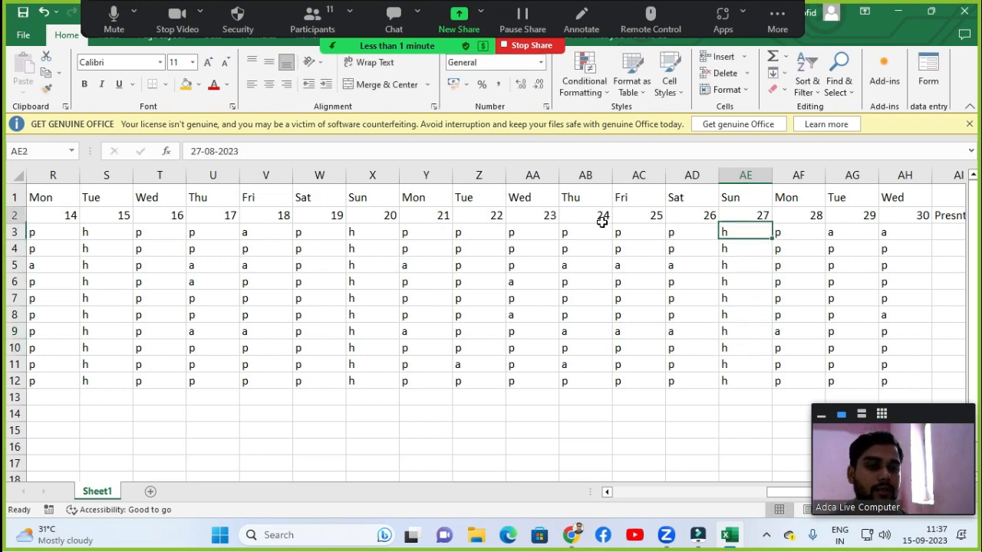
key(Up)
key(Right)
key(Right)
key(Right)
key(Right)
key(Down)
key(Down)
key(Right)
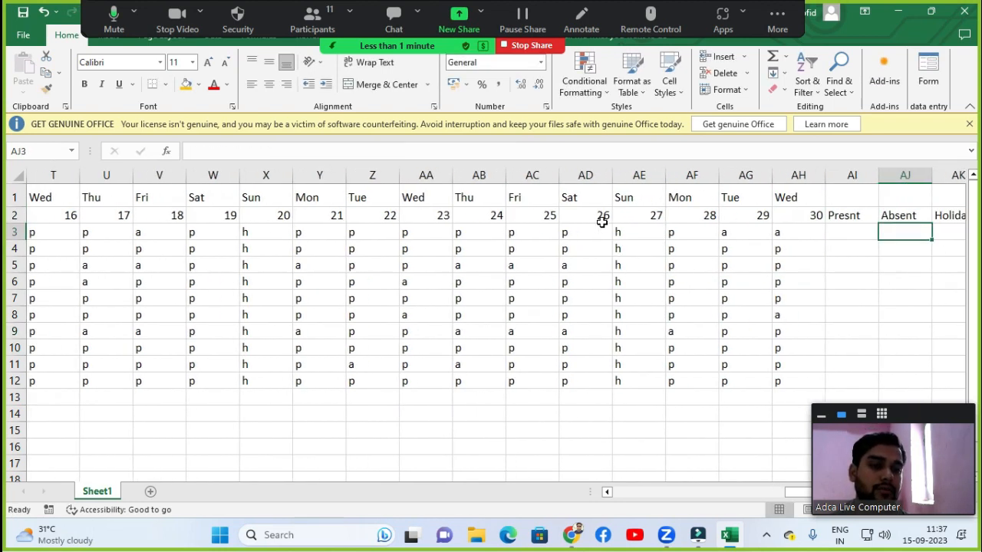
key(Left)
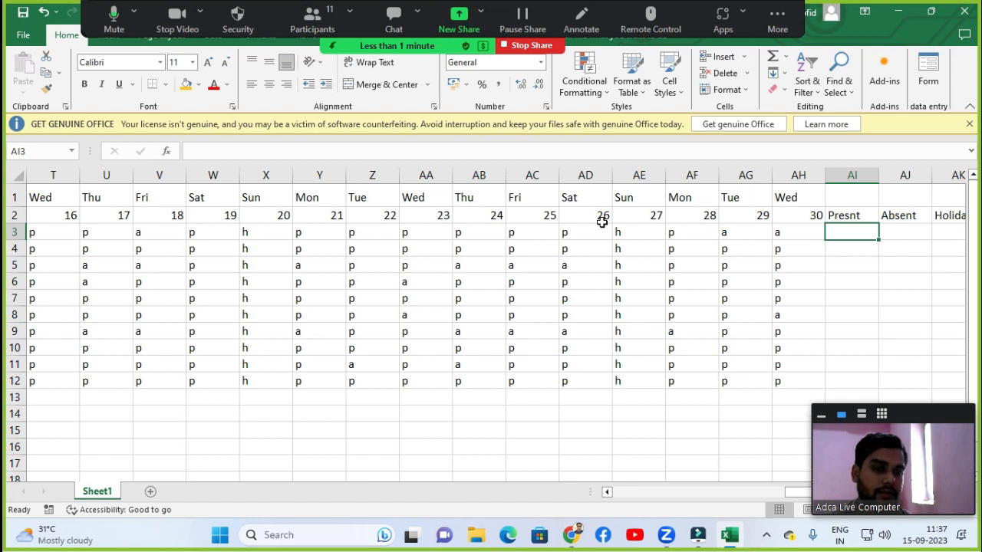
key(Up)
key(F2)
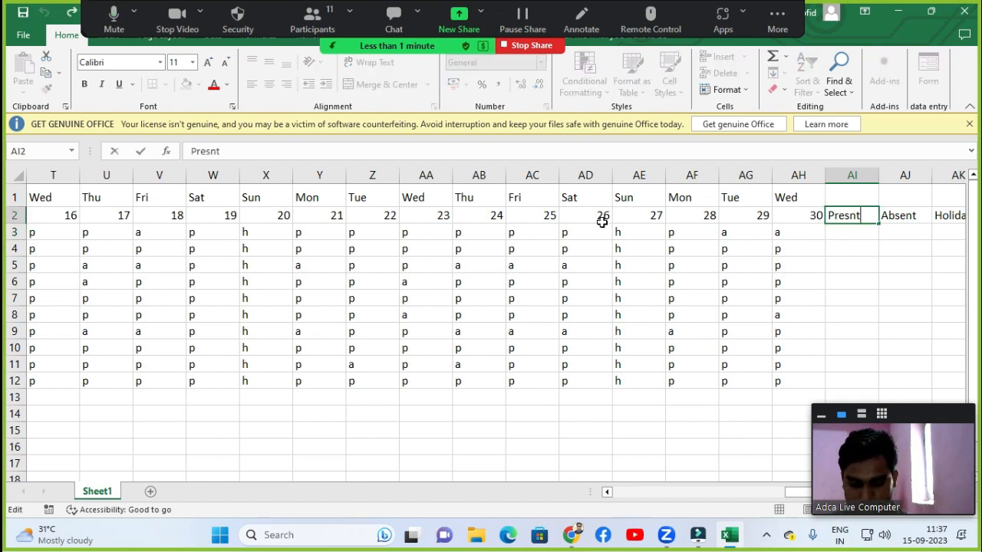
key(BackSpace)
key(BackSpace)
key(BackSpace)
key(BackSpace)
key(BackSpace)
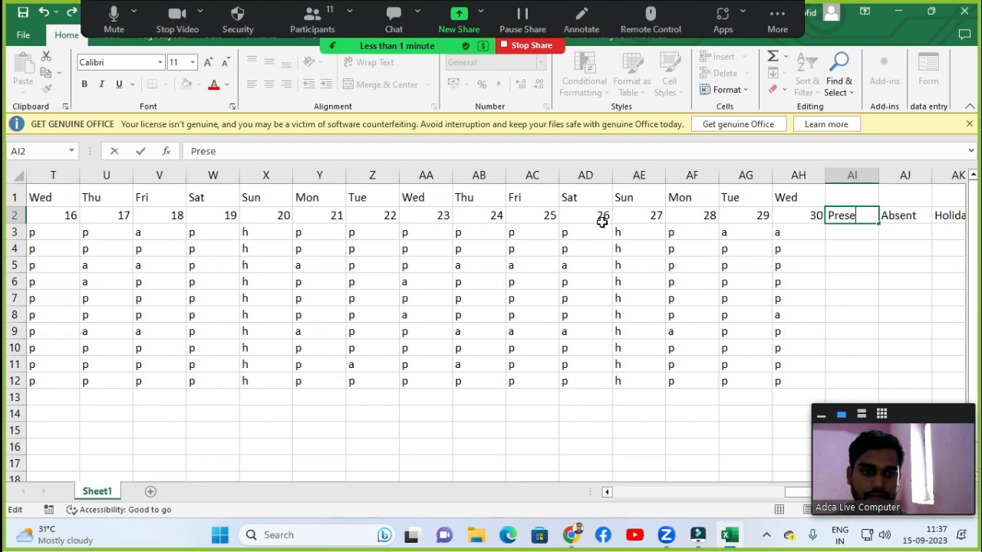
key(Return)
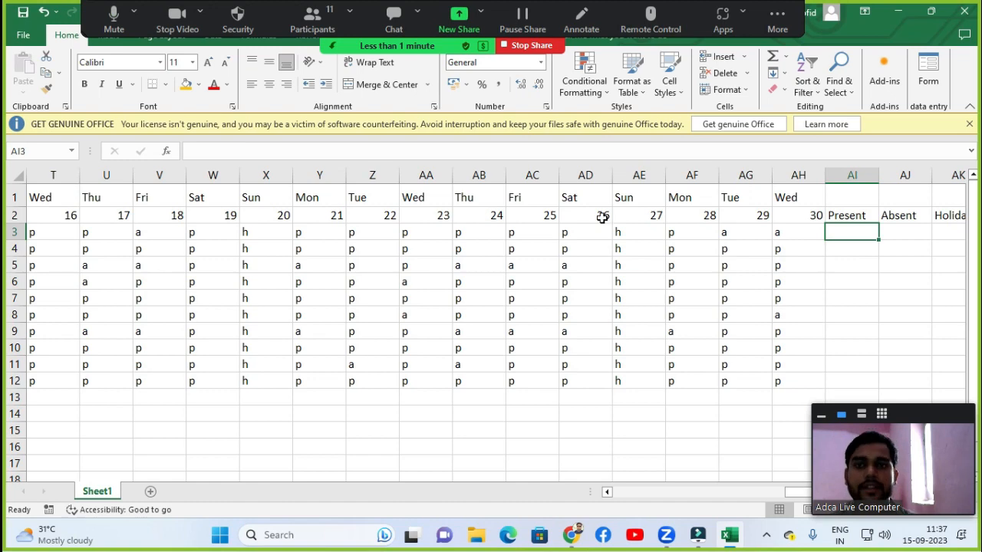
drag(366, 44, 268, 526)
click(944, 309)
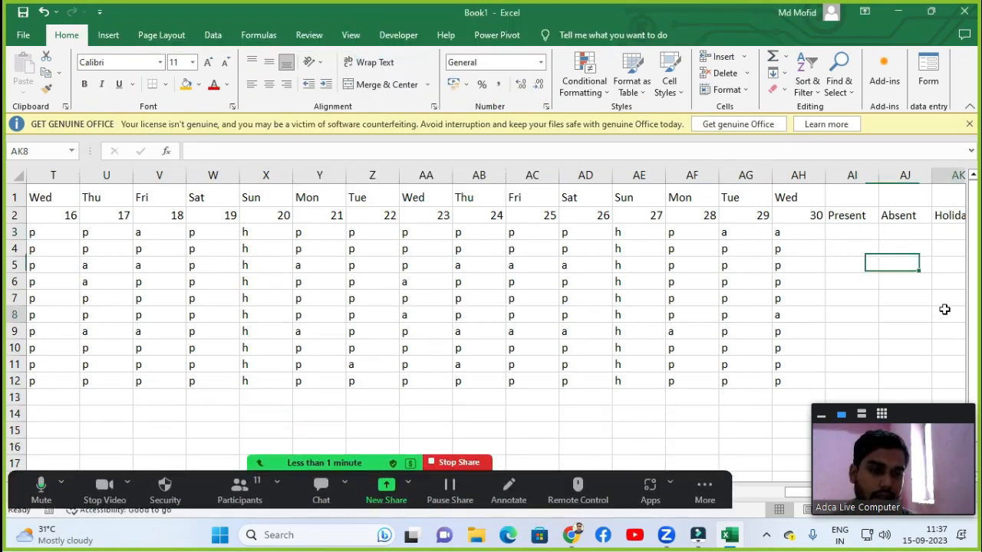
click(845, 242)
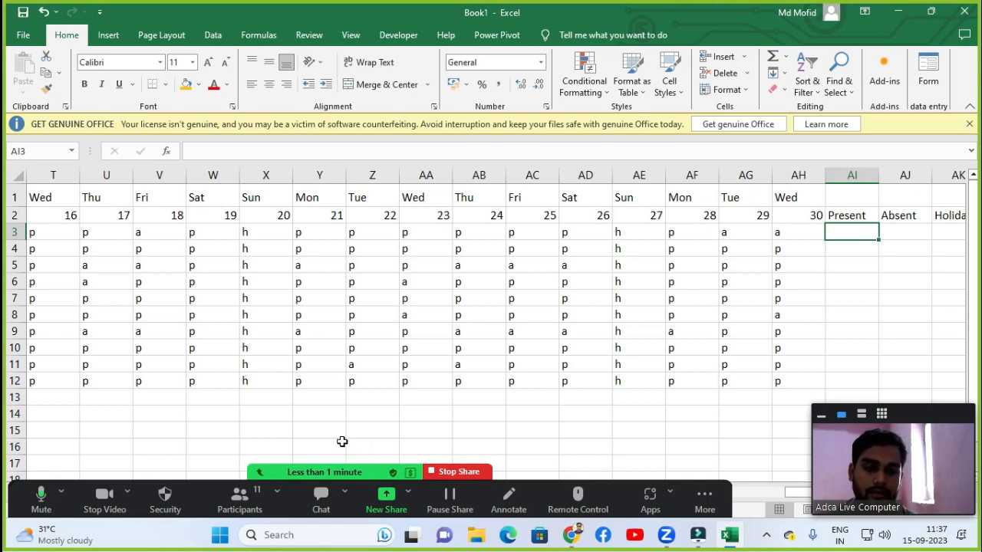
click(490, 414)
click(322, 397)
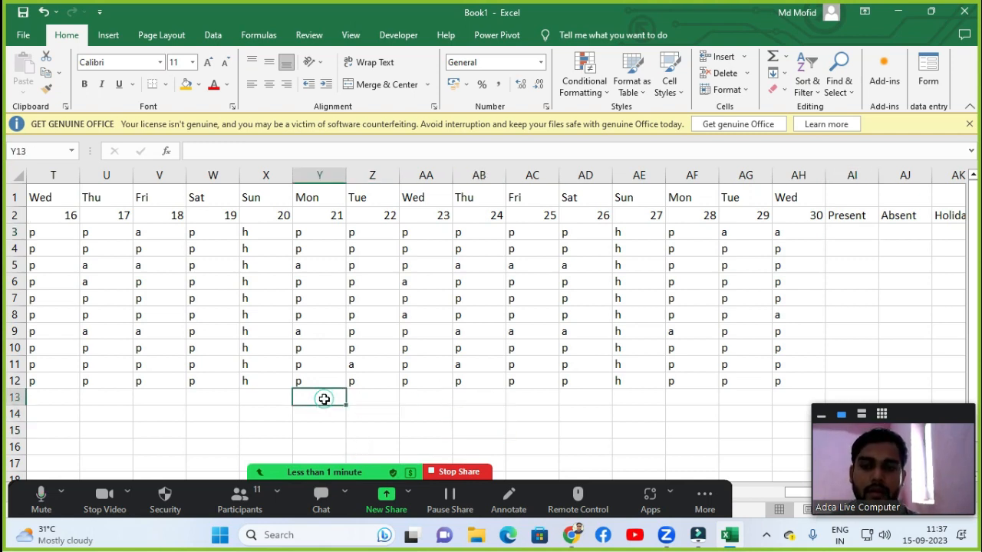
click(188, 320)
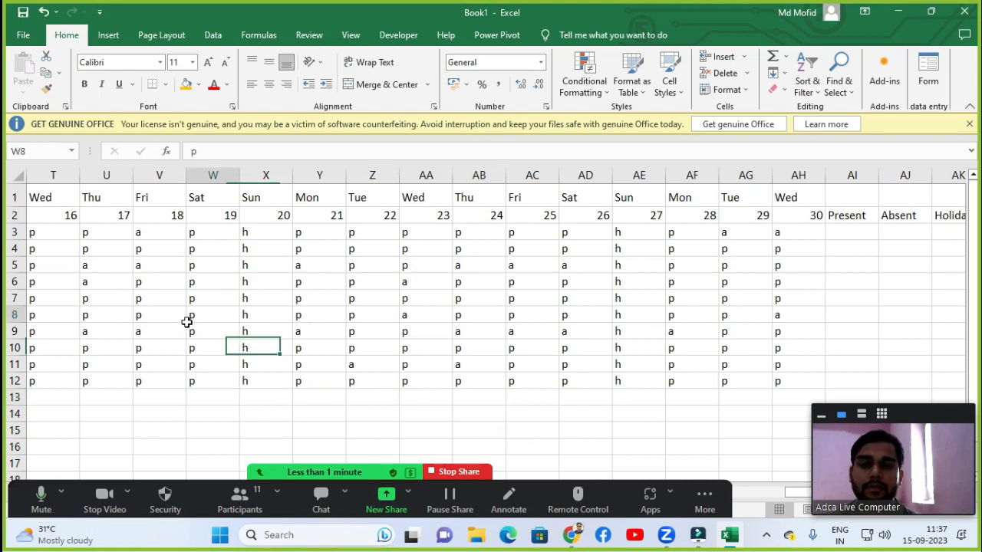
Mark the seventh employee absent with a on day 16.
key(Left)
key(Left)
key(Left)
key(Left)
key(Left)
key(Left)
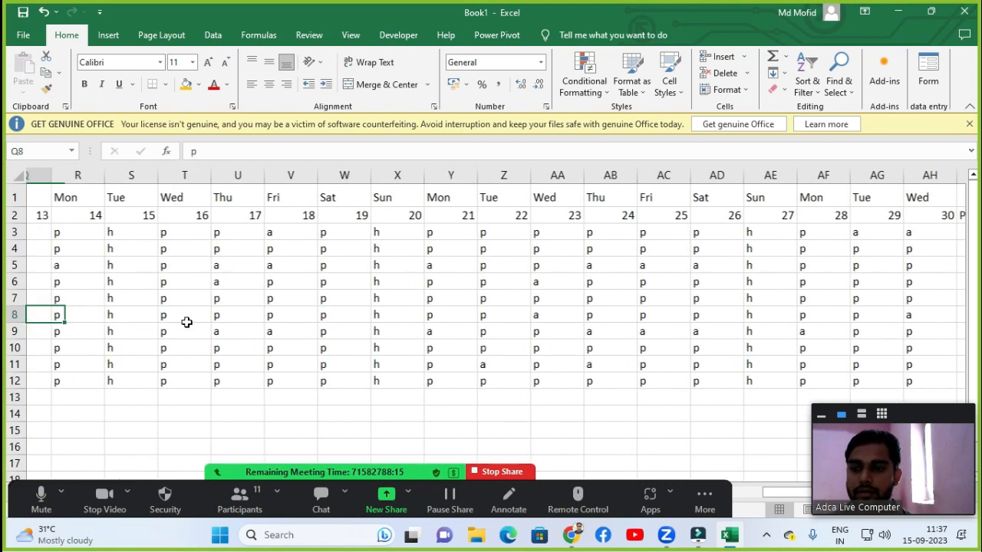
key(Right)
key(Right)
Mark the ninth employee absent with a on days 16 to 19, 21 to 24 and 26.
key(Right)
key(Down)
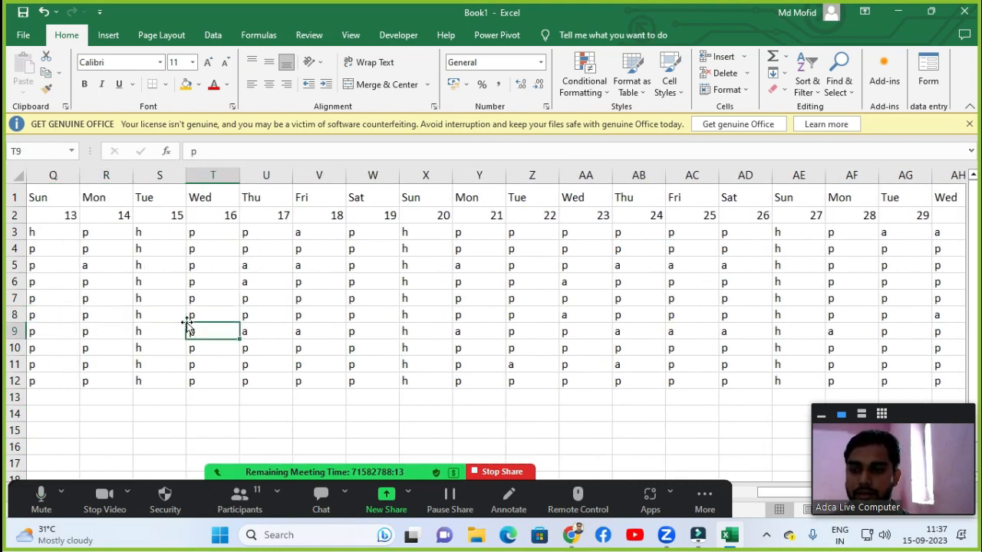
text(a)
key(Down)
key(Down)
text(a)
key(Right)
text(a)
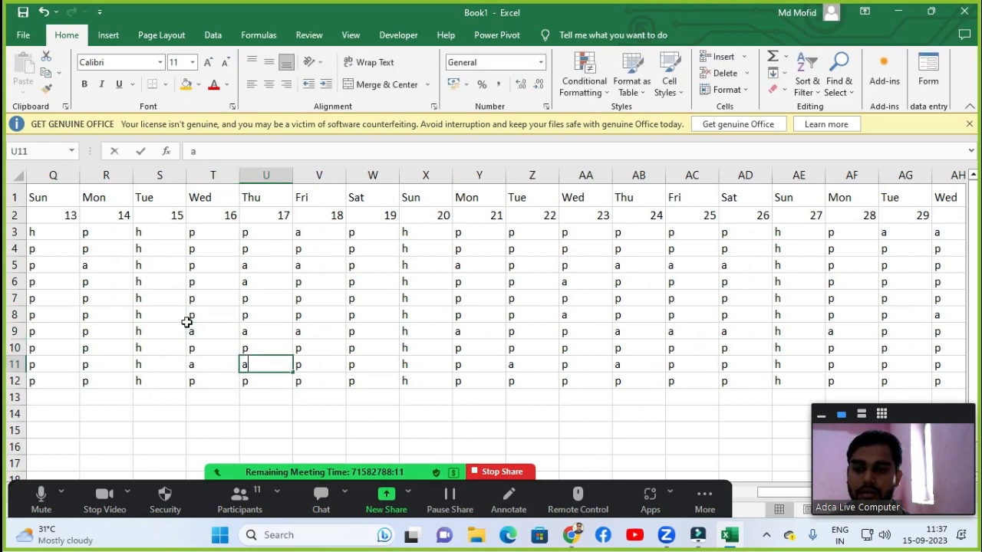
key(Right)
text(a)
key(Right)
text(a)
key(Right)
key(Right)
text(a)
key(Right)
text(a)
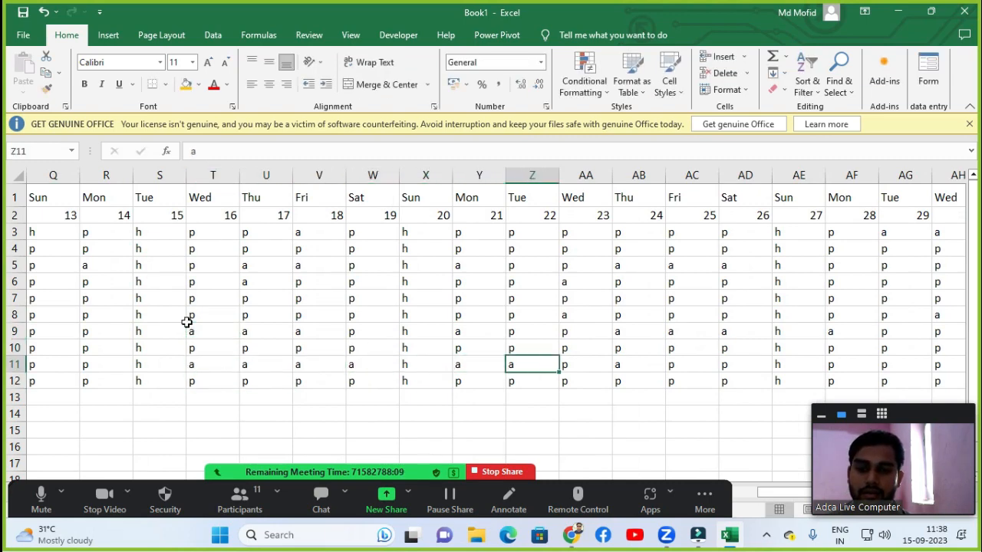
key(Right)
text(a)
key(Right)
text(a)
key(Right)
key(Right)
text(a)
key(Right)
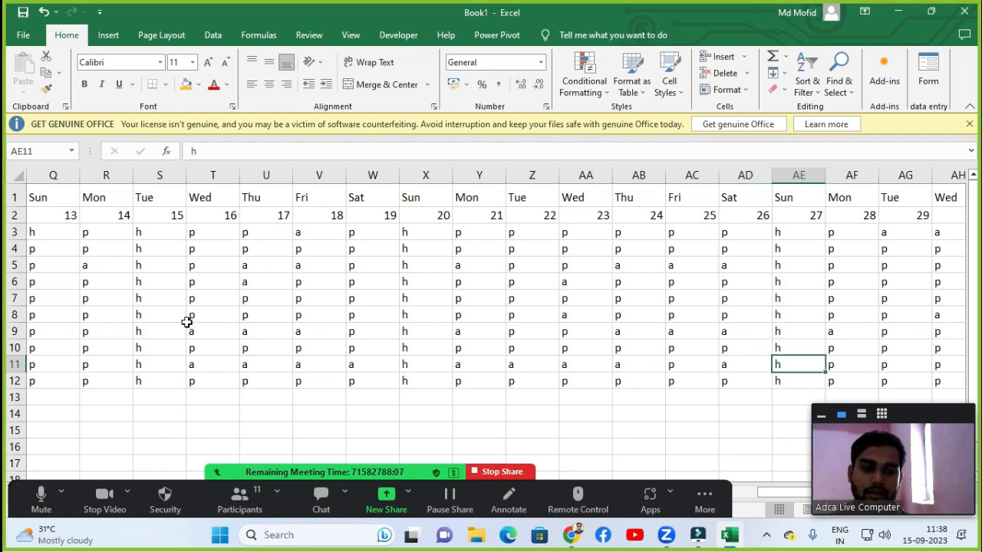
Replace the day 13 marks of all ten employees with the first employee's h by filling it down.
key(Up)
key(Up)
key(Up)
key(Left)
key(Left)
key(Left)
key(Left)
key(Left)
key(Left)
key(Left)
key(Left)
key(Up)
key(Up)
key(Up)
key(Up)
key(Up)
key(Up)
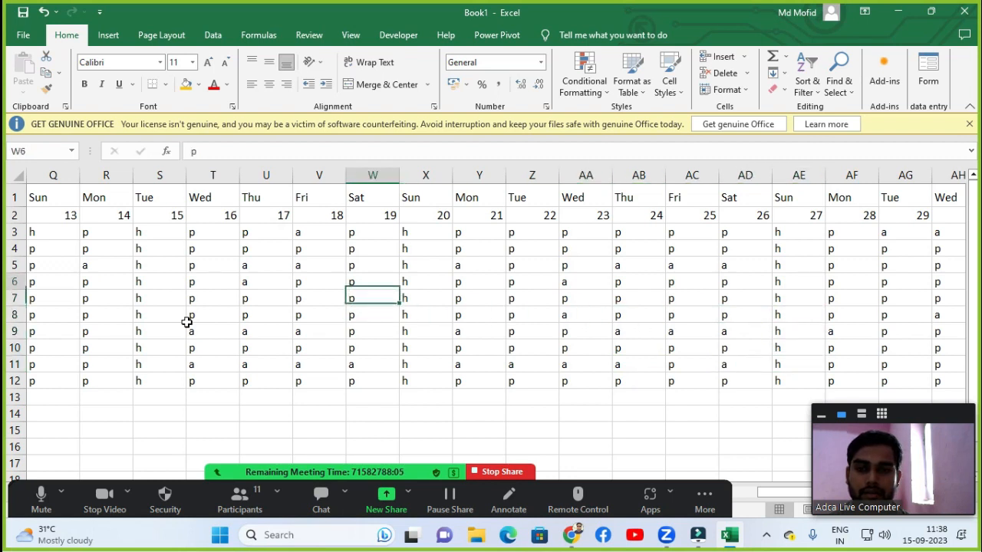
key(Left)
key(Left)
key(Left)
key(Left)
key(Left)
key(Left)
key(Left)
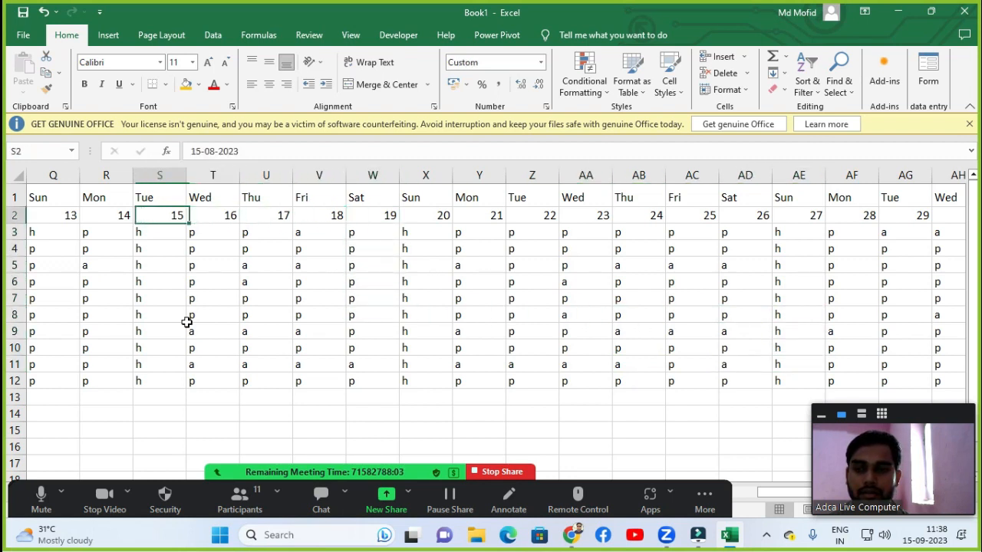
key(Left)
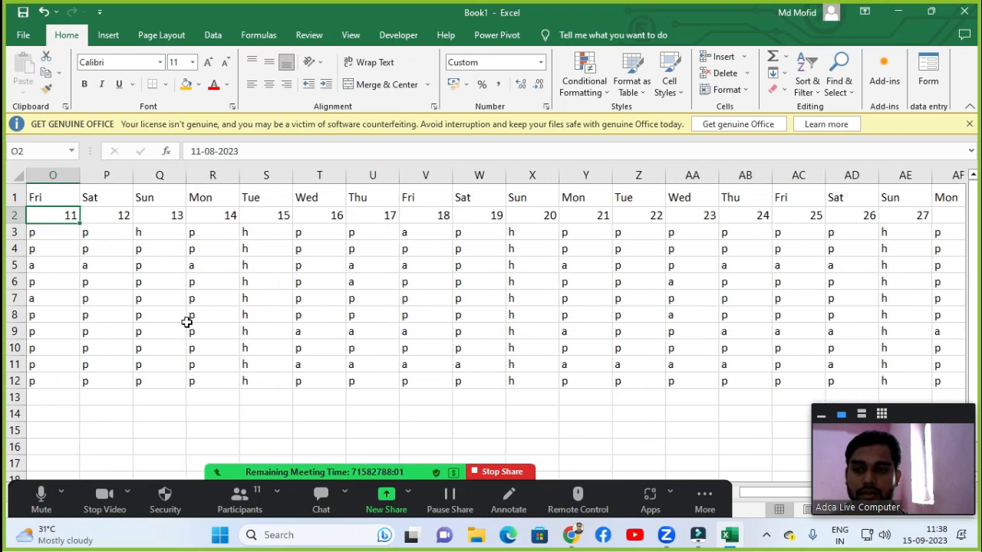
key(Right)
key(Right)
key(Down)
key(Down)
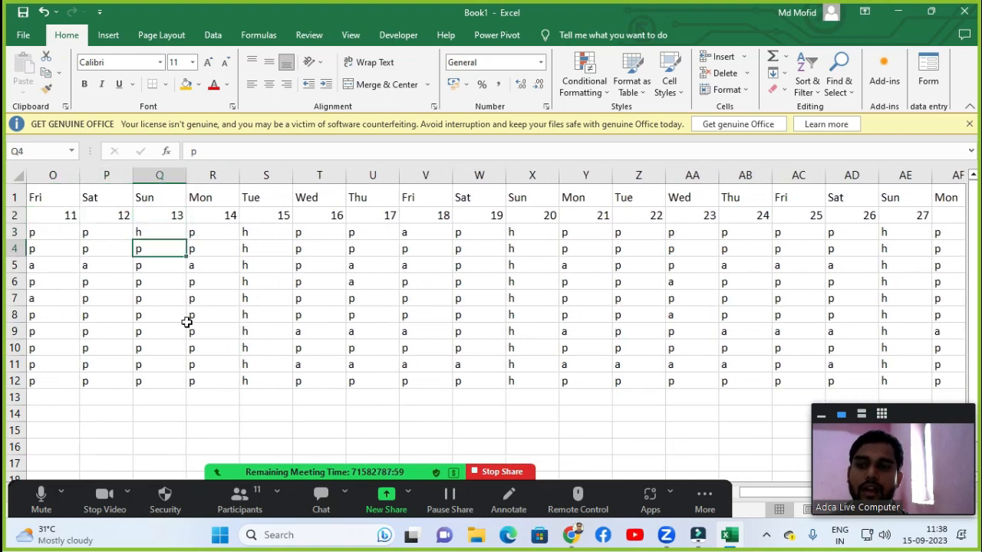
key(ctrl+shift+Down)
key(Delete)
key(Up)
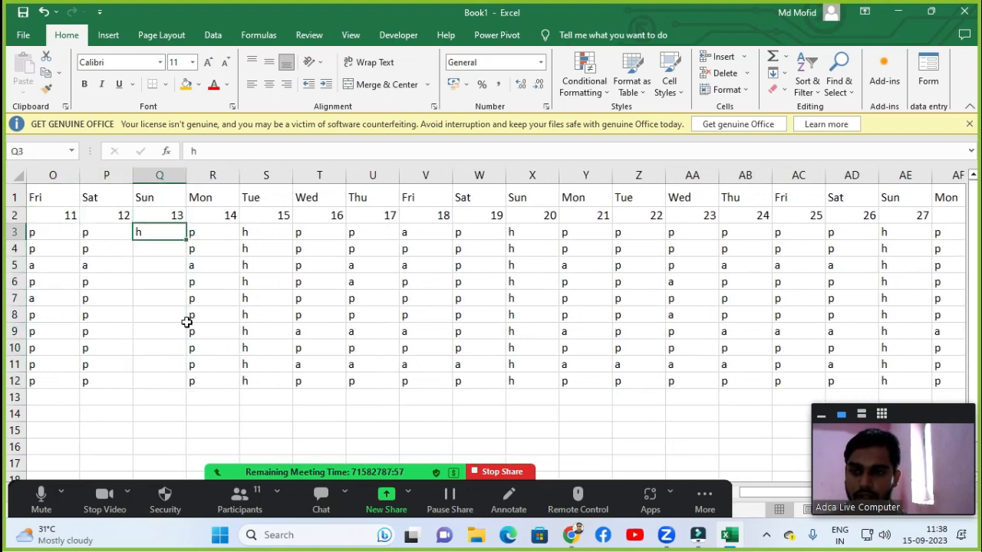
key(shift+Down)
key(shift+Down)
key(shift+Down)
key(shift+Down)
key(shift+Down)
key(shift+Down)
key(shift+Down)
key(shift+Down)
key(shift+Down)
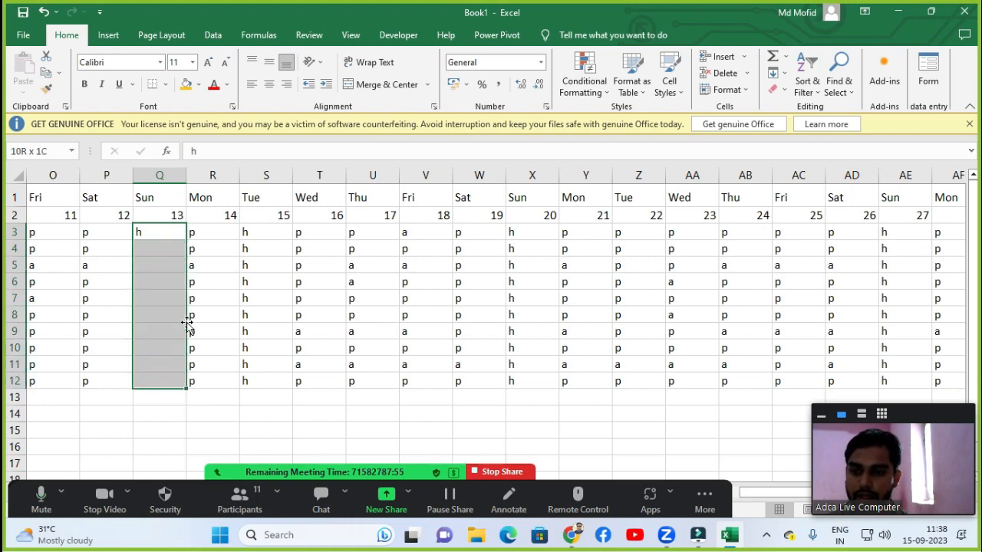
key(ctrl+d)
Enter H as the first employee's mark for day 06.
key(Left)
key(Left)
key(Left)
key(Left)
key(Left)
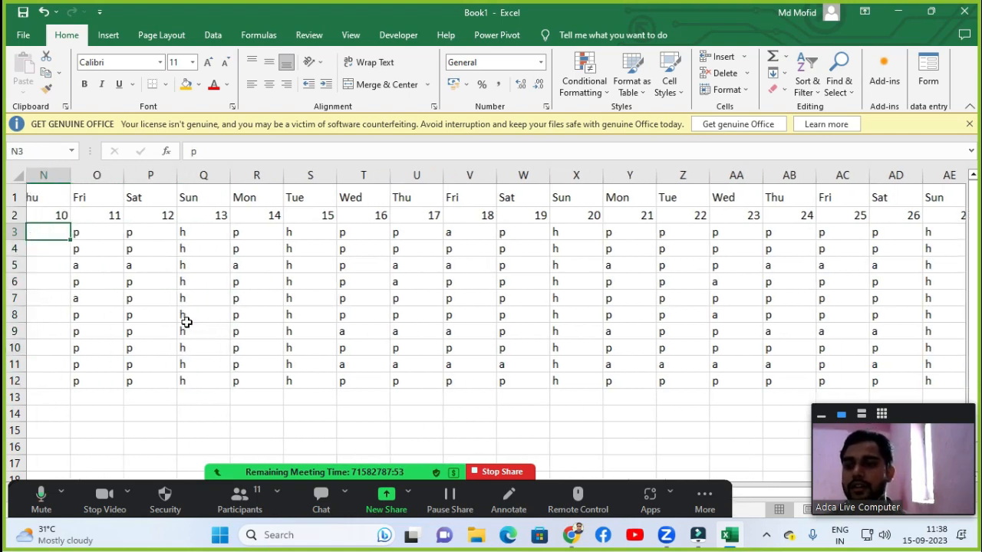
key(Left)
key(Left)
key(Left)
key(Left)
key(Right)
key(Right)
text(H)
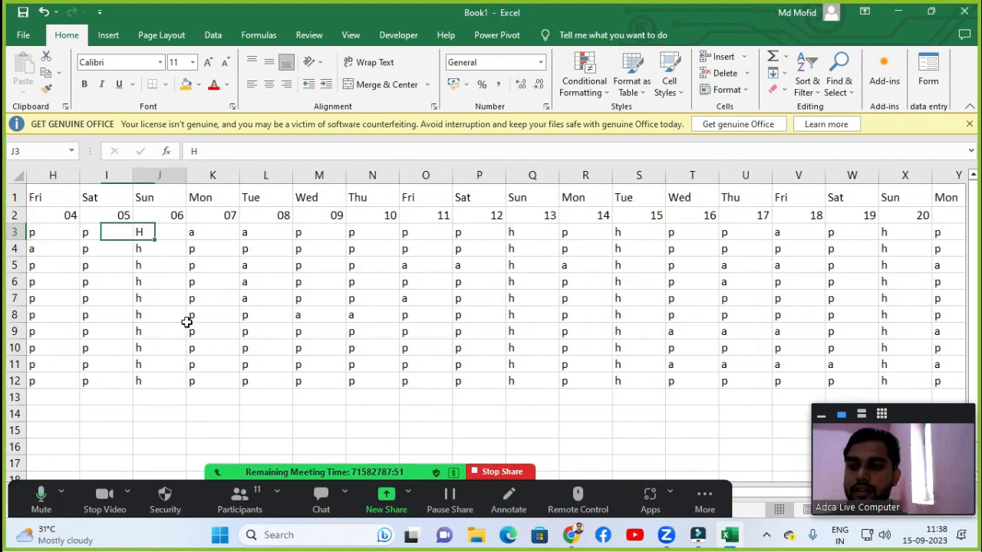
key(Left)
key(Left)
key(Left)
key(Left)
key(Left)
key(Left)
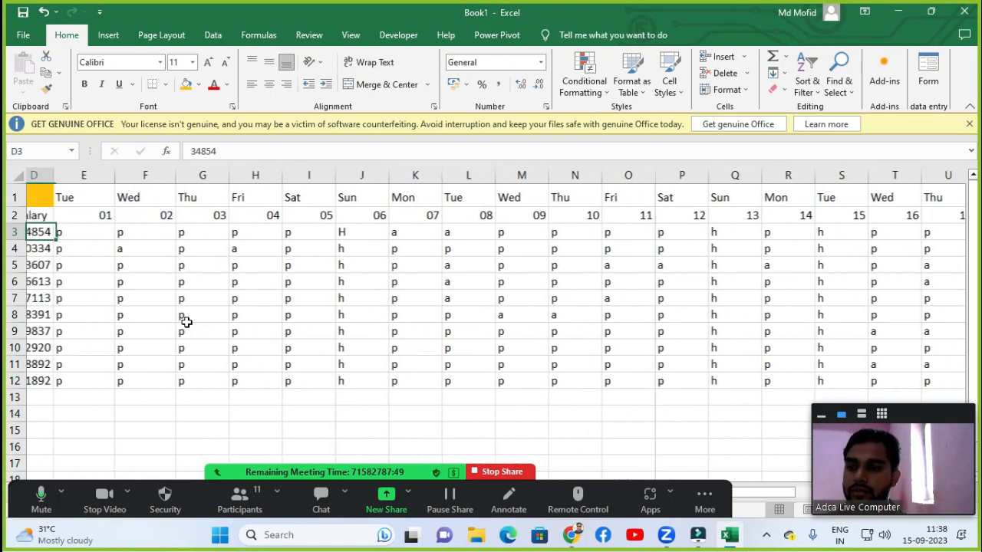
Mark the third, fourth and sixth employees absent with a on day 02.
key(Down)
key(Down)
key(Right)
key(Right)
text(a)
key(Down)
text(a)
key(Down)
key(Down)
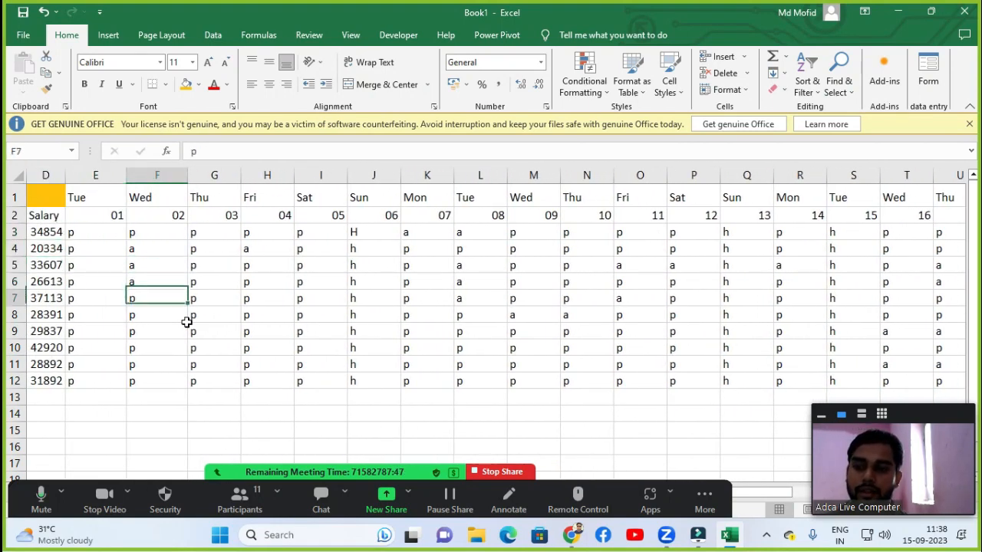
text(aa)
key(Down)
key(Right)
key(Up)
key(Left)
Mark the sixth employee absent with a on days 04, 05 and 07.
text(a)
key(Right)
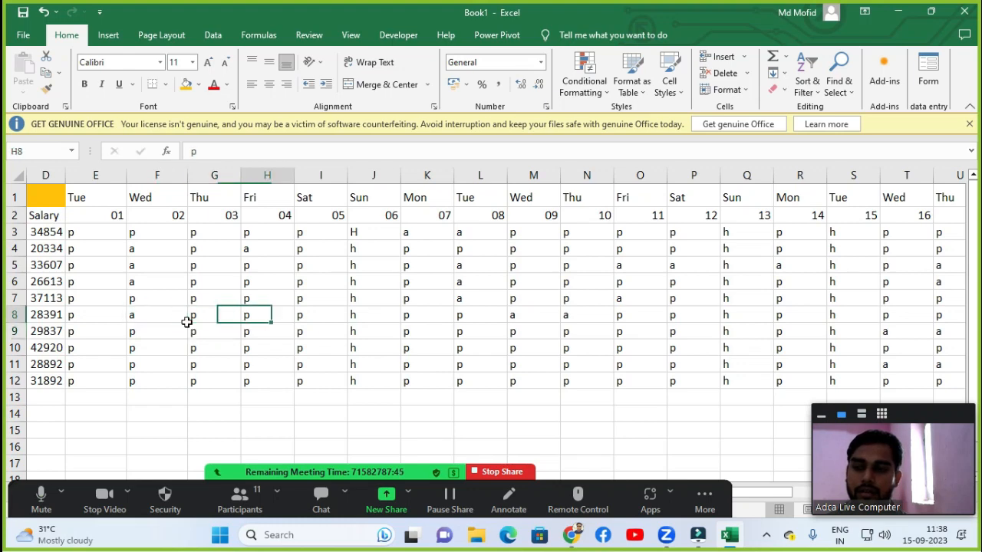
key(Right)
text(a)
key(Right)
text(a)
key(Right)
key(Right)
Mark the eighth employee absent with a on days 04 and 07.
text(a)
key(Down)
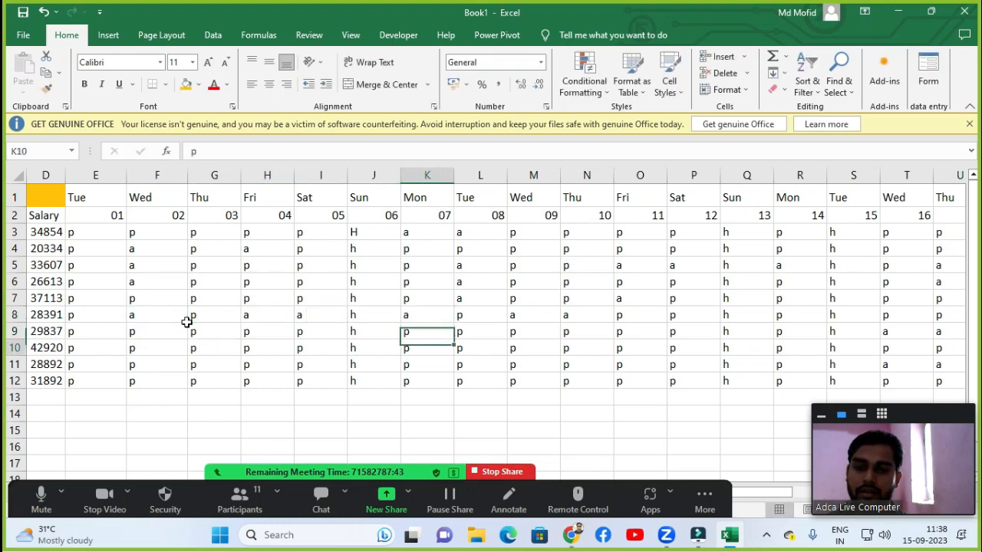
key(Down)
text(a)
key(Left)
key(Left)
key(Left)
Mark the ninth employee absent with a on days 05, 08, 10 and 12, and re-enter h on day 13.
text(a)
key(Down)
key(Right)
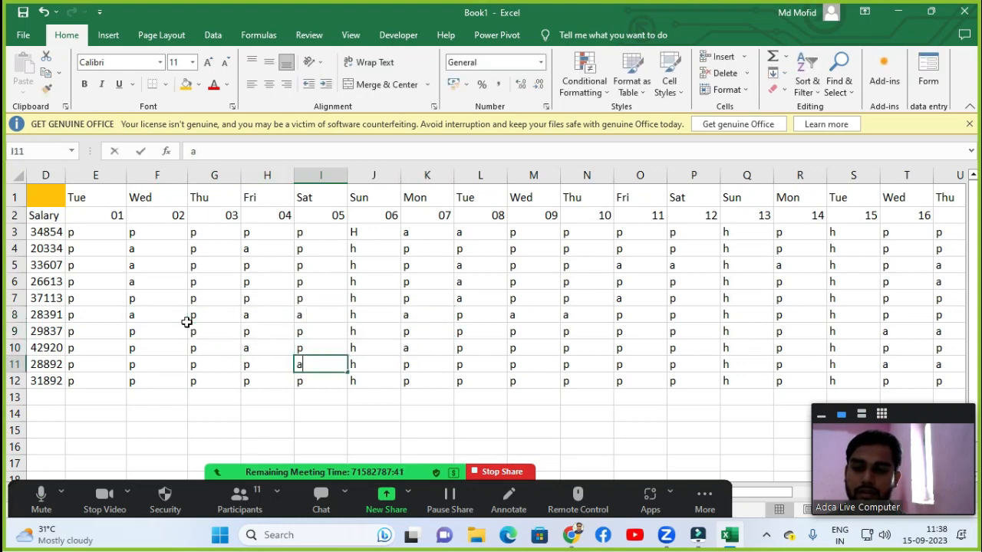
text(a)
key(Right)
key(Right)
key(Right)
text(a)
key(Right)
key(Right)
text(a)
key(Right)
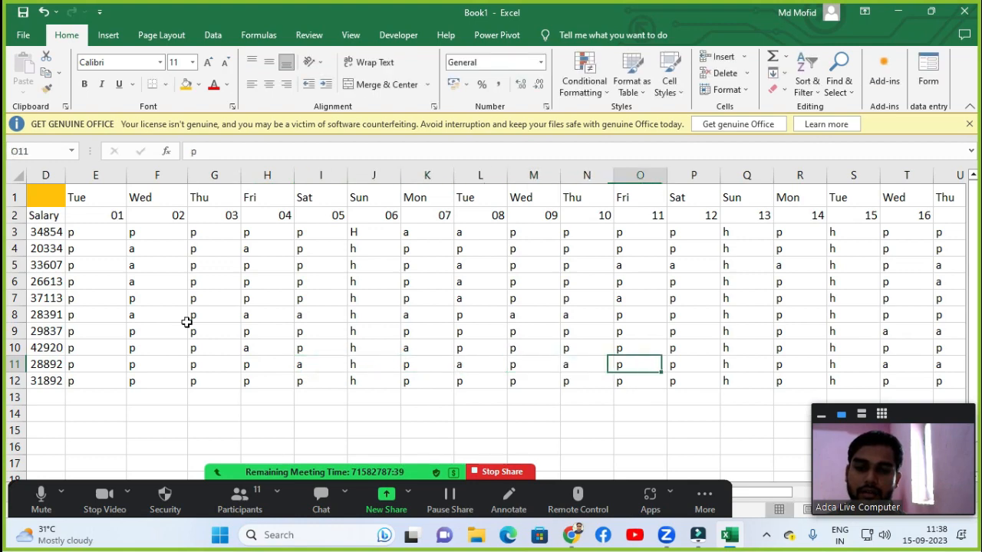
key(Right)
text(a)
key(Right)
text(a)
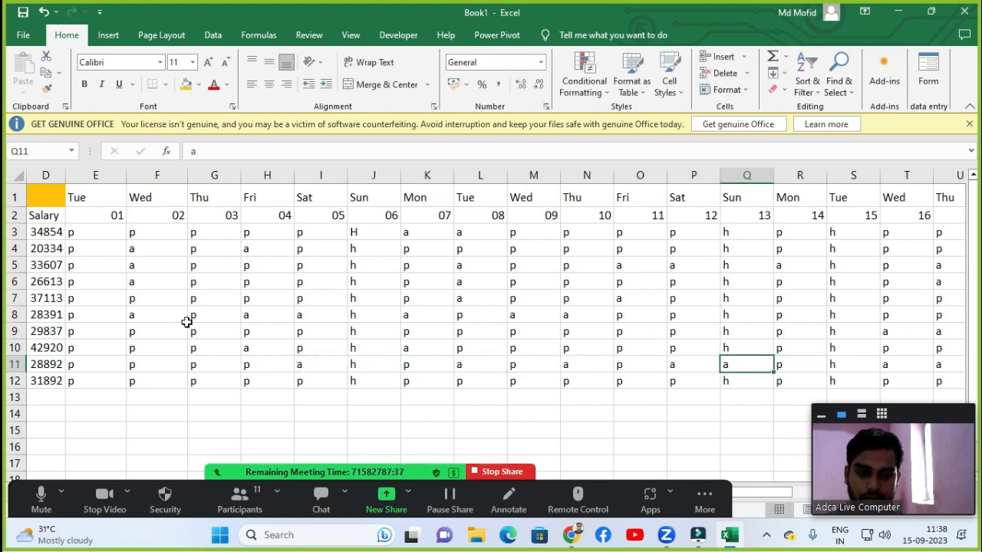
text(H)
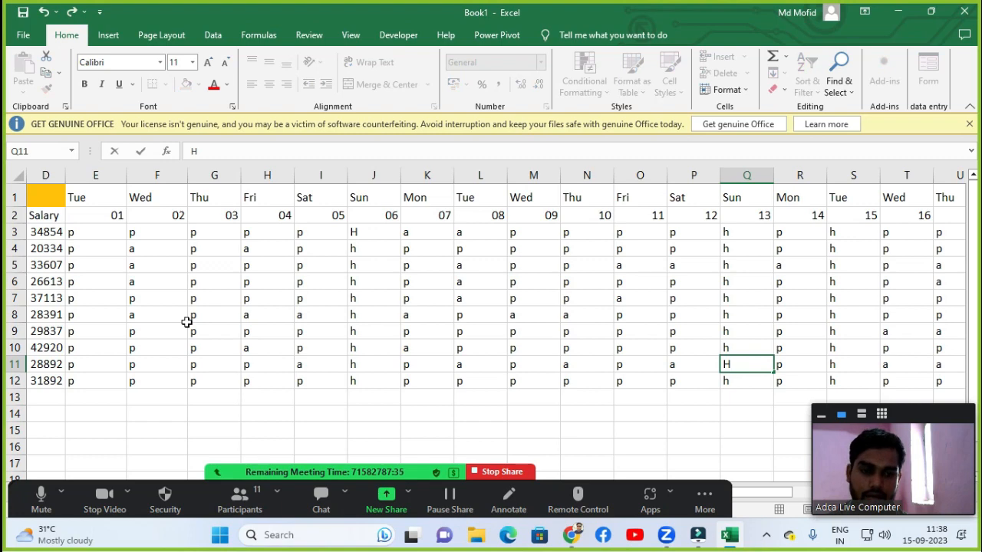
key(BackSpace)
text(h)
key(Return)
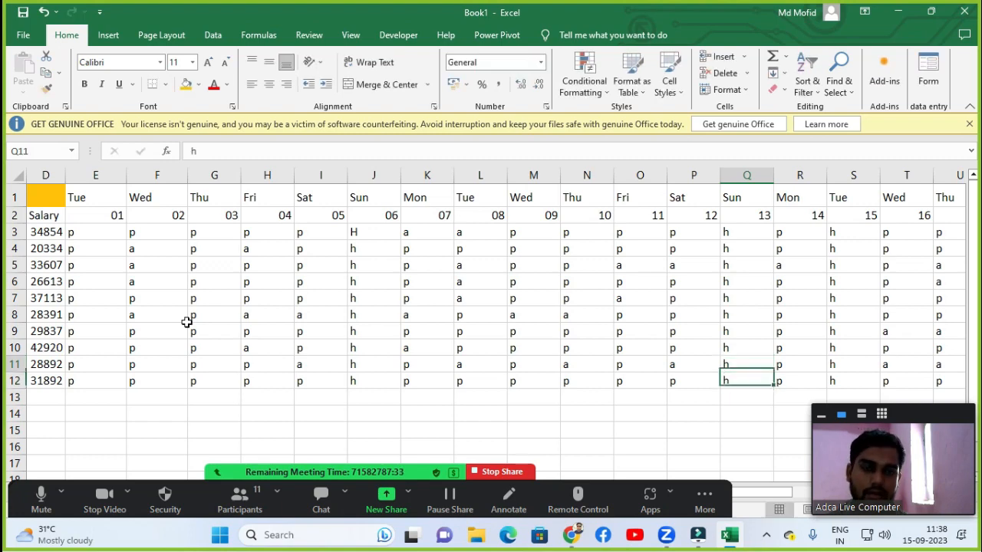
Move to the Present, Absent, Holiday and Total Day columns beside the attendance grid.
key(Up)
key(Up)
key(Up)
key(Up)
key(Up)
key(Up)
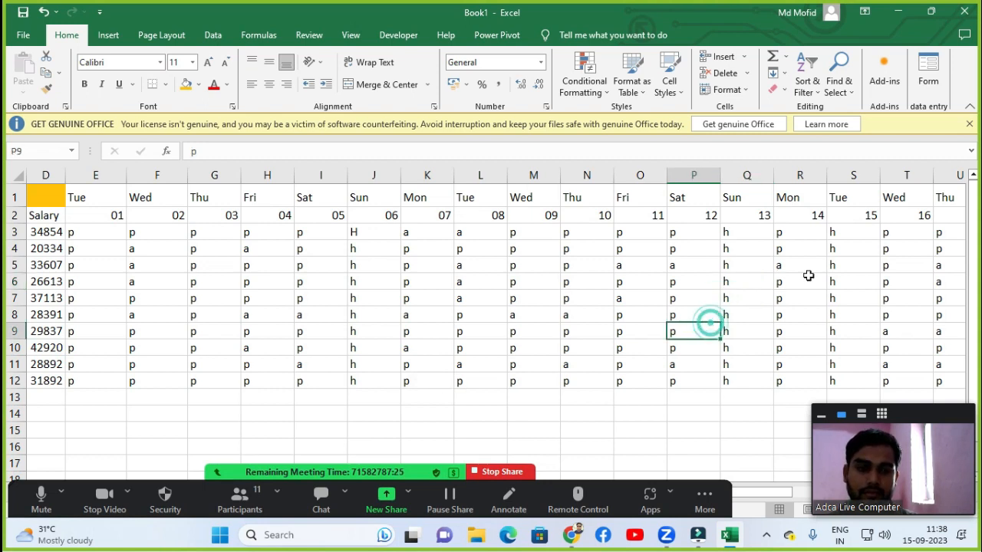
click(884, 232)
key(Right)
key(Right)
key(Right)
key(Right)
key(Right)
key(Right)
key(Right)
key(Right)
key(Right)
key(Right)
key(Right)
key(Right)
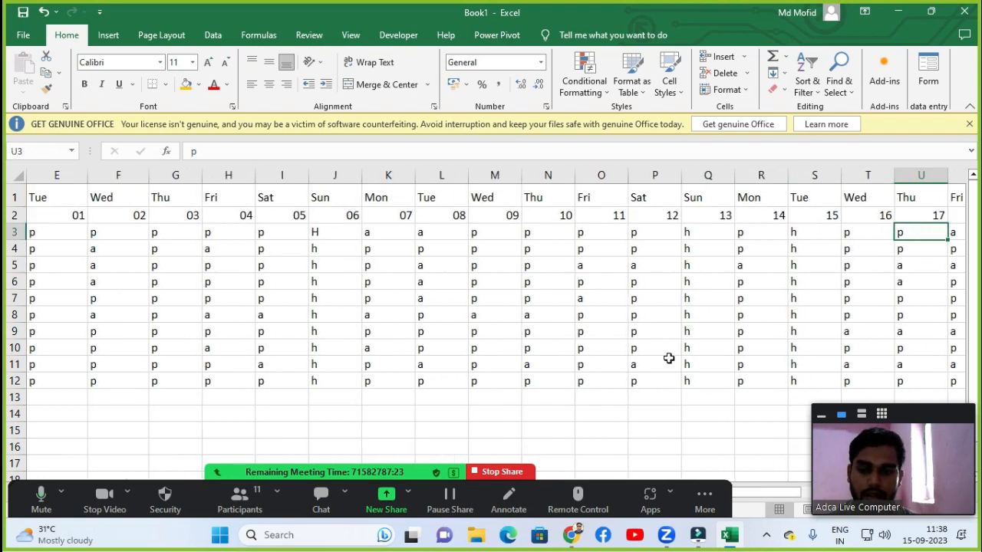
key(Right)
key(Right)
key(Right)
key(Right)
key(Right)
key(Right)
key(Right)
key(Right)
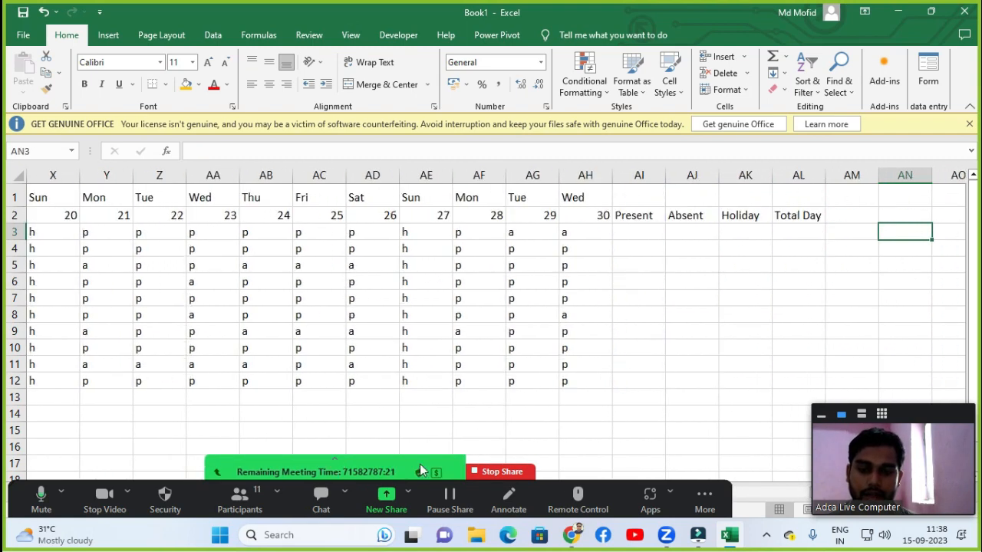
Examine the Present, Absent, Holiday and Total Day columns beside the ten employees' attendance rows.
click(681, 259)
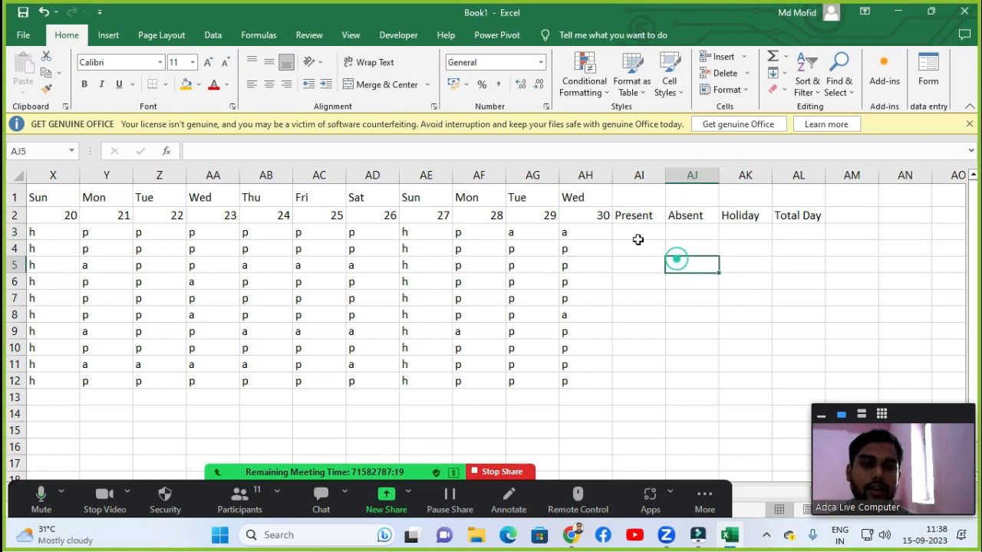
click(637, 239)
click(626, 266)
click(629, 231)
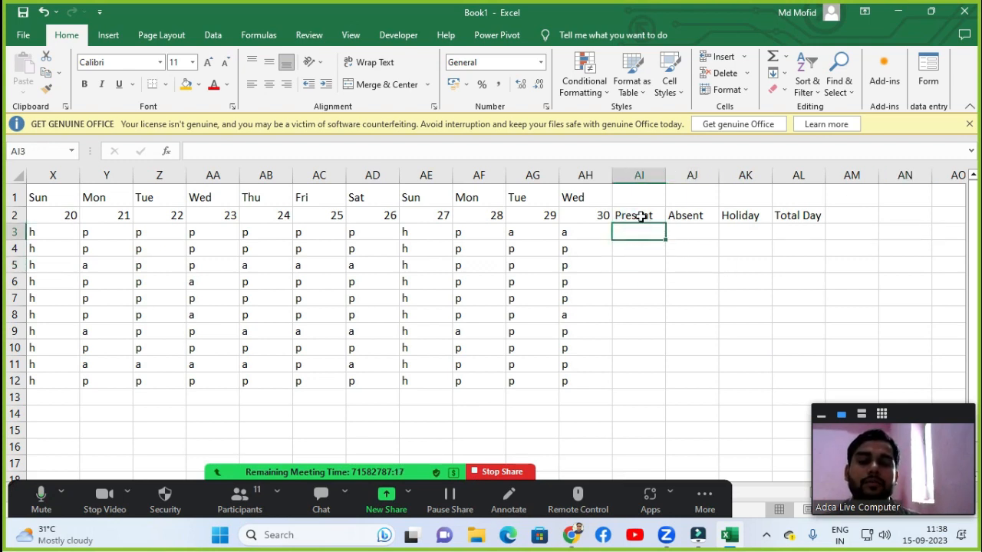
drag(640, 215, 640, 387)
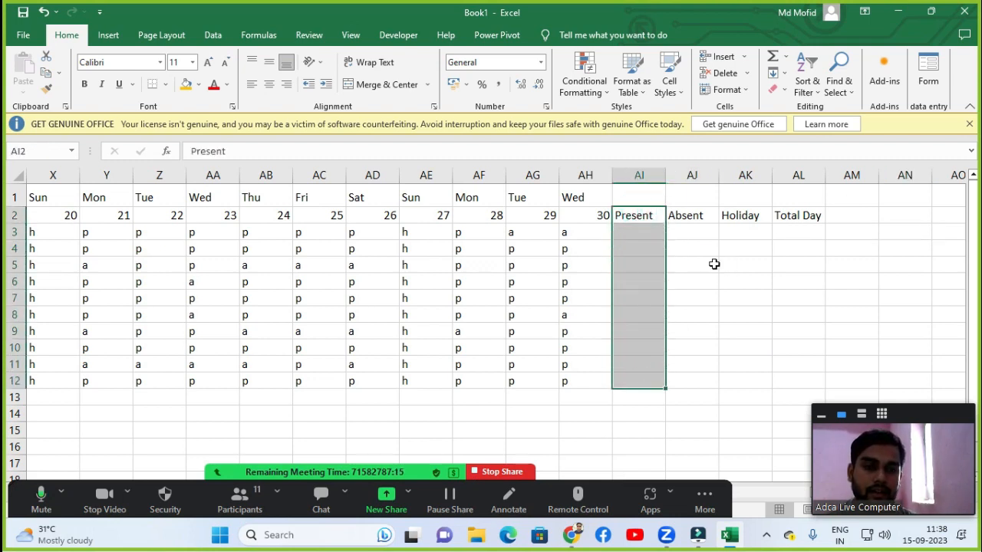
click(710, 263)
drag(682, 202, 682, 364)
click(747, 241)
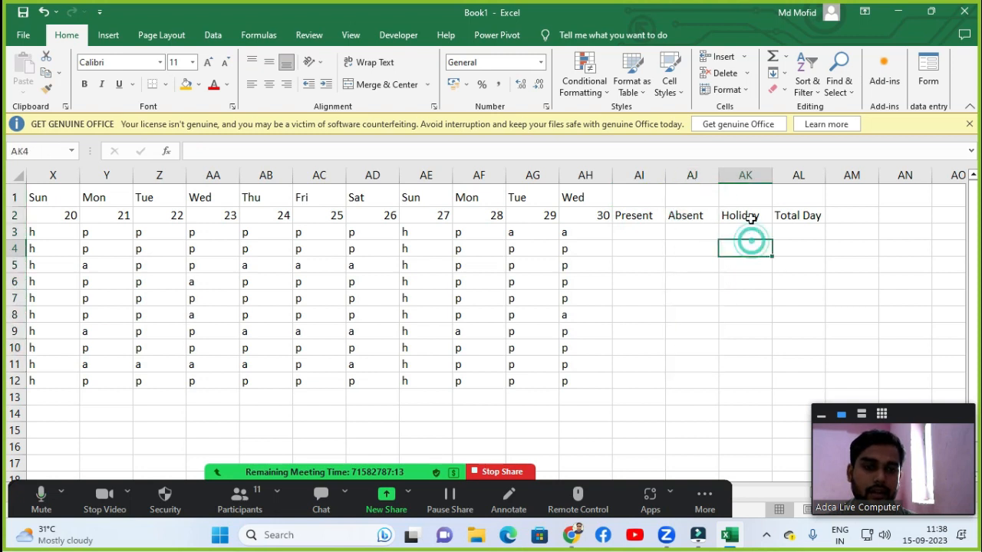
drag(745, 214, 738, 378)
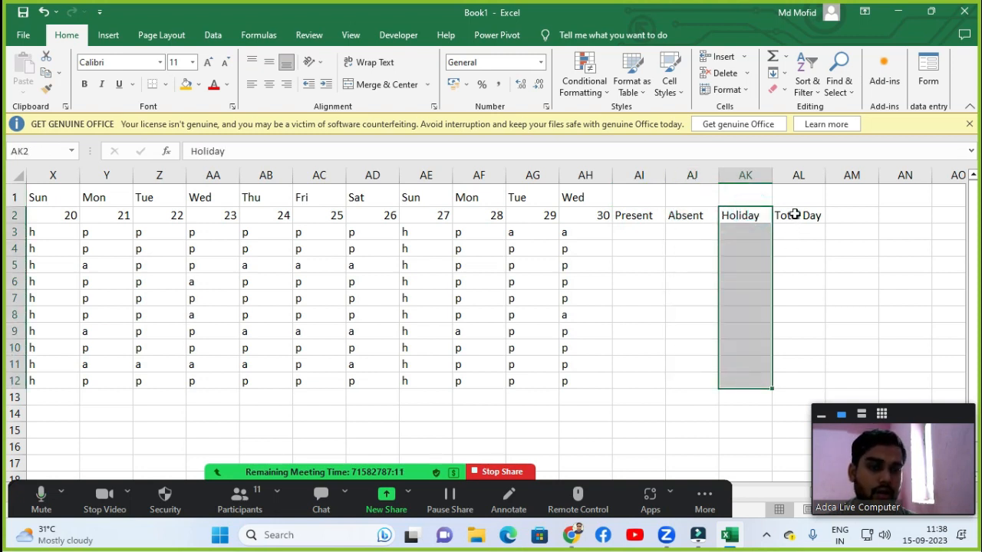
drag(795, 216, 796, 377)
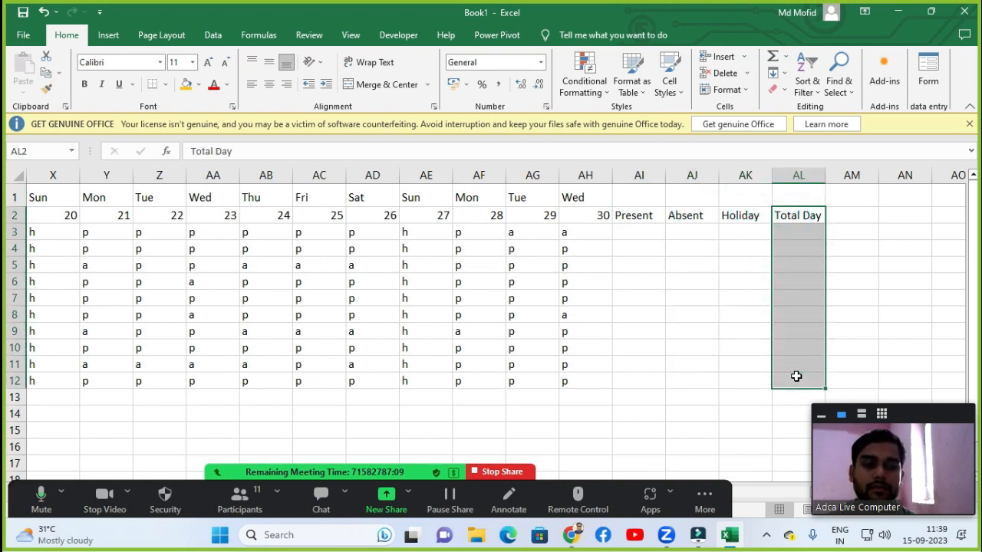
click(649, 333)
click(629, 276)
click(628, 233)
click(627, 199)
click(627, 219)
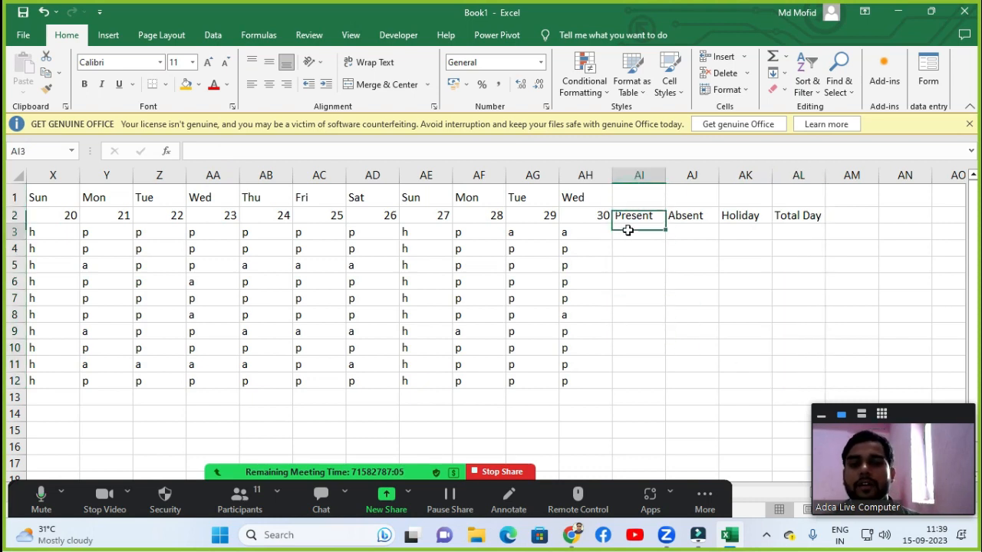
click(628, 230)
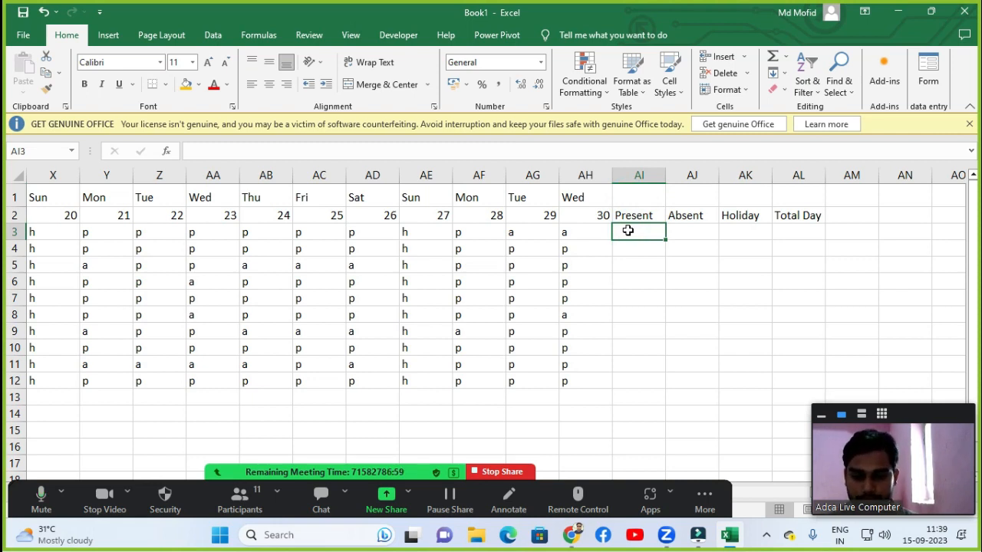
Count the first employee's present days with =COUNTIF(E3:AH3,"p") in the Present column.
text(=)
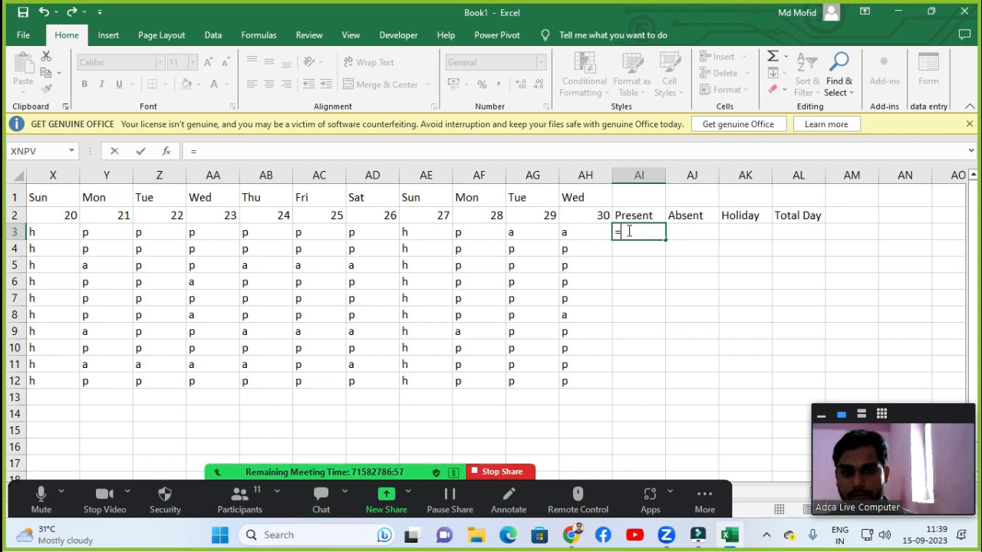
text(countif)
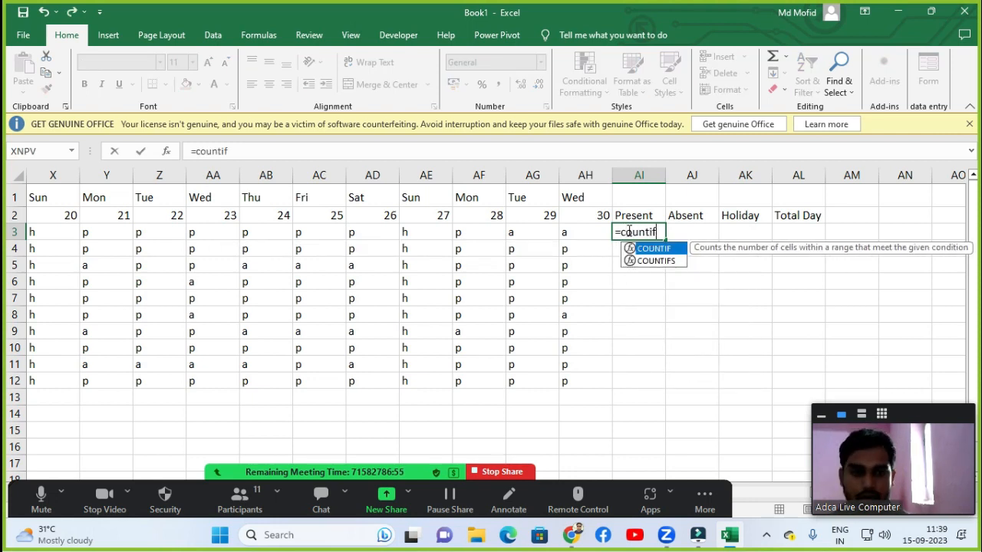
key(Tab)
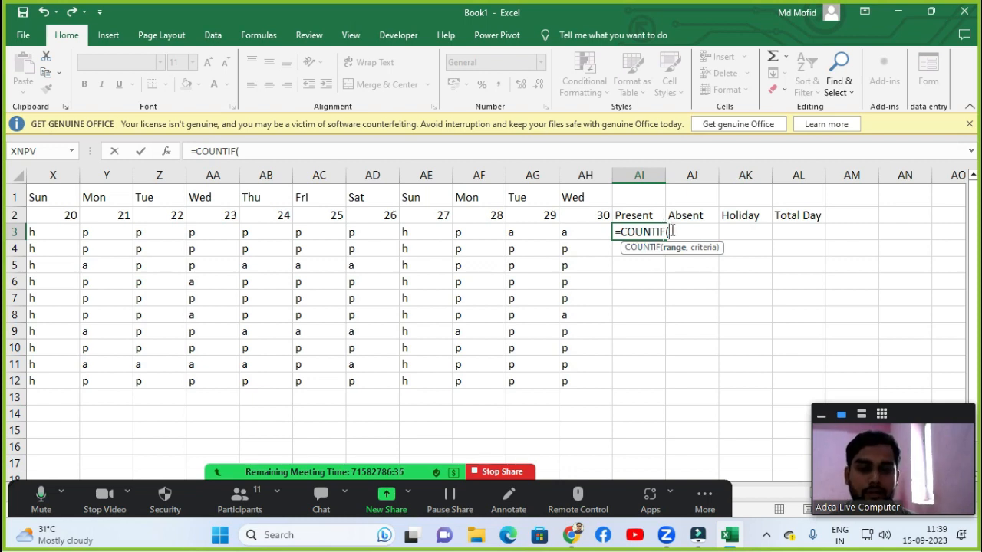
key(Left)
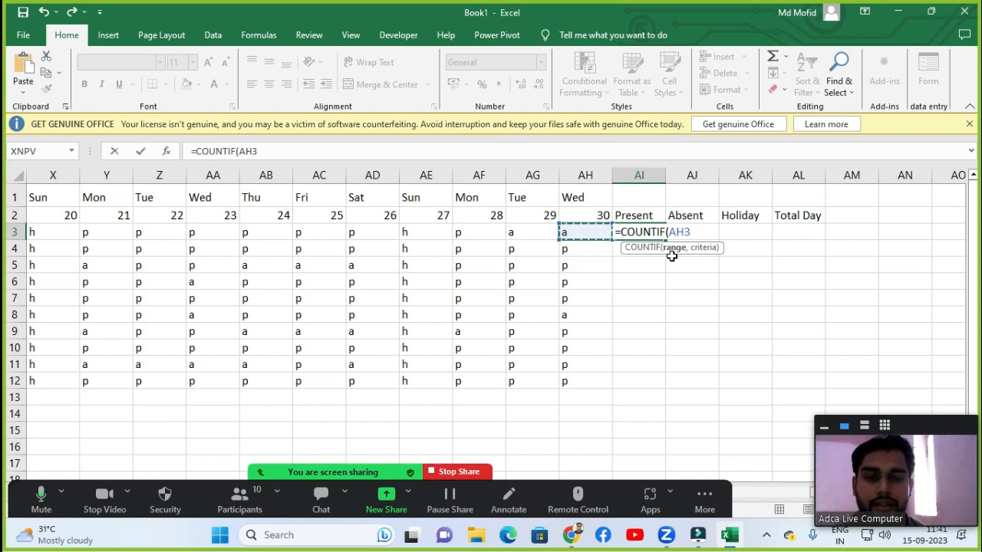
key(Left)
key(Left)
key(Left)
key(Left)
key(Left)
key(Left)
key(Left)
key(Left)
key(Left)
key(Left)
key(Left)
key(Left)
key(Left)
key(Left)
key(Left)
key(Left)
key(Left)
key(Left)
key(Left)
key(Left)
key(Left)
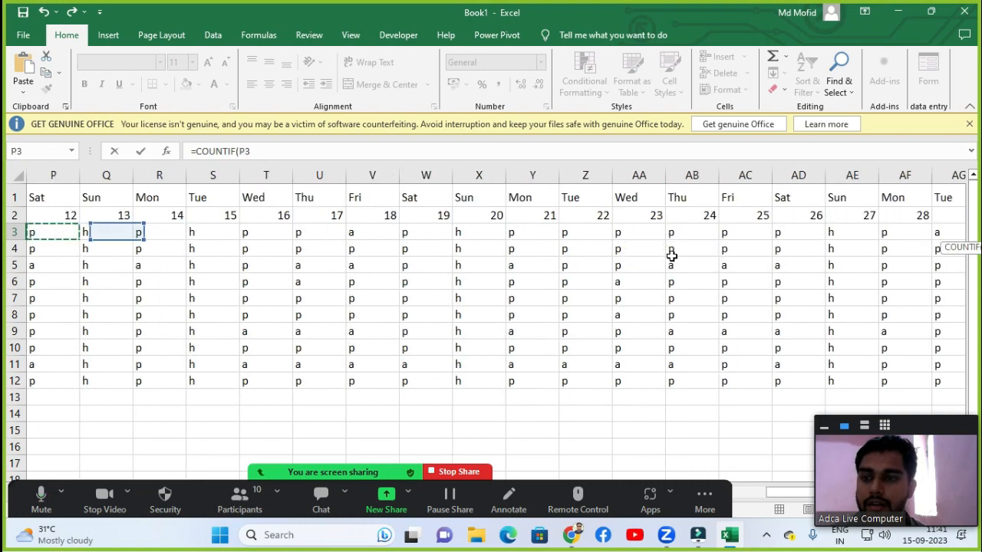
key(Right)
key(Right)
key(Right)
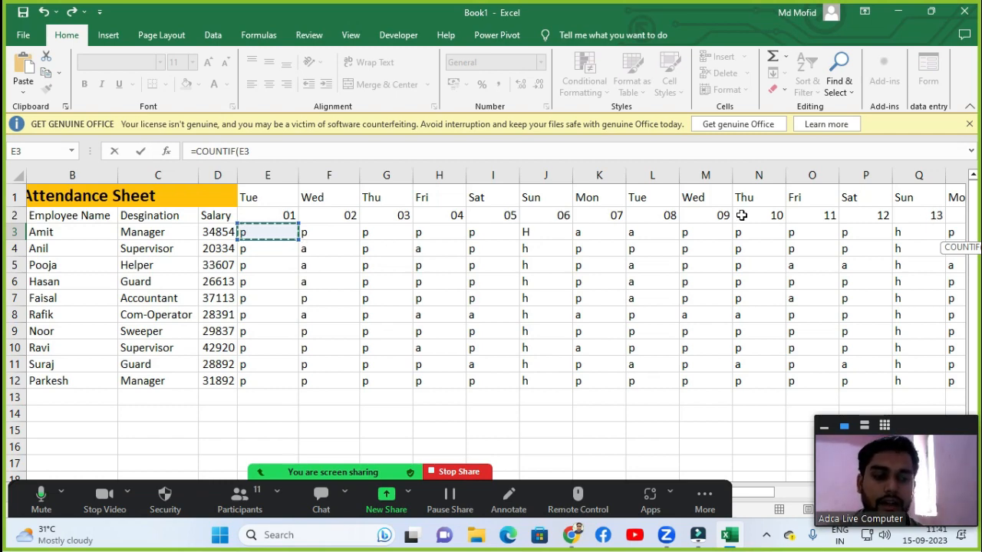
key(ctrl+shift+Right)
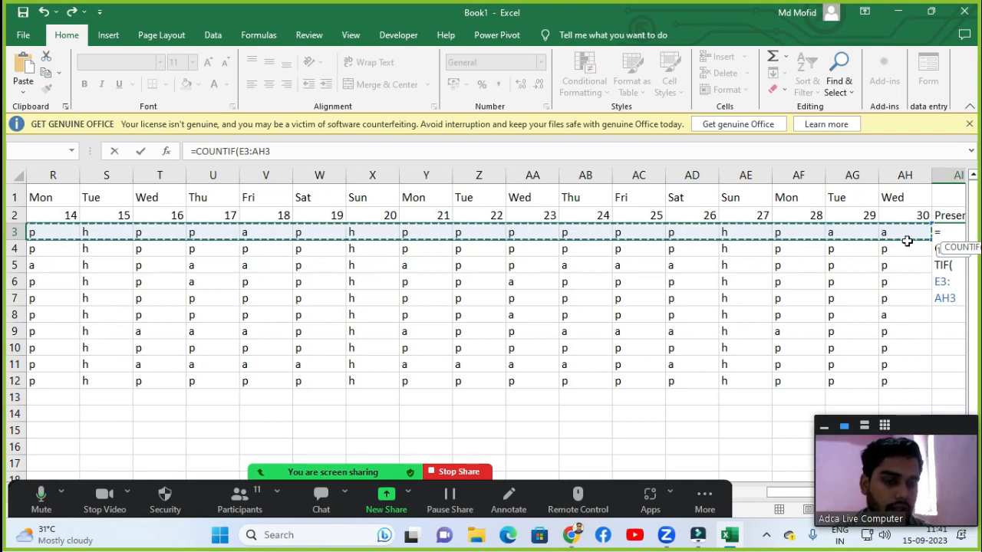
text(,)
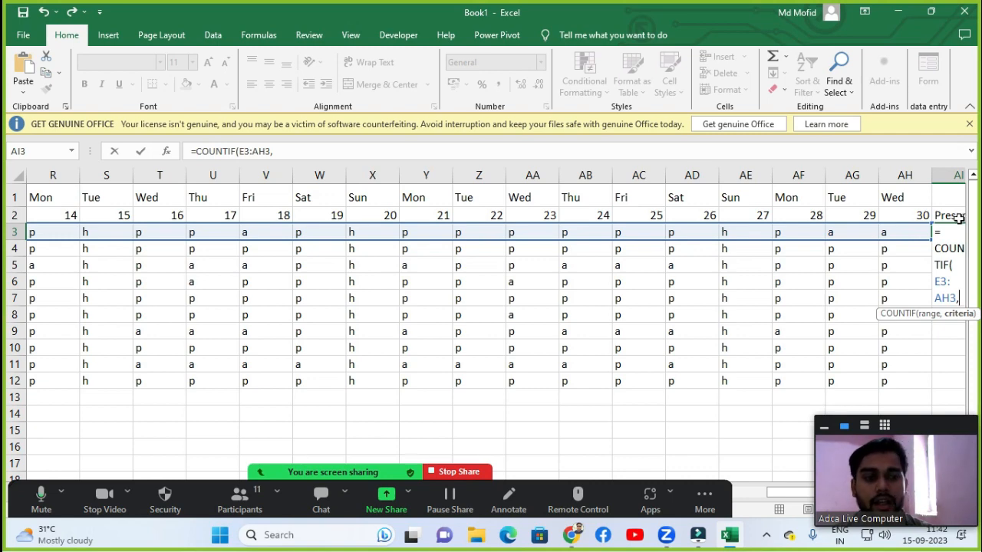
text(")
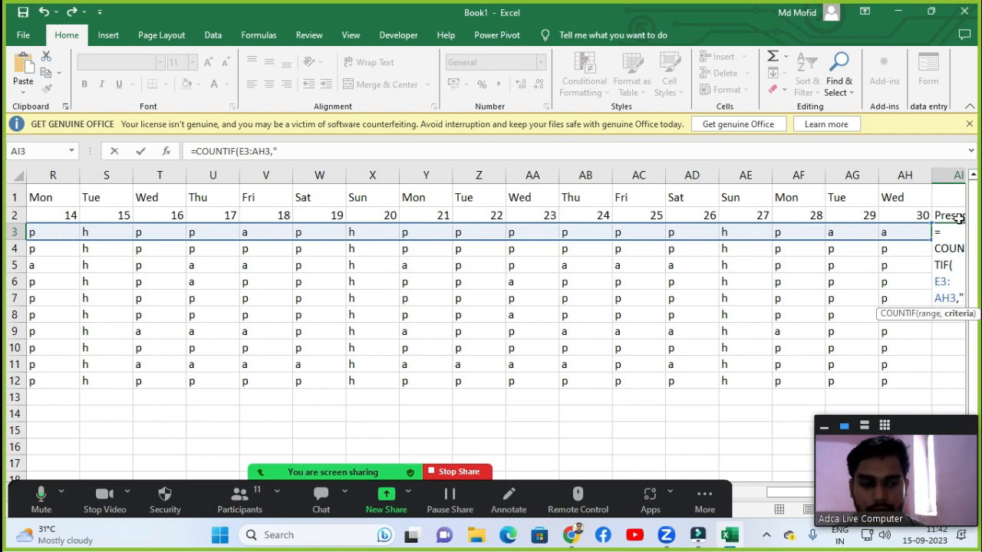
text(p)
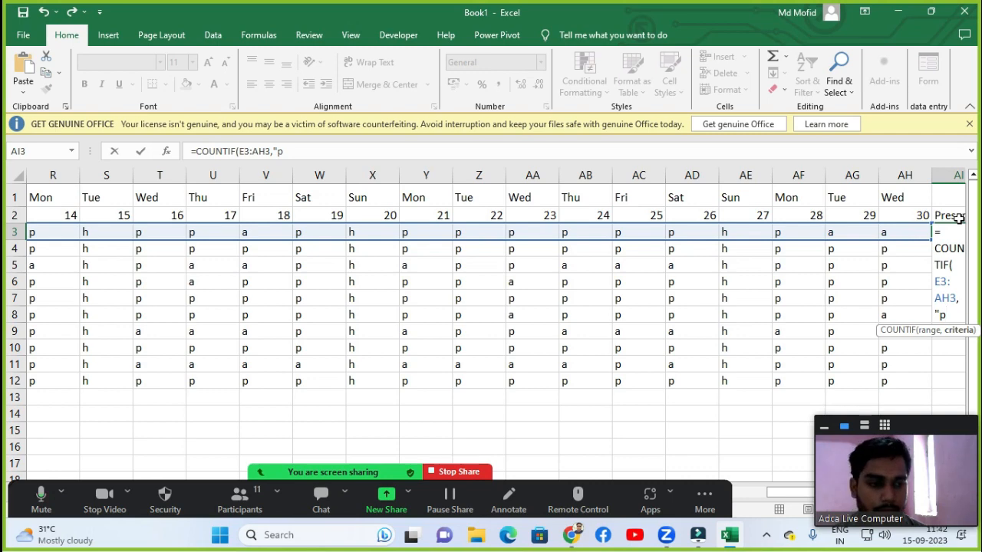
text("))
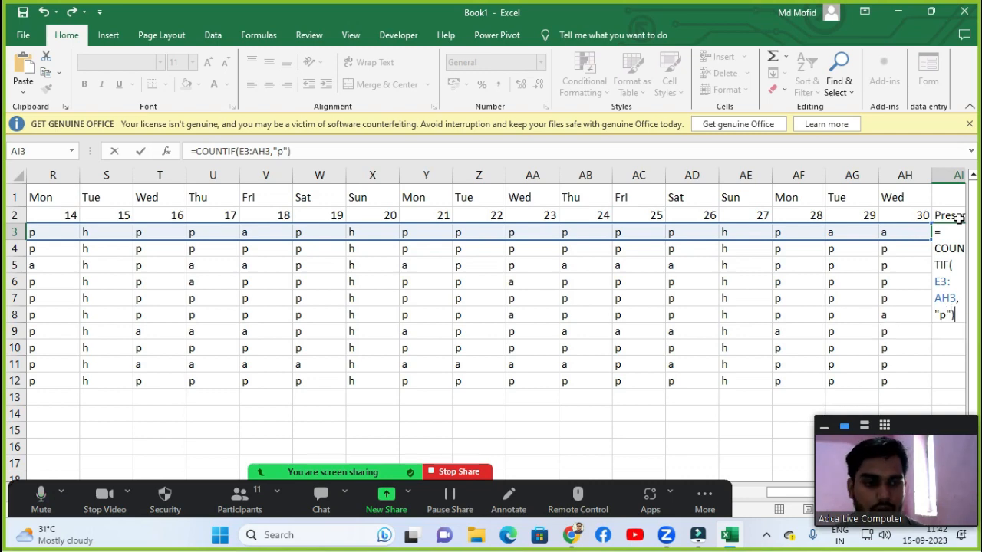
key(Return)
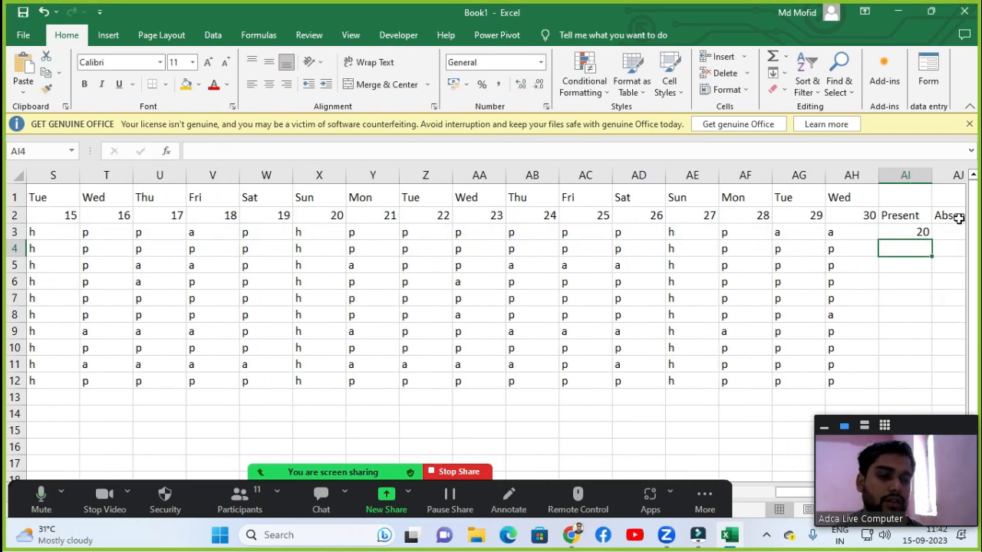
Start a COUNTIF formula in the first employee's Absent cell.
click(912, 237)
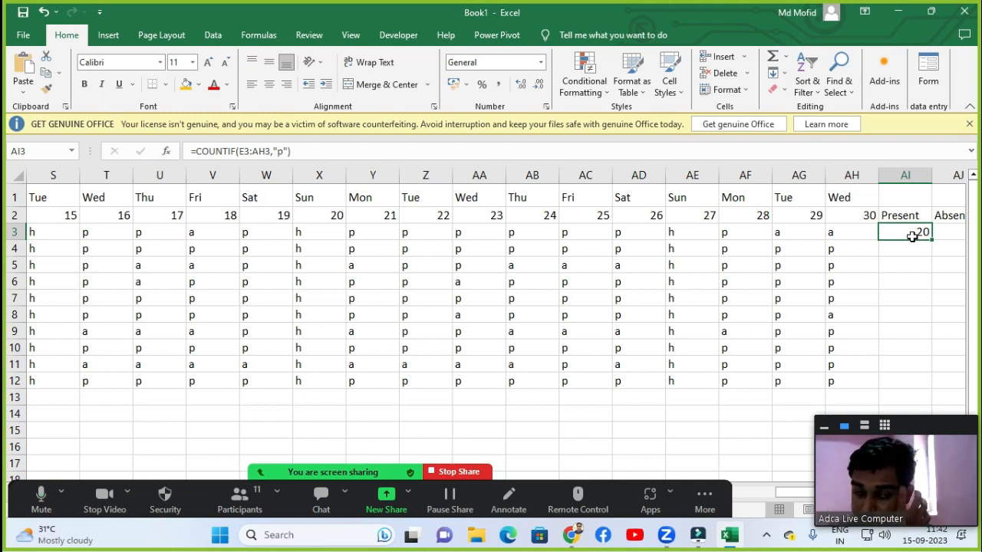
key(Right)
key(Right)
key(Right)
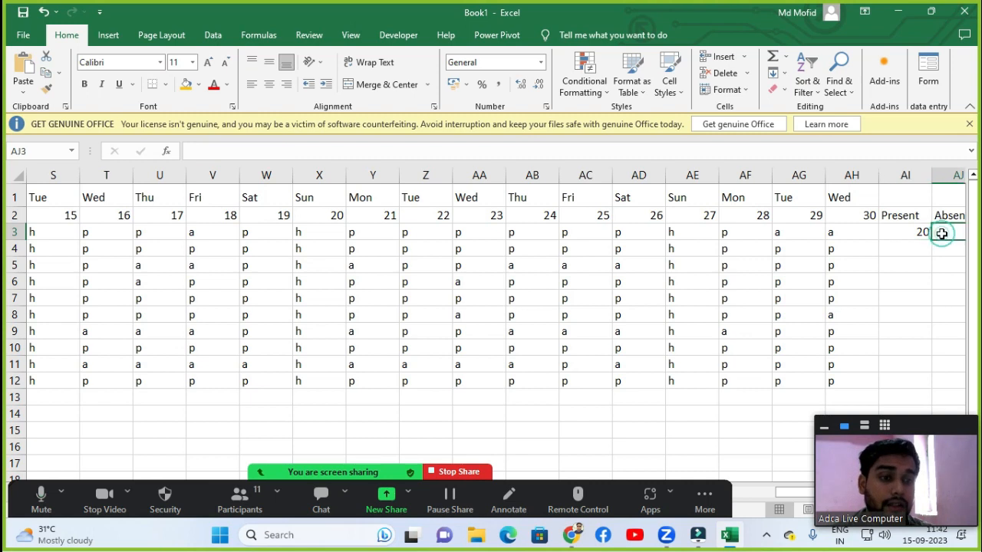
key(Left)
key(Left)
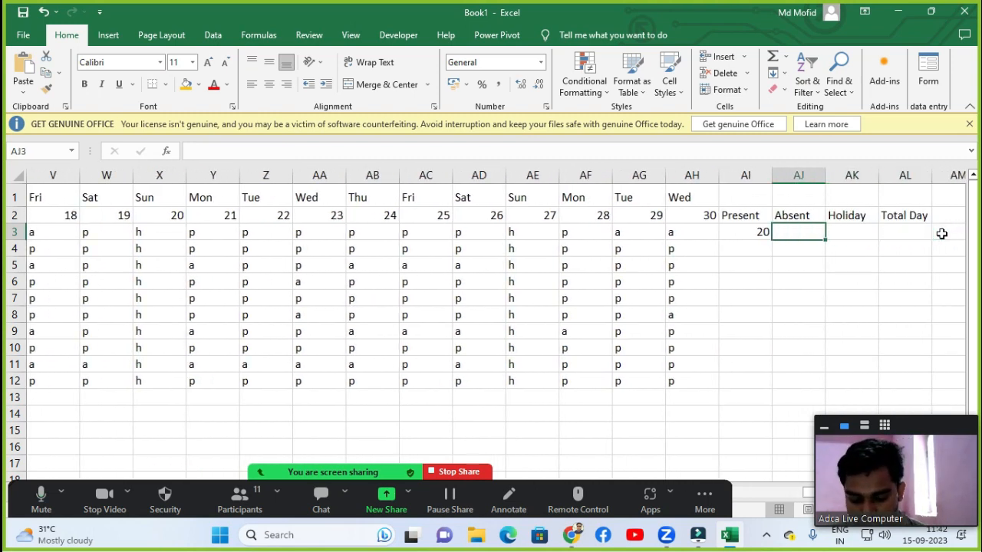
text(=ab)
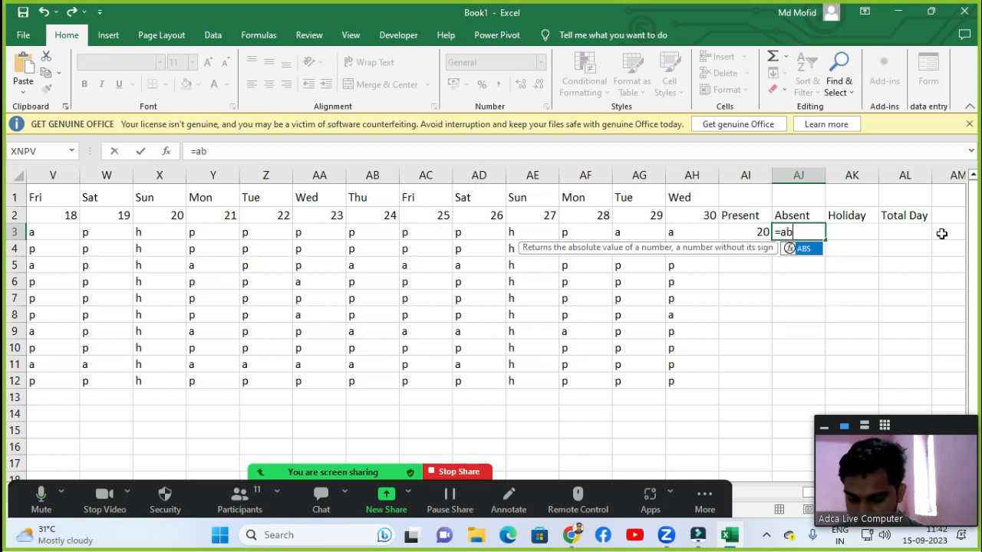
text(sol)
key(BackSpace)
key(BackSpace)
key(BackSpace)
key(BackSpace)
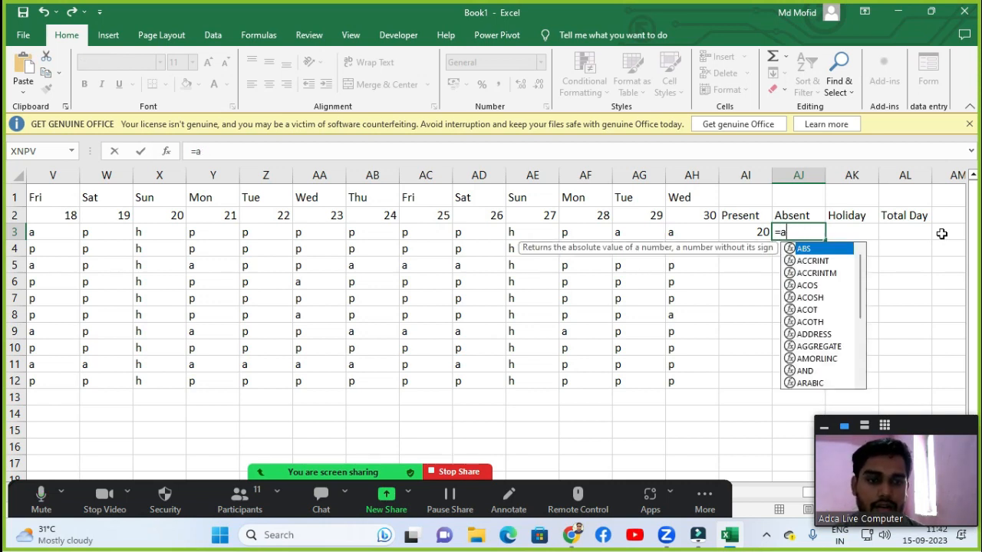
key(BackSpace)
text(counti)
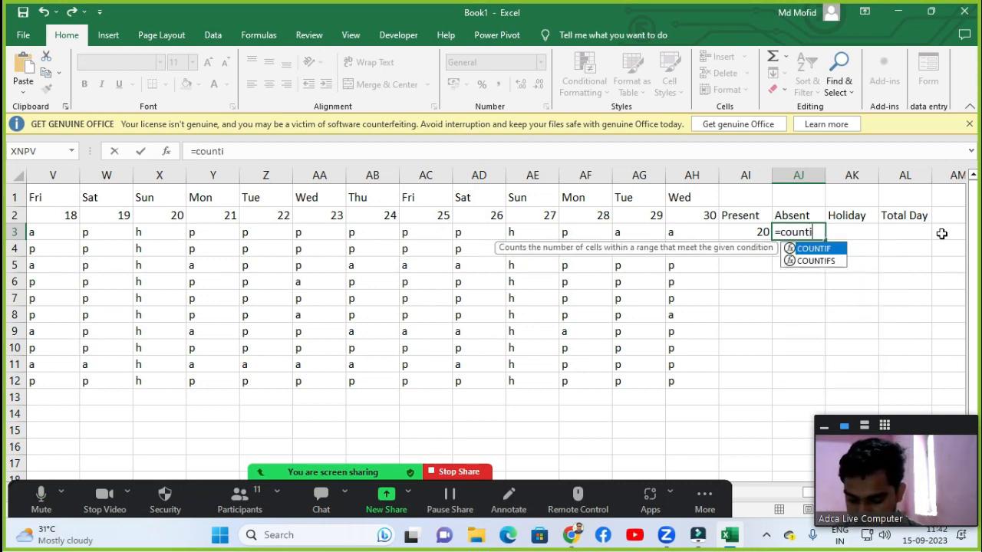
text(f)
key(Tab)
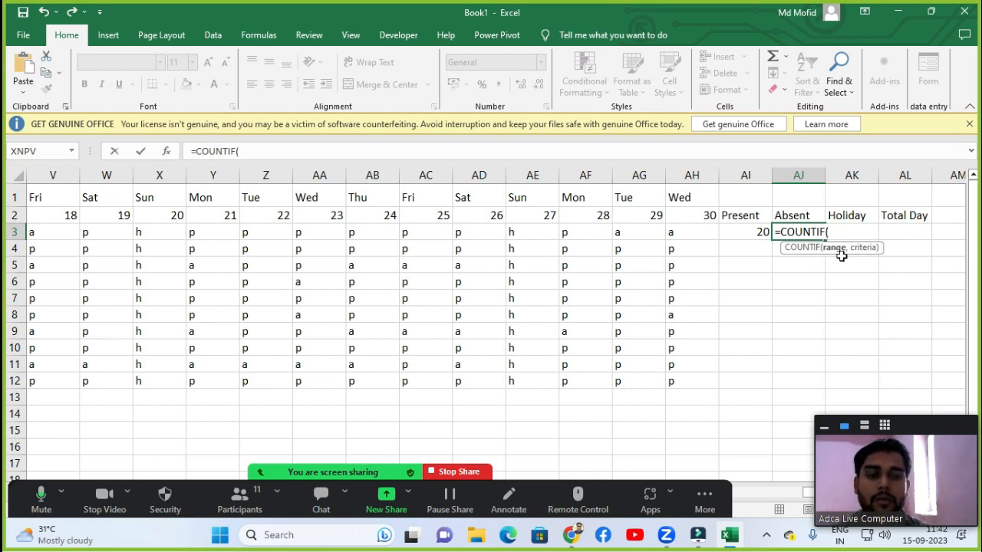
Count the first employee's absent days with =COUNTIF(E3:AH3,"a") in the Absent column.
key(Left)
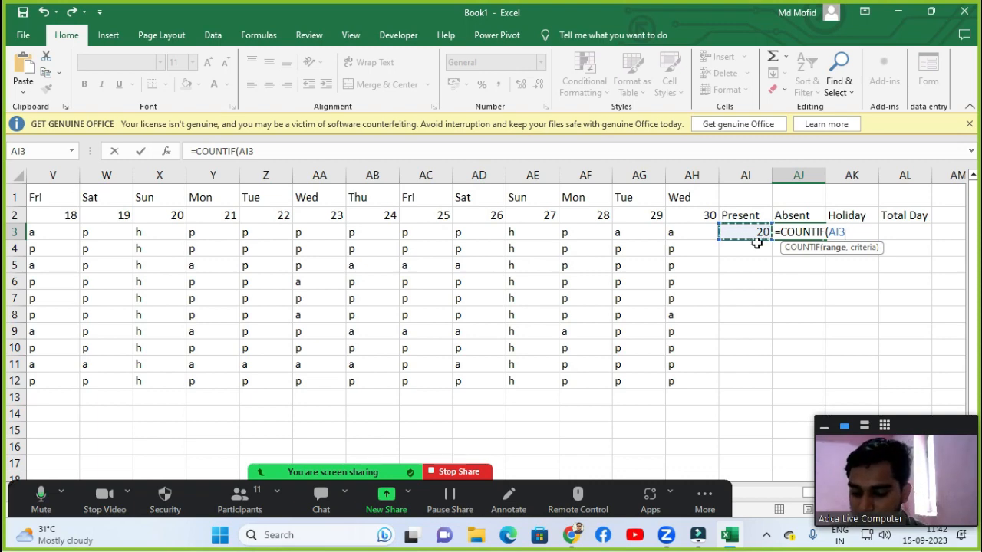
key(ctrl+shift+Left)
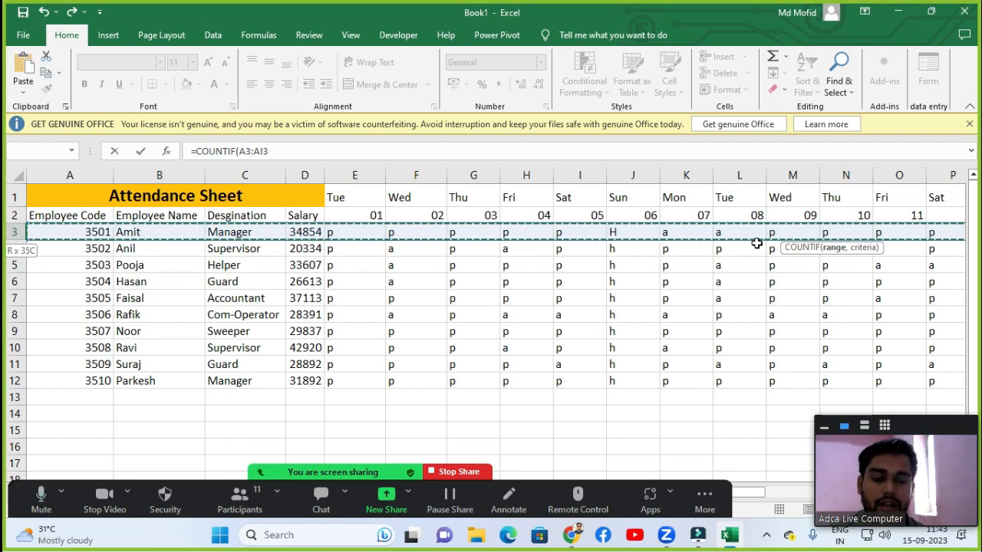
key(ctrl+Right)
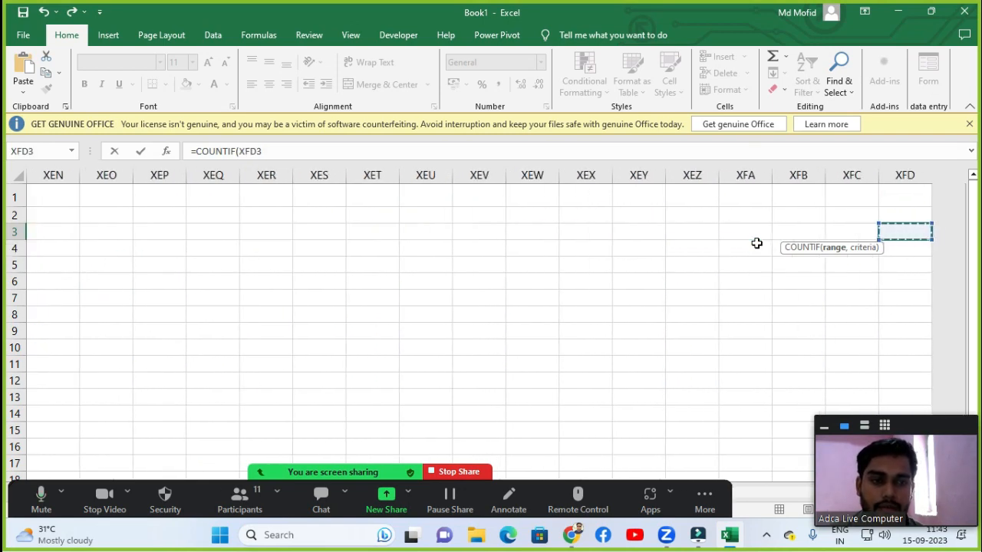
key(ctrl+Left)
key(Left)
key(Right)
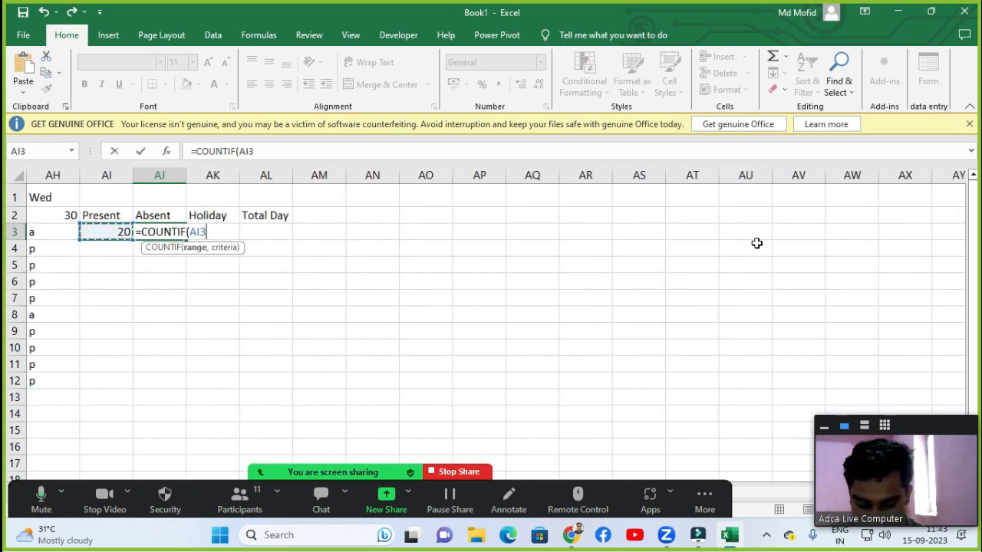
key(ctrl+Left)
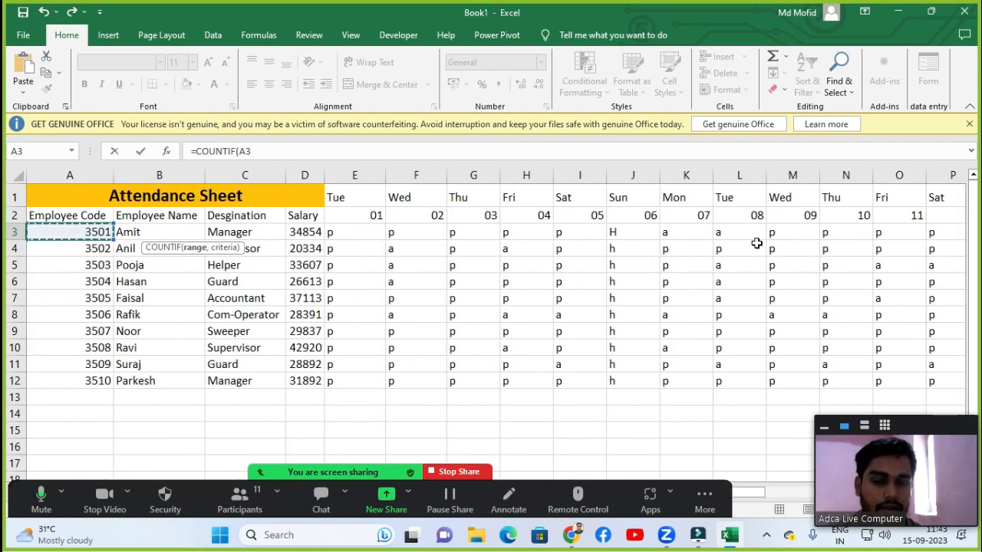
key(Right)
key(Right)
key(Right)
key(Right)
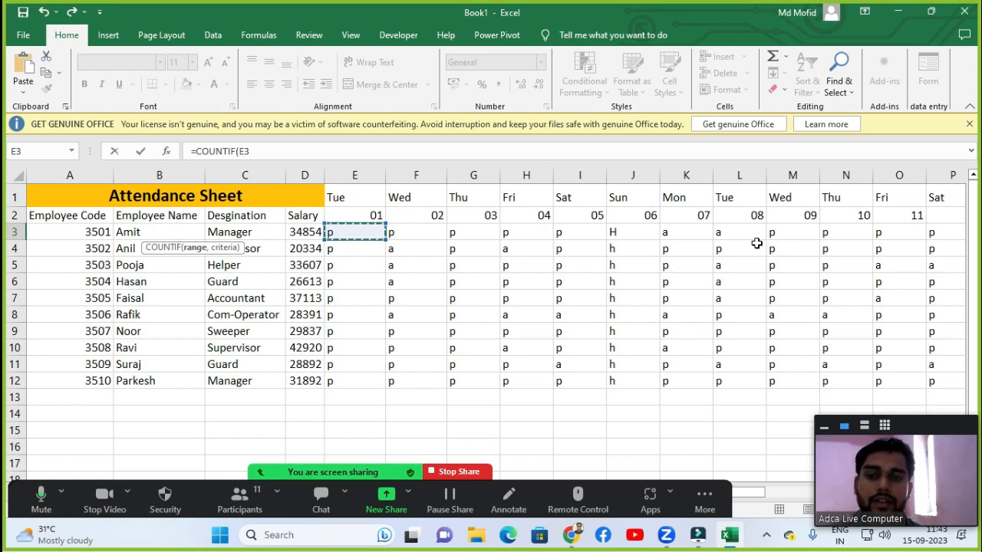
key(ctrl+shift+Right)
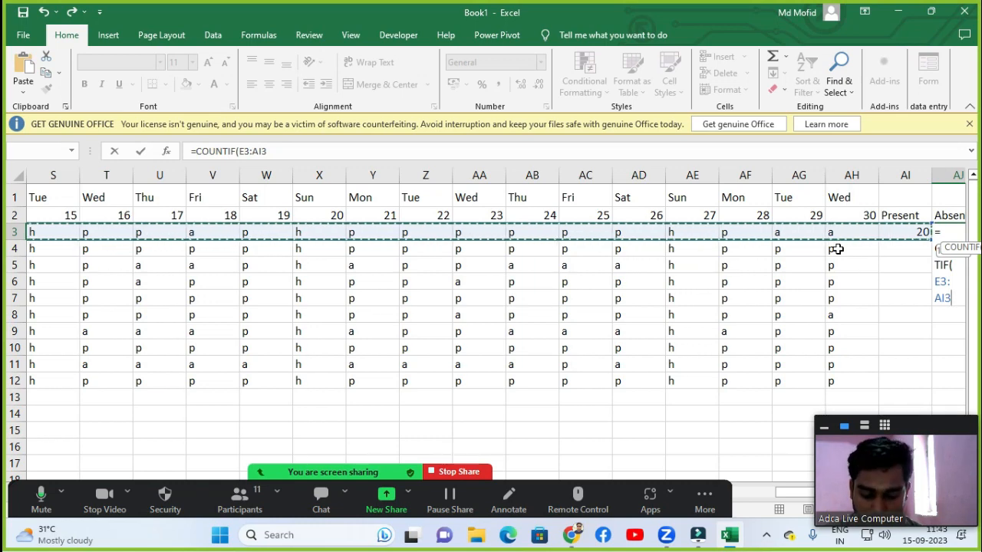
key(shift+Left)
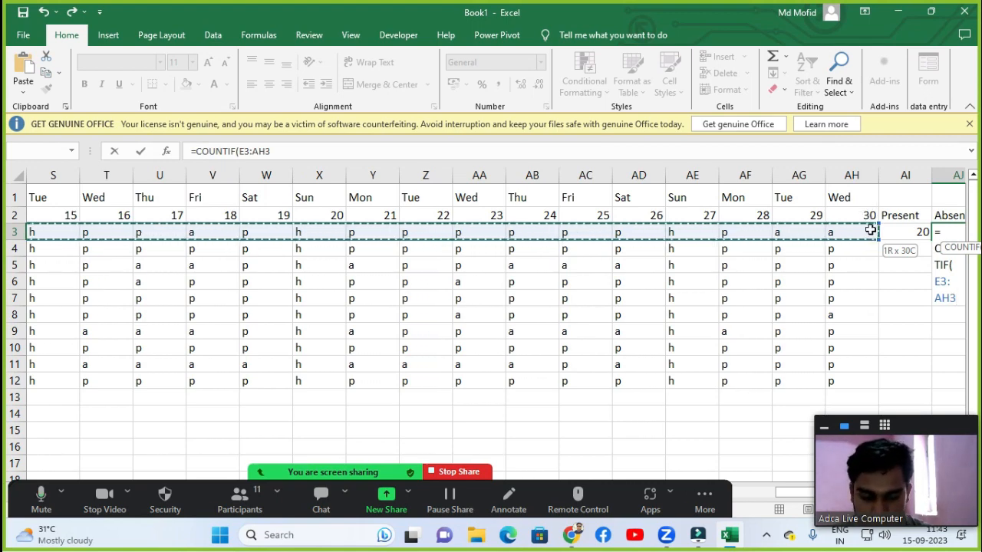
text(,)
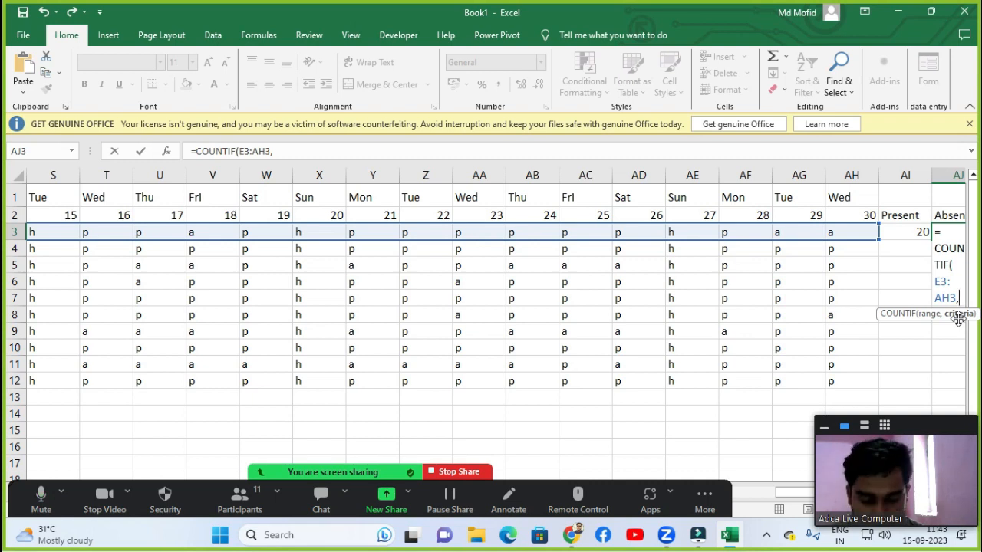
text(")
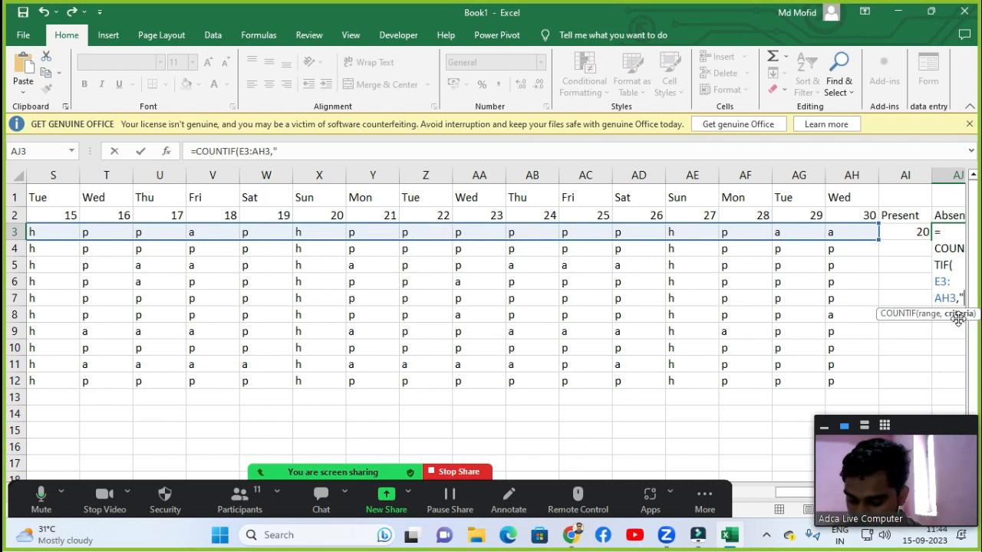
text(a)
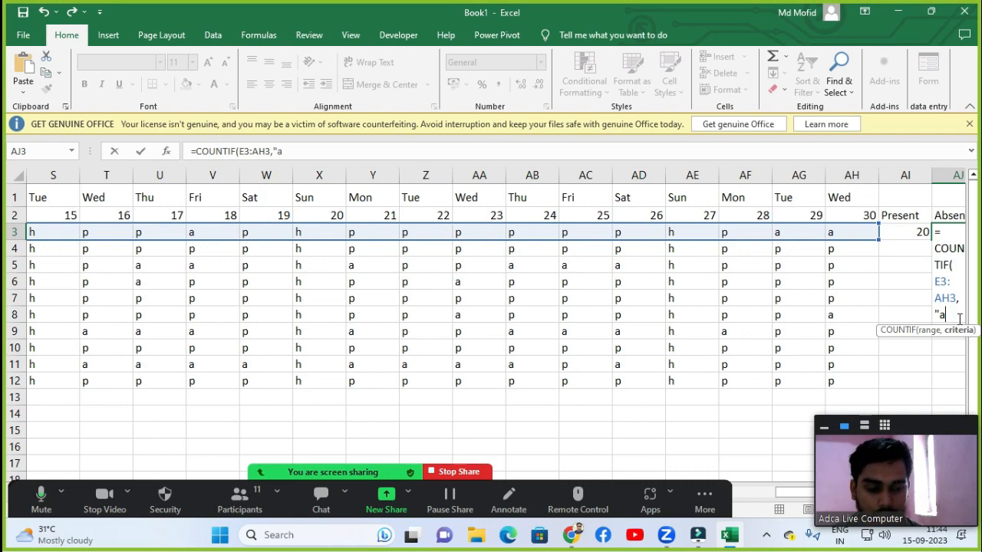
text(")
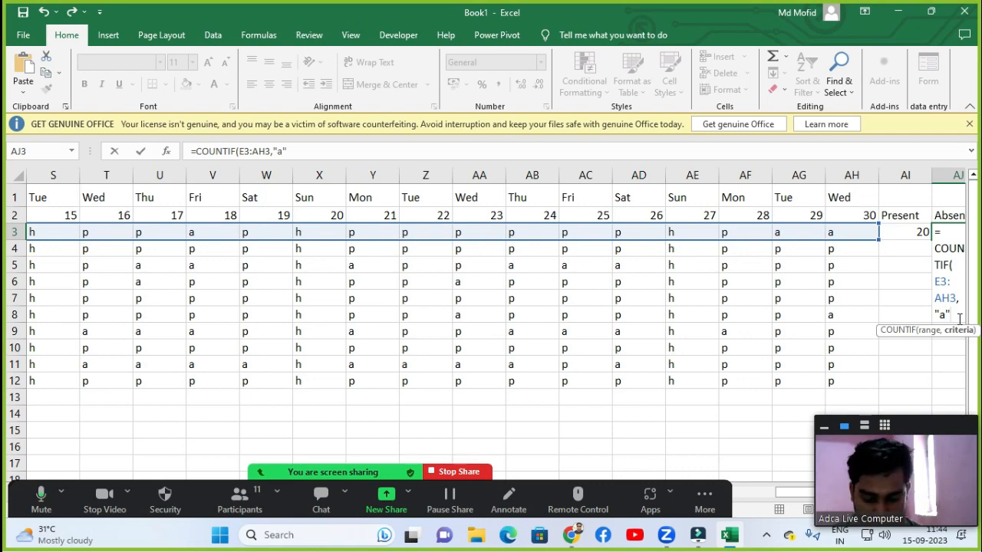
key(Return)
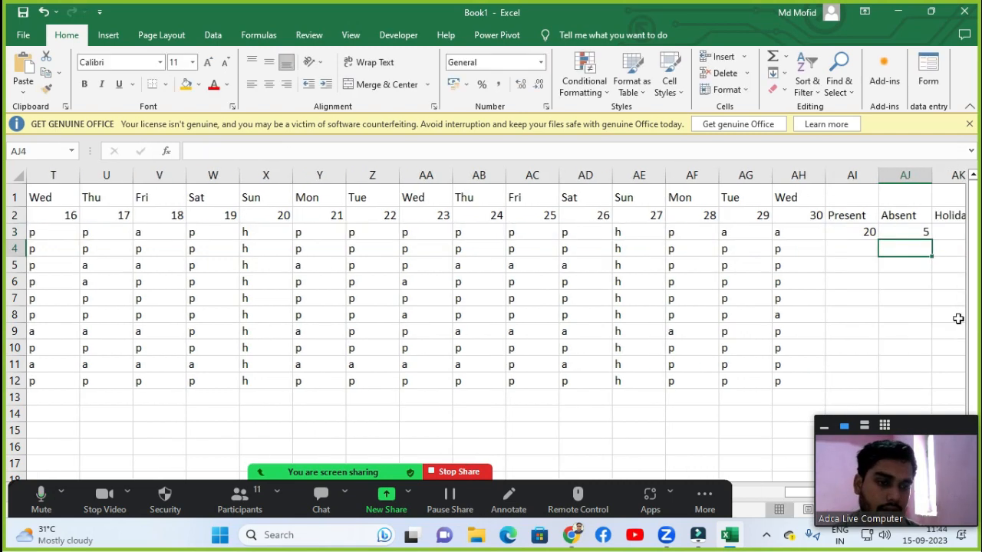
key(Up)
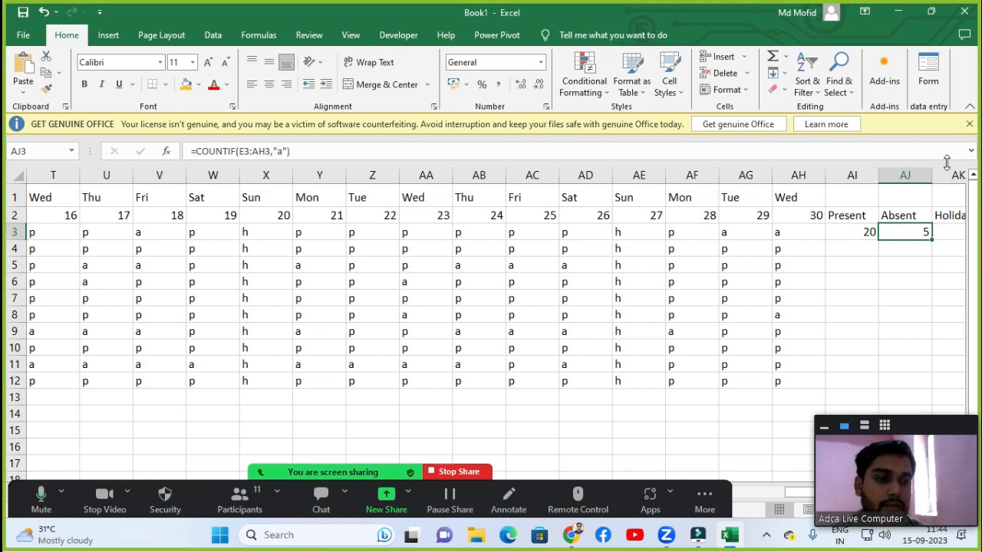
Count the first employee's holidays with =COUNTIF(E3:AH3,"h") in the Holiday column.
click(948, 230)
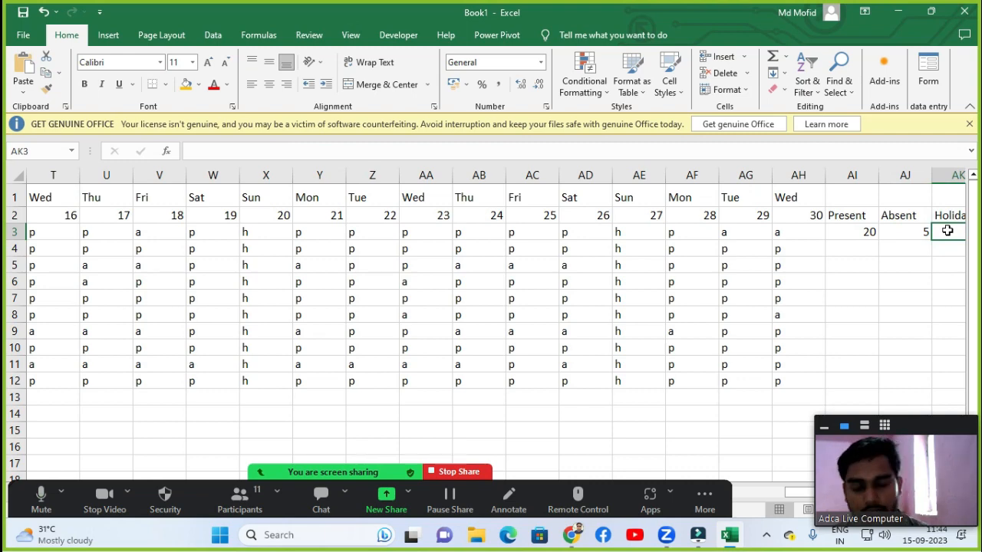
scroll(948, 230, right, 2)
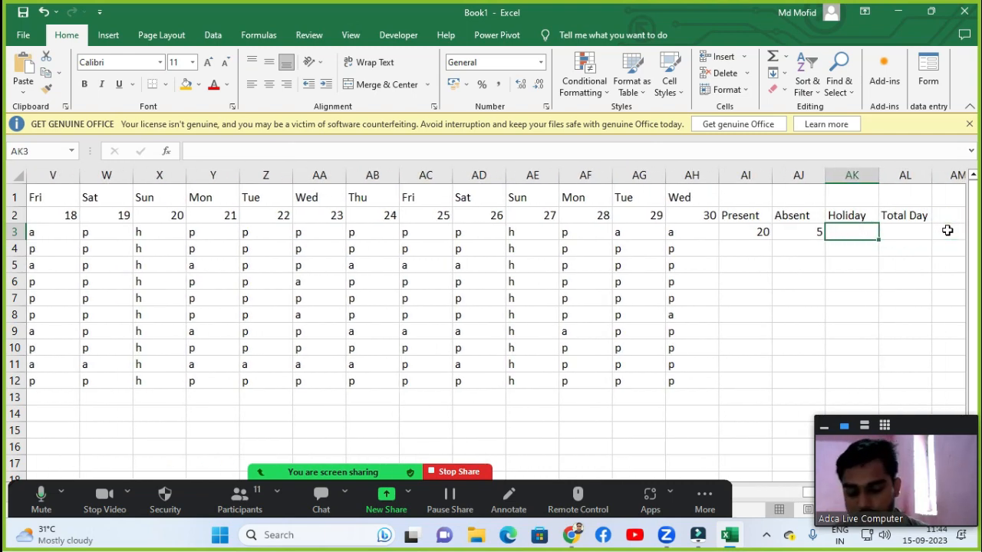
text(=countif)
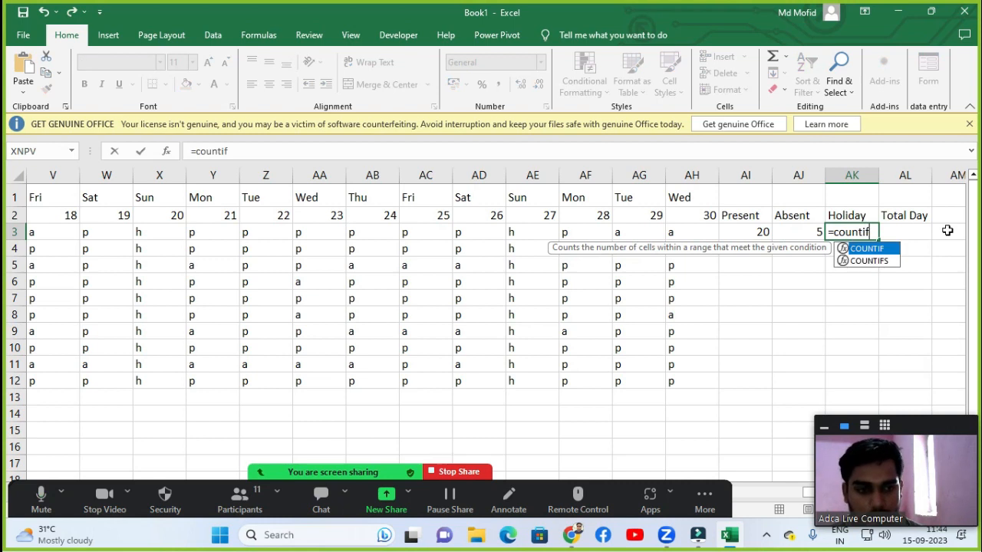
key(Tab)
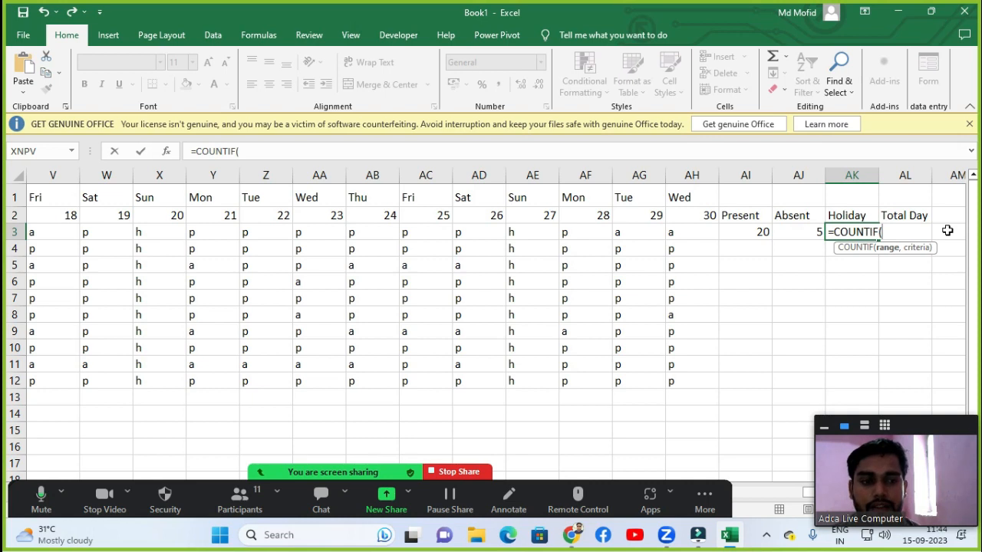
key(Left)
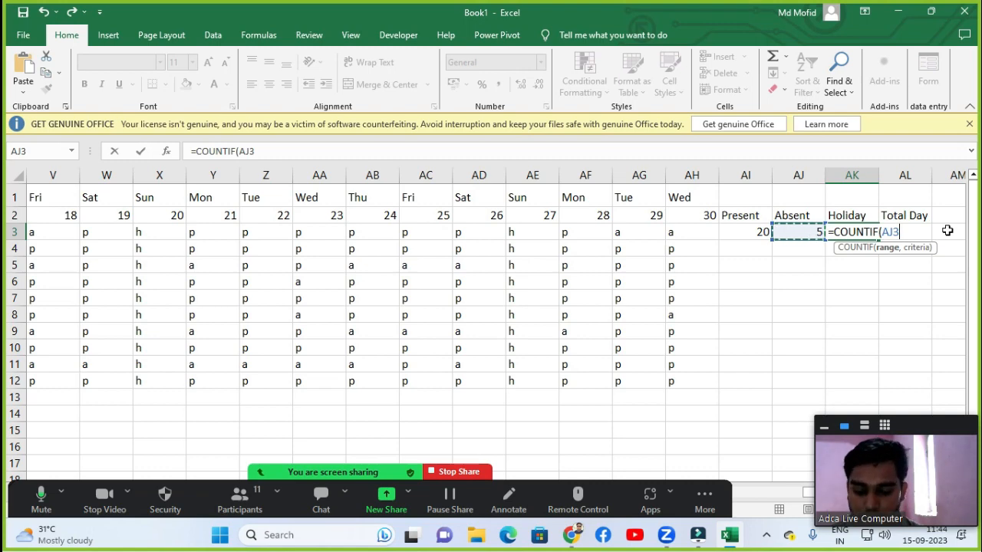
key(ctrl+Left)
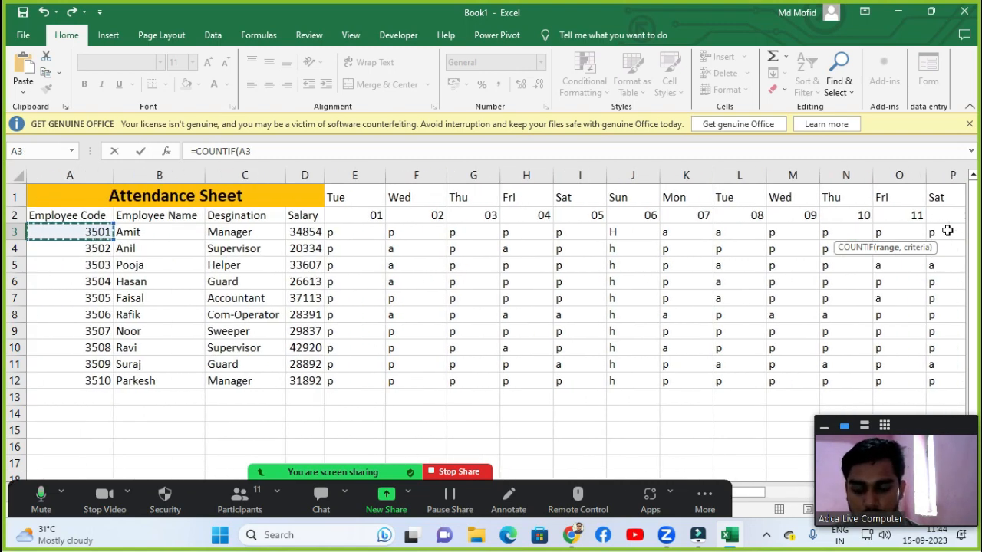
key(Right)
key(Right)
key(Right)
key(Right)
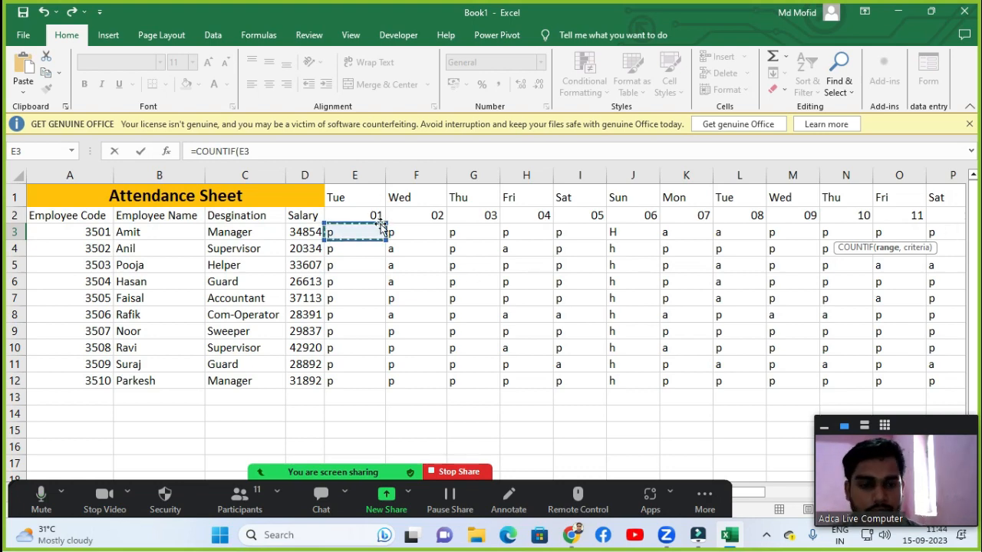
key(ctrl+shift+Right)
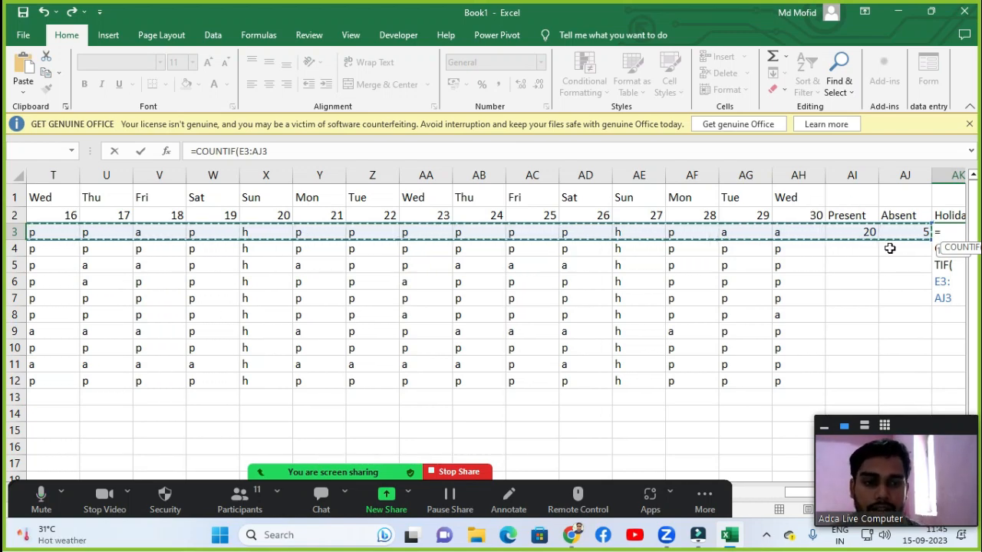
key(shift+Left)
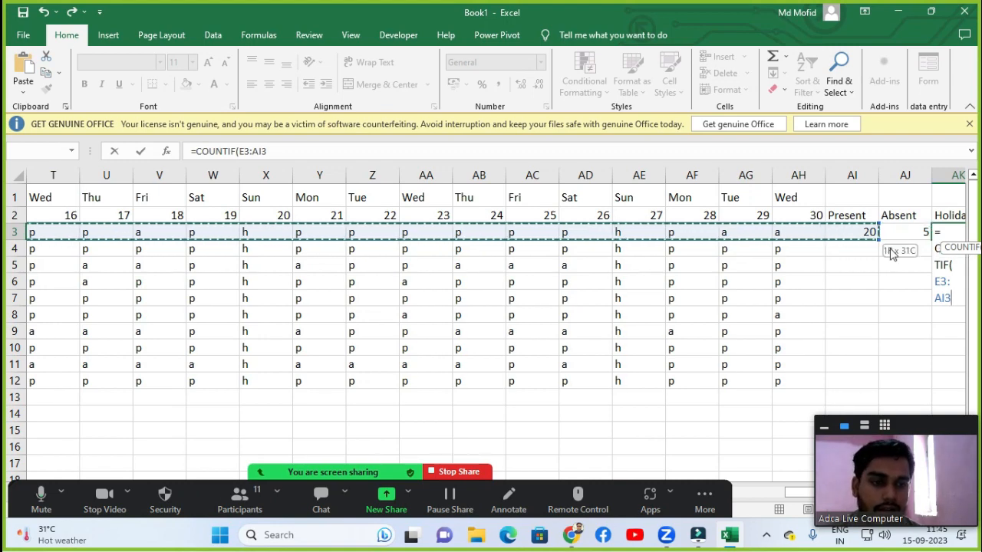
key(shift+Left)
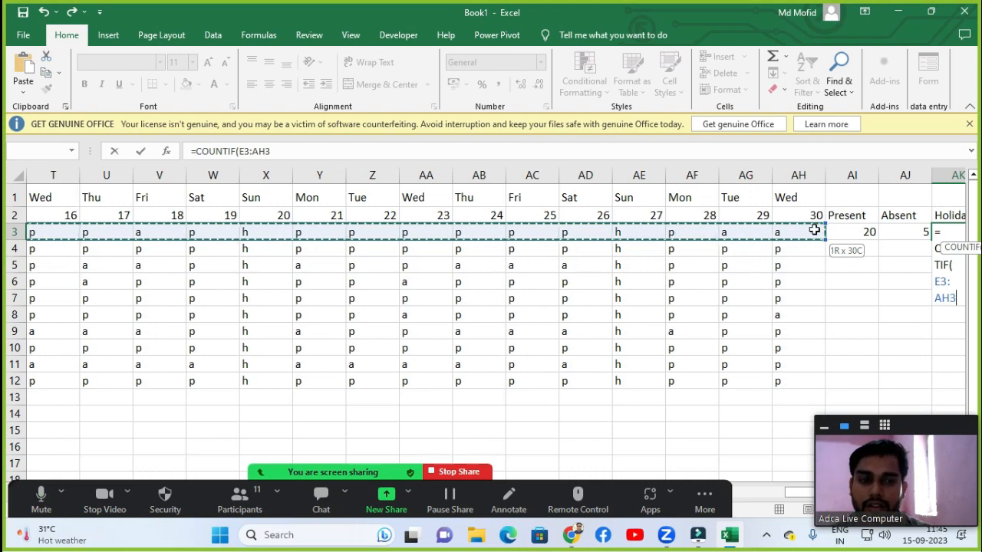
text(,)
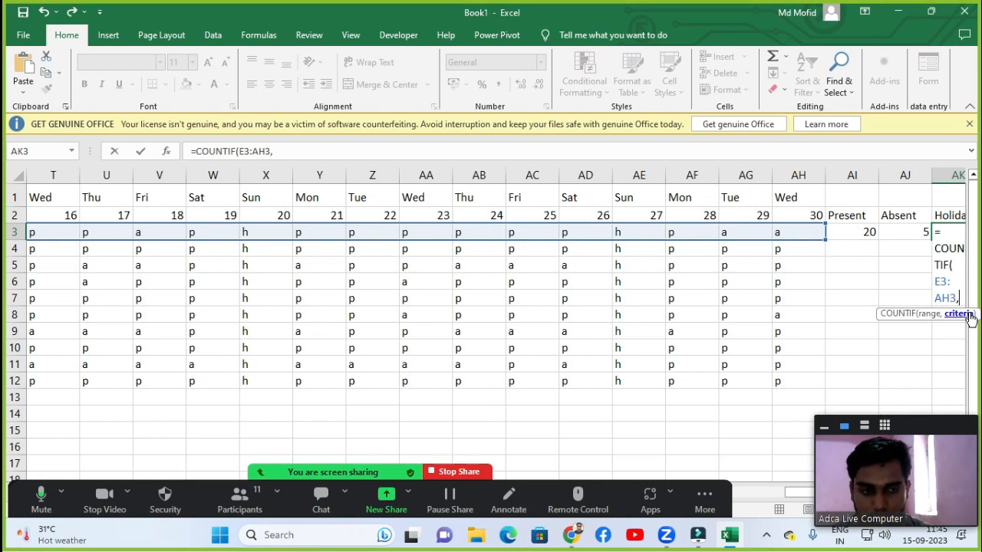
text(")
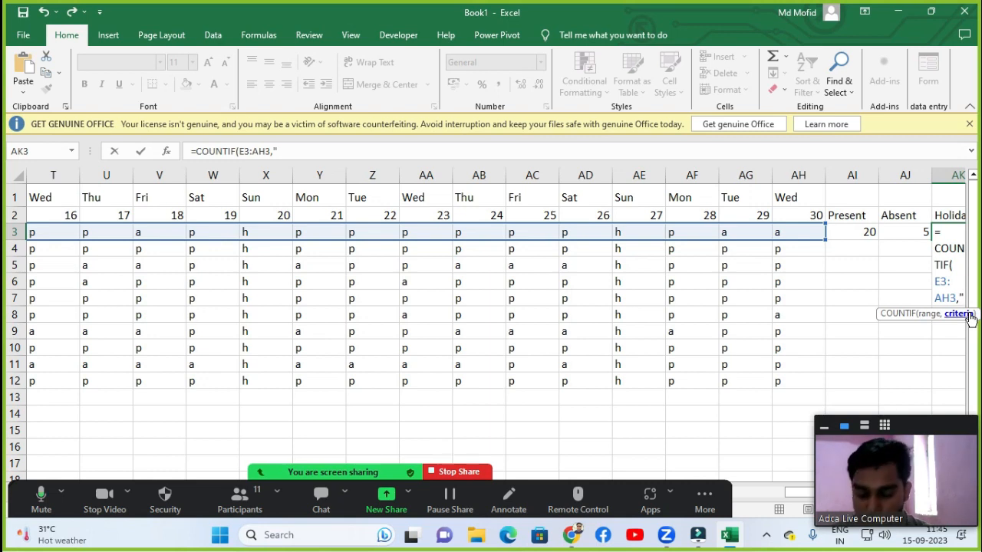
text(h)
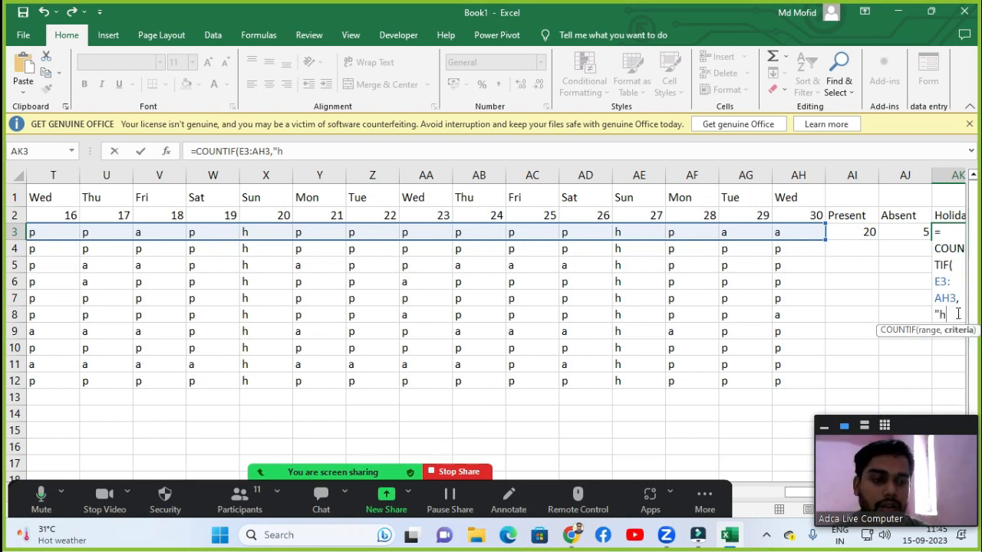
text(")
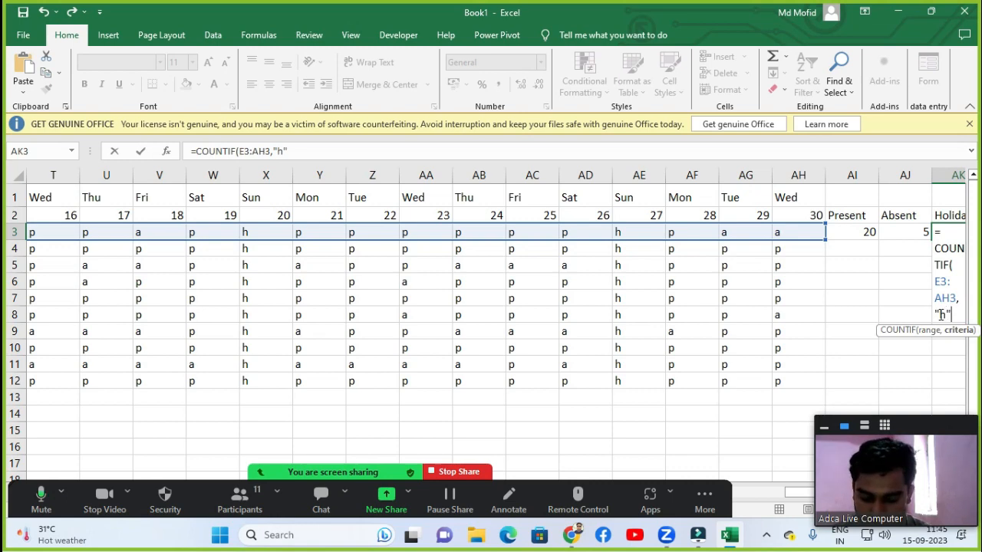
text())
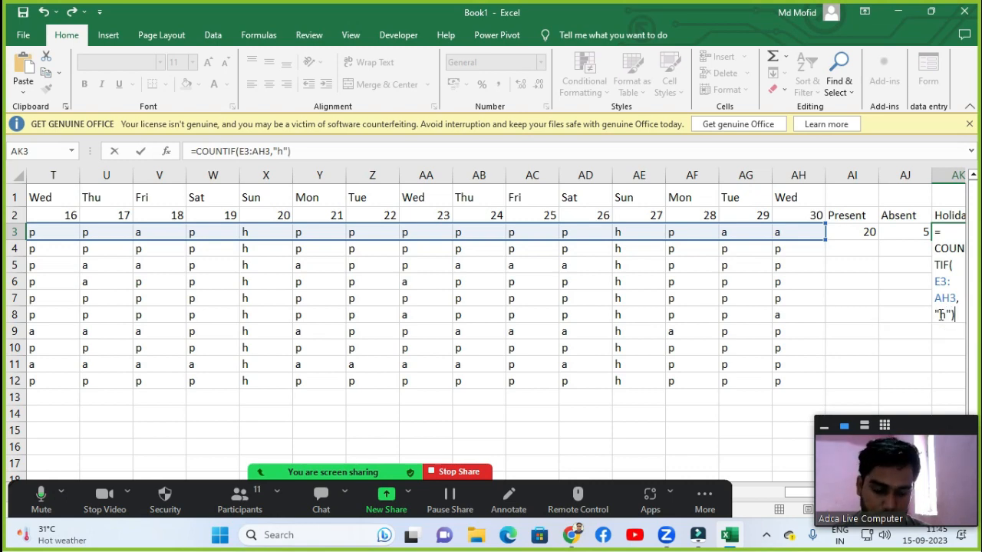
key(Return)
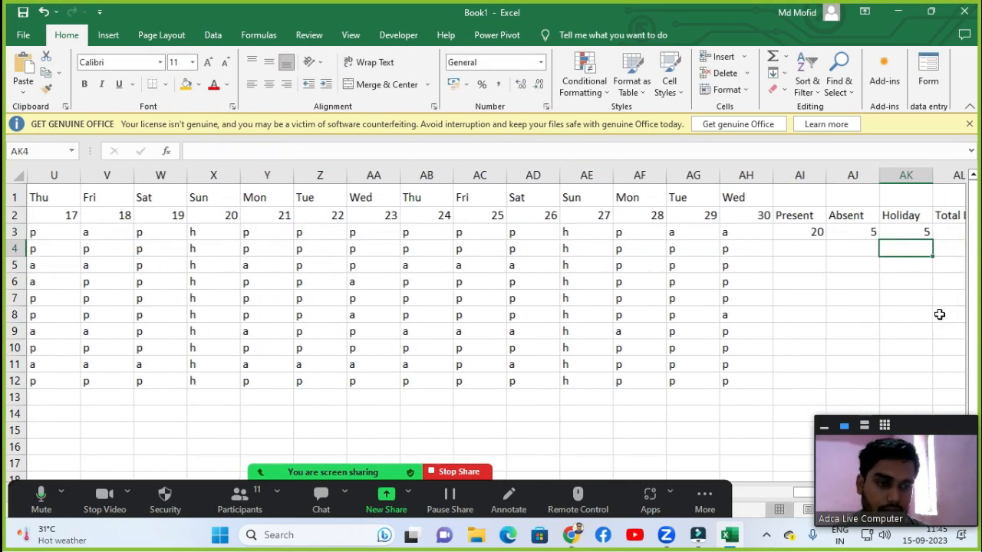
click(897, 232)
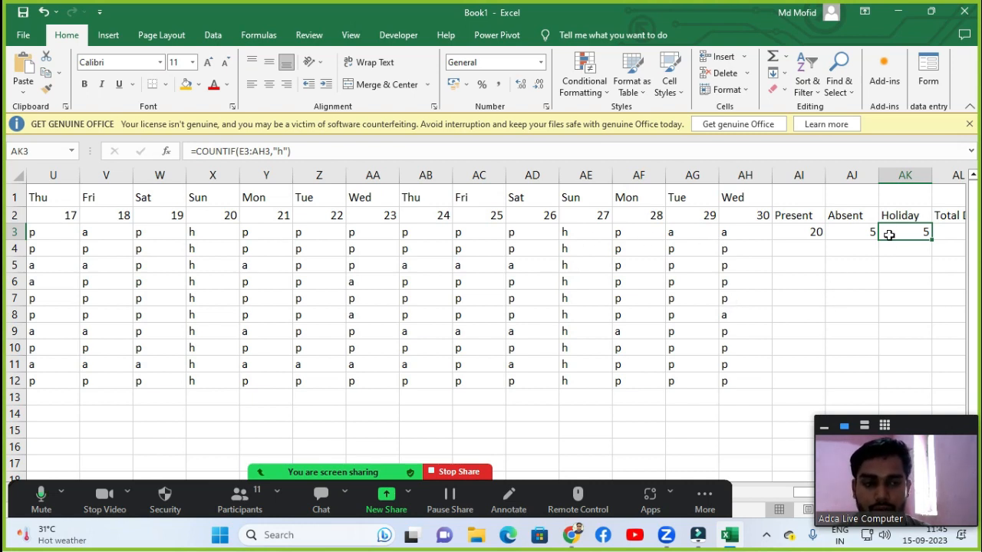
click(953, 231)
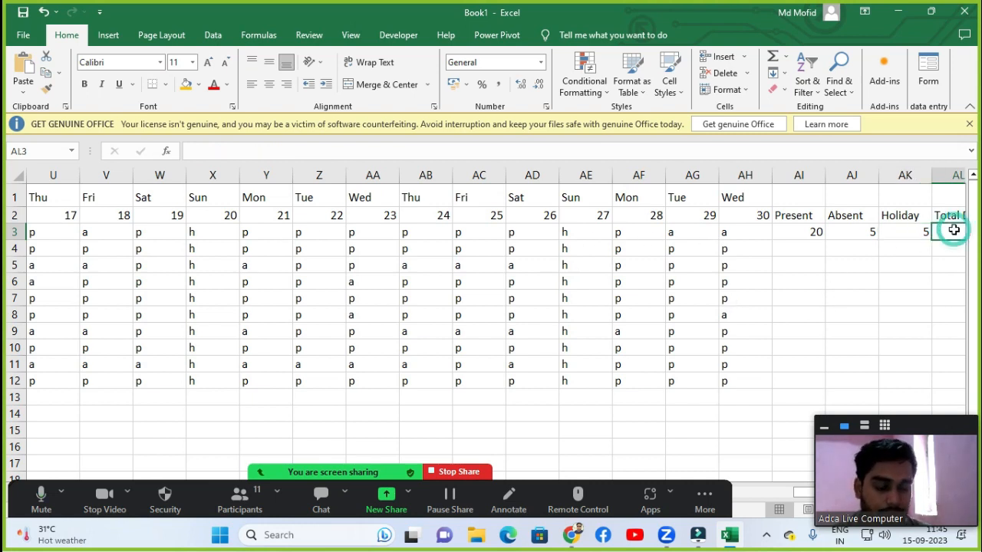
key(Right)
key(Left)
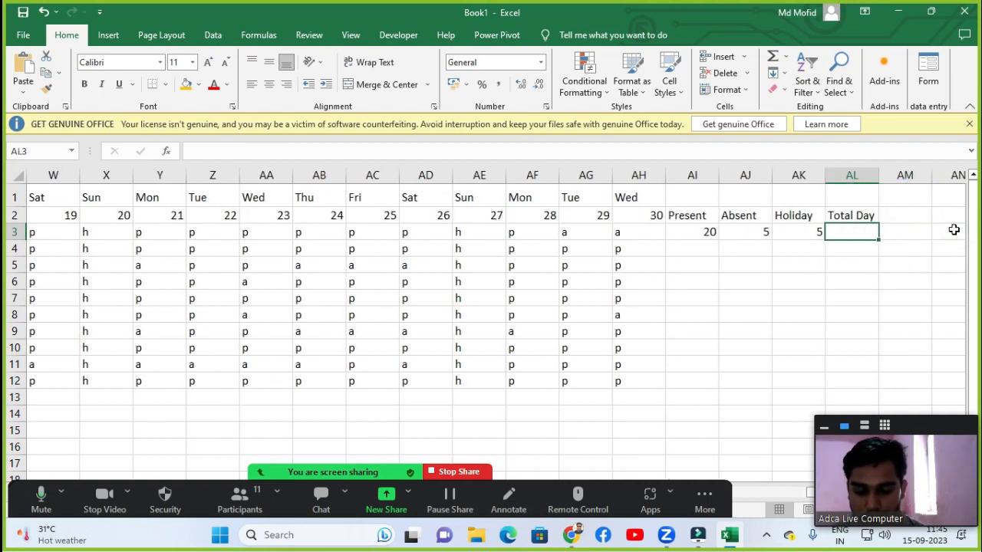
text(=count)
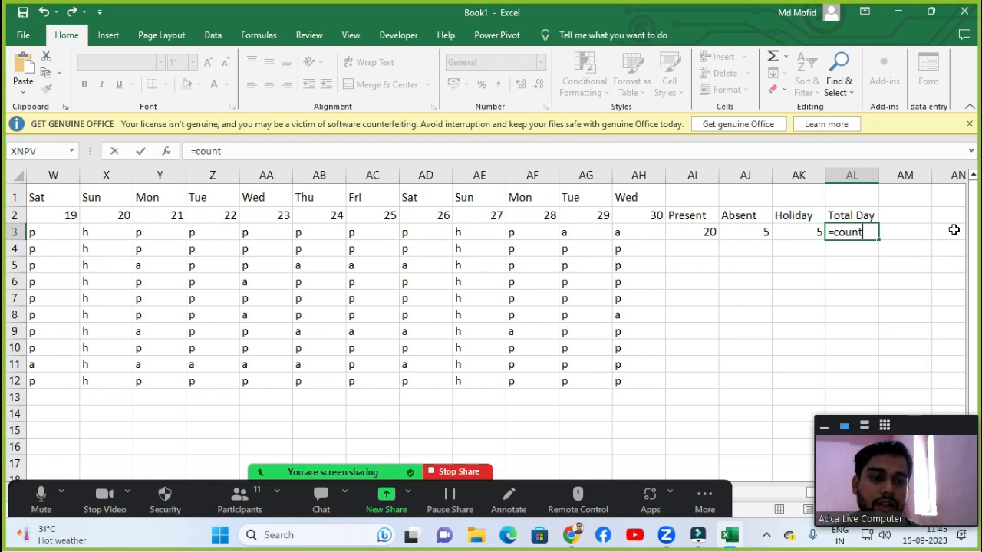
key(Left)
key(Right)
key(Delete)
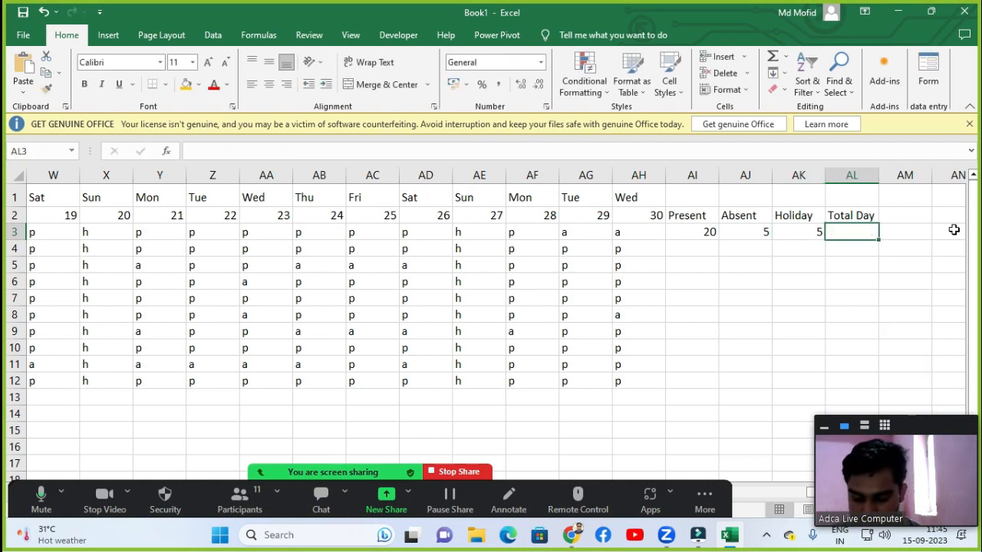
Total the first employee's days with =SUM(AI3:AK3) in the Total Day column.
text(=sum)
key(Tab)
key(Left)
key(Left)
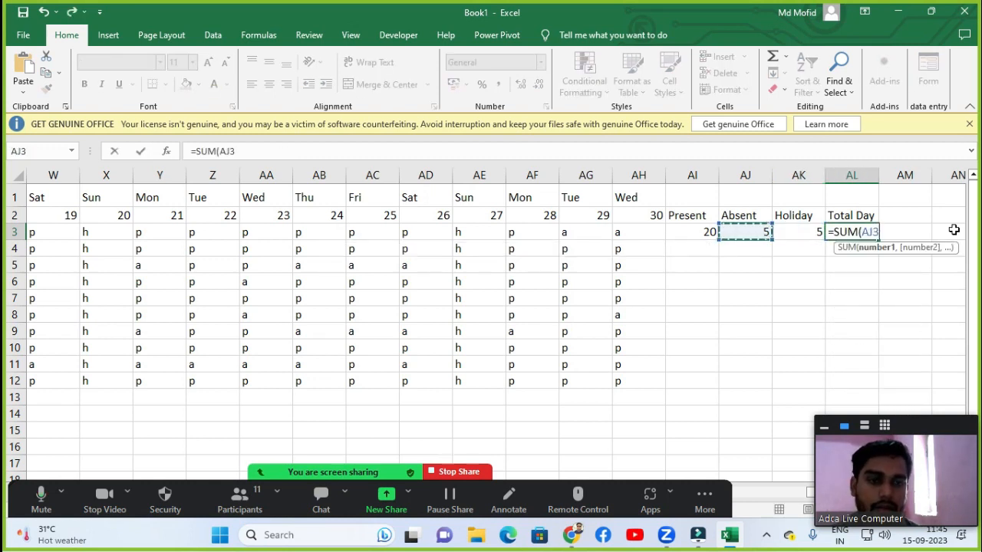
key(Left)
key(shift+Right)
key(shift+Right)
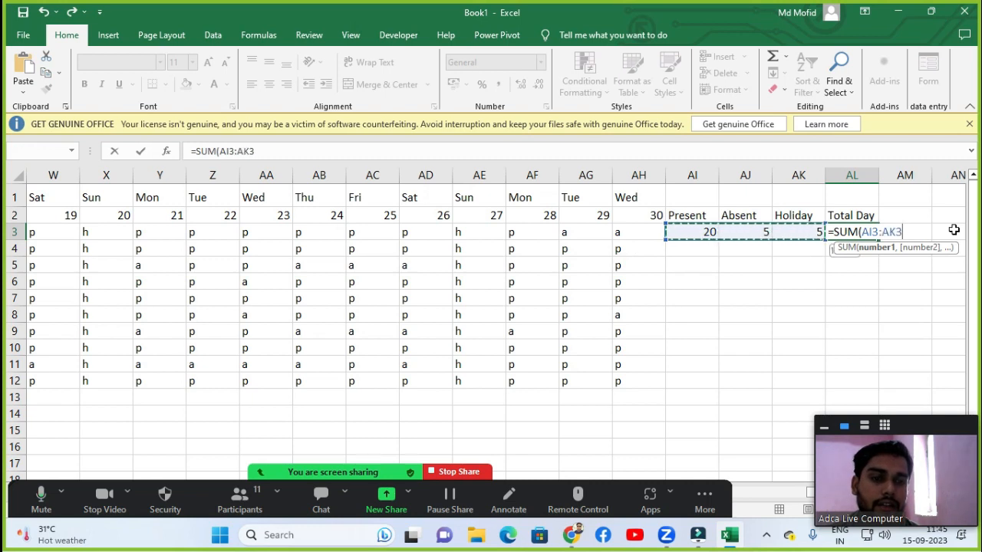
key(Return)
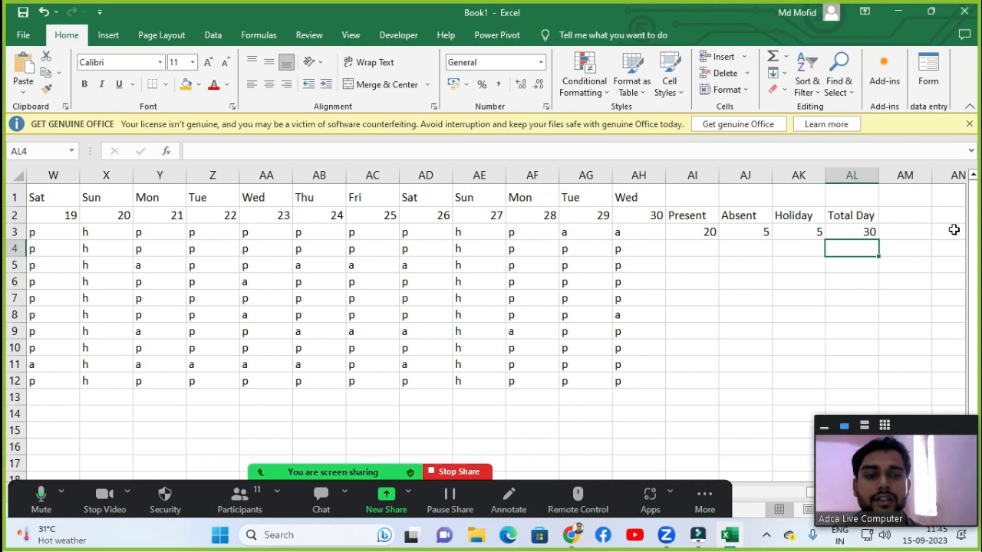
Fill the Present formula down to the last employee in row 12 and check the copied formulas.
key(Up)
key(Left)
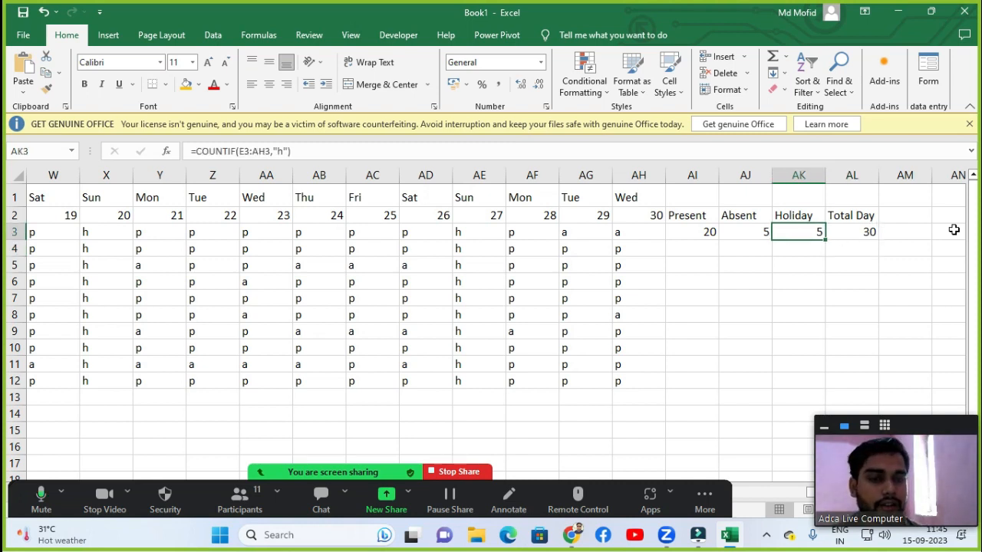
key(Left)
key(Left)
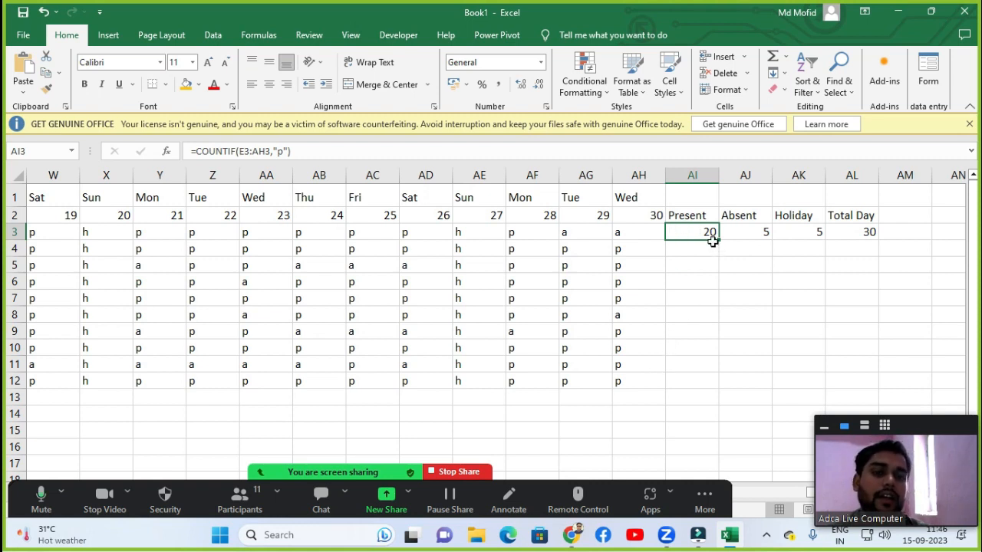
drag(712, 241, 712, 384)
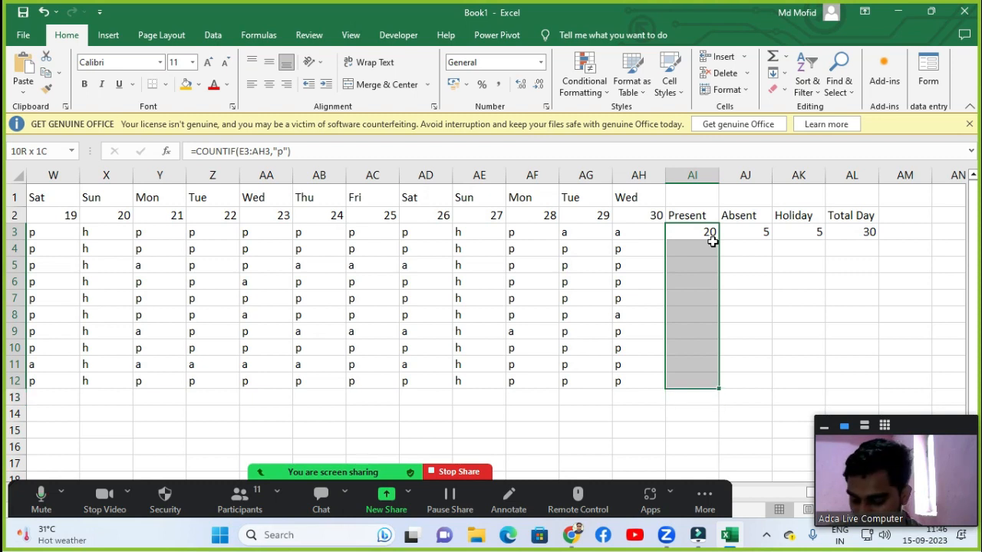
drag(712, 240, 712, 241)
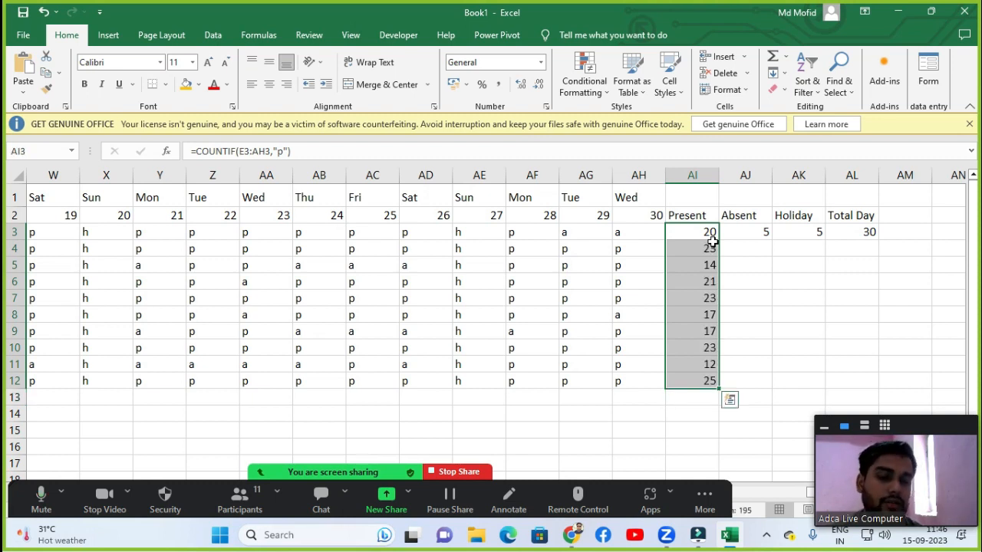
click(709, 249)
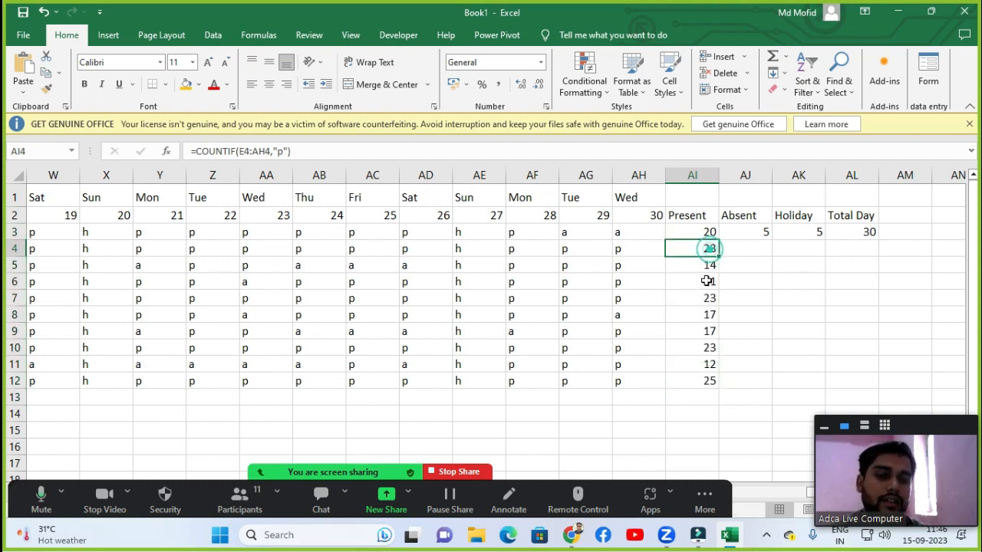
click(705, 264)
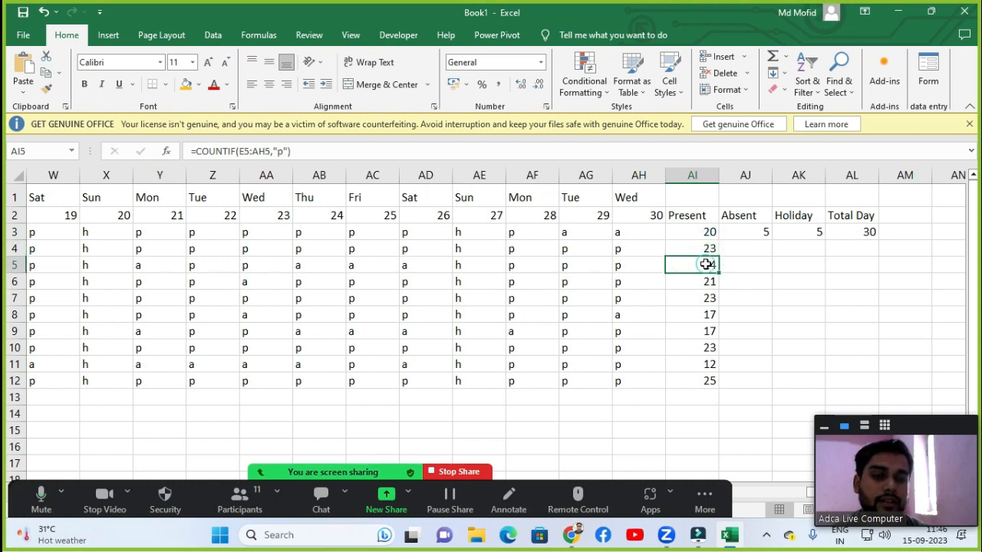
click(703, 281)
click(703, 293)
click(691, 331)
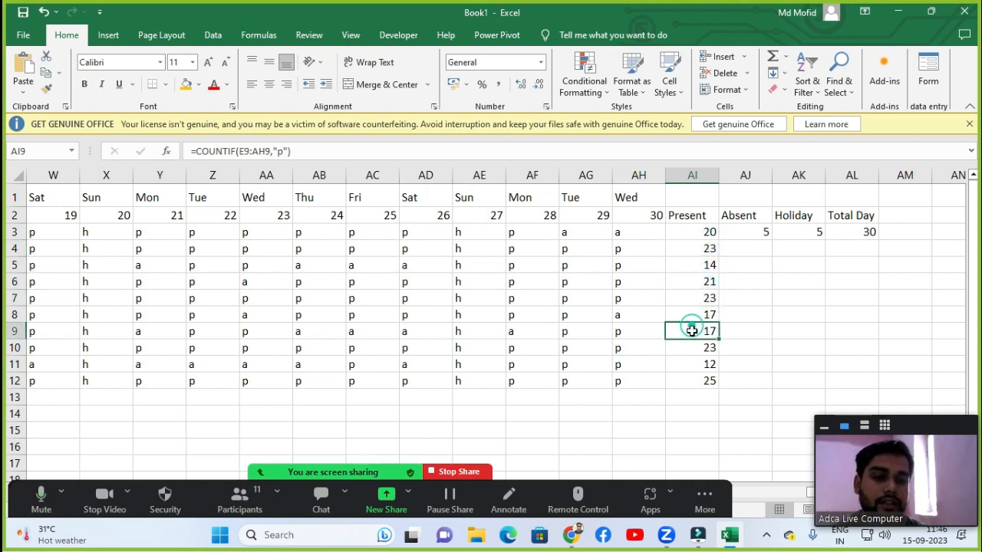
click(696, 346)
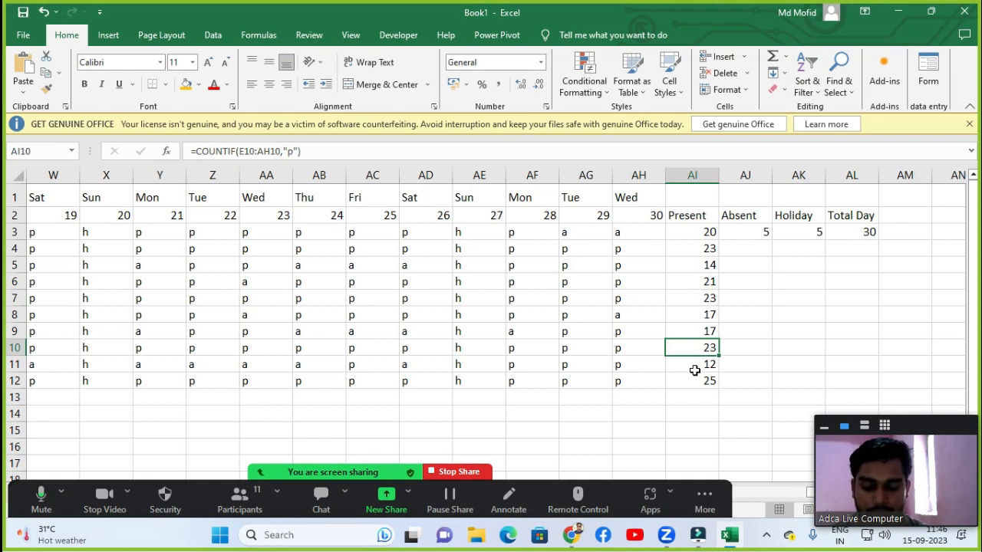
Fill the Absent formula down from AJ3 through AJ12.
click(745, 235)
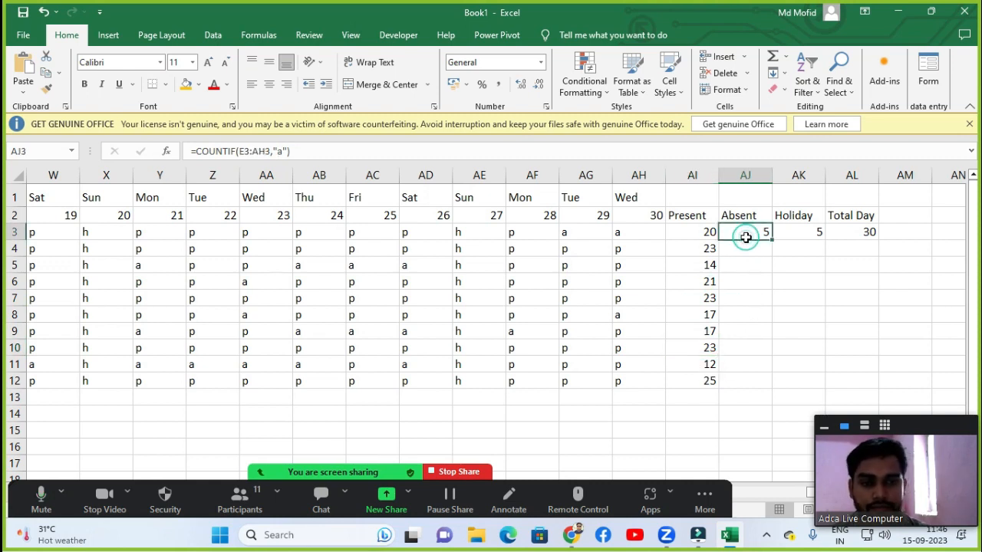
key(shift+Down)
key(shift+Down)
key(shift+Down)
key(shift+Down)
key(shift+Down)
key(shift+Down)
key(shift+Down)
key(shift+Down)
key(shift+Down)
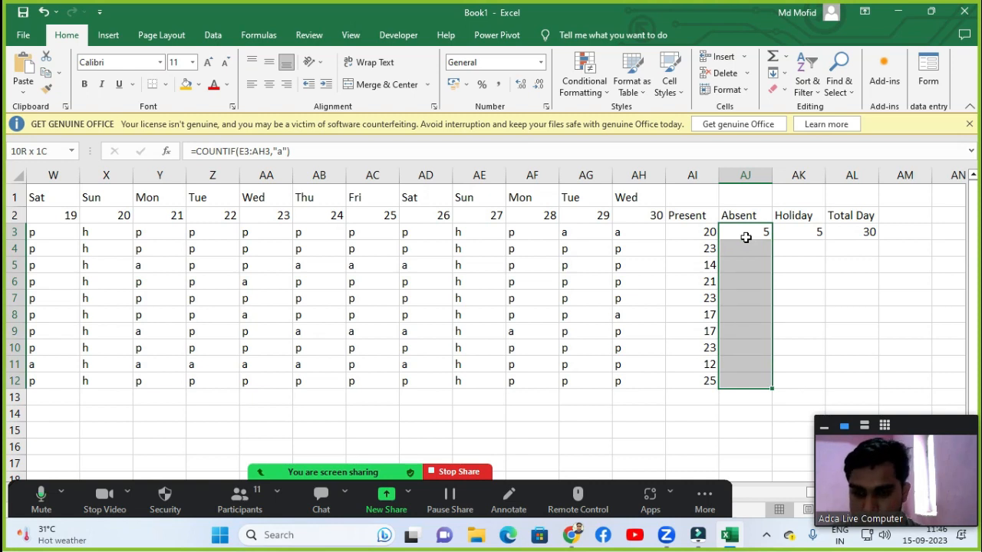
key(ctrl+d)
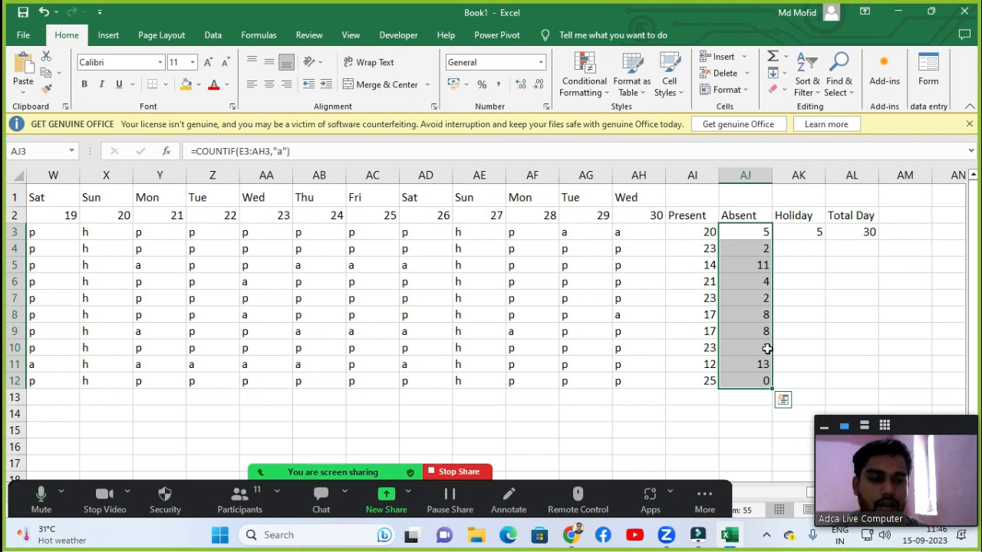
Fill the Holiday formula down from AK3 through AK12.
click(816, 244)
click(817, 233)
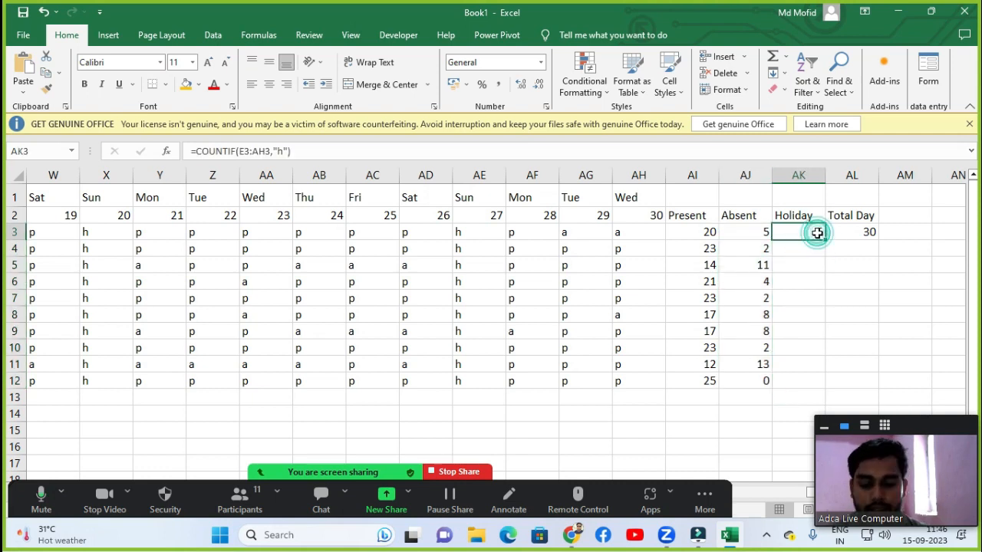
key(ctrl+shift+Down)
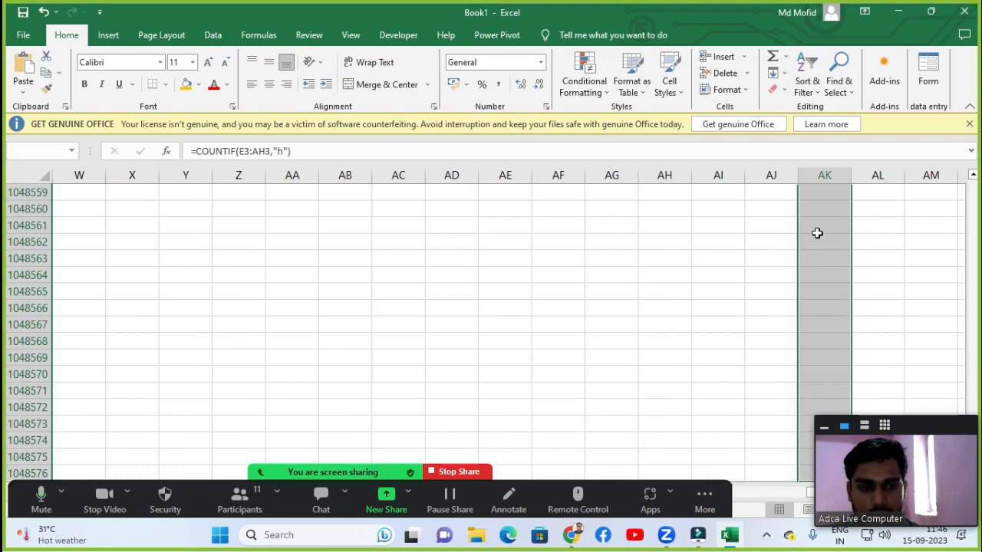
key(ctrl+shift+Up)
key(Up)
click(817, 232)
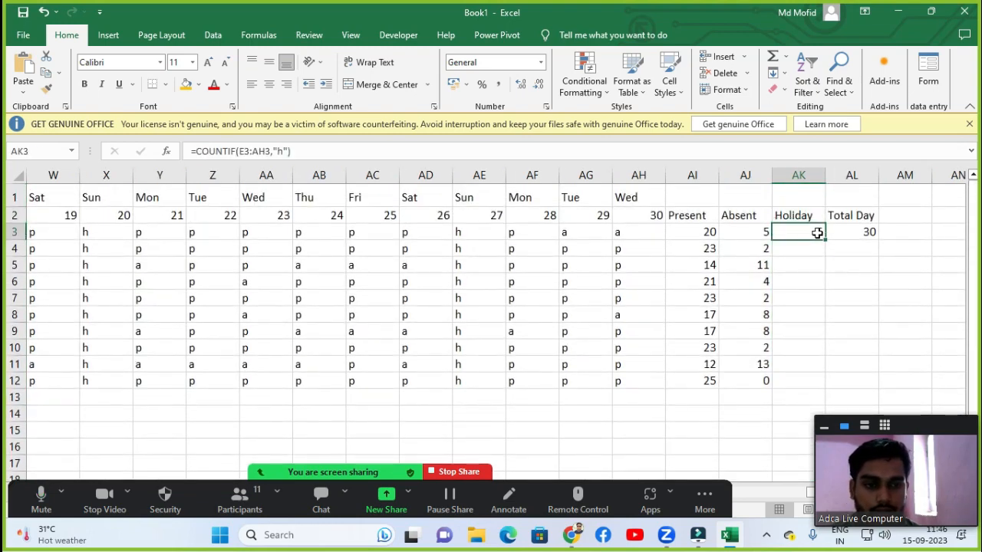
key(shift+Down)
key(shift+Down)
key(shift+Down)
key(shift+Down)
key(shift+Down)
key(shift+Down)
key(shift+Down)
key(shift+Down)
key(shift+Down)
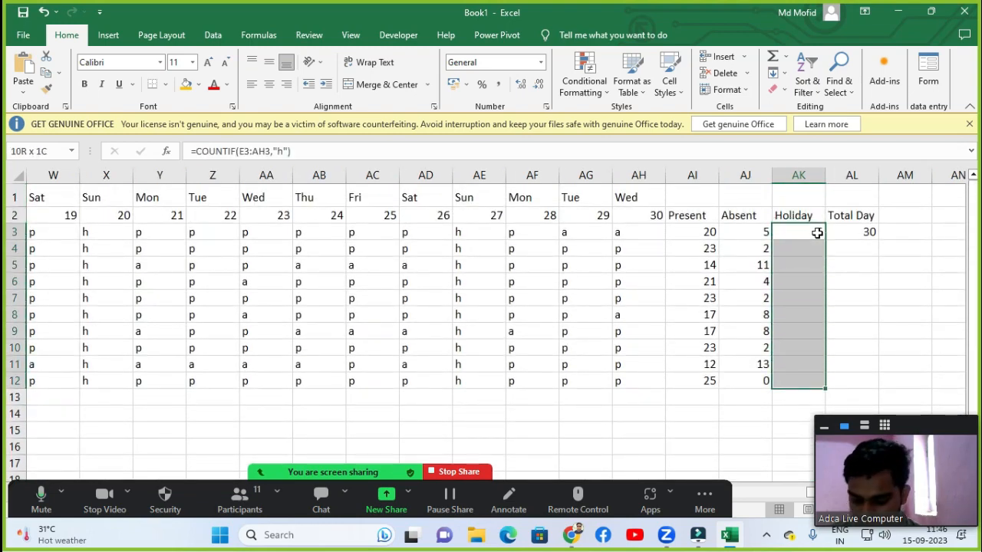
key(ctrl+d)
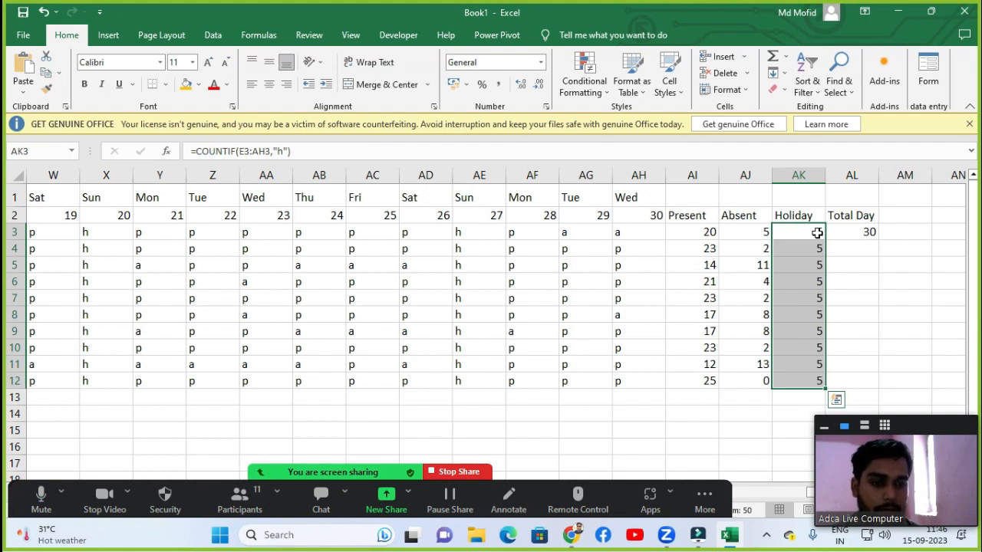
Fill the Total Day formula down from AL3 through AL12.
key(Right)
key(shift+Down)
key(shift+Down)
key(shift+Down)
key(shift+Down)
key(shift+Down)
key(shift+Down)
key(shift+Down)
key(shift+Down)
key(shift+Down)
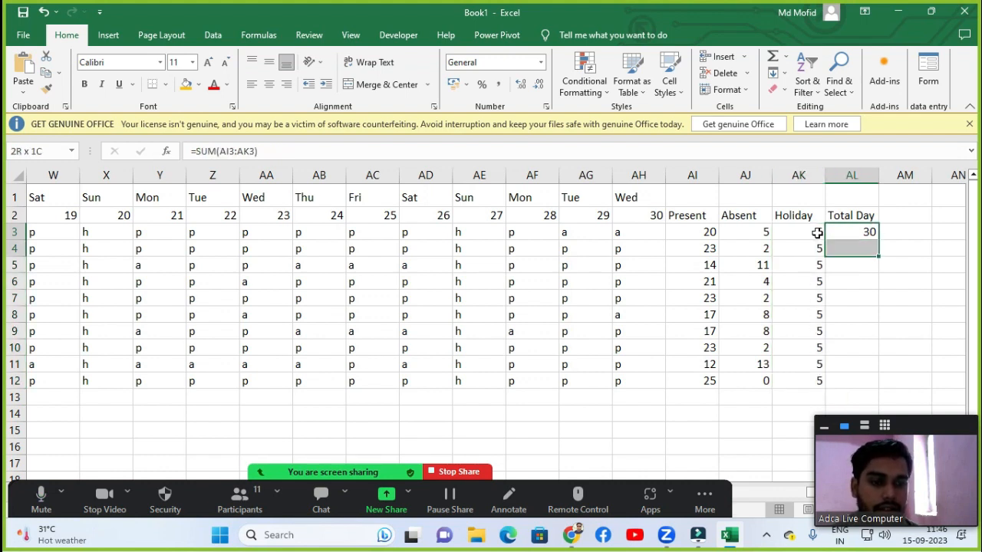
key(ctrl+d)
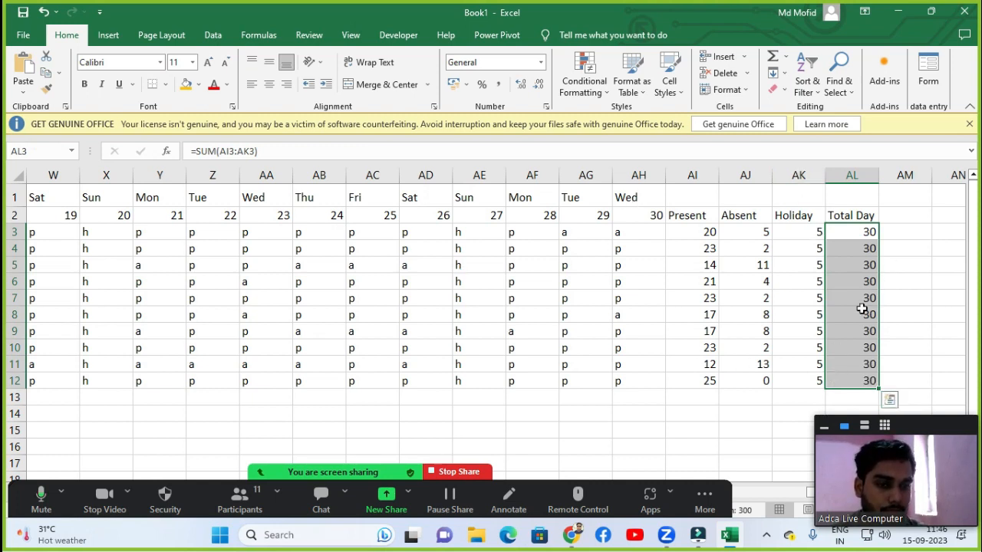
Review the formulas in the Absent and weekday cells while returning to the start of the sheet.
click(758, 304)
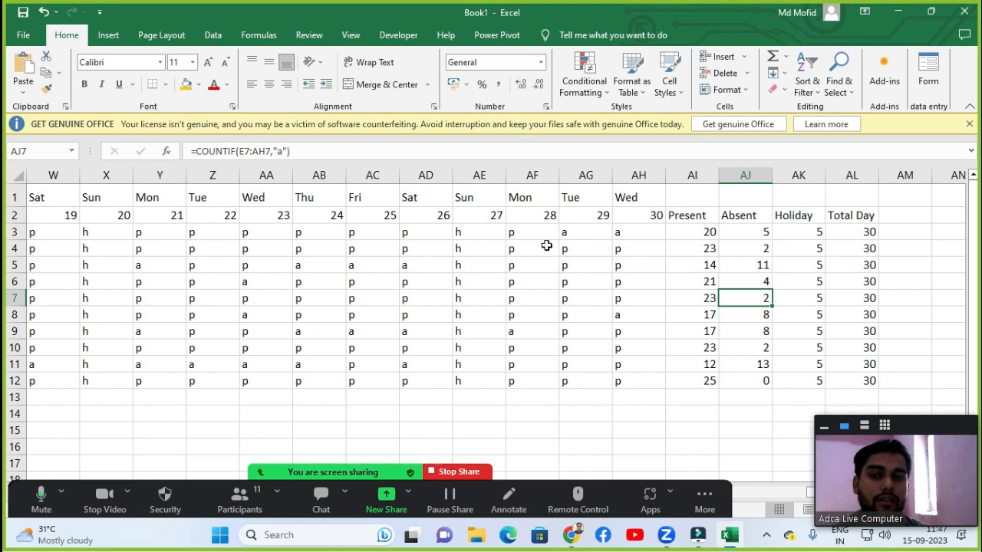
click(222, 203)
key(Left)
key(Left)
key(Left)
key(Left)
key(Left)
key(Left)
key(Left)
key(Left)
key(Left)
key(Left)
key(Left)
key(Left)
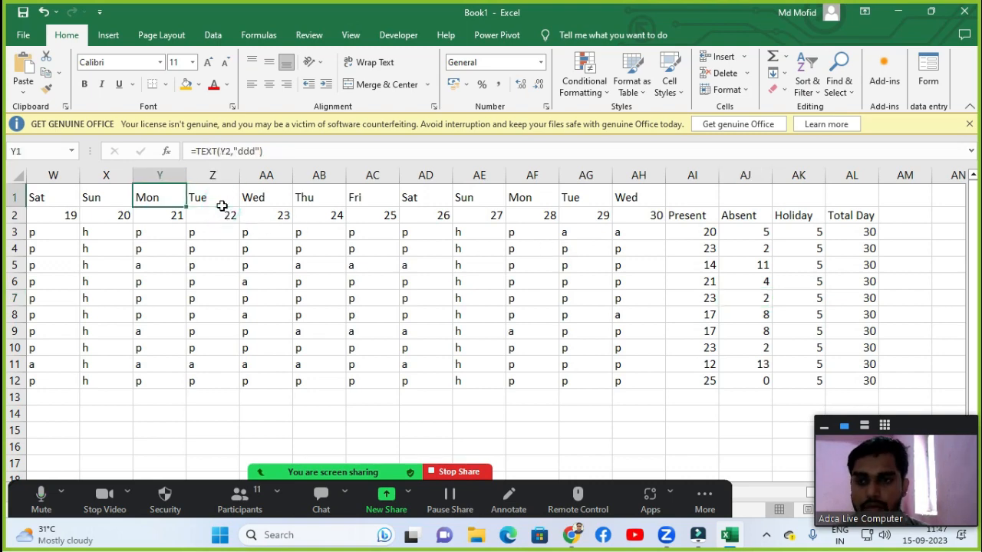
key(Left)
key(Left)
key(Left)
key(Left)
key(Left)
key(Left)
key(Left)
key(Left)
key(Left)
key(Left)
key(Left)
key(Left)
key(Left)
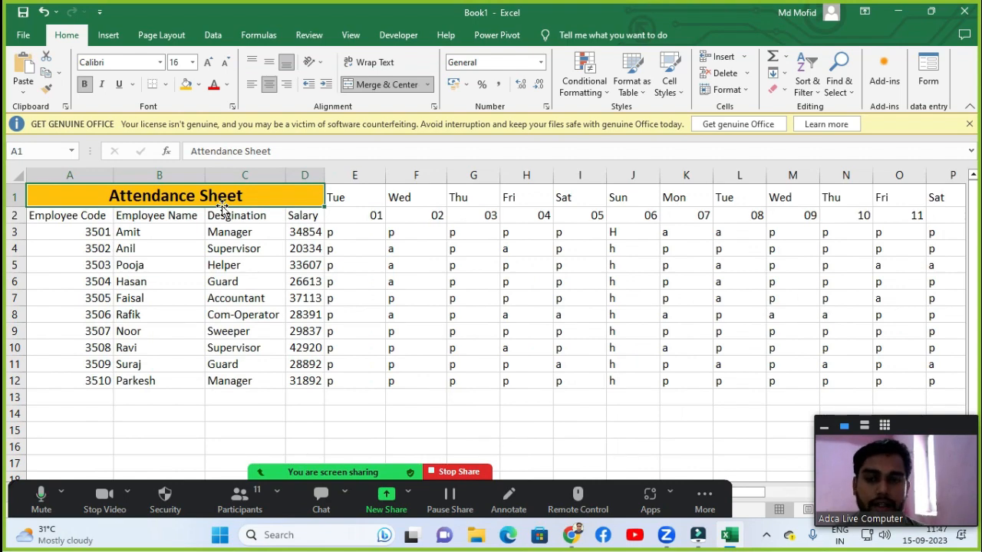
click(357, 197)
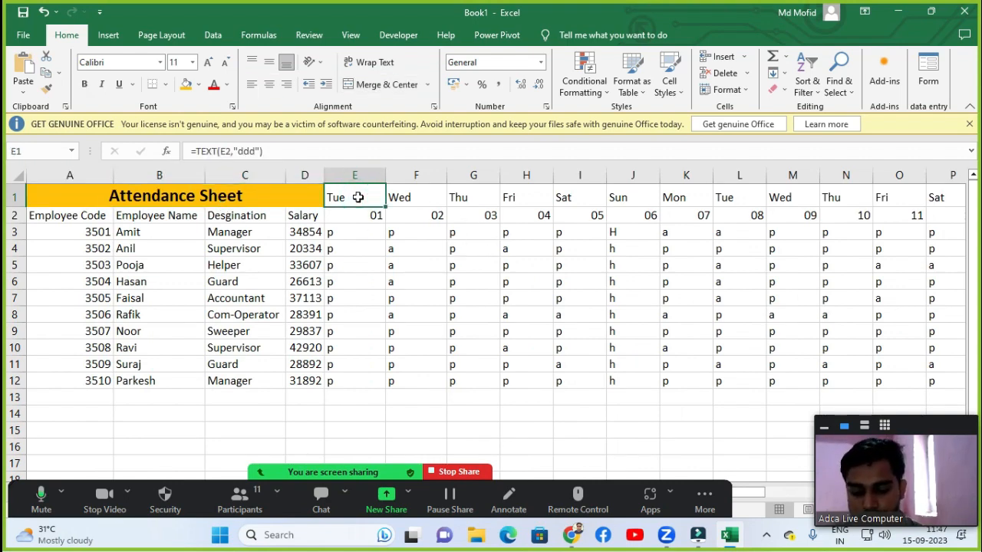
Fill the row 2 header cells from Employee Code to Total Day with a dark green custom colour.
click(69, 218)
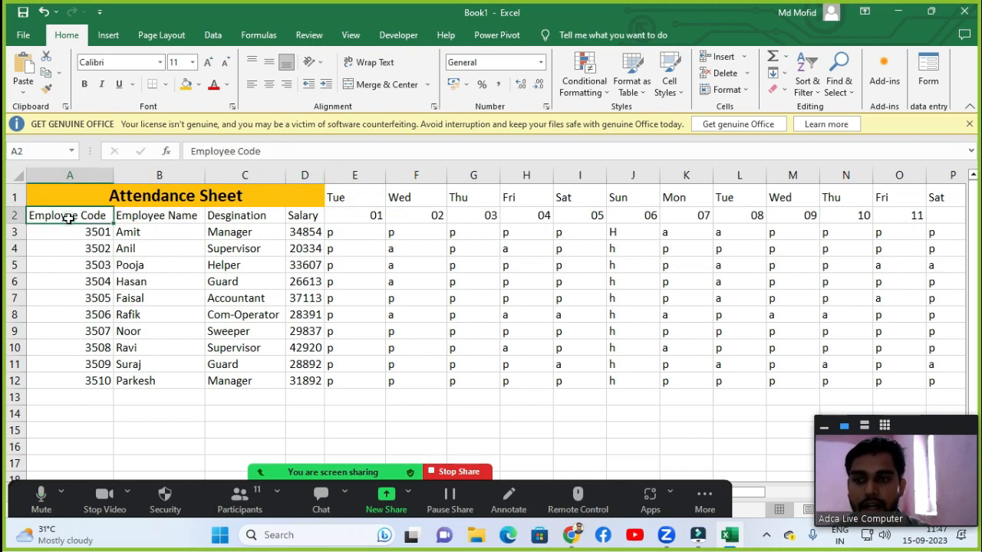
key(ctrl+shift+Right)
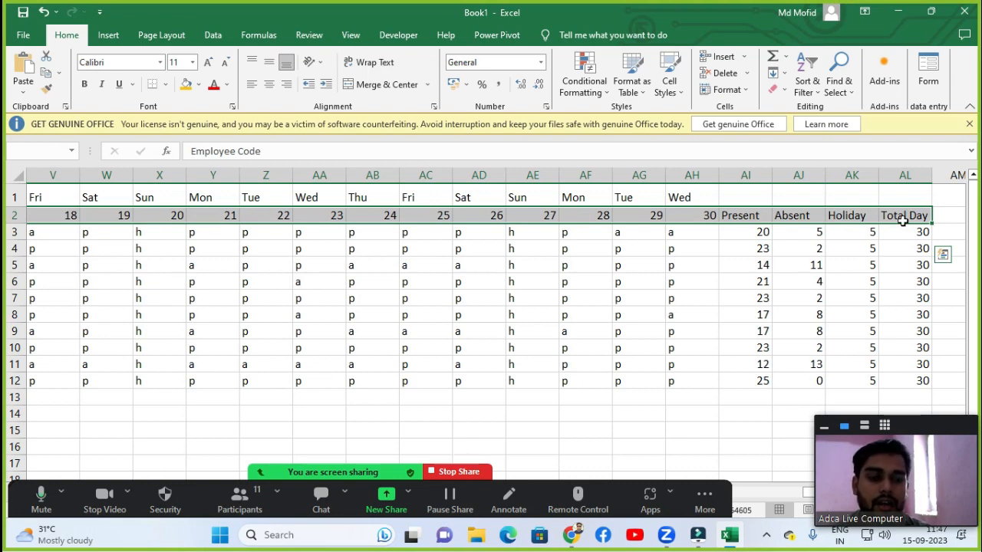
click(198, 91)
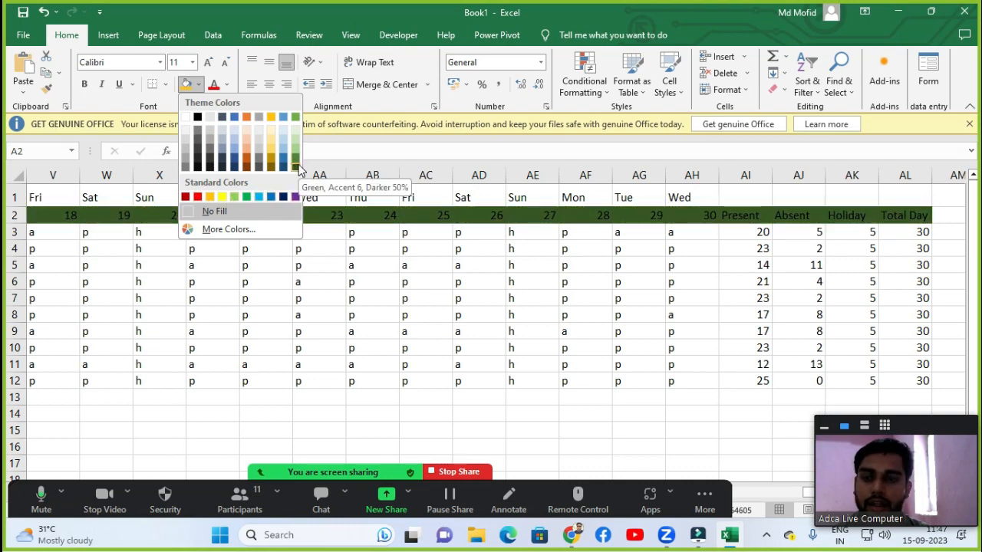
click(222, 232)
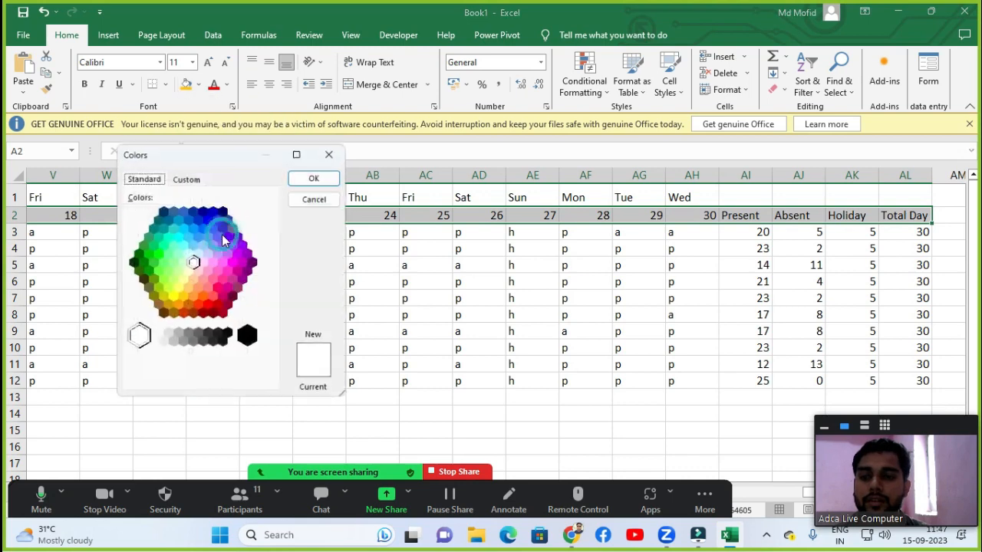
click(133, 262)
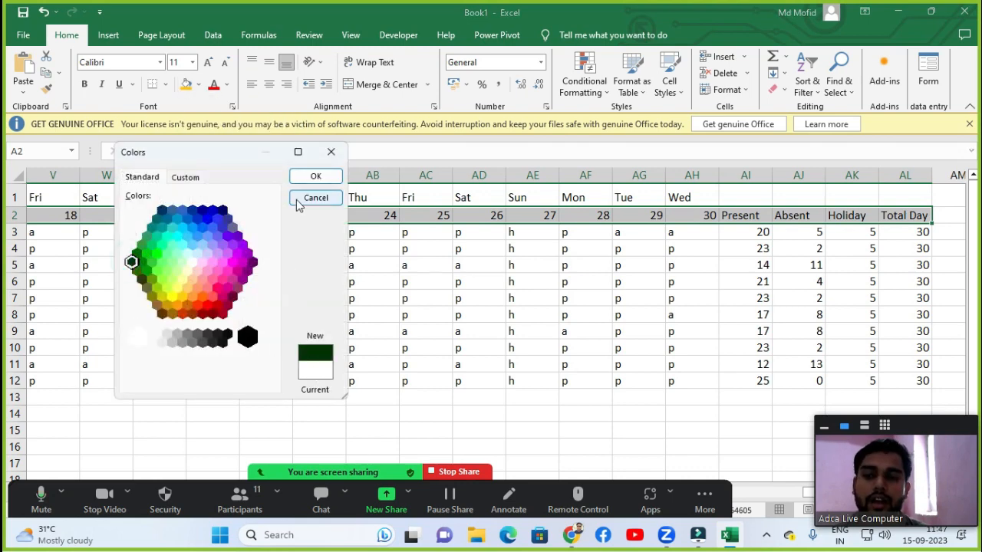
click(313, 177)
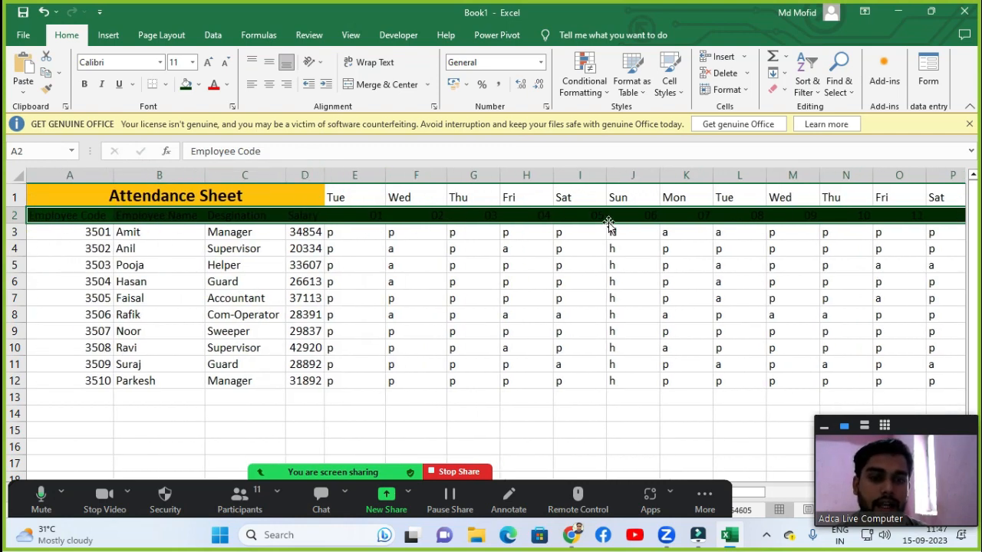
Make the header row's text white and bold.
click(226, 84)
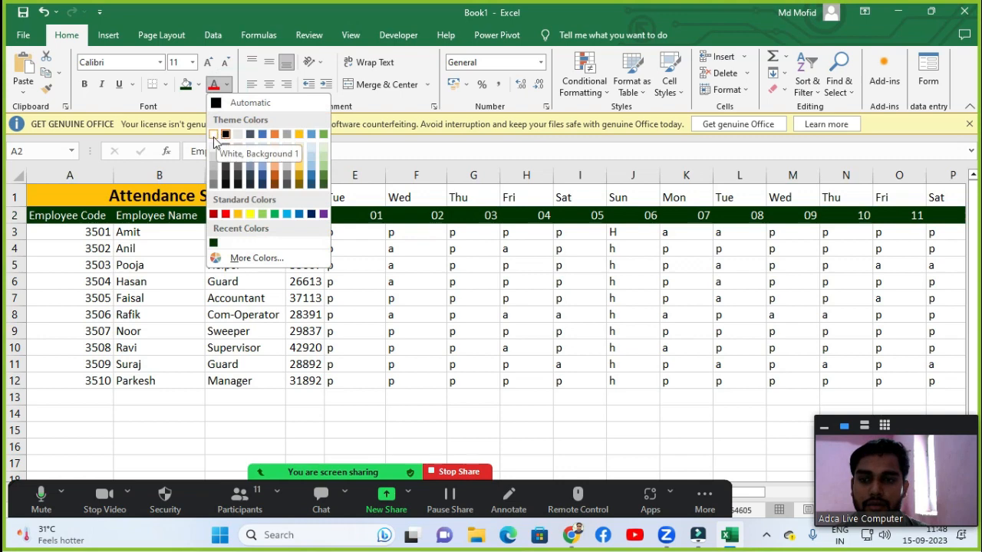
click(214, 135)
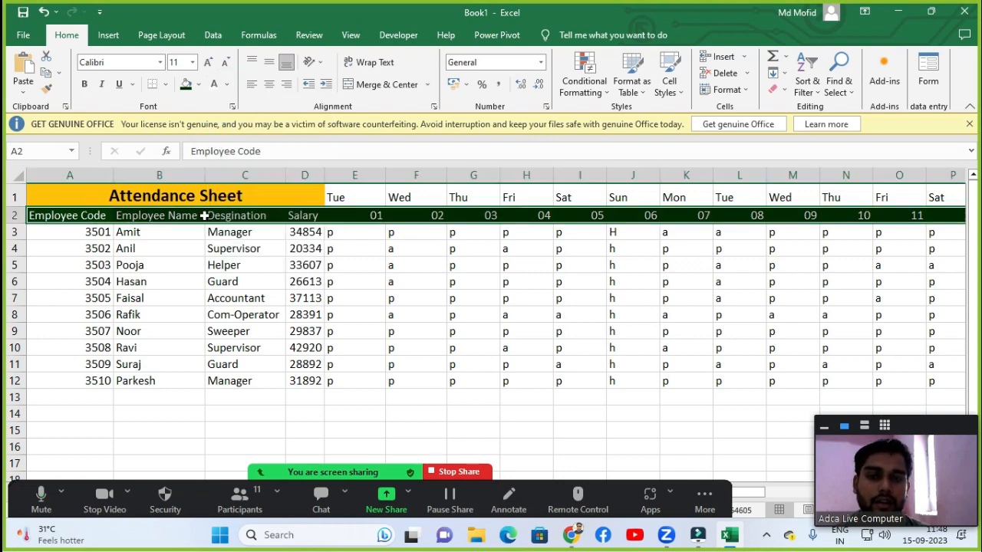
click(84, 84)
click(360, 241)
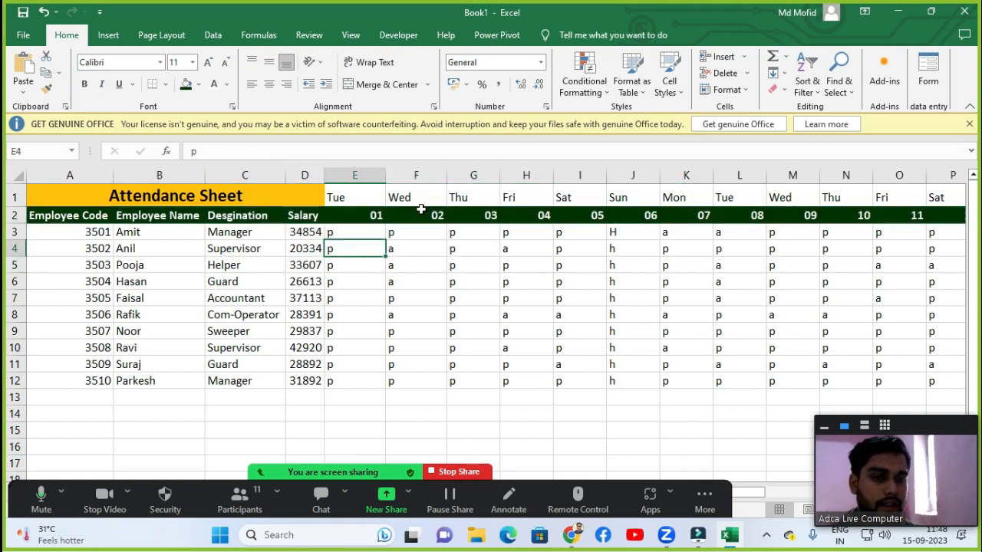
click(368, 195)
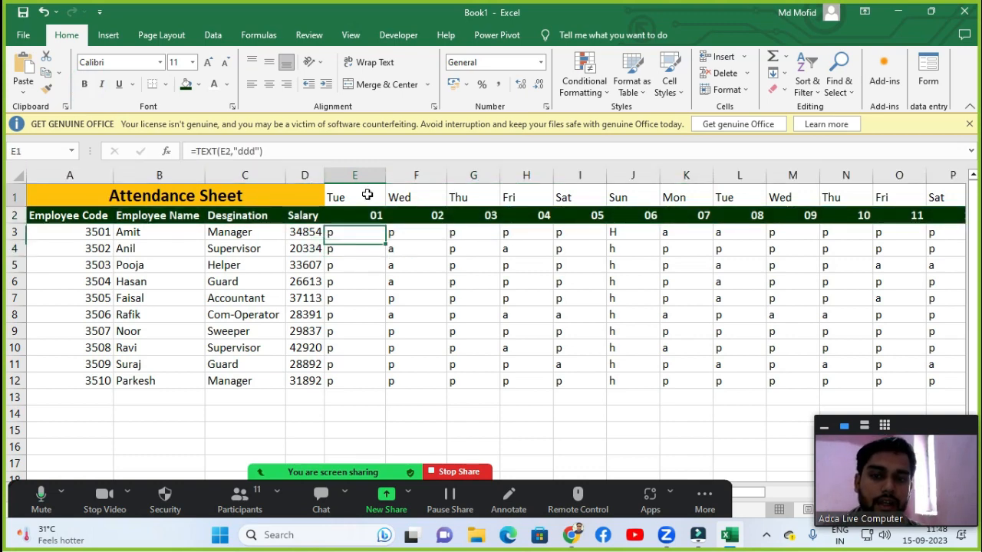
Fill the weekday header cells in row 1, from Tue through the last day, with a light blue colour.
key(ctrl+shift+Right)
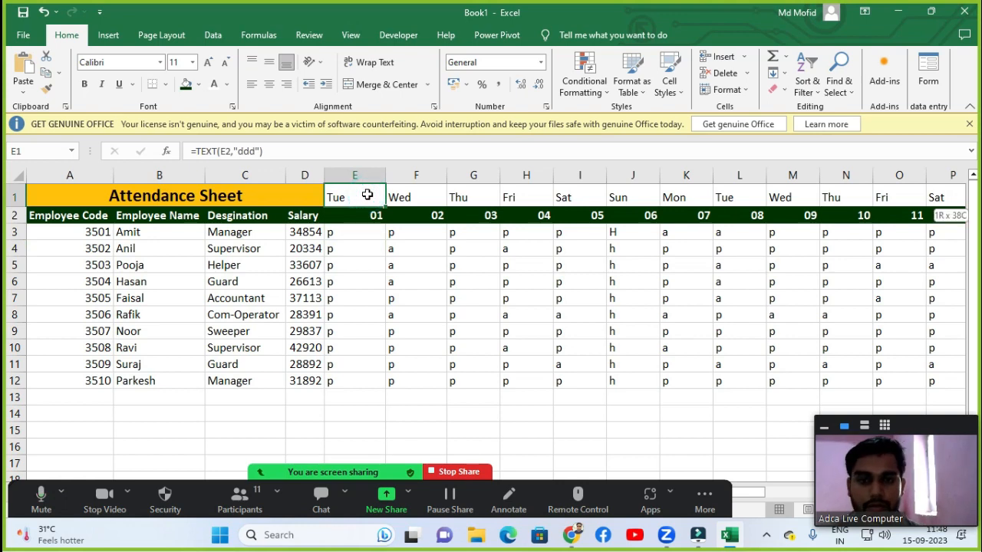
click(198, 84)
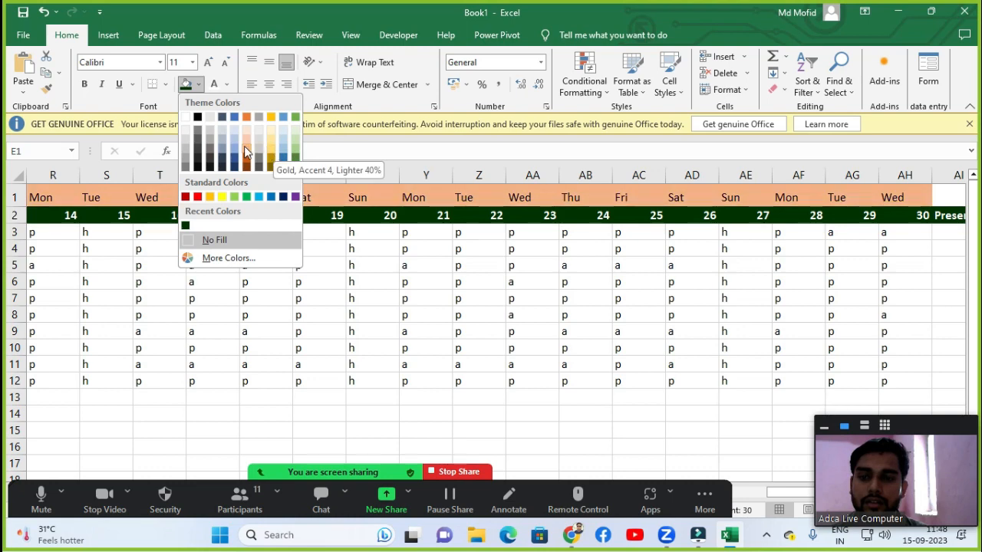
click(282, 152)
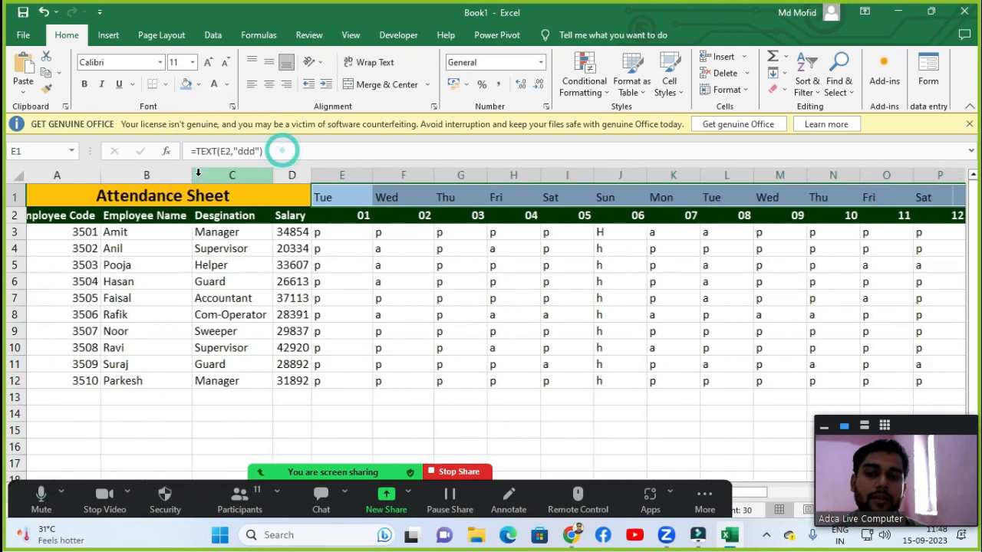
click(313, 263)
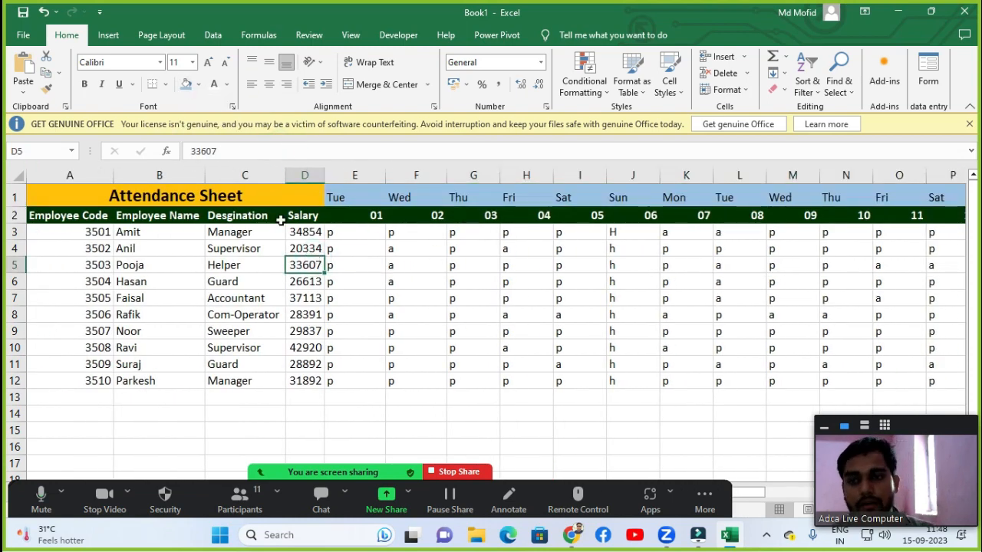
Apply all borders to the whole table from A1 across to the Total Day column and down to row 12.
click(264, 197)
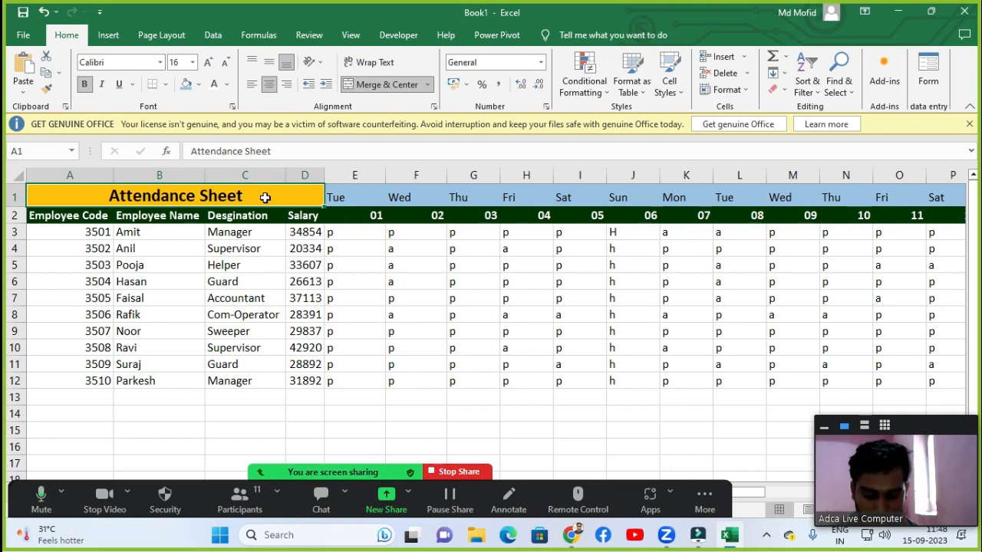
key(ctrl+shift+Right)
key(ctrl+shift+Right)
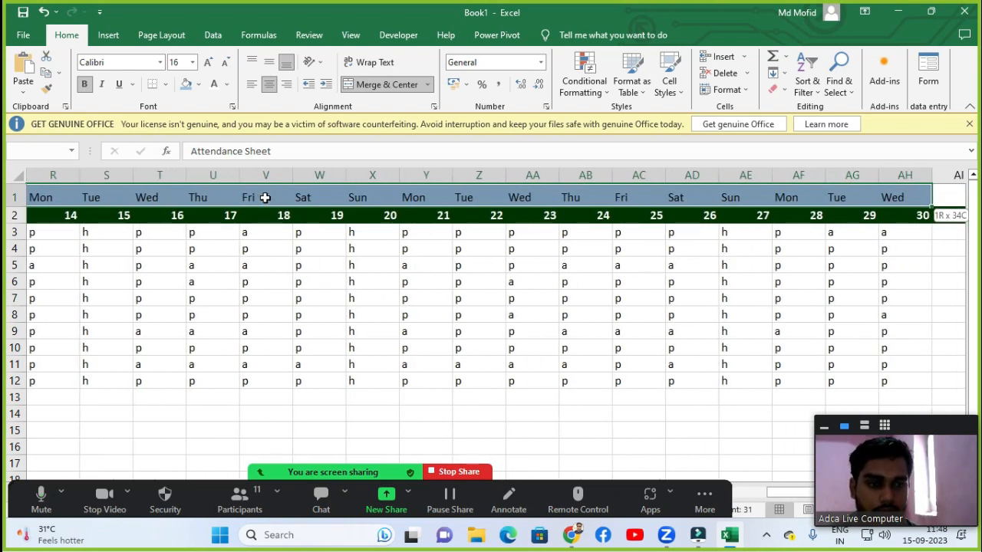
key(ctrl+shift+Down)
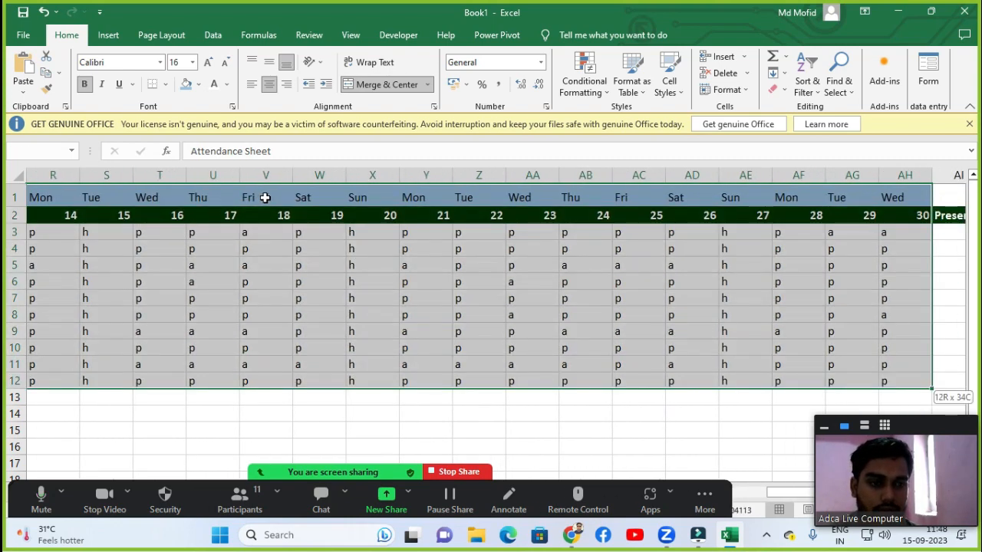
key(shift+Right)
key(shift+Right)
key(shift+Right)
key(shift+Right)
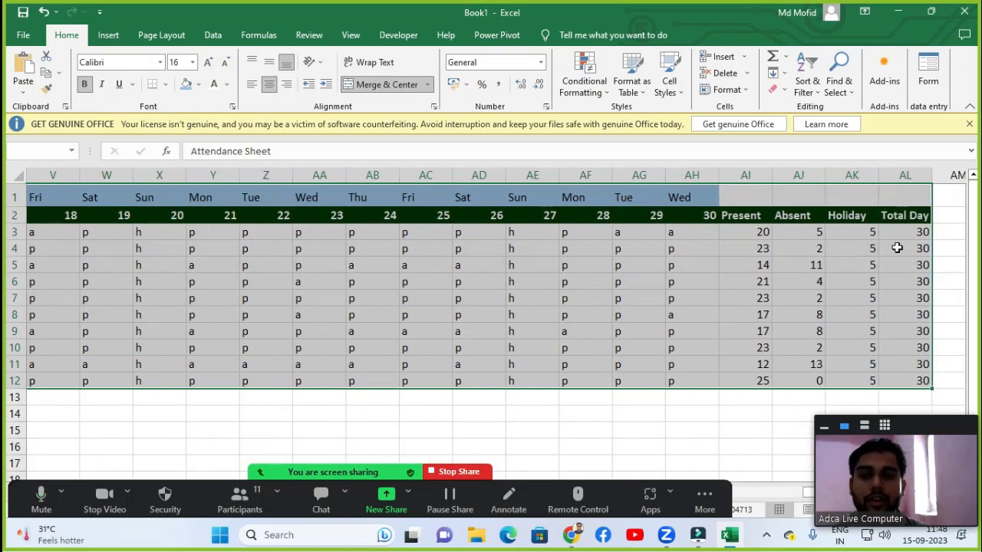
key(alt)
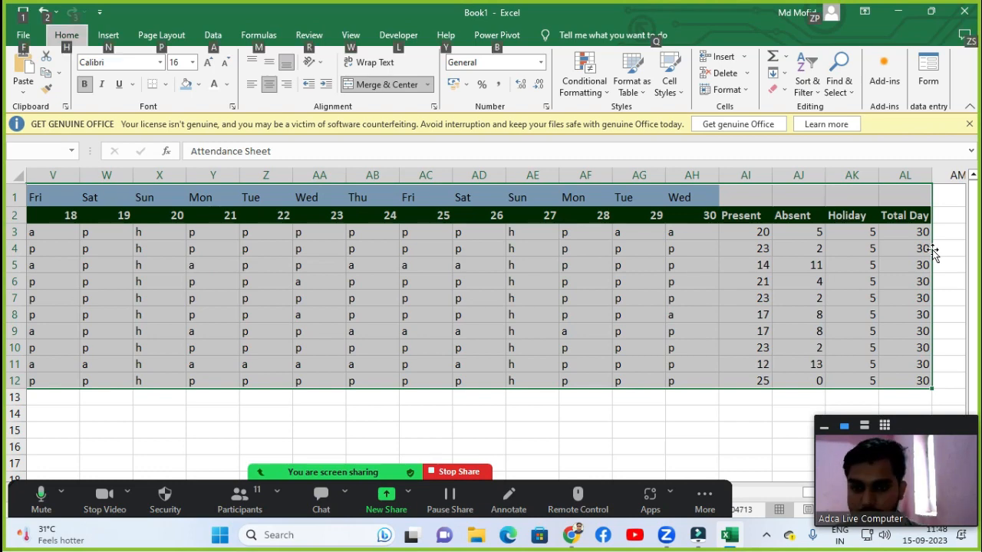
key(h)
key(b)
key(a)
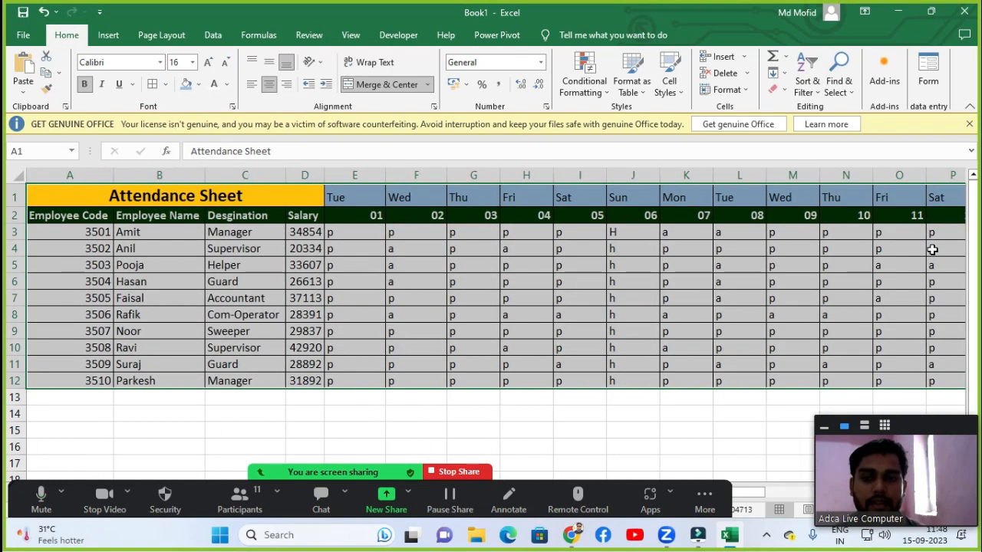
click(652, 298)
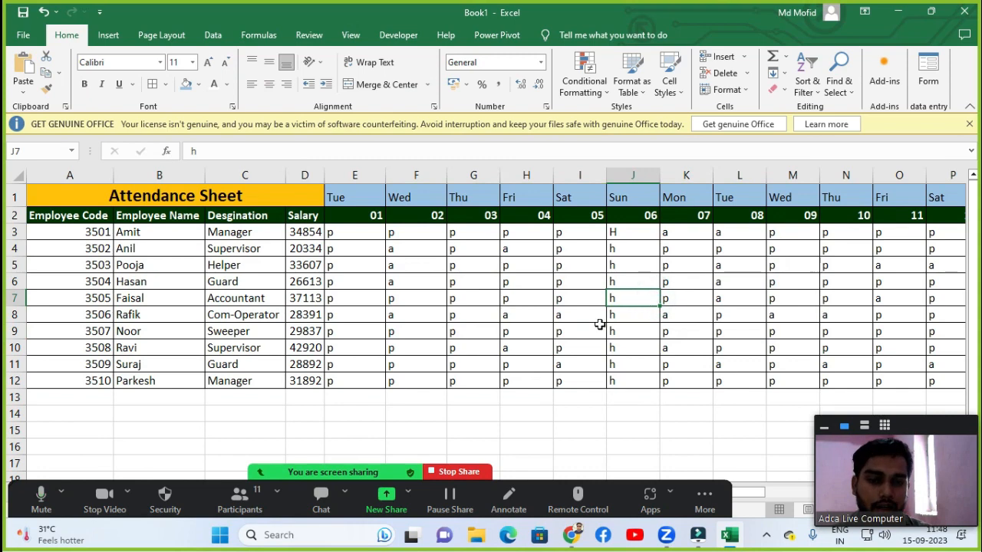
click(438, 278)
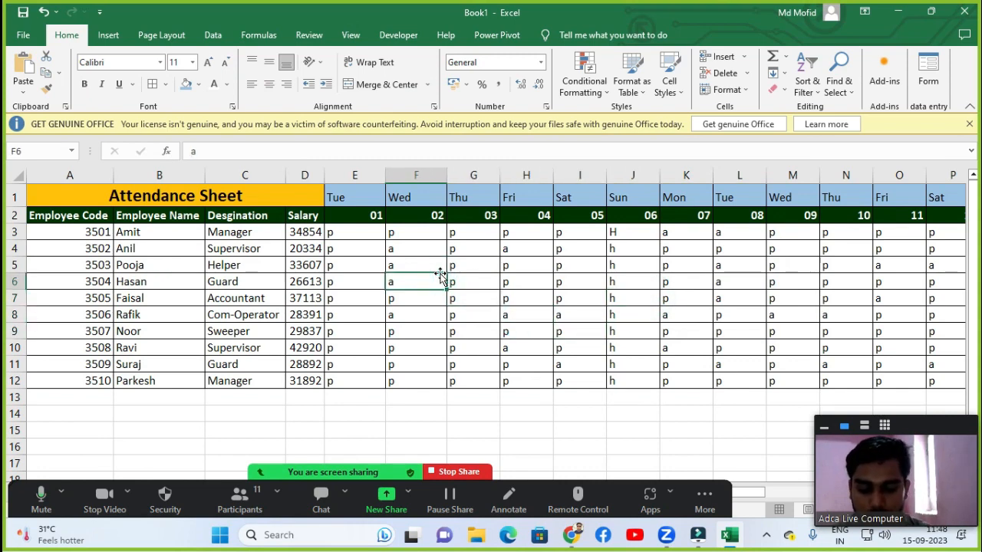
click(349, 262)
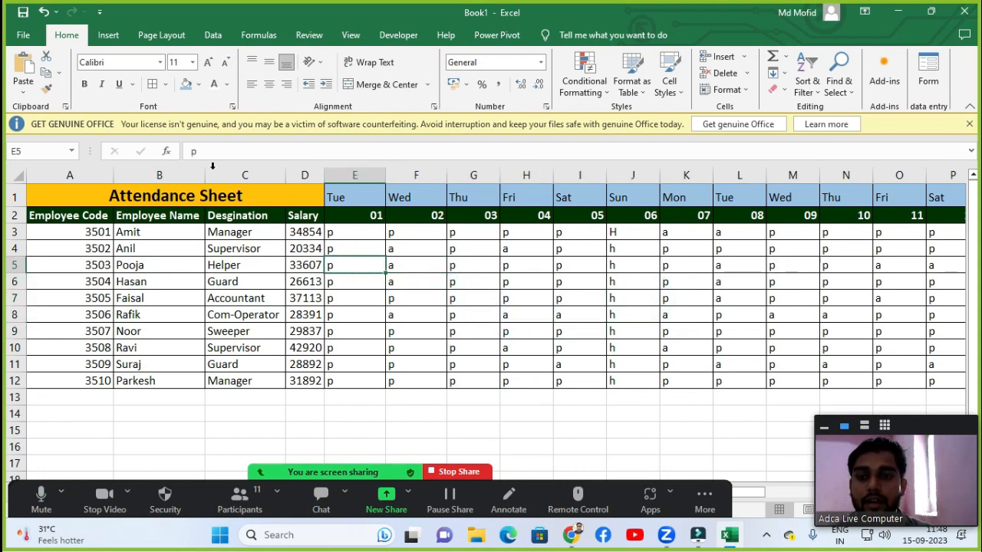
click(547, 308)
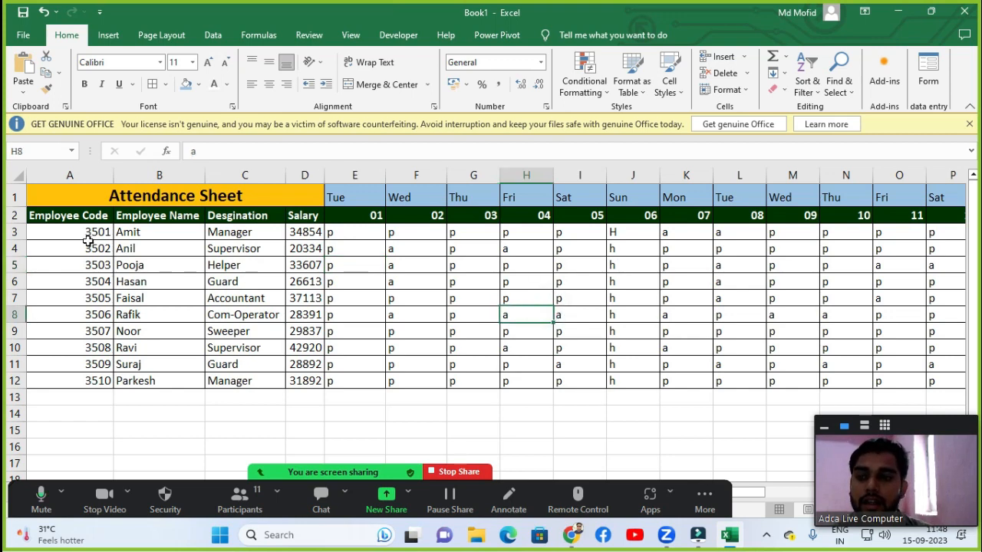
click(80, 232)
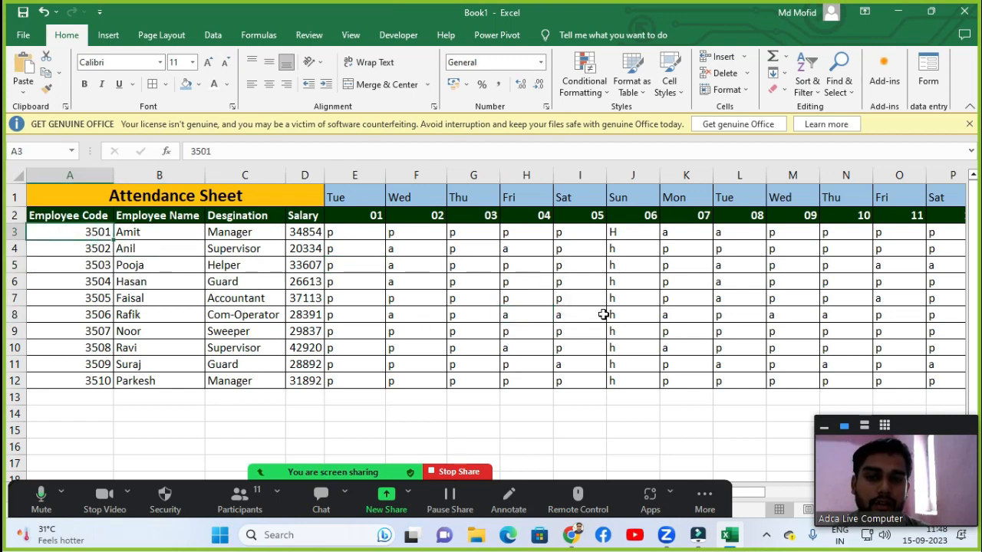
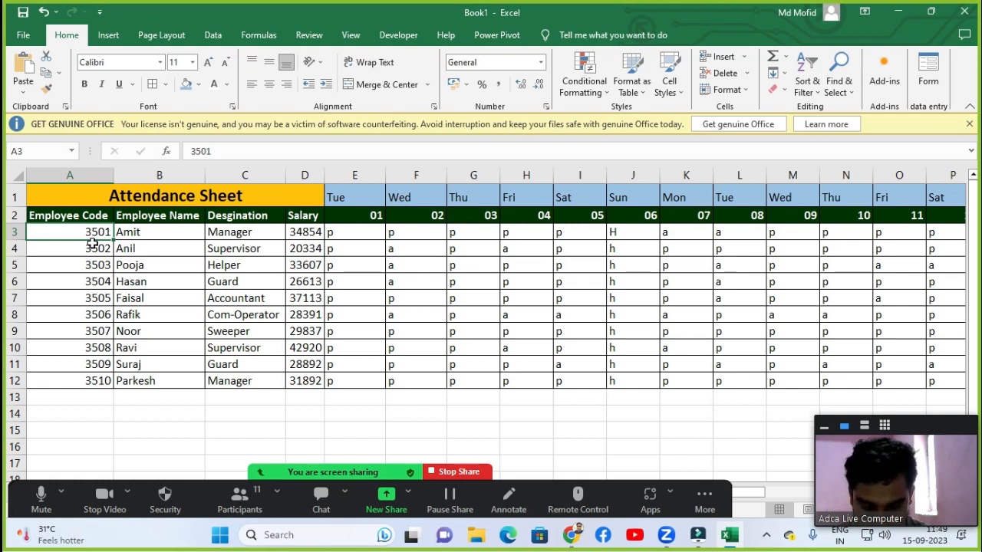
click(373, 261)
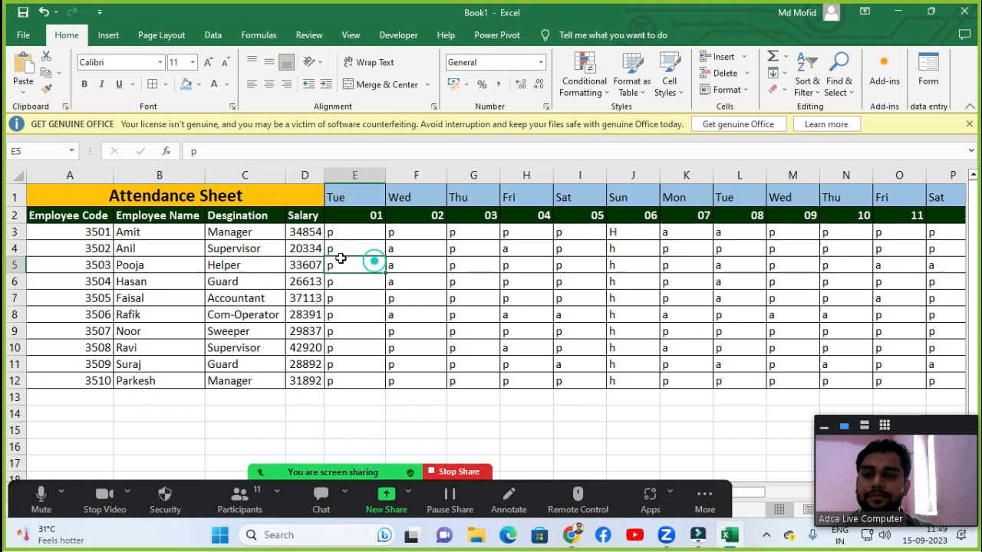
click(366, 286)
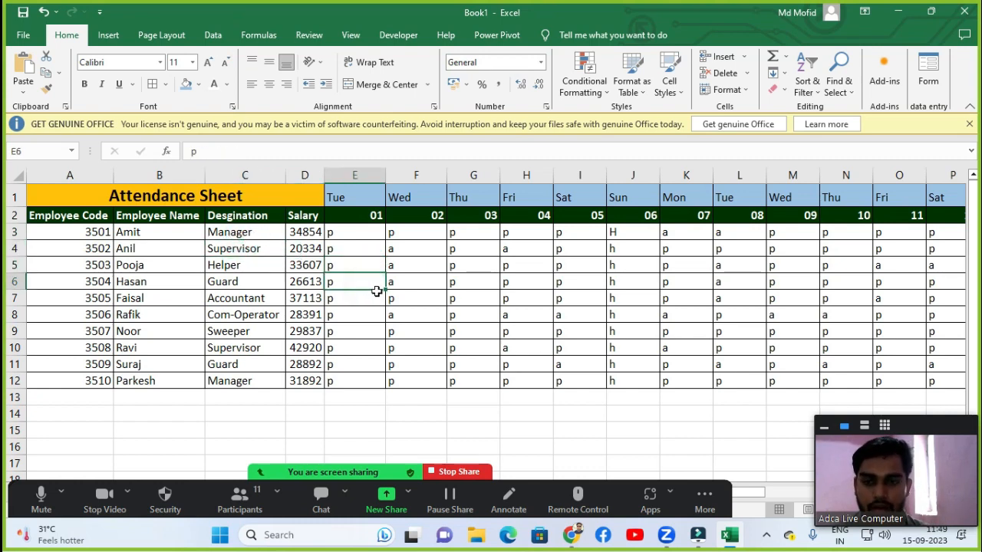
click(237, 250)
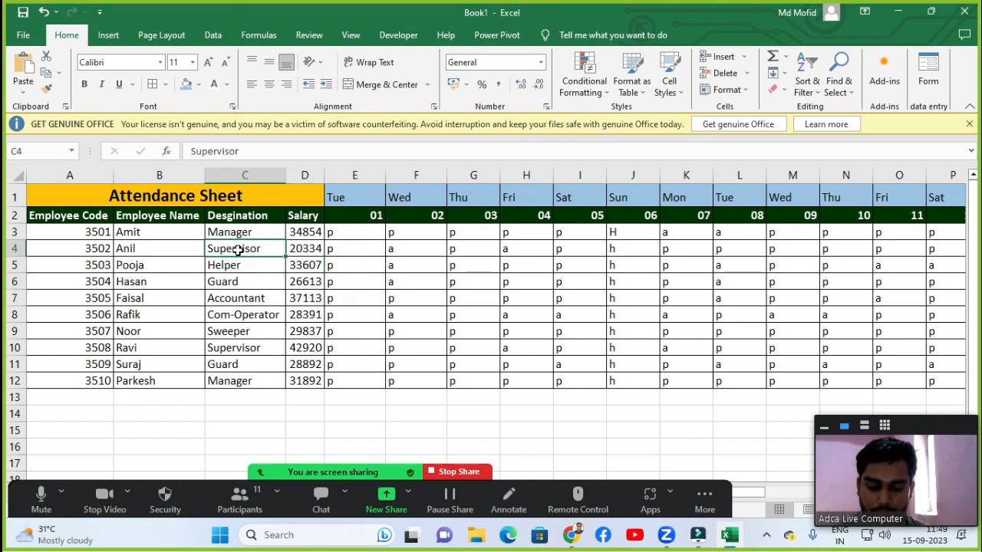
click(247, 362)
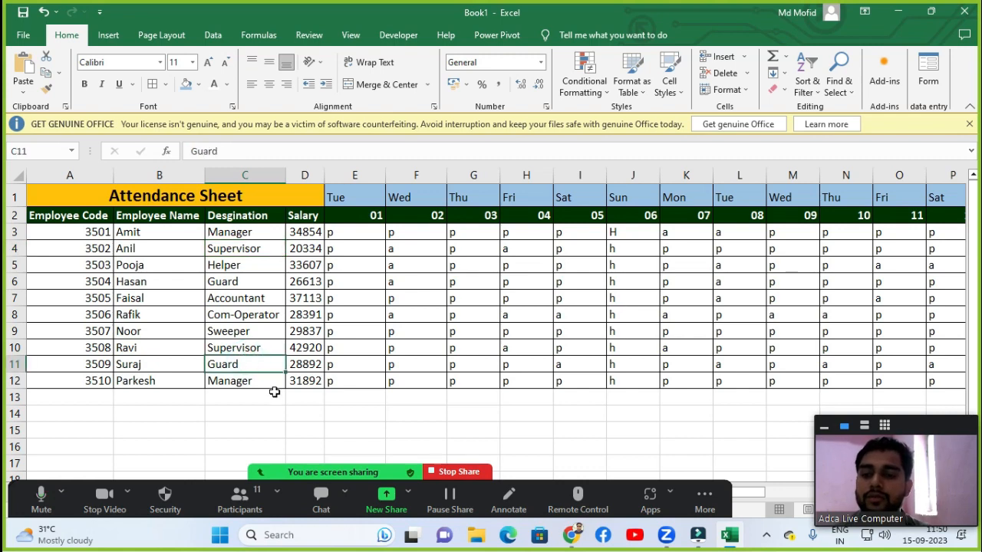
click(217, 314)
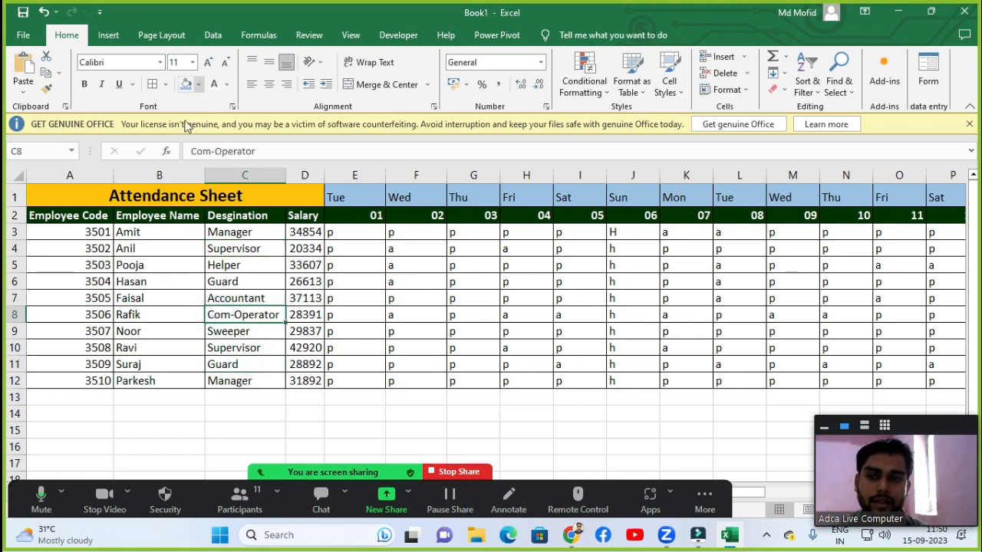
click(72, 234)
key(ctrl+shift+End)
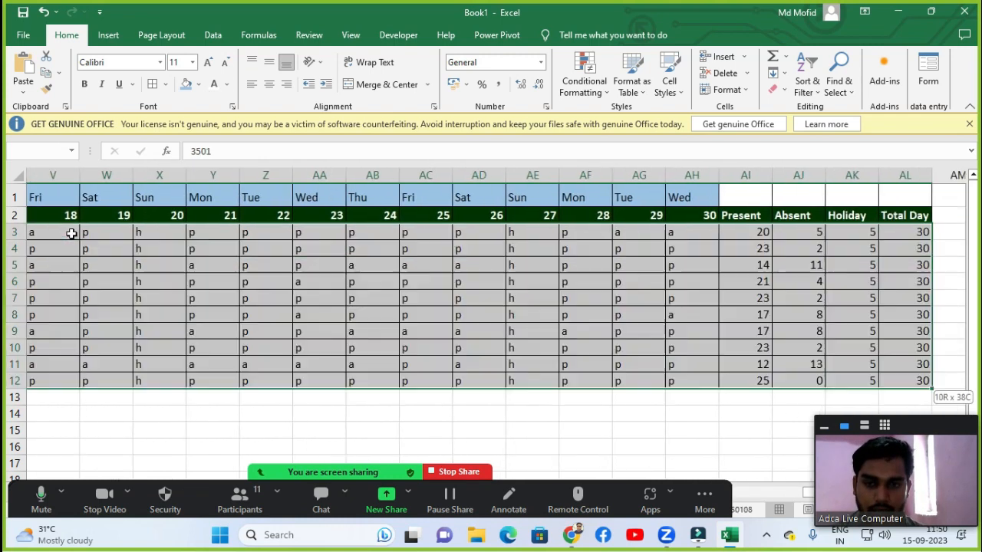
click(198, 85)
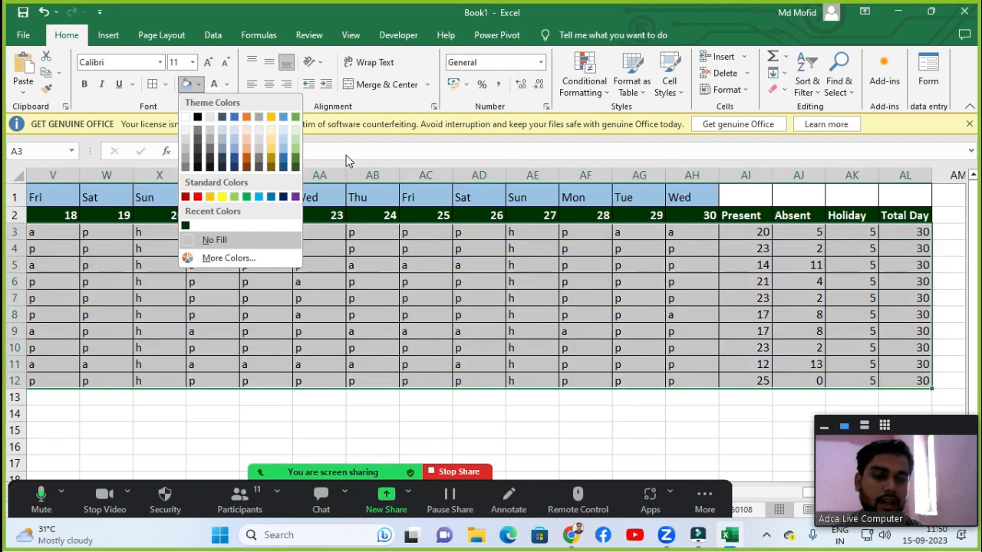
click(635, 325)
Examine the daily attendance marks in the first days' columns of the employee rows.
click(549, 315)
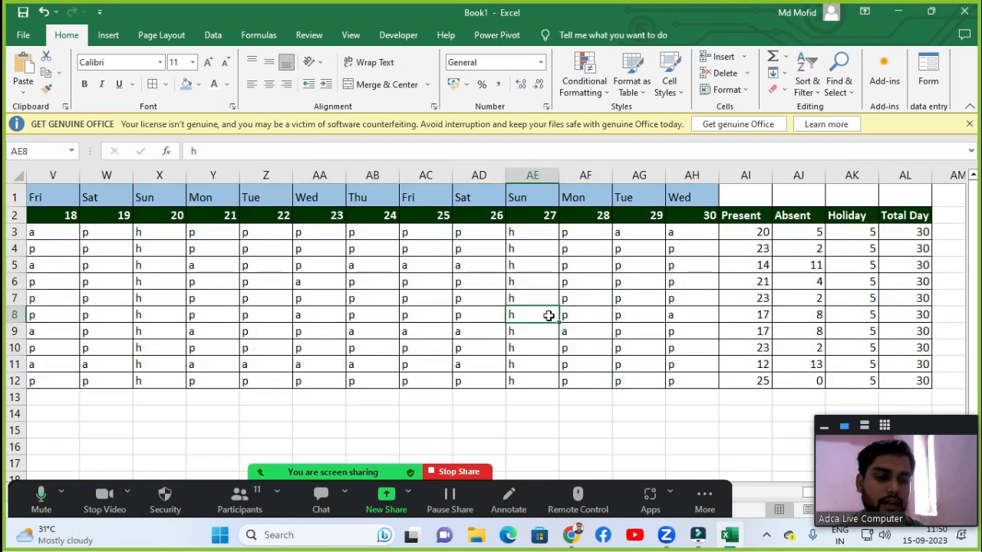
click(432, 314)
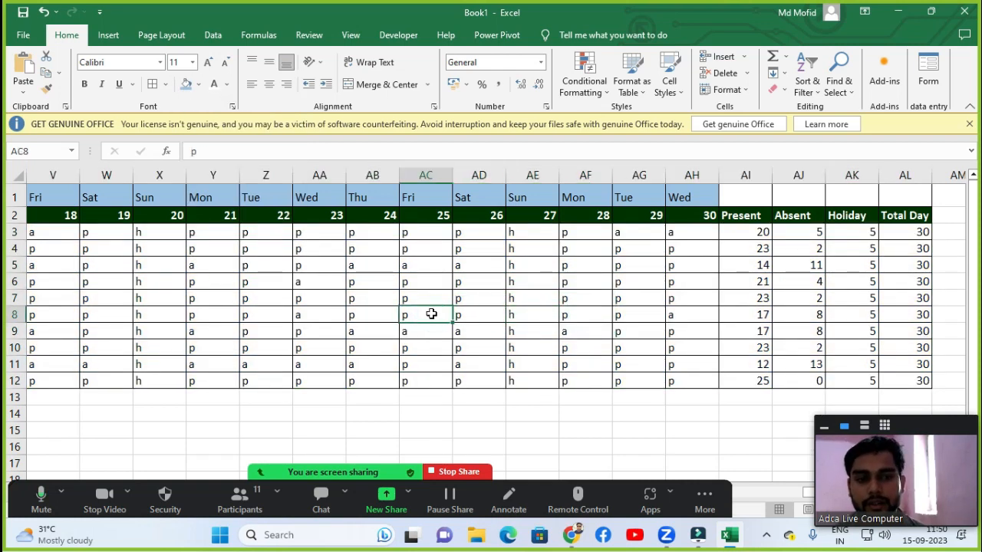
key(Left)
key(Left)
key(Left)
key(Left)
key(Left)
key(Left)
key(Left)
key(Left)
key(Left)
key(Left)
key(Left)
key(Left)
key(Left)
key(Left)
key(Left)
key(Left)
key(Left)
key(Left)
key(Left)
key(Left)
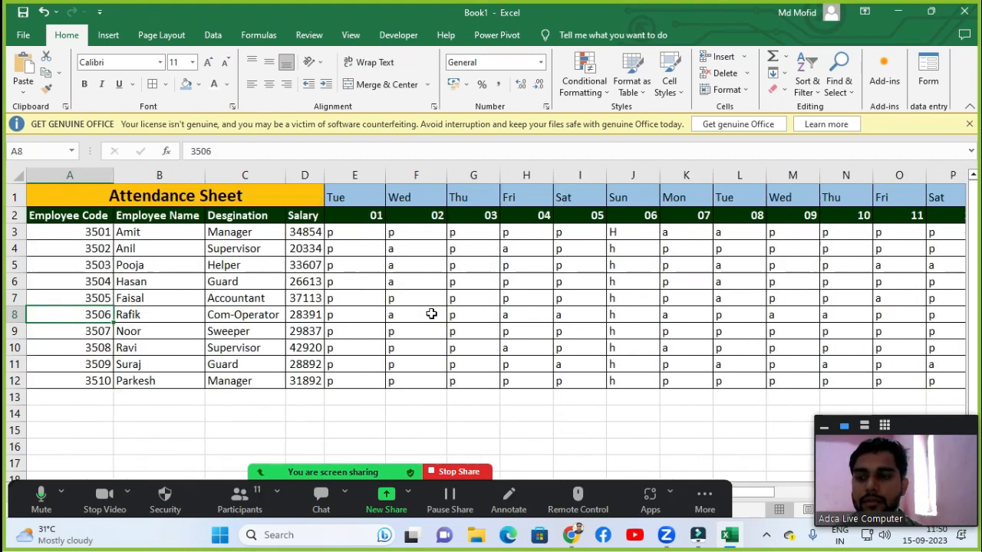
key(Up)
key(Up)
key(Up)
key(Up)
key(Up)
key(Up)
key(Up)
key(Right)
key(Down)
key(Down)
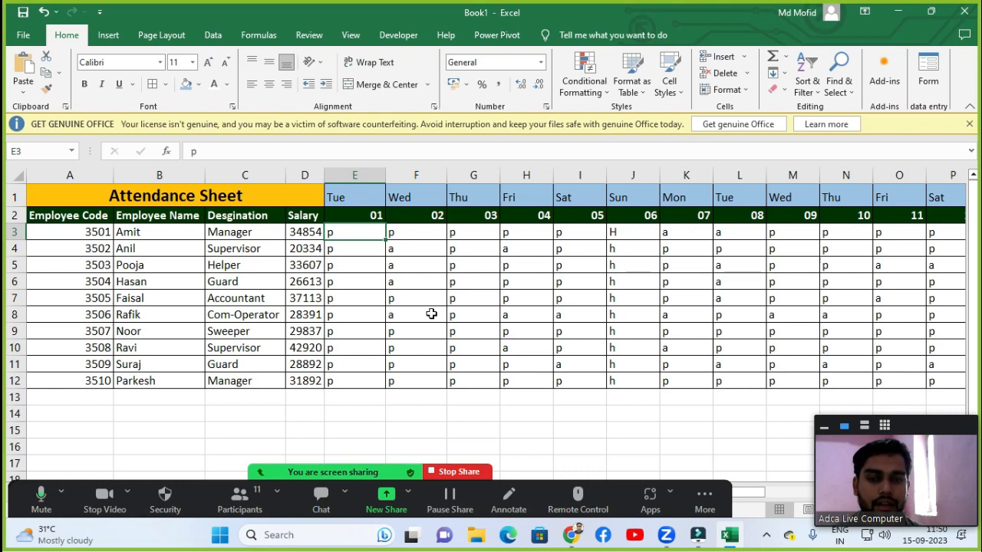
key(Right)
key(Down)
key(Down)
key(Right)
key(Right)
key(Up)
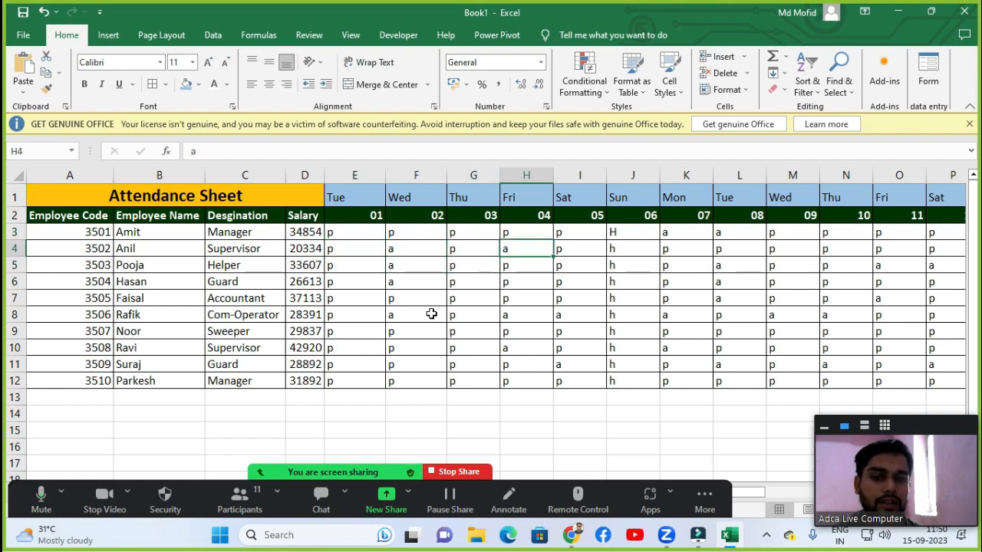
key(Right)
key(Right)
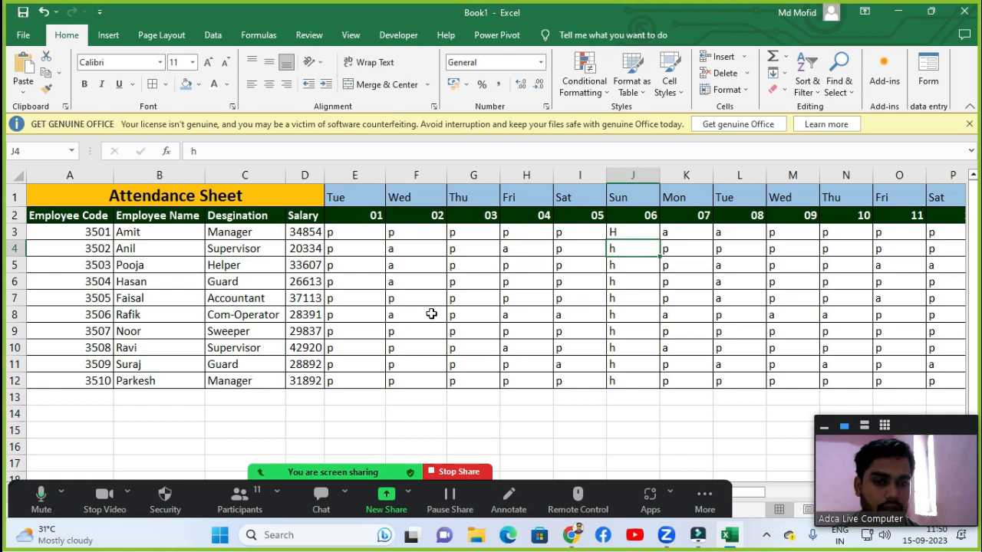
key(Left)
key(Left)
key(Left)
key(Left)
key(Left)
key(Up)
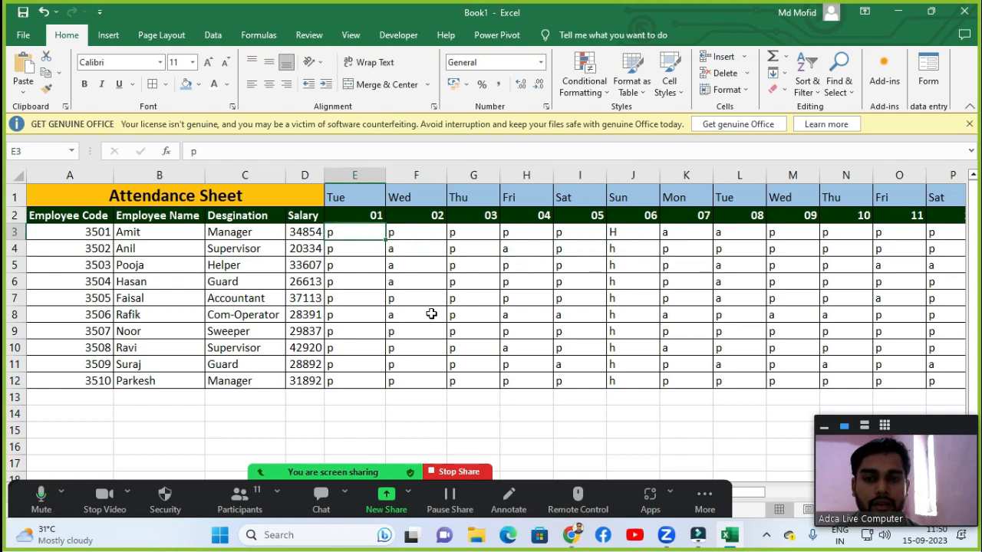
Select the daily marks range E3:AH12 and start a new conditional formatting rule for it.
key(ctrl+shift+Right)
key(shift+Left)
key(shift+Left)
key(shift+Left)
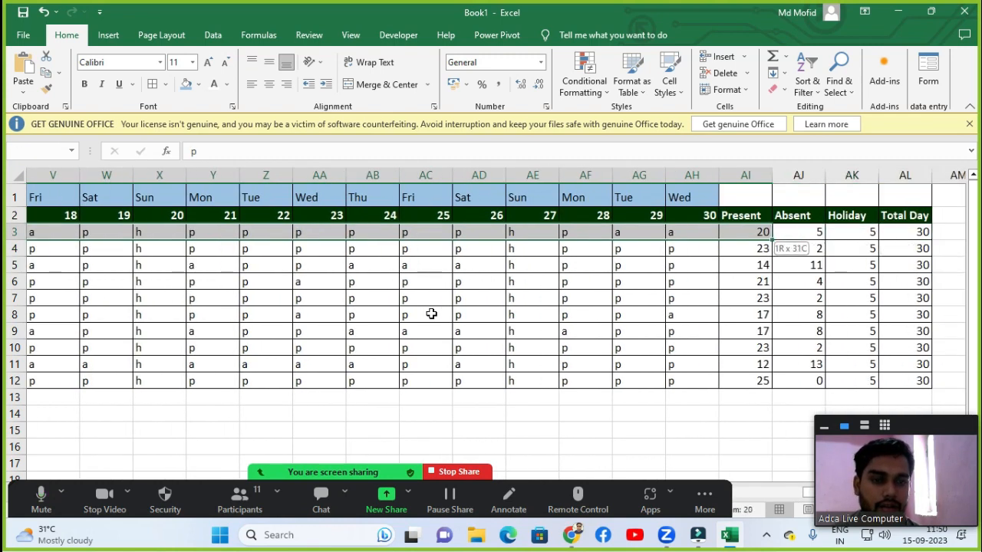
key(shift+Left)
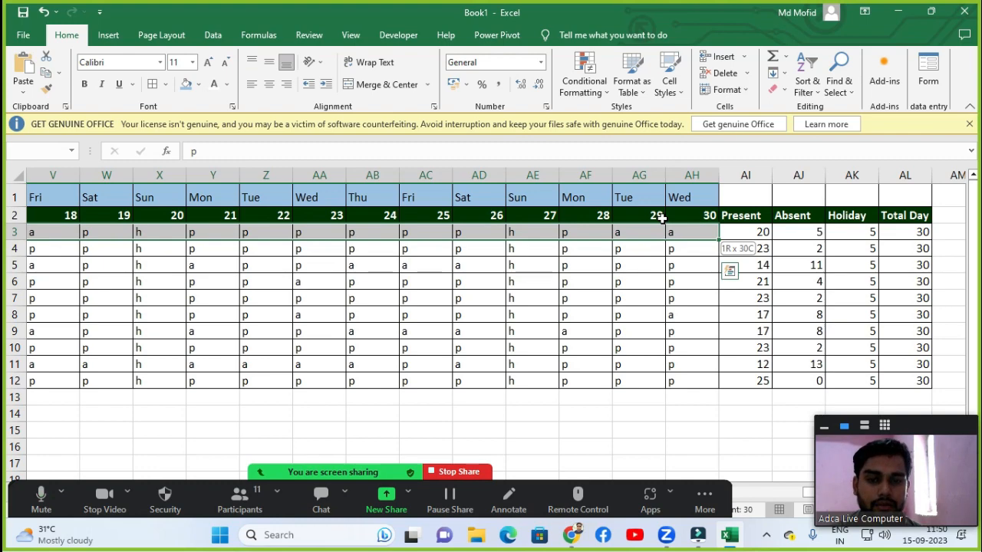
key(ctrl+shift+Down)
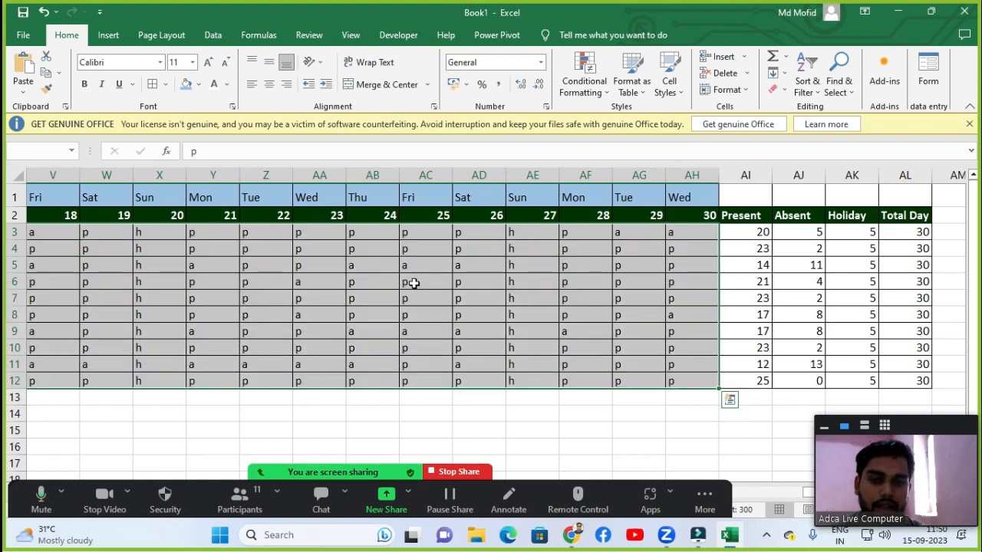
scroll(413, 283, down, 4)
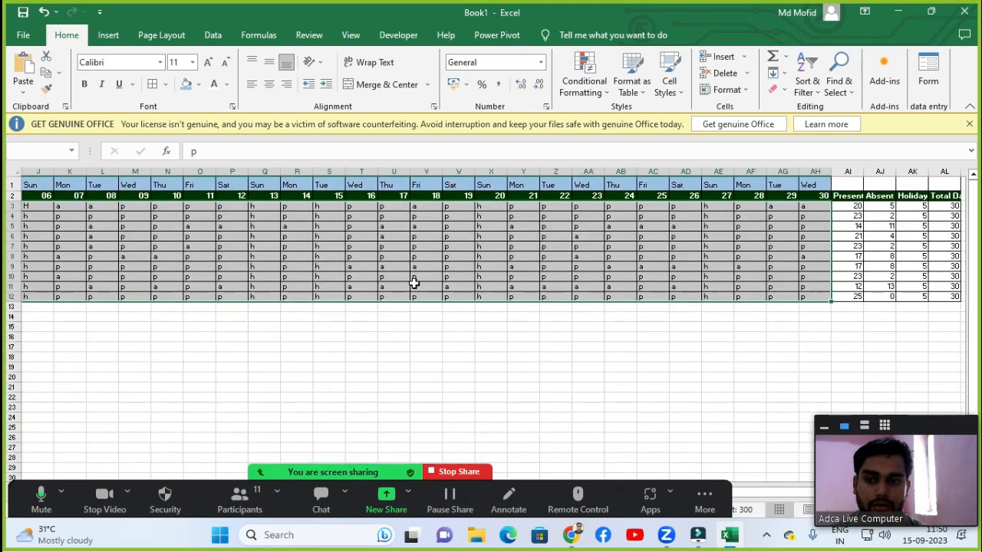
drag(764, 491, 703, 489)
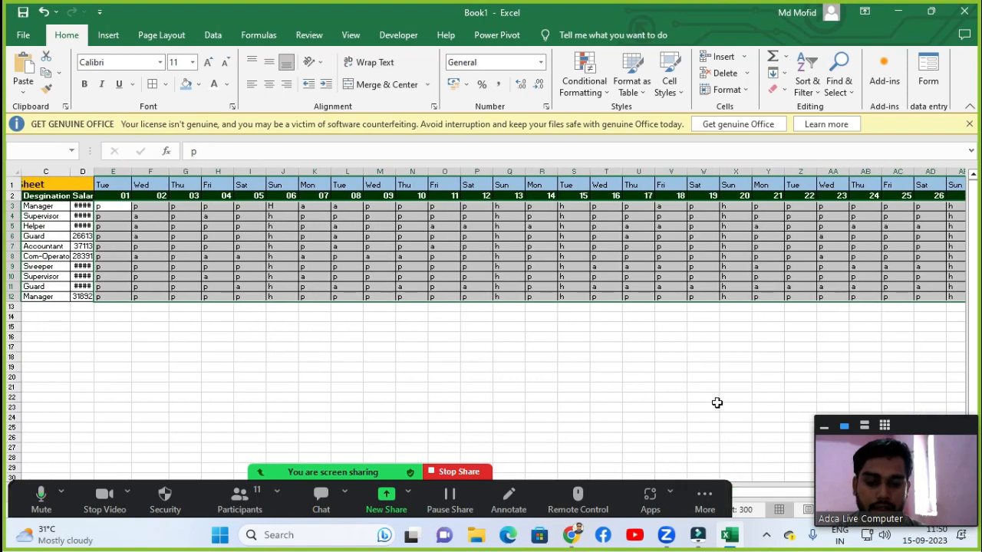
scroll(712, 374, up, 2)
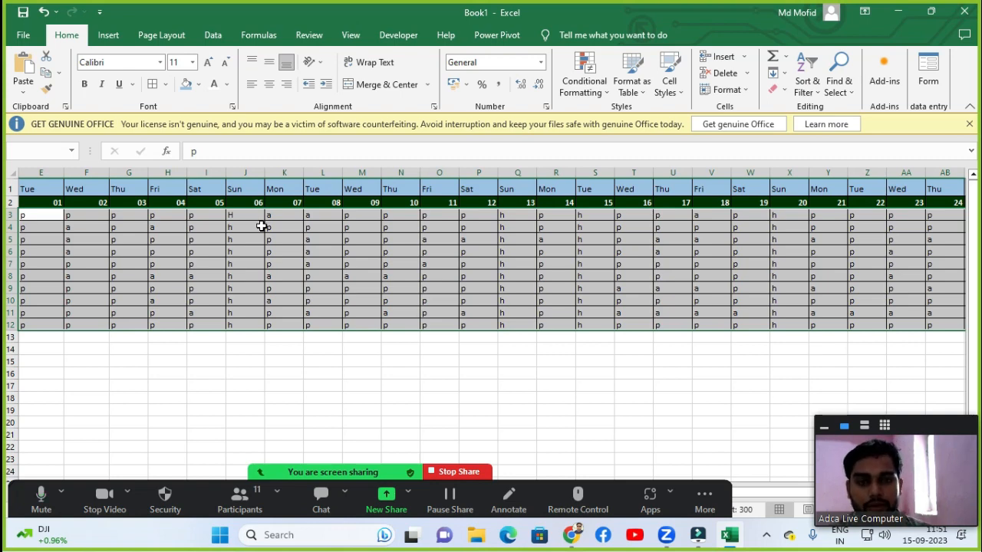
click(579, 92)
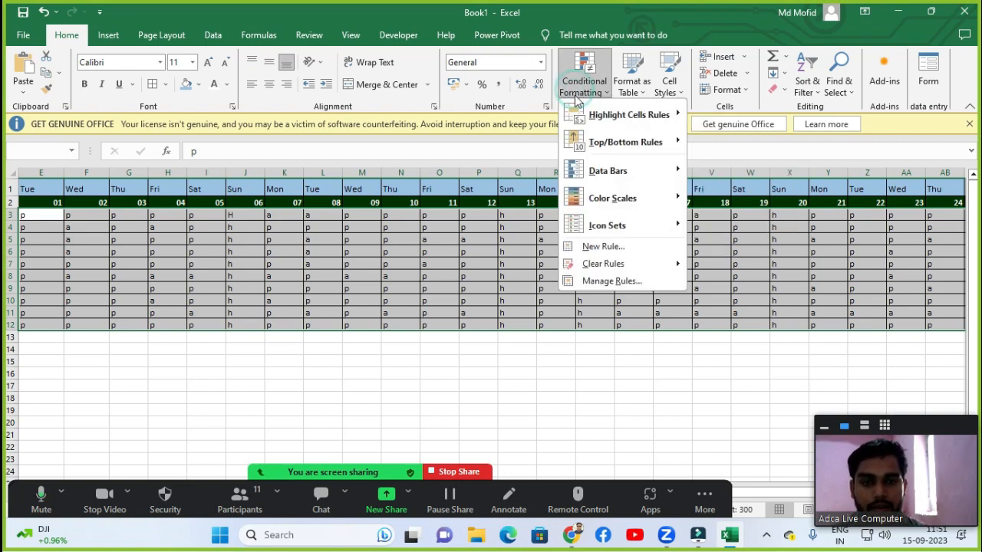
click(614, 282)
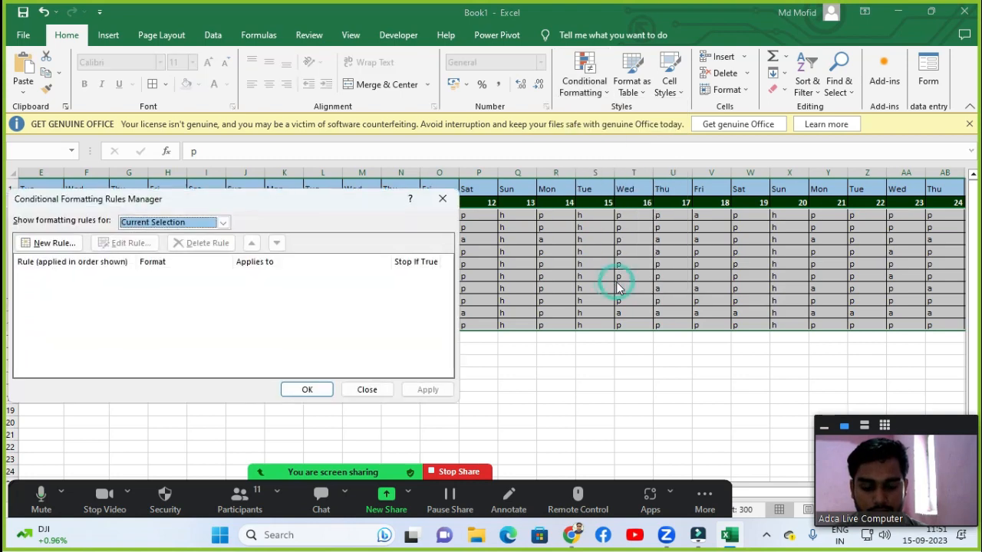
drag(253, 210, 709, 157)
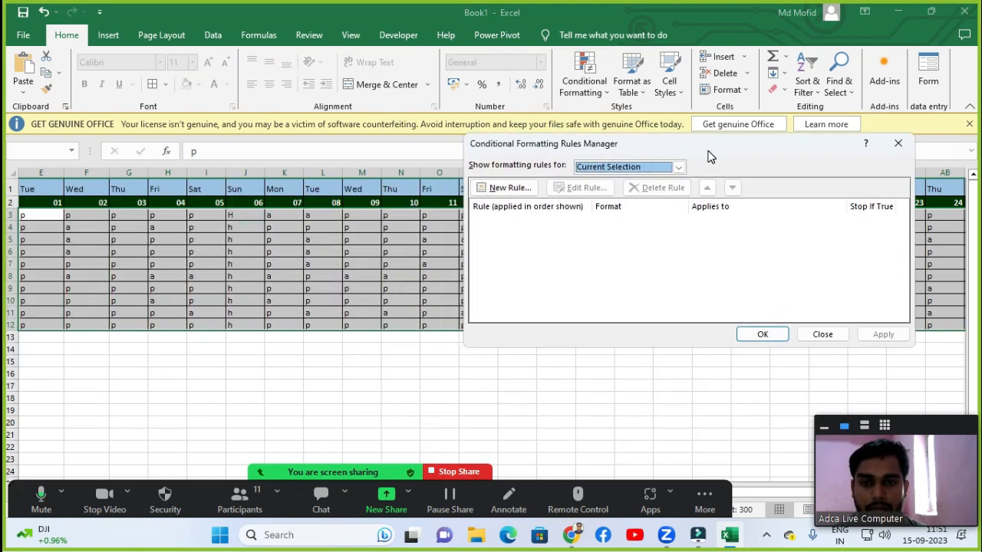
click(491, 191)
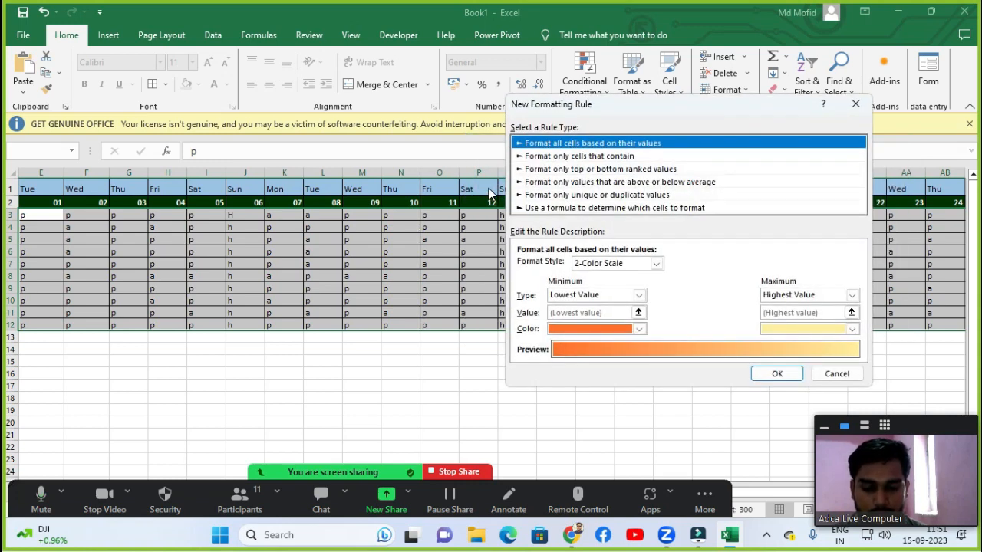
Set the rule to format only cells with specific text containing p.
click(577, 157)
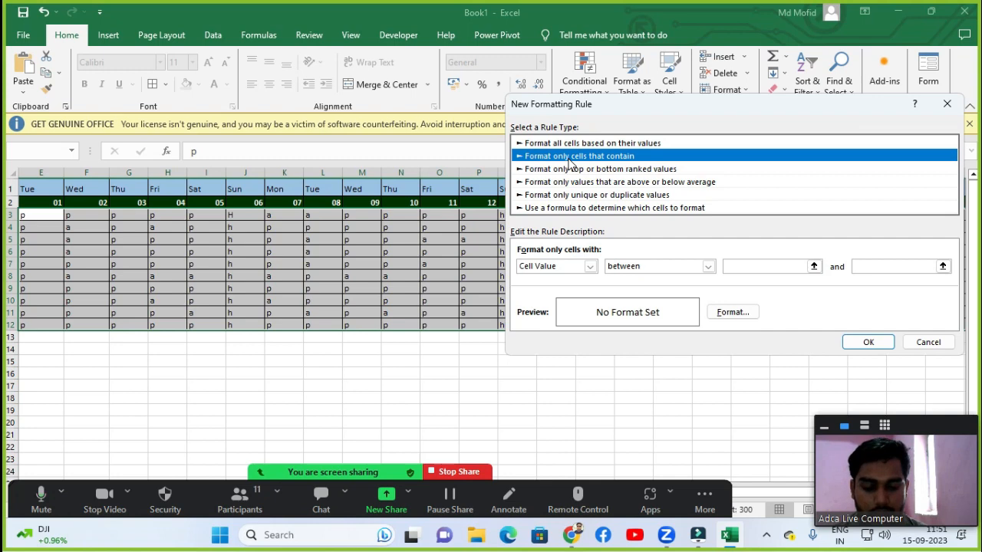
click(549, 270)
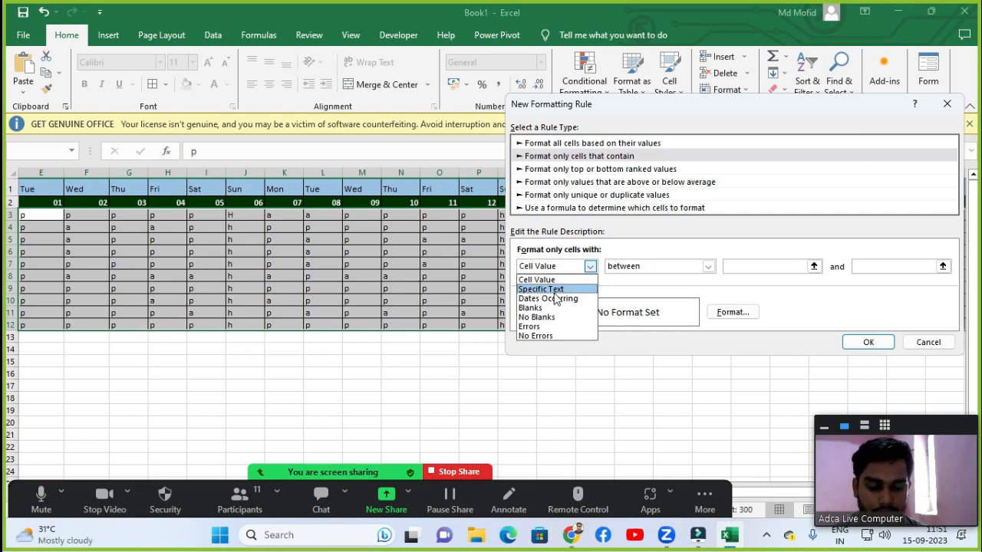
click(554, 291)
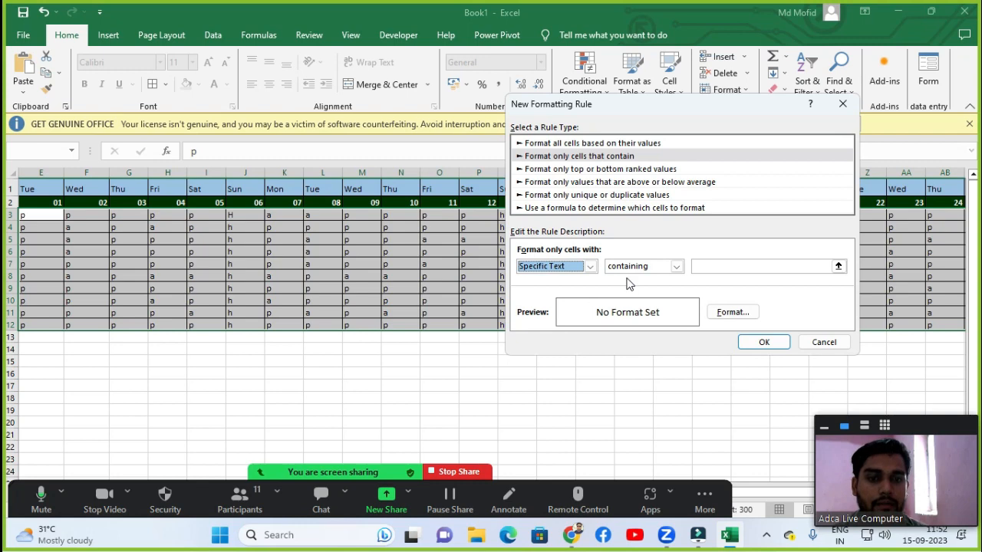
click(717, 266)
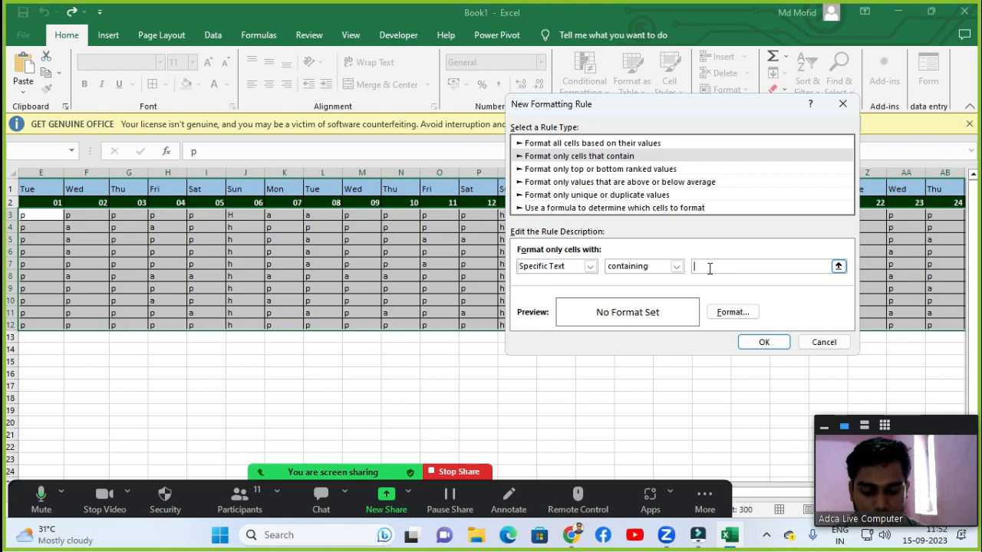
click(707, 266)
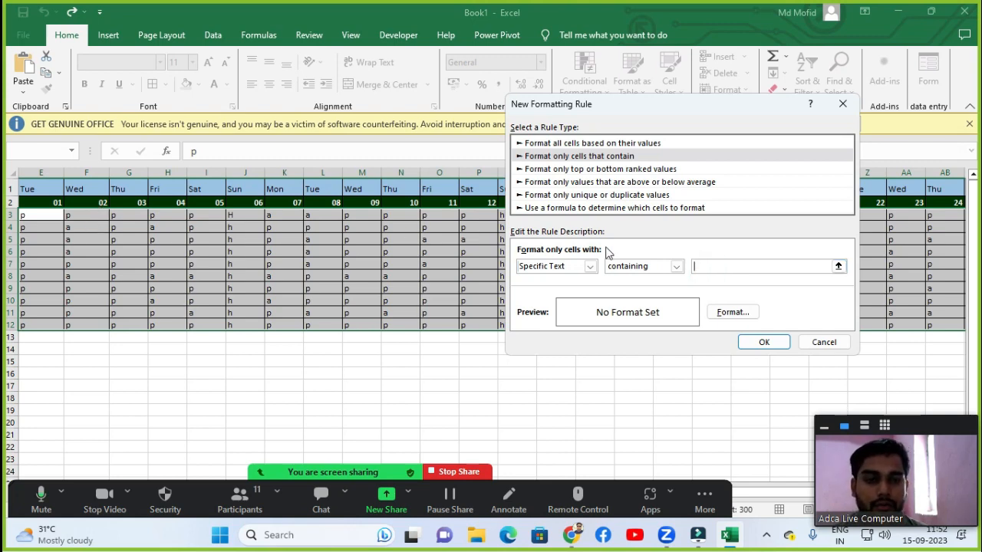
click(722, 267)
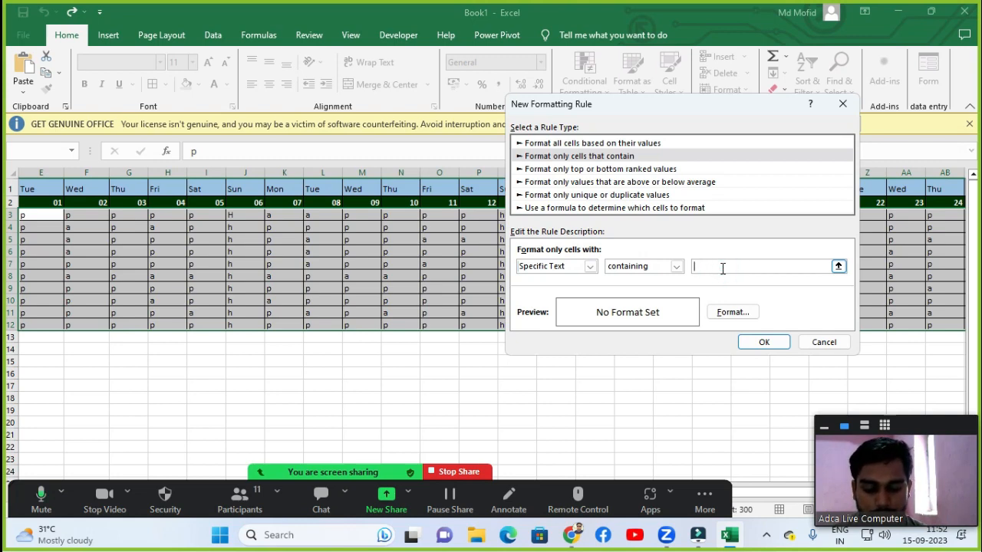
text(p)
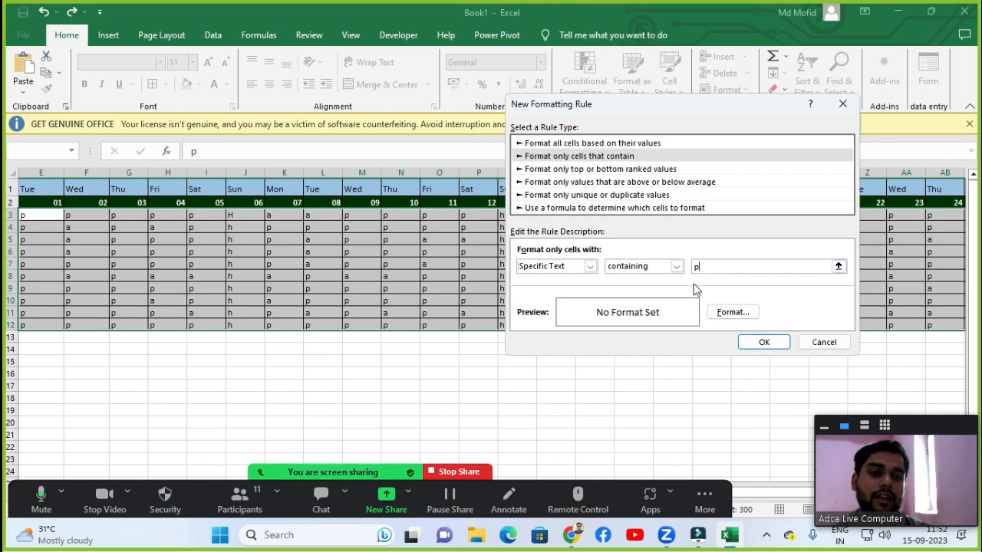
Give the rule for cells containing p a red fill and save it.
click(732, 314)
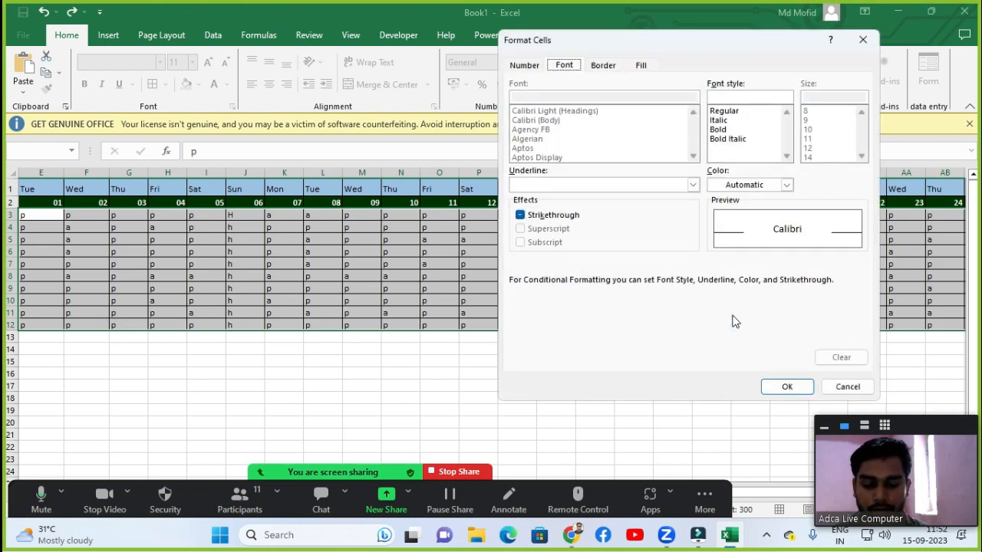
click(514, 69)
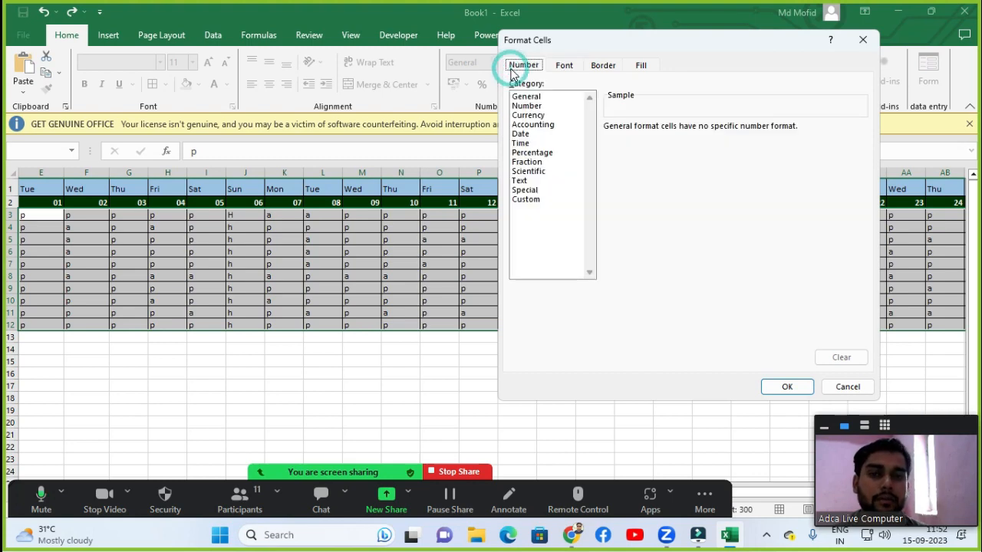
click(554, 72)
click(605, 68)
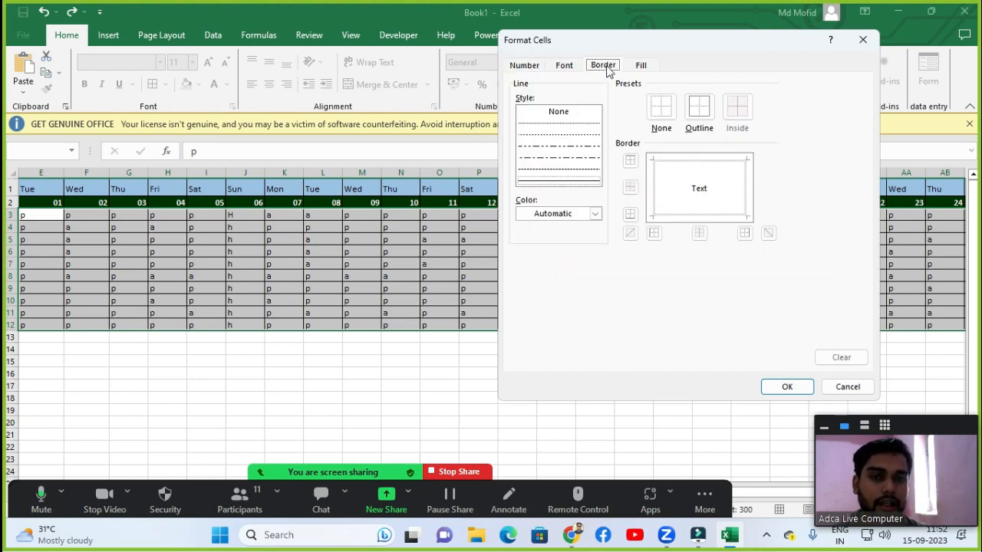
click(637, 67)
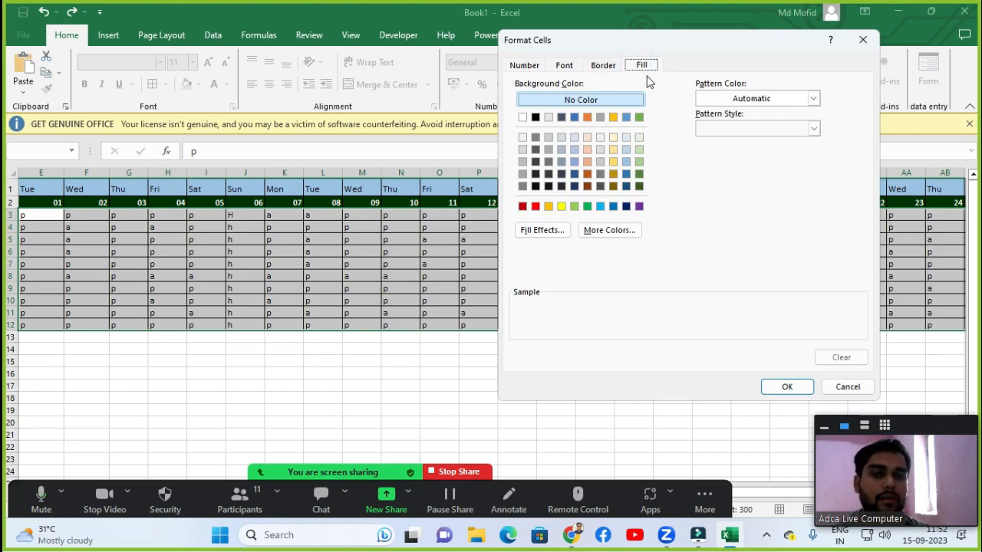
drag(662, 46, 676, 66)
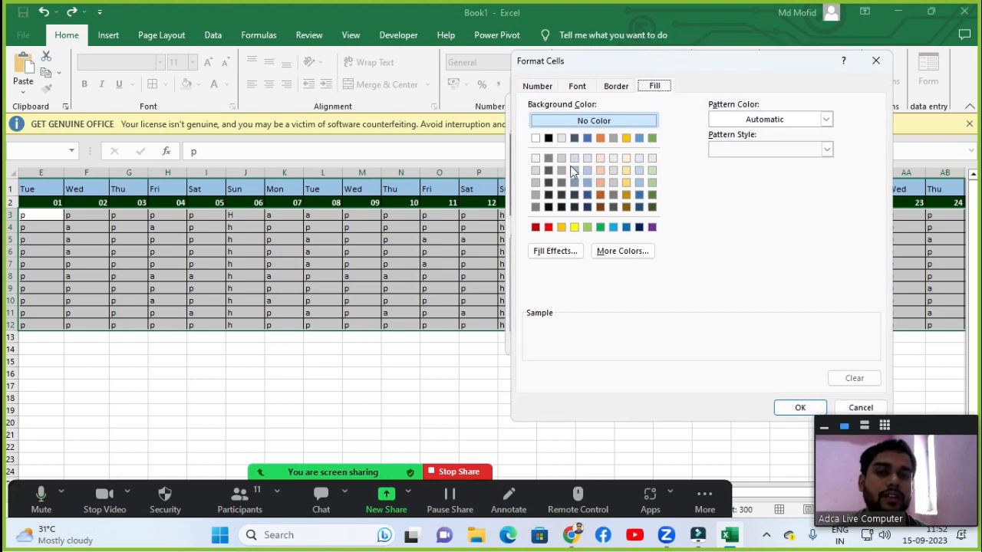
click(549, 228)
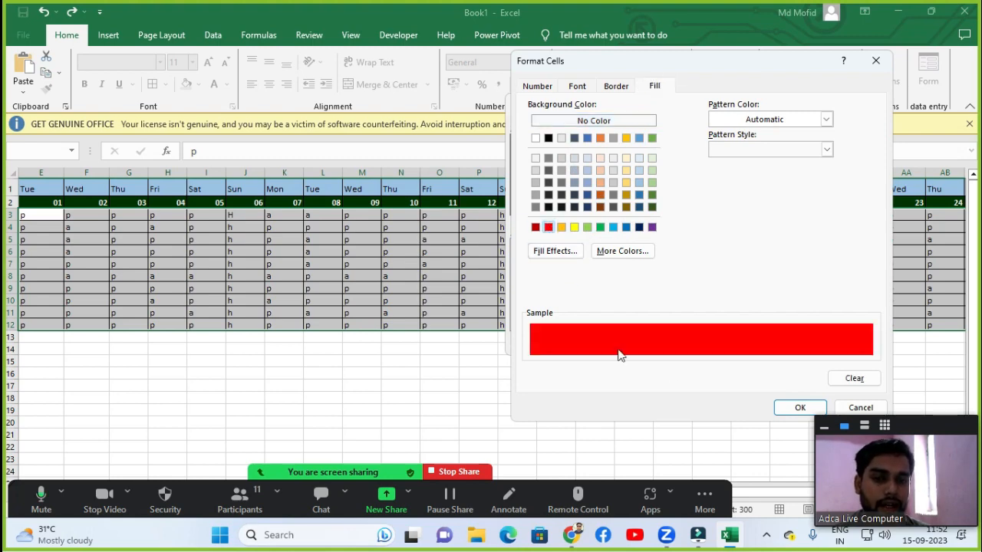
click(793, 409)
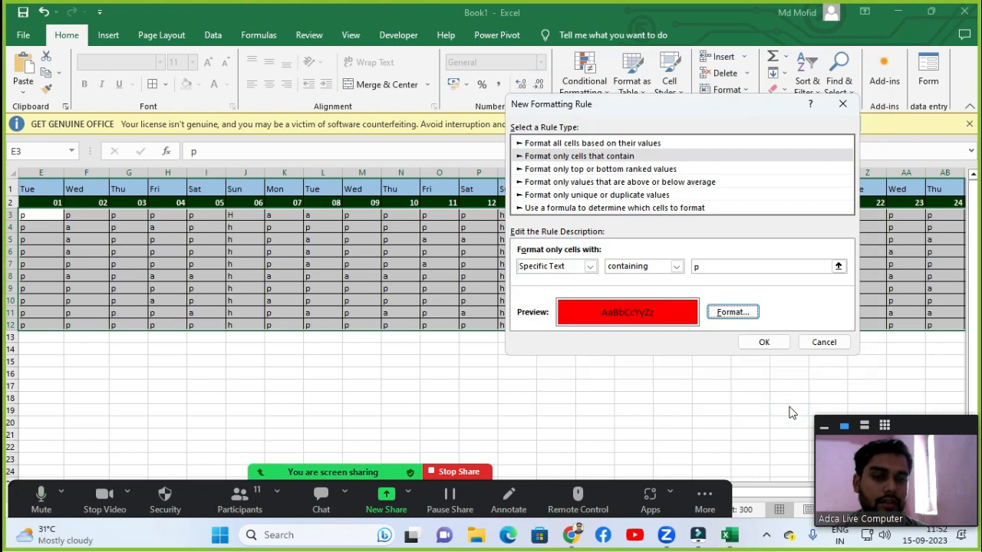
click(764, 342)
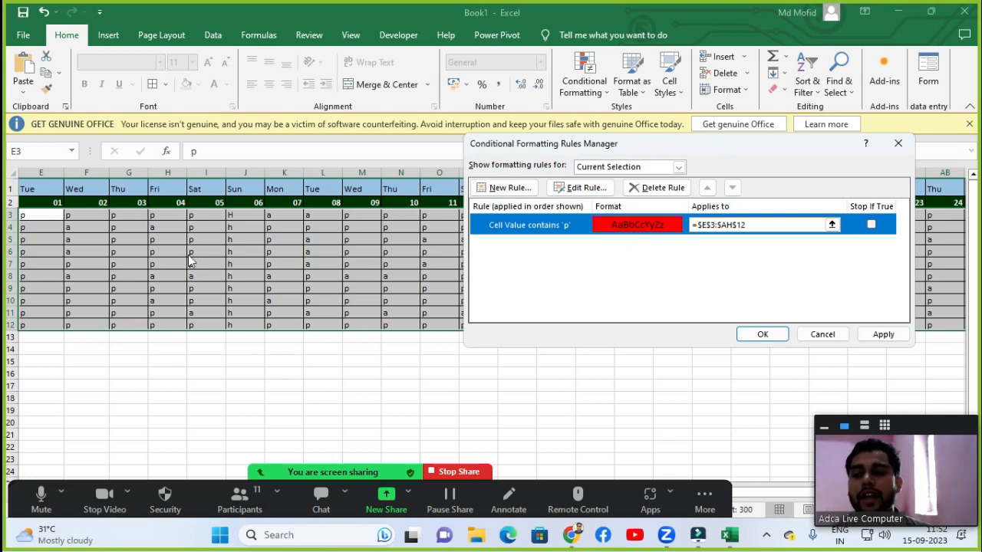
Add a second rule for the same range that fills cells containing specific text a with yellow.
click(518, 190)
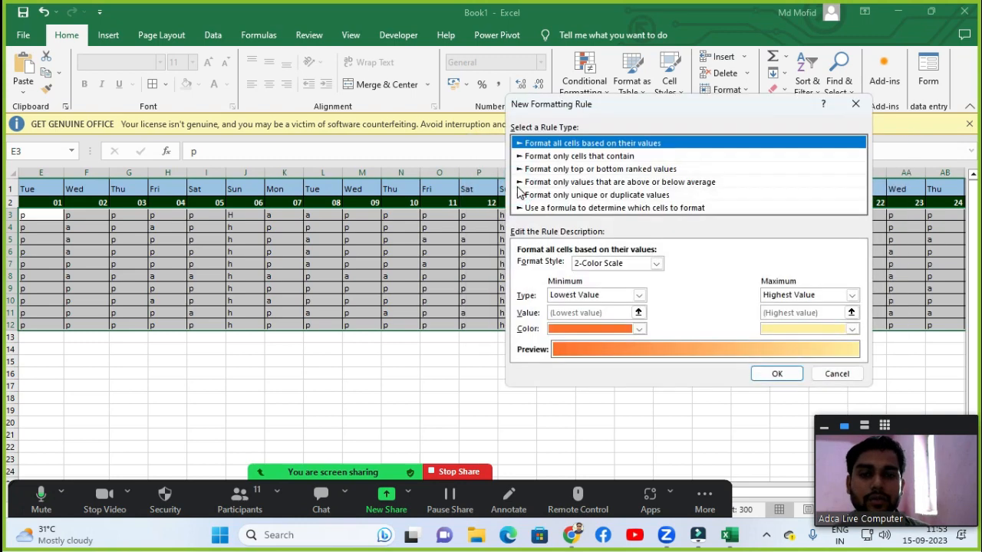
click(583, 157)
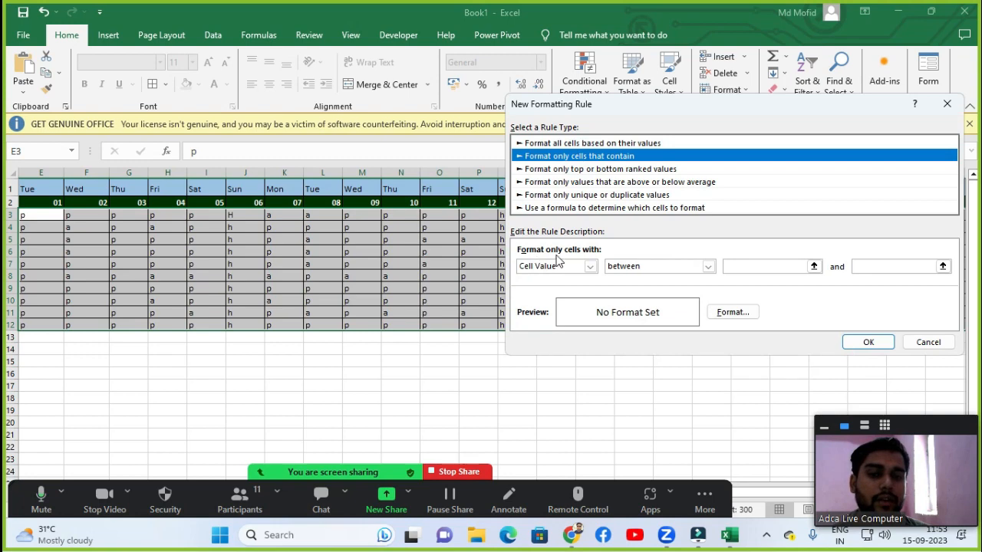
click(589, 266)
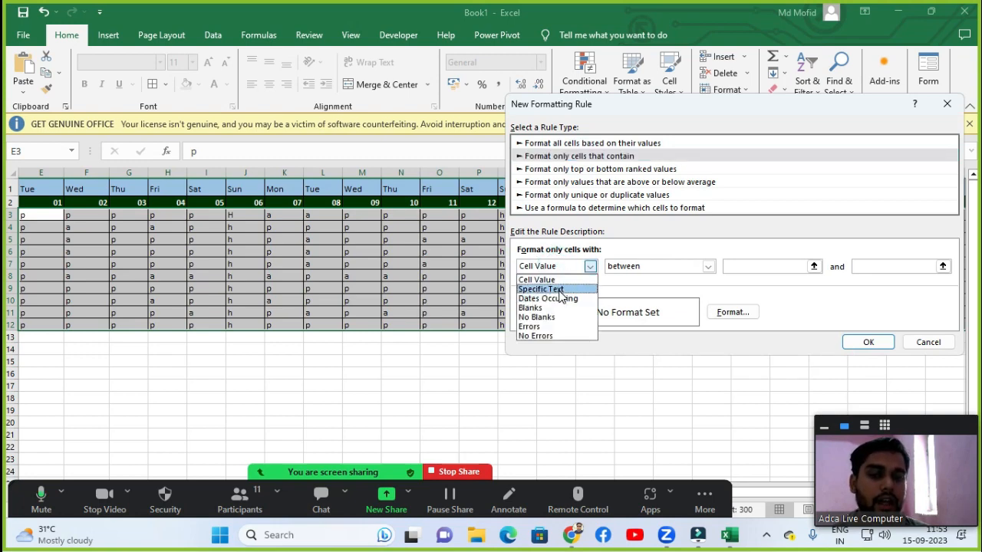
click(559, 290)
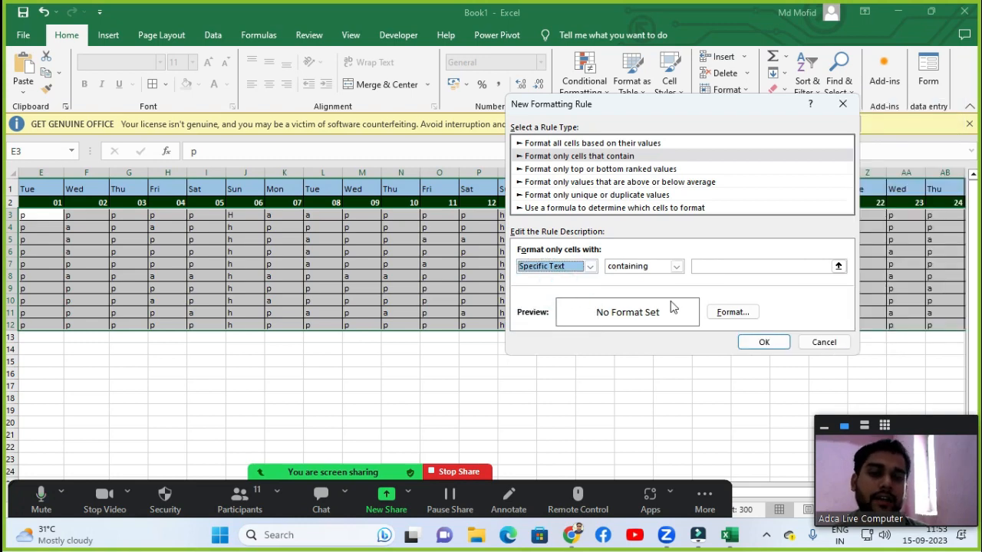
click(745, 266)
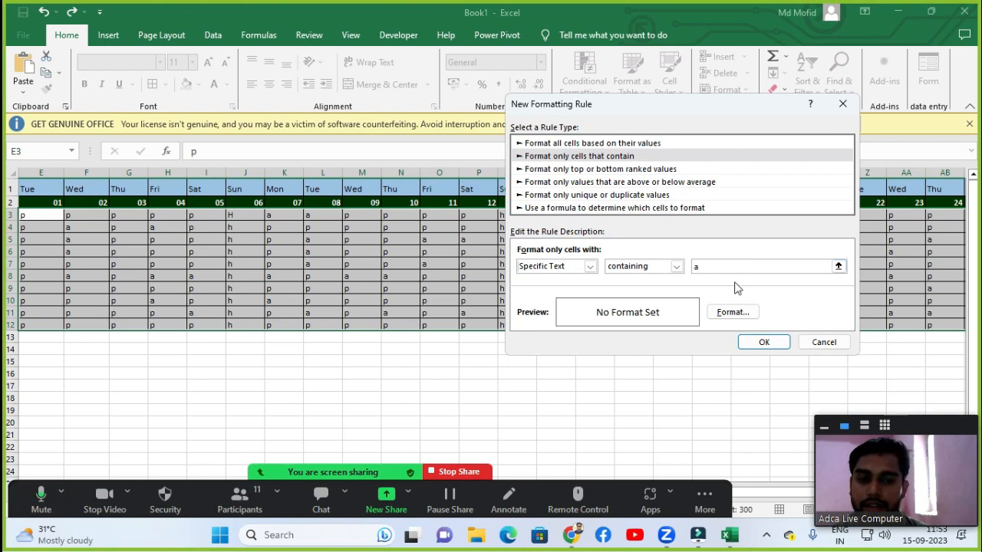
click(733, 313)
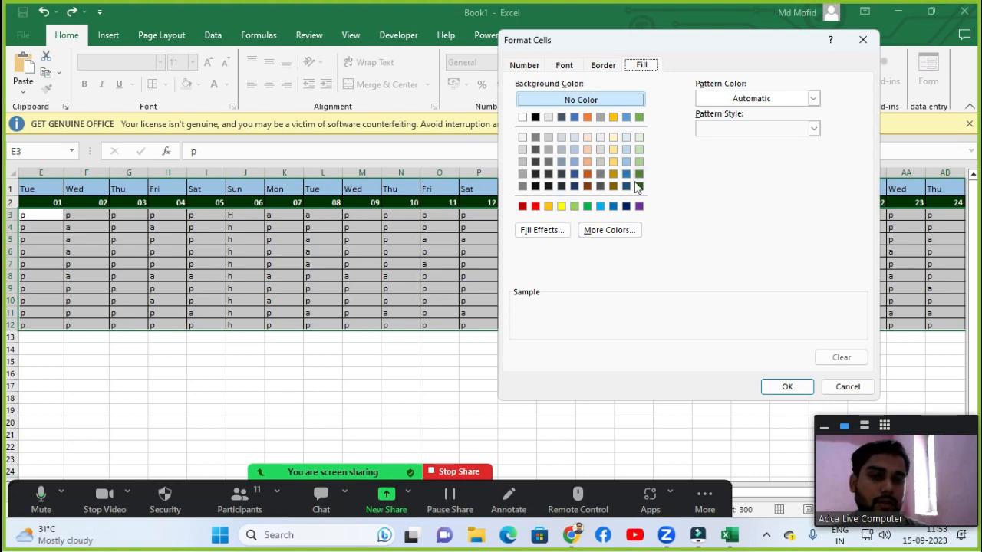
click(561, 207)
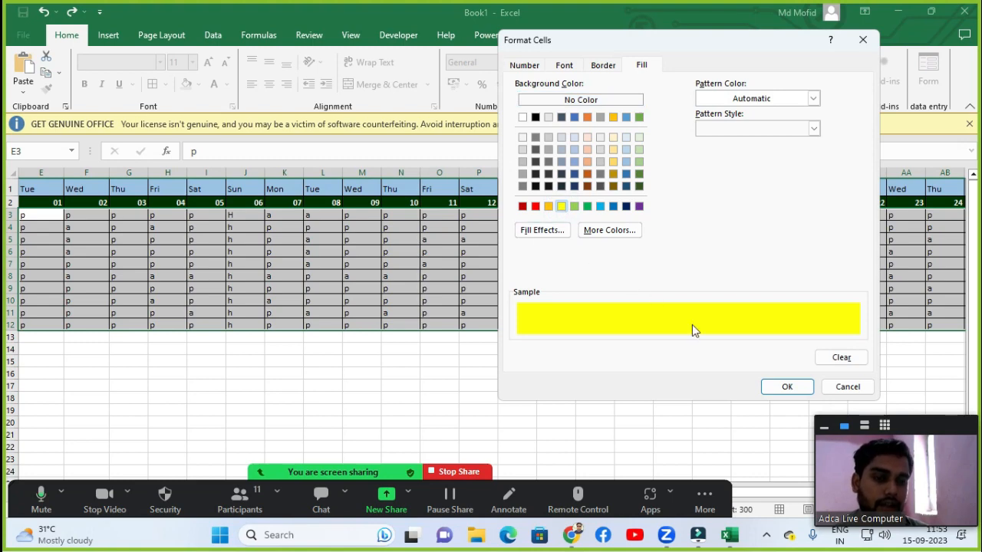
click(798, 389)
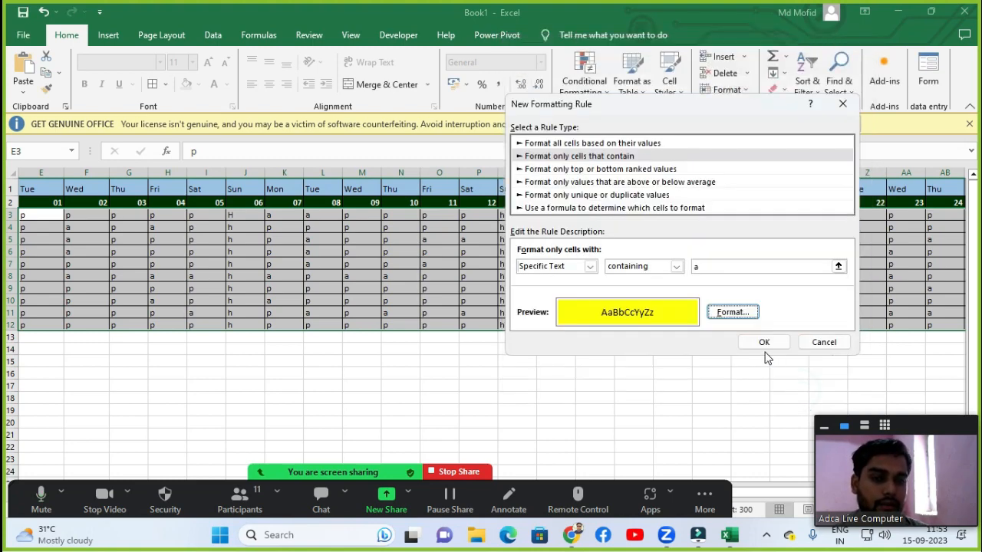
click(769, 344)
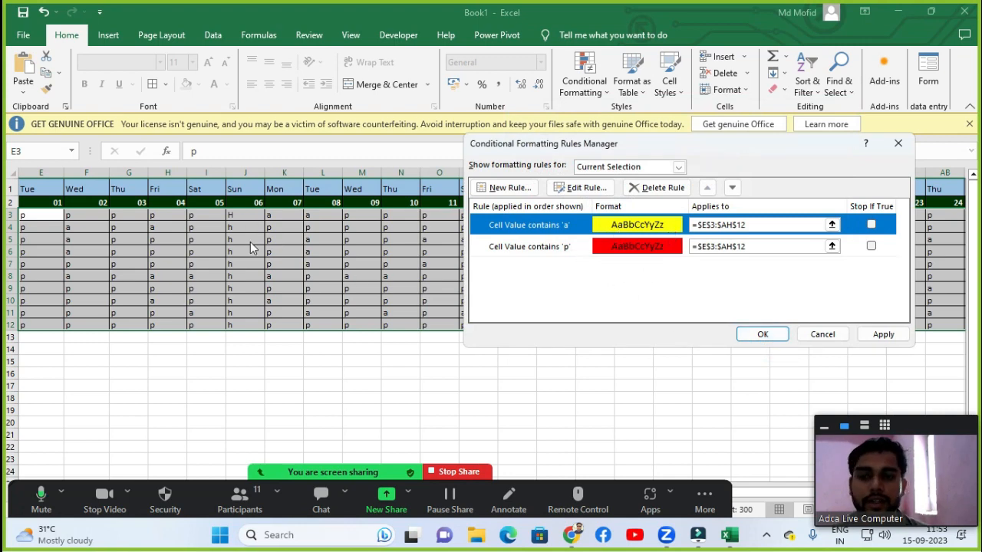
Add a third rule filling cells containing specific text h with green, then apply all the rules.
click(503, 188)
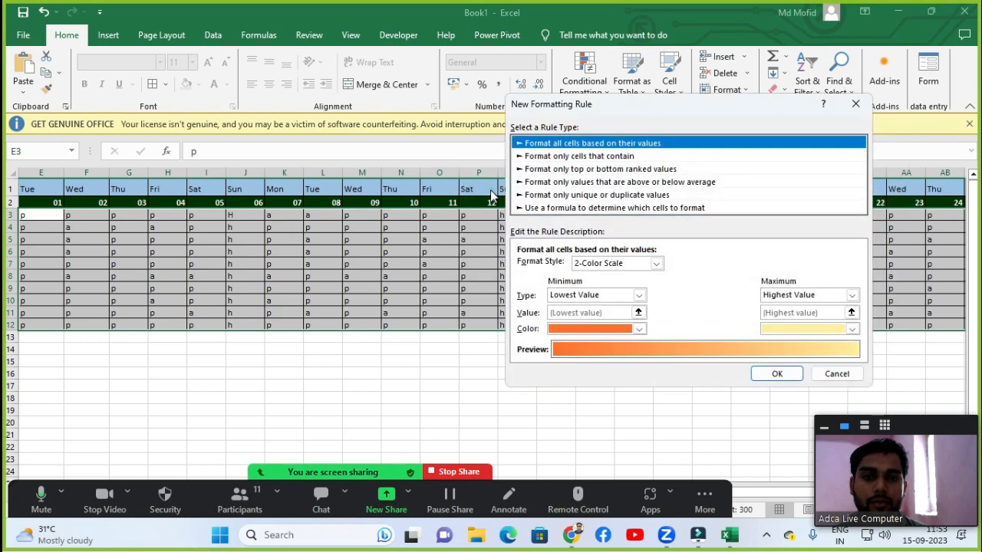
click(529, 157)
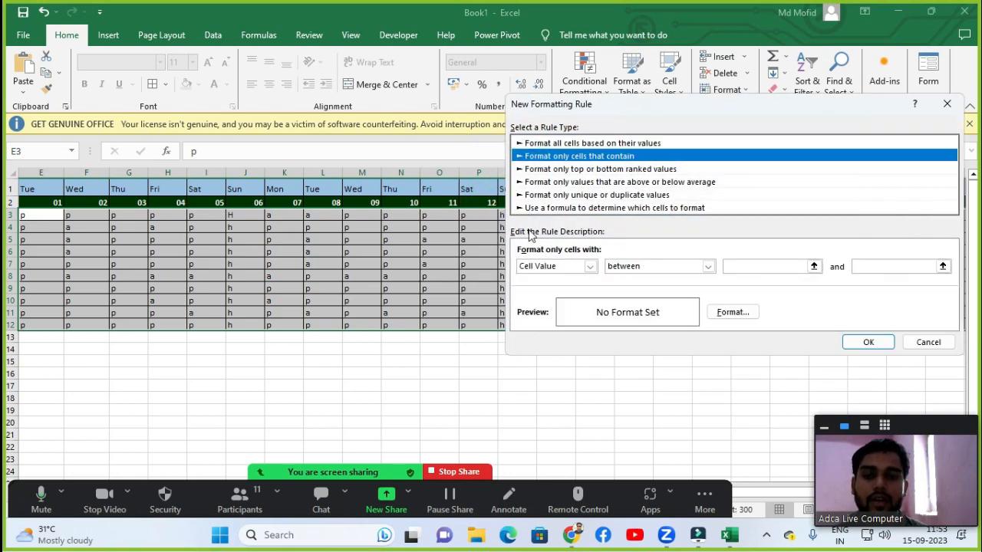
click(535, 267)
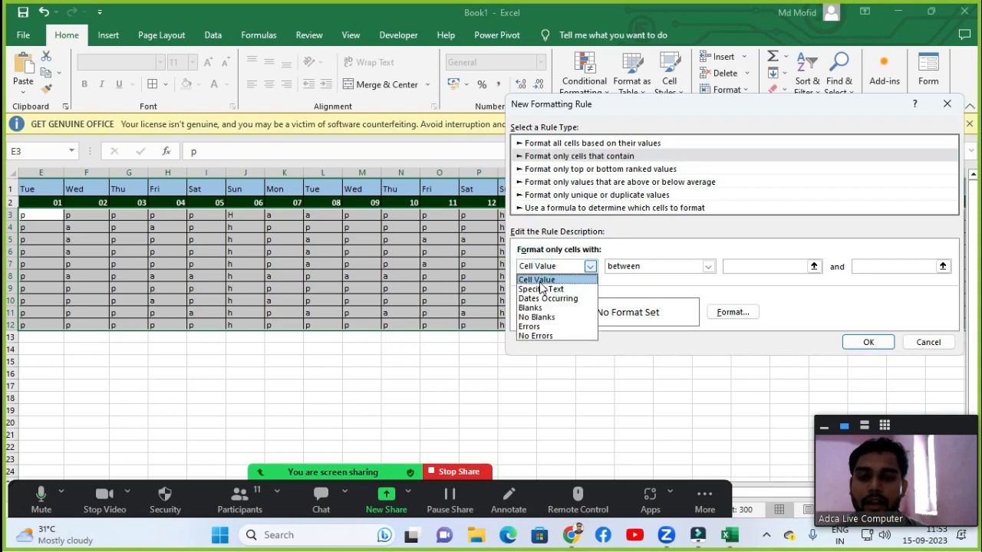
click(541, 290)
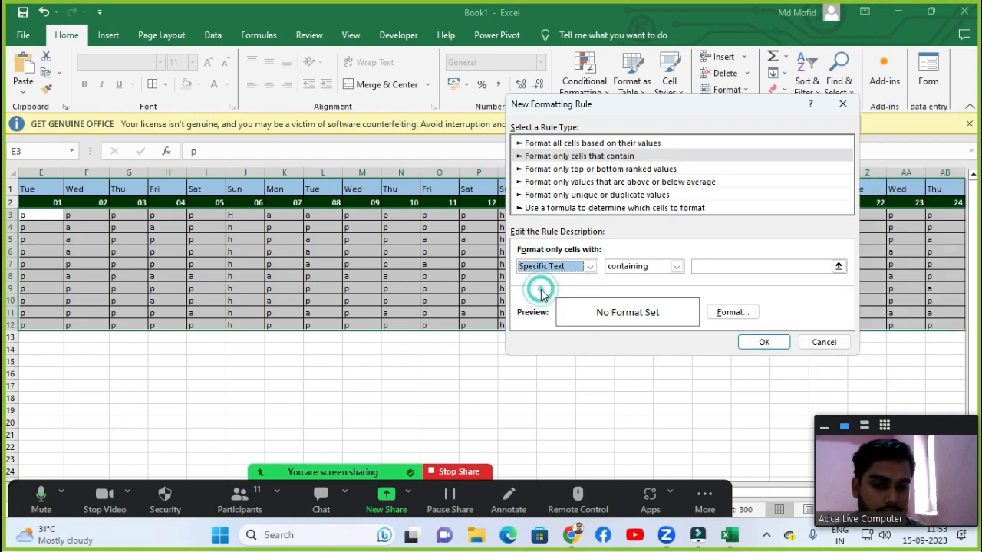
click(730, 266)
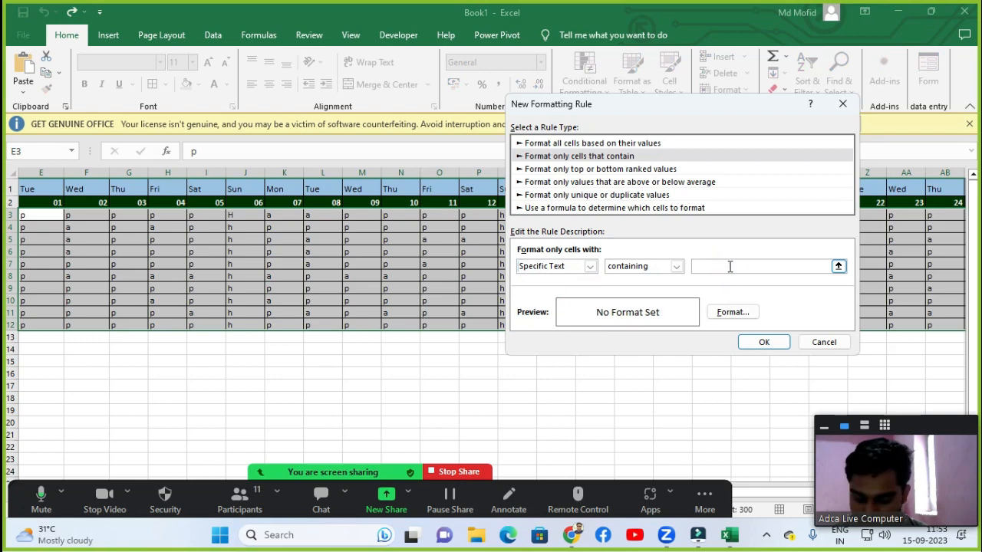
text(h)
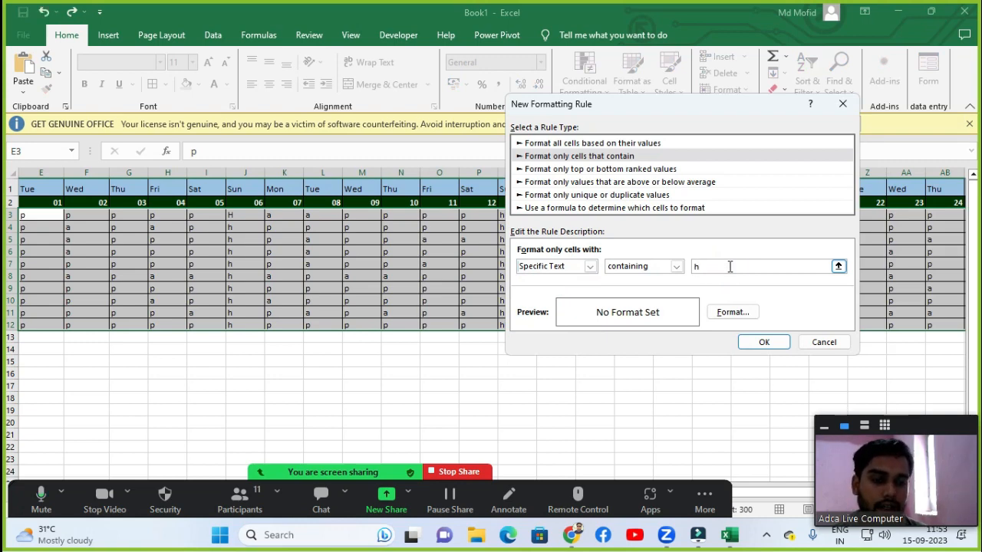
click(730, 312)
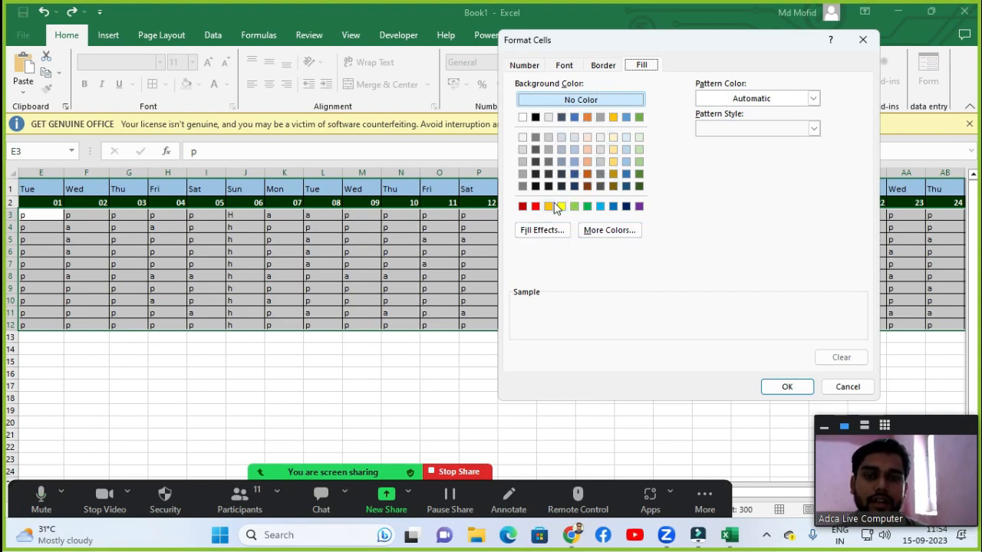
click(587, 206)
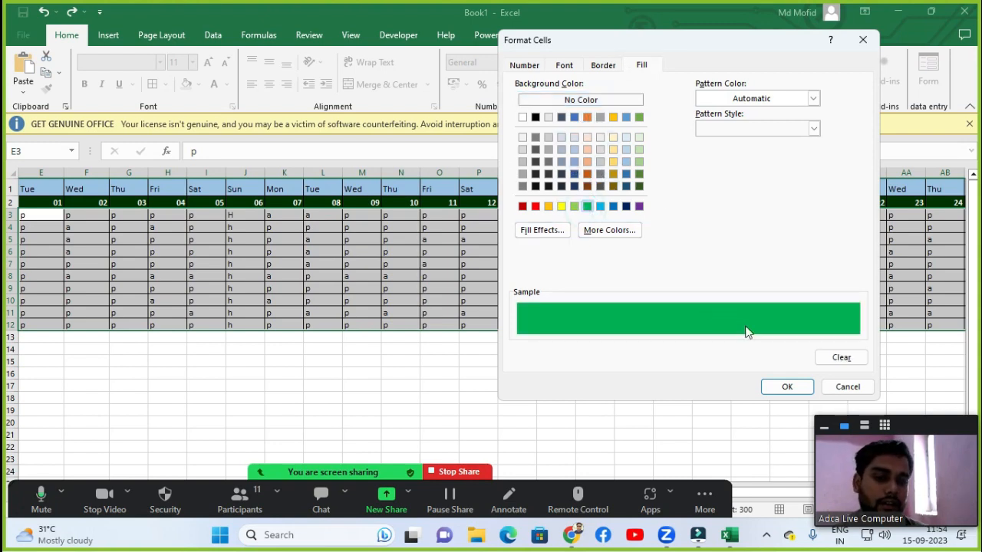
click(786, 386)
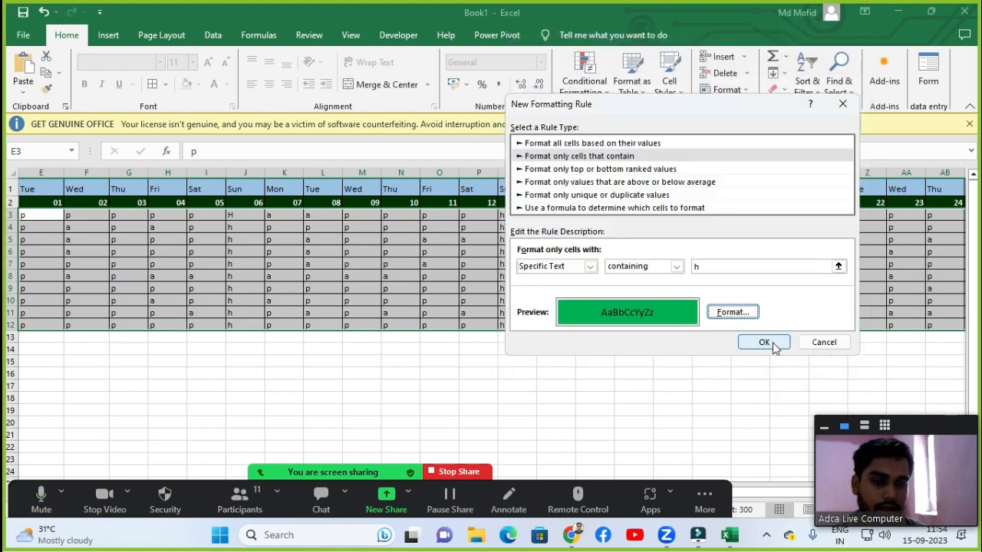
click(767, 343)
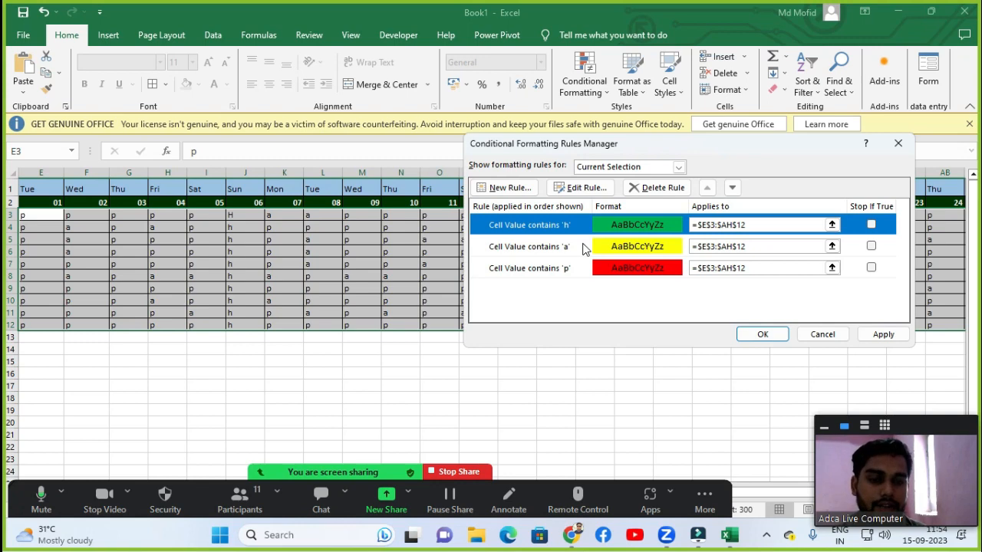
click(758, 334)
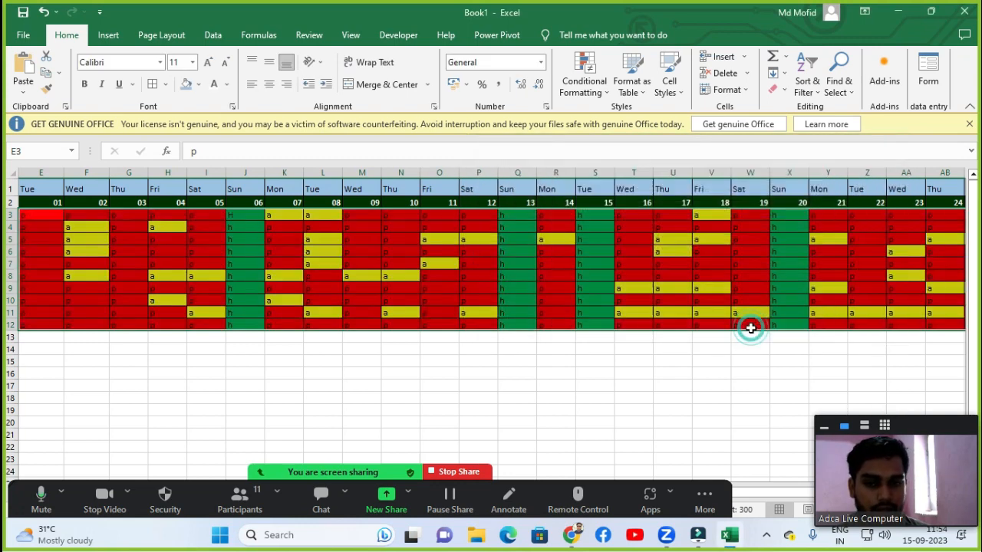
Examine the colour-coded attendance marks across the day columns and the totals columns.
click(101, 243)
key(Left)
key(Left)
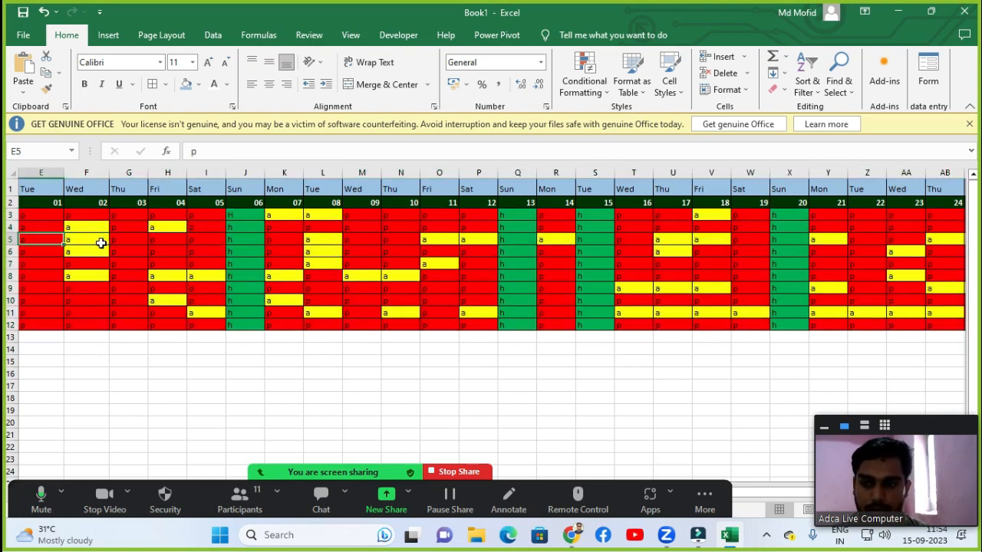
key(Left)
key(Right)
key(Right)
key(Right)
key(Right)
key(Right)
key(Right)
key(Right)
key(Right)
key(Right)
key(Right)
key(Right)
key(Right)
key(Right)
key(Right)
key(Right)
key(Right)
key(Right)
key(Right)
key(Right)
key(Right)
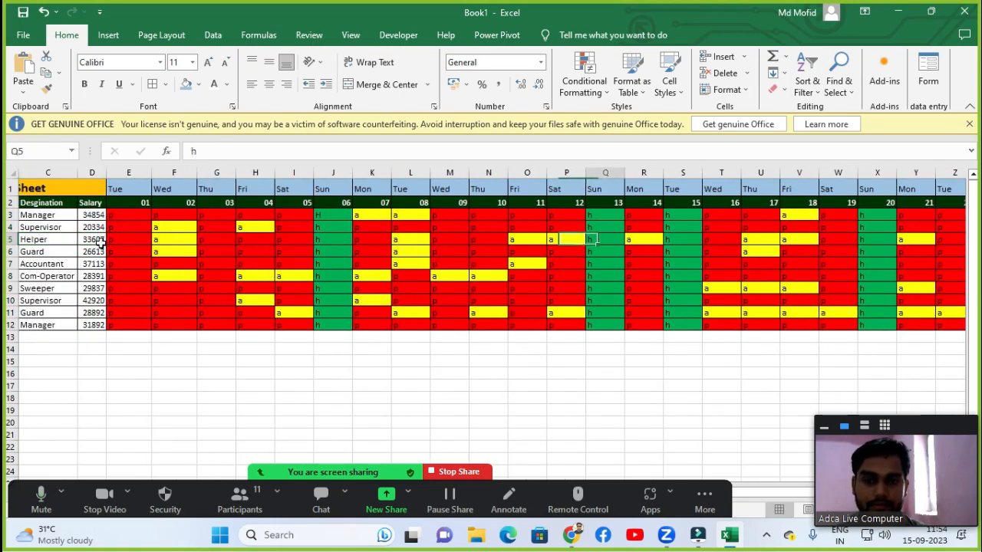
key(Right)
key(Right)
key(Right)
key(Right)
key(Right)
key(Right)
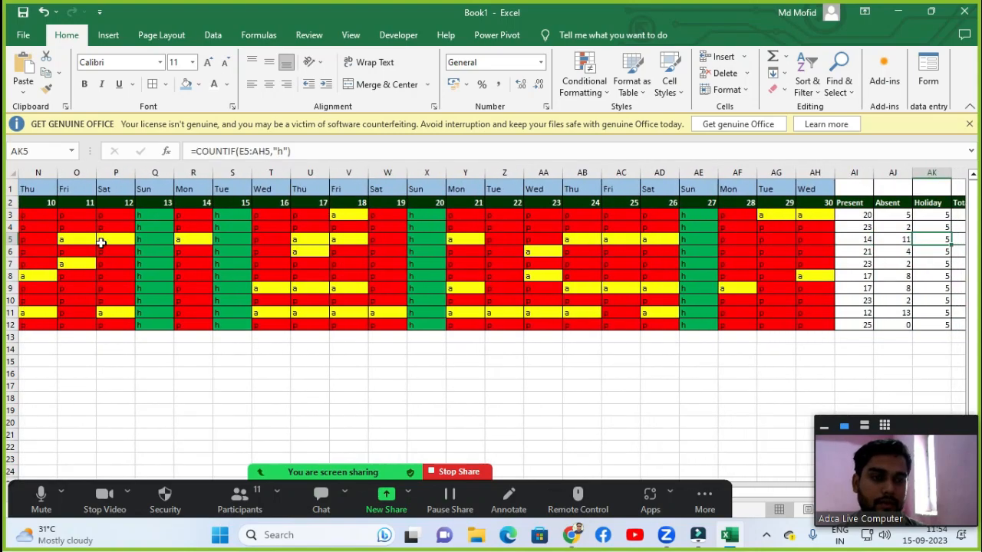
key(Left)
key(Left)
key(Left)
key(Left)
key(Left)
key(Left)
key(Left)
key(Left)
key(Left)
key(Left)
key(Left)
key(Left)
key(Left)
key(Left)
key(Left)
key(Left)
key(Left)
key(Left)
key(Left)
key(Left)
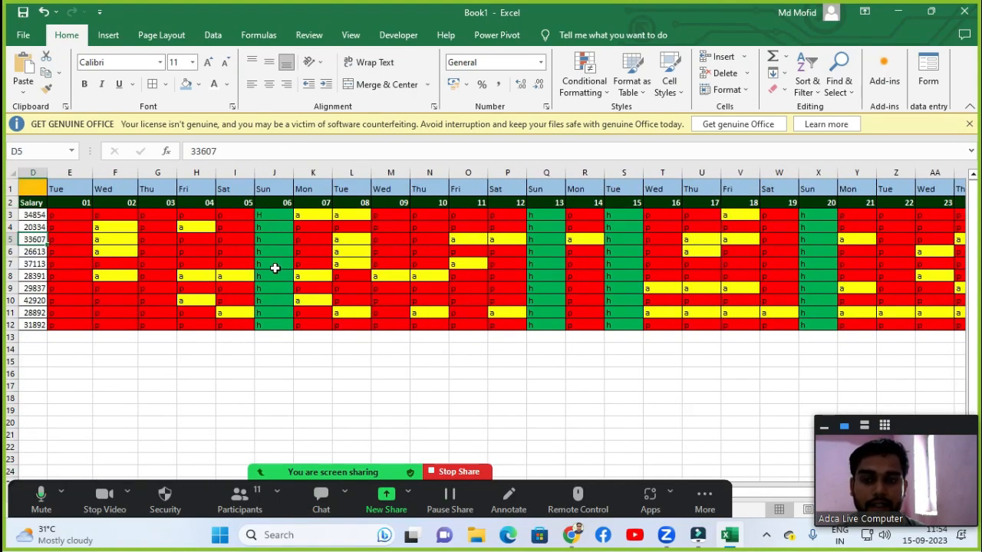
Change the attendance mark in cell H6 to a.
click(152, 253)
click(187, 252)
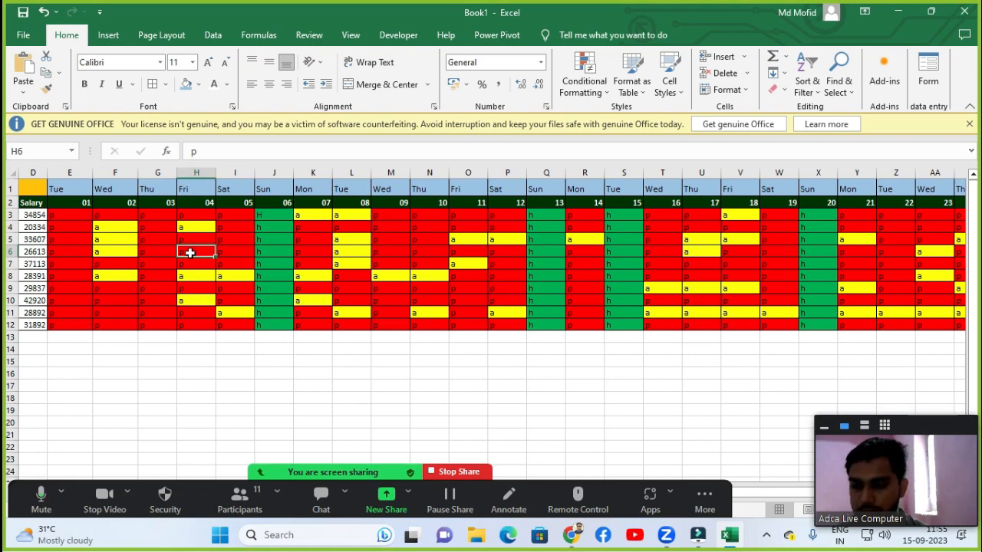
text(a)
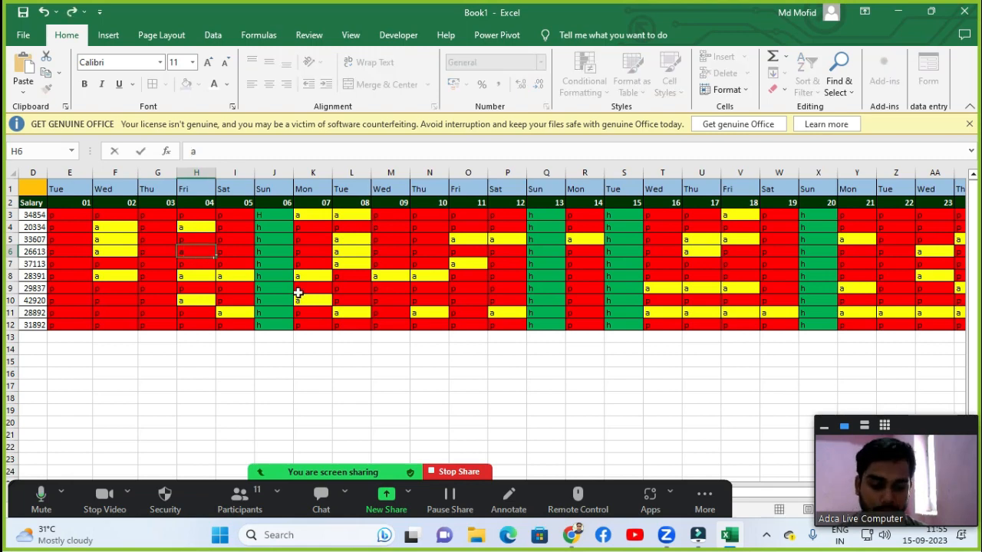
key(Return)
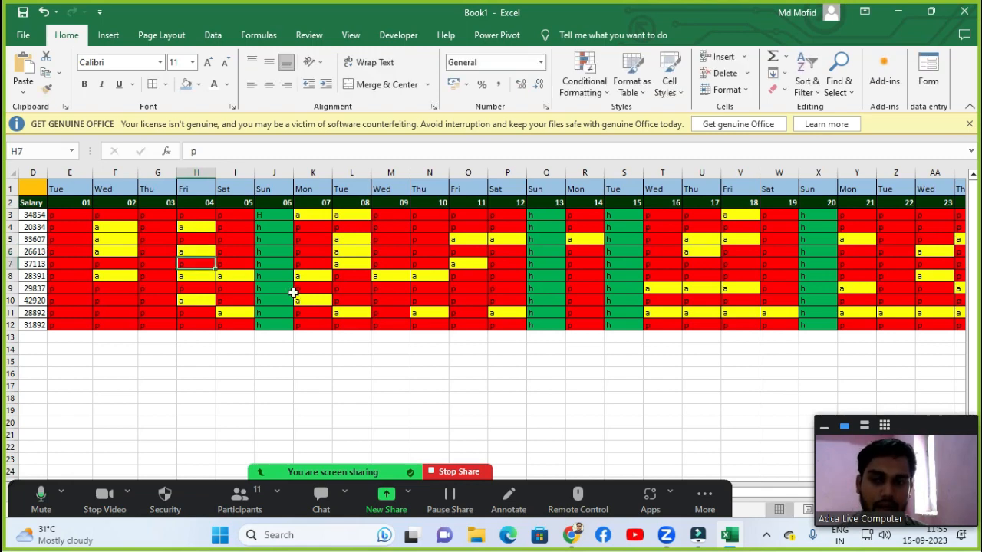
Change the attendance mark in cell N3 to a and in cell U11 to p.
click(182, 248)
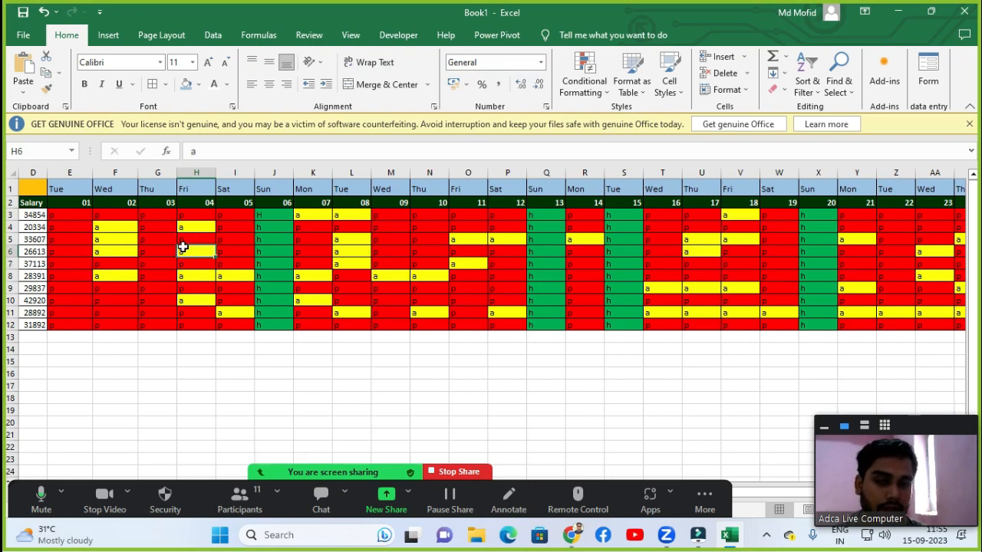
click(414, 218)
text(a)
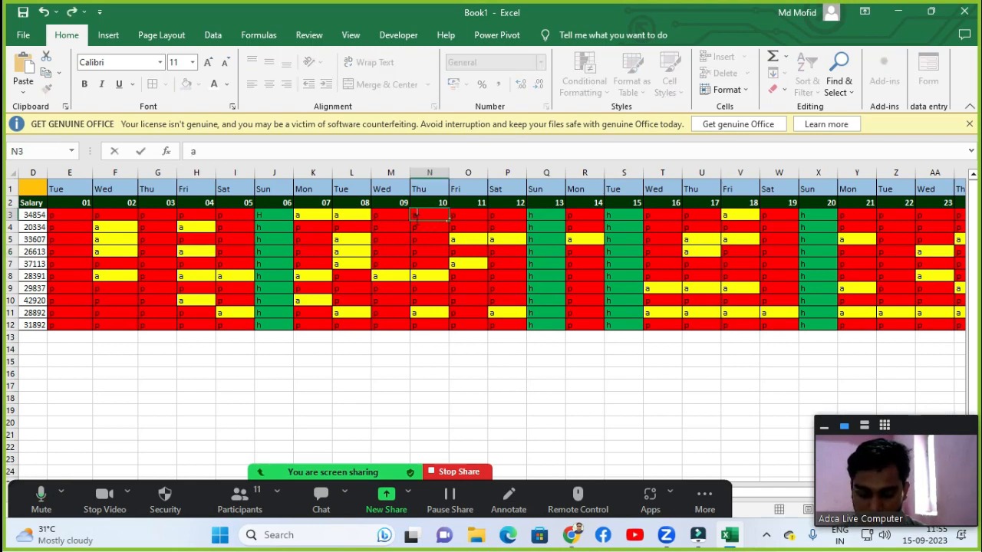
key(Return)
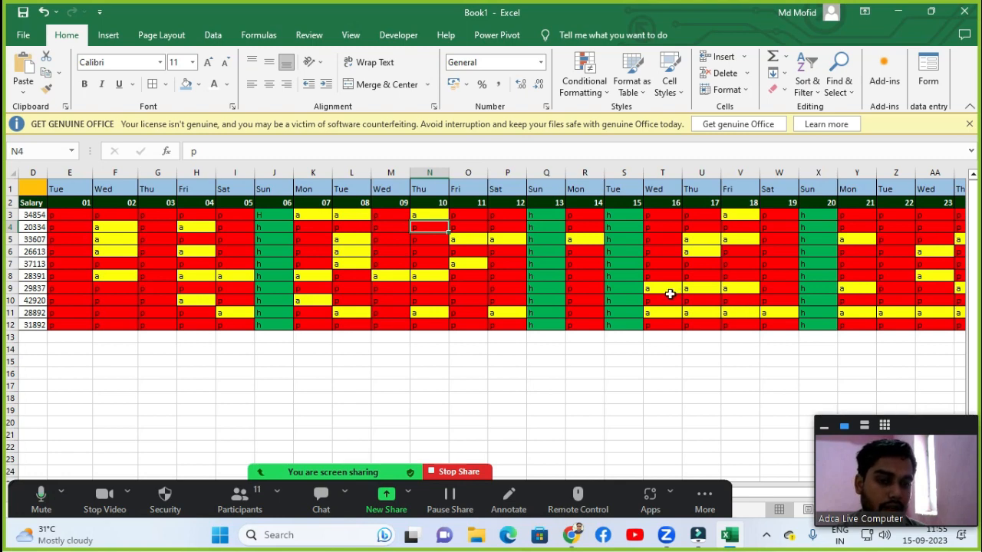
click(688, 313)
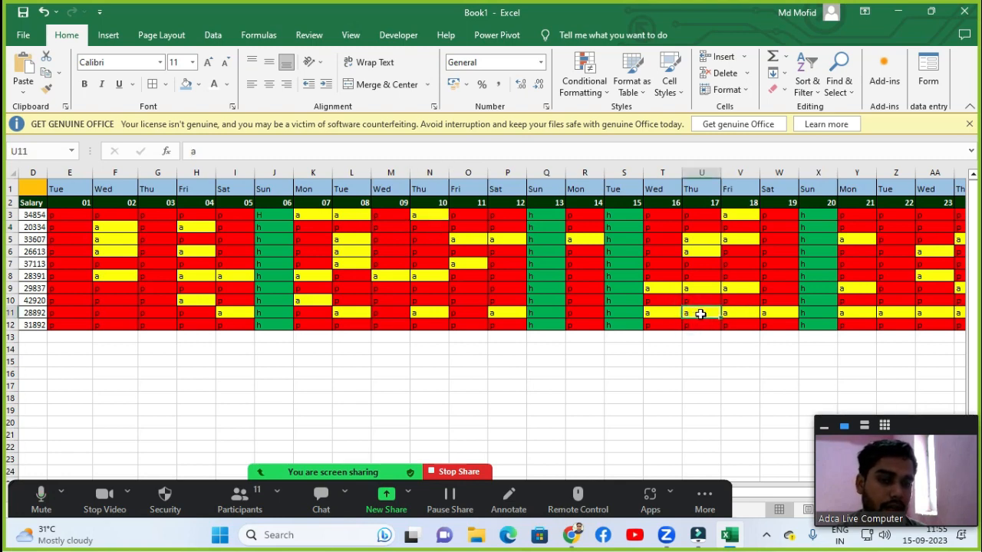
text(p)
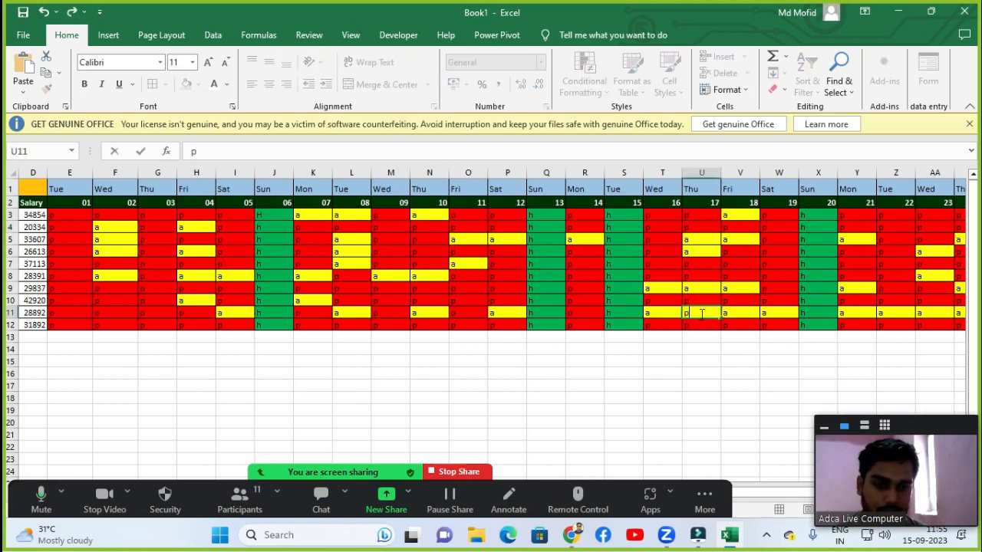
key(Return)
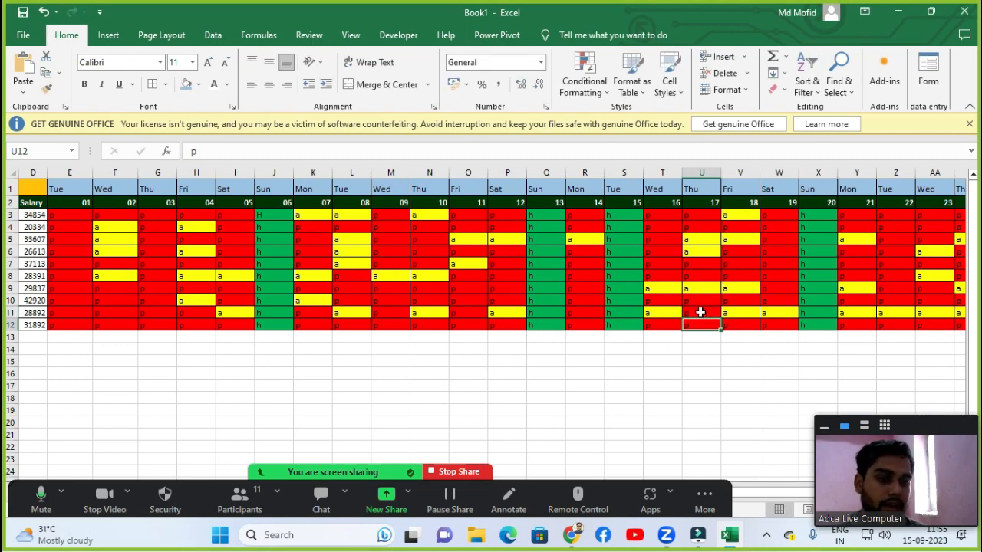
Change the attendance marks in cells W6 and AC3 to a.
click(781, 250)
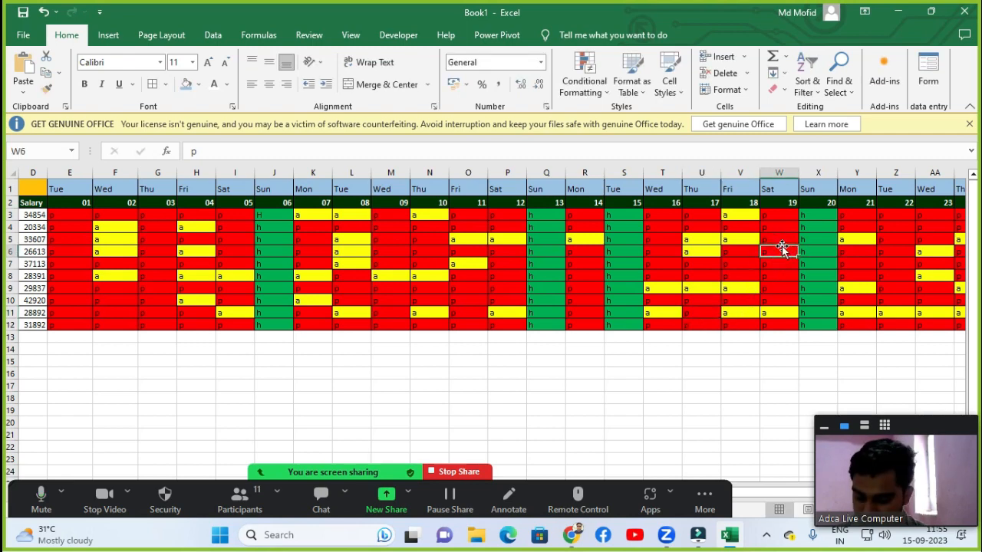
text(a)
key(Return)
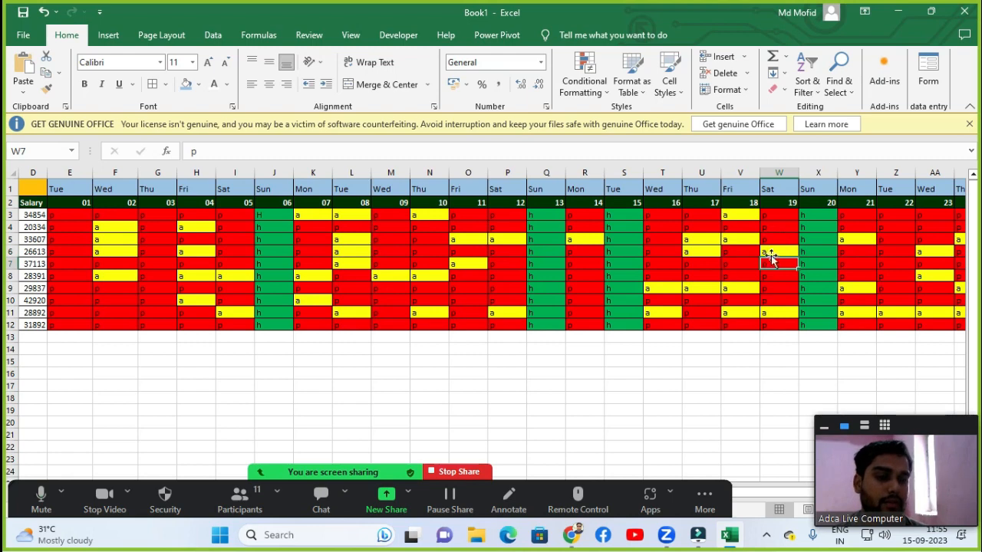
click(774, 247)
key(Right)
key(Right)
key(Right)
key(Right)
key(Right)
key(Right)
key(Right)
key(Right)
key(Right)
key(Right)
key(Right)
key(Right)
key(Right)
key(Right)
key(Right)
key(Right)
key(Right)
key(Right)
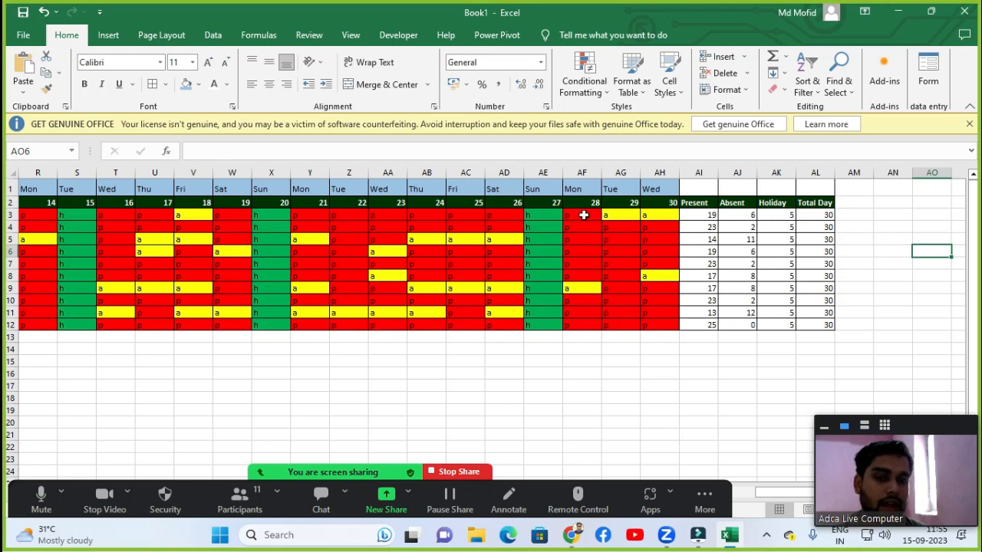
click(456, 216)
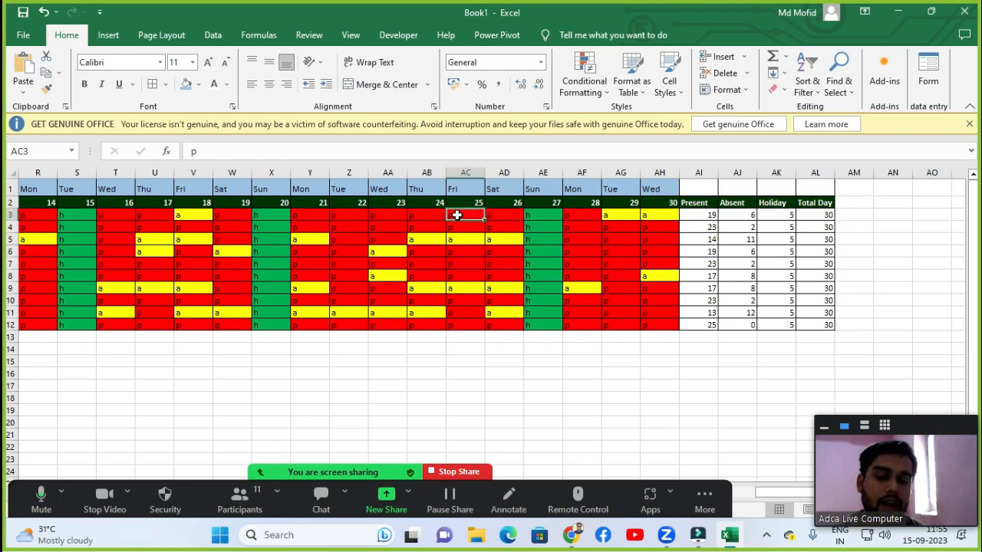
text(a)
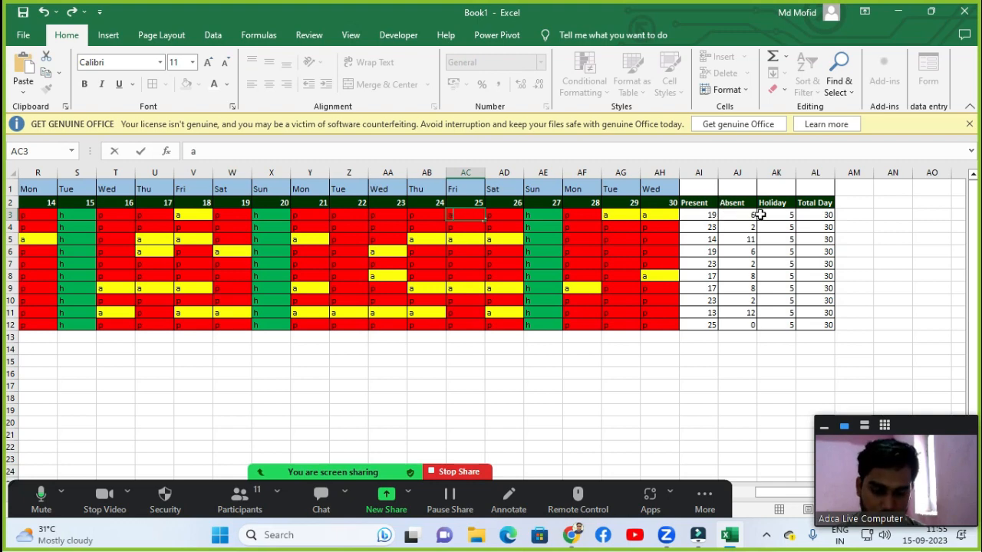
key(Return)
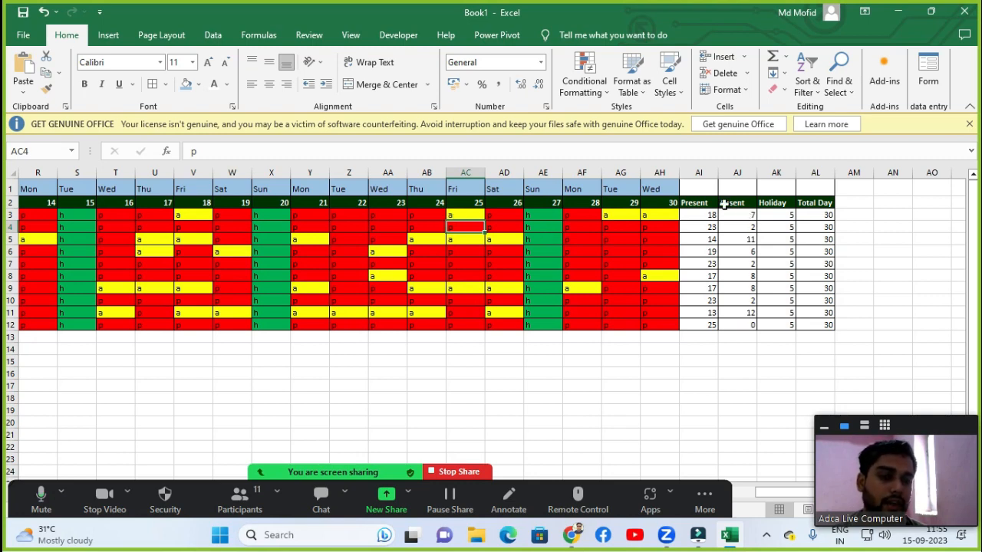
Fill the employee details range A3:D12 with Green, Accent 6, Lighter 40%.
key(Left)
key(Left)
key(Left)
key(Left)
key(Left)
key(Left)
key(Left)
key(Left)
key(Left)
key(Left)
key(Left)
key(Left)
key(Left)
key(Left)
key(Left)
key(Left)
key(Left)
key(Left)
key(Left)
key(Left)
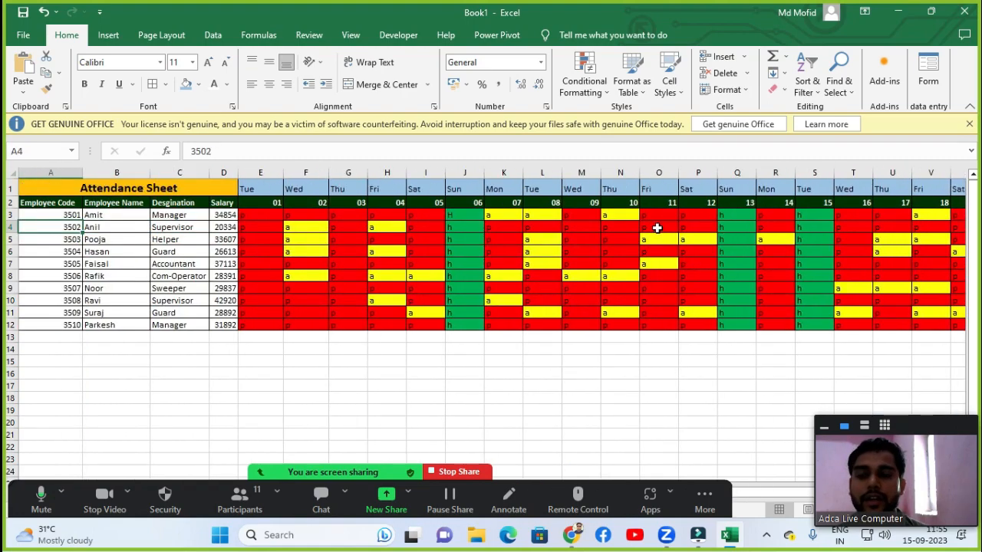
click(47, 212)
scroll(48, 213, right, 10)
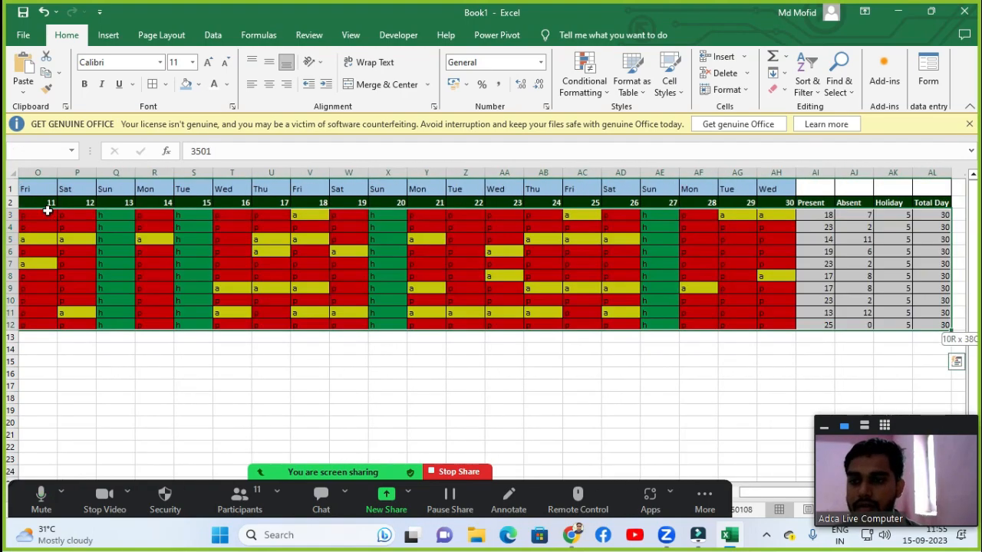
scroll(48, 213, left, 10)
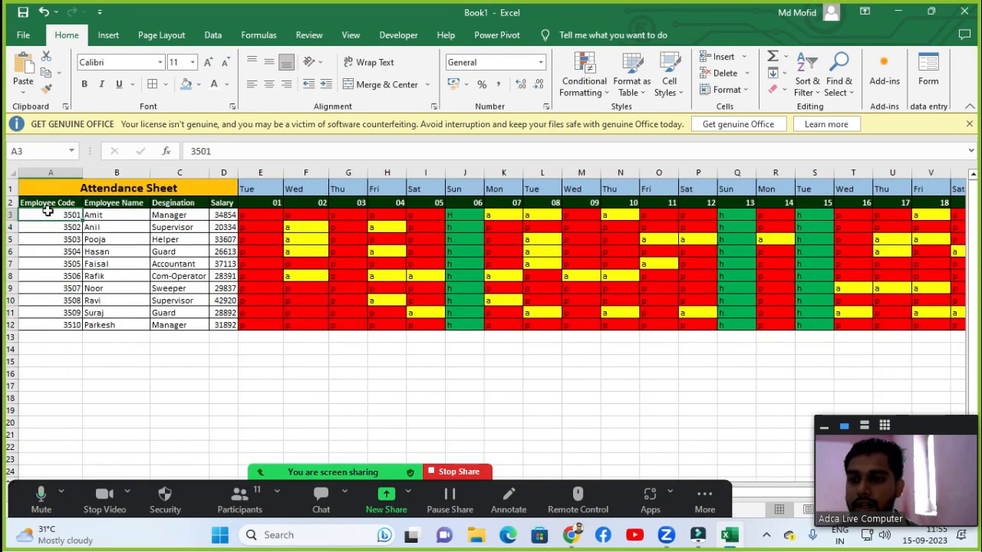
key(shift+Right)
key(shift+Right)
key(shift+Right)
key(shift+Down)
key(shift+Down)
key(shift+Down)
key(shift+Down)
key(shift+Down)
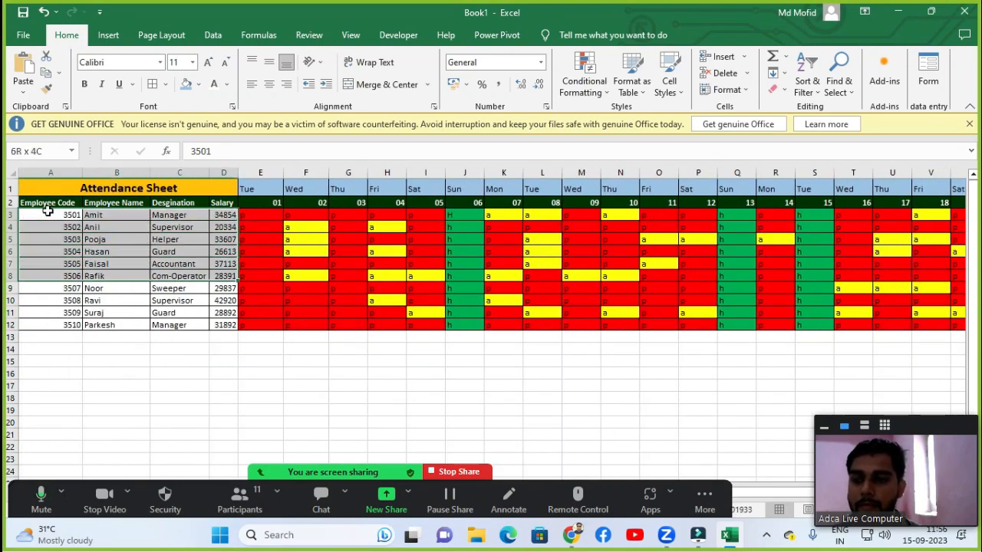
key(shift+Down)
key(shift+Down)
key(shift+Down)
key(shift+Down)
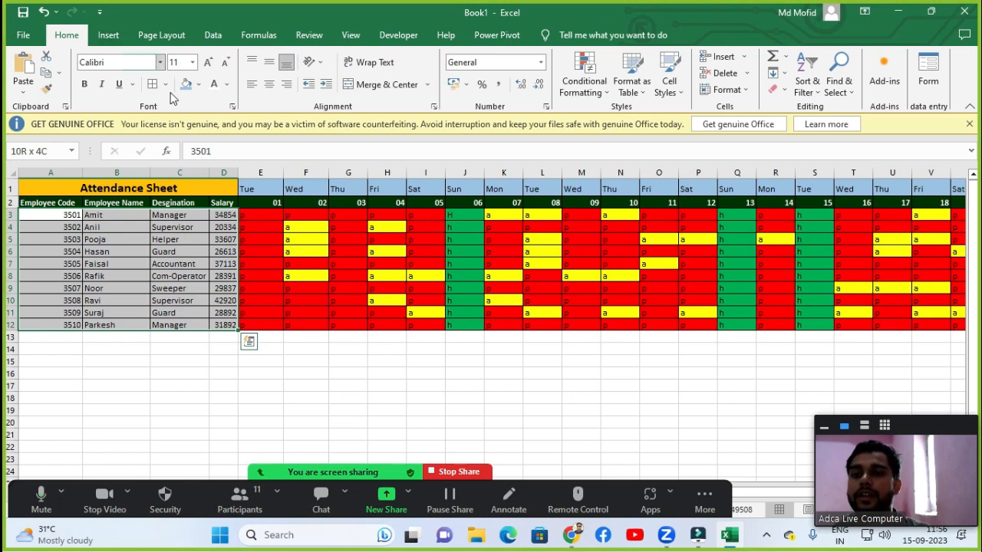
click(198, 85)
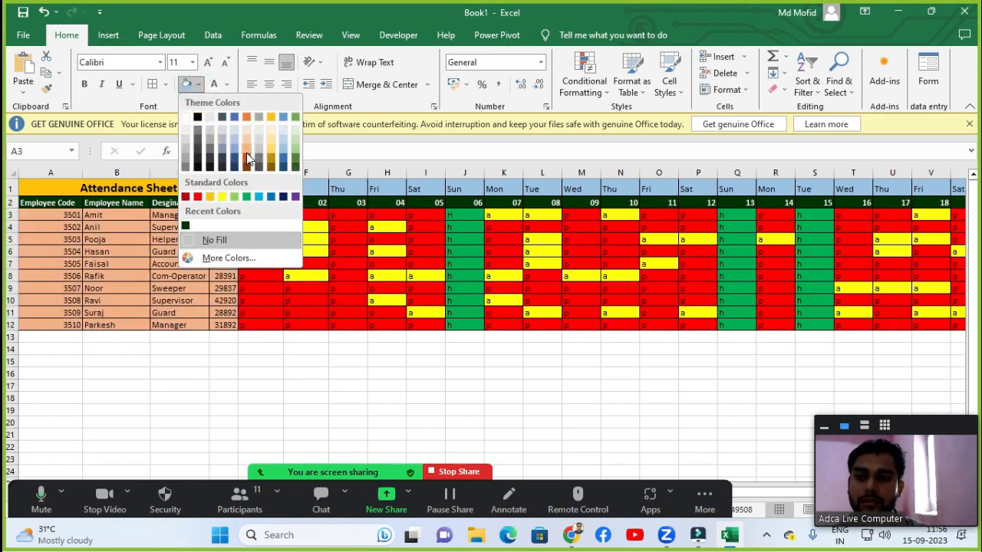
click(300, 155)
click(585, 253)
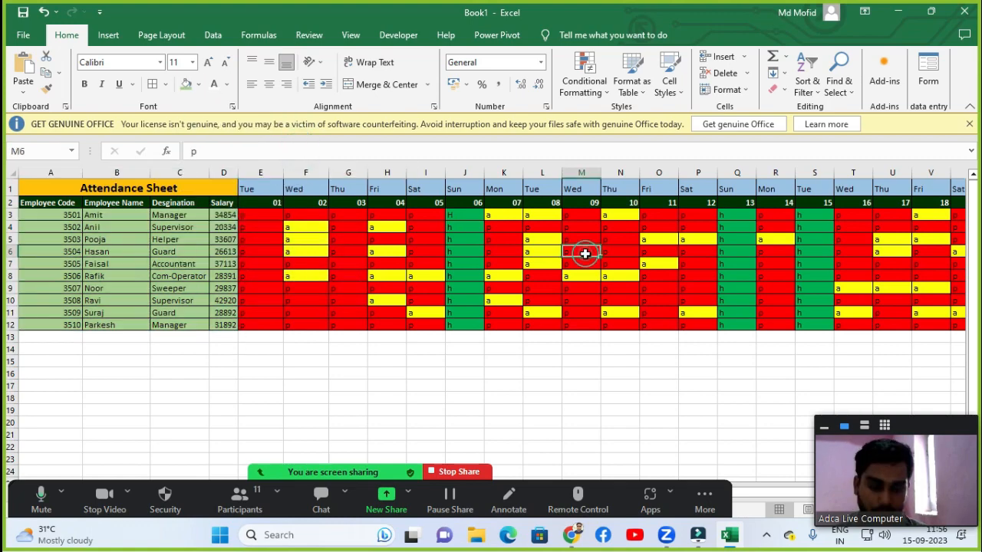
Fill the Present, Absent, Holiday and Total Day totals block AI3:AL12 with a light orange colour.
key(Right)
key(Right)
key(Right)
key(Right)
key(Right)
key(Right)
key(Right)
key(Right)
key(Right)
key(Right)
key(Right)
key(Right)
key(Right)
key(Right)
key(Right)
key(Right)
key(Right)
key(Right)
key(Right)
key(Right)
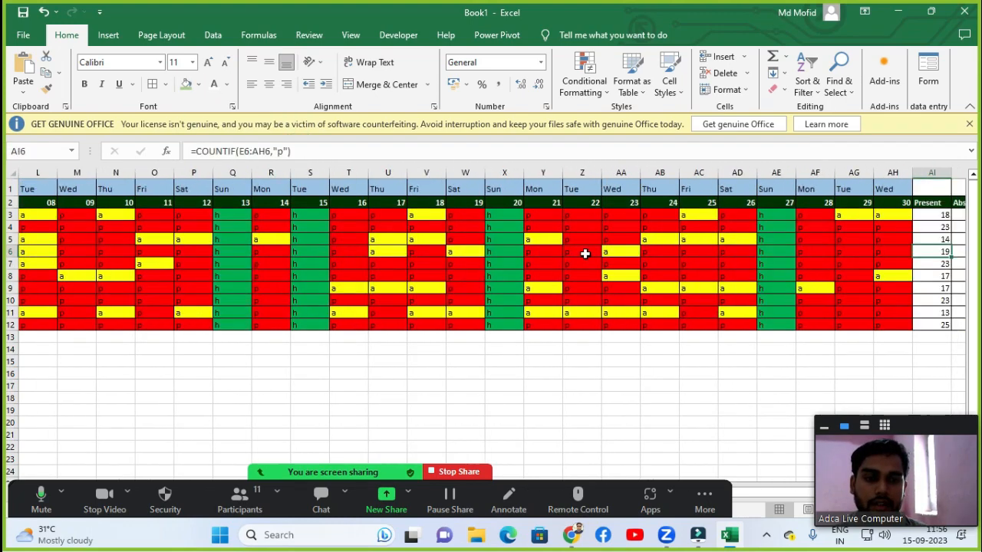
key(Right)
key(Right)
key(Right)
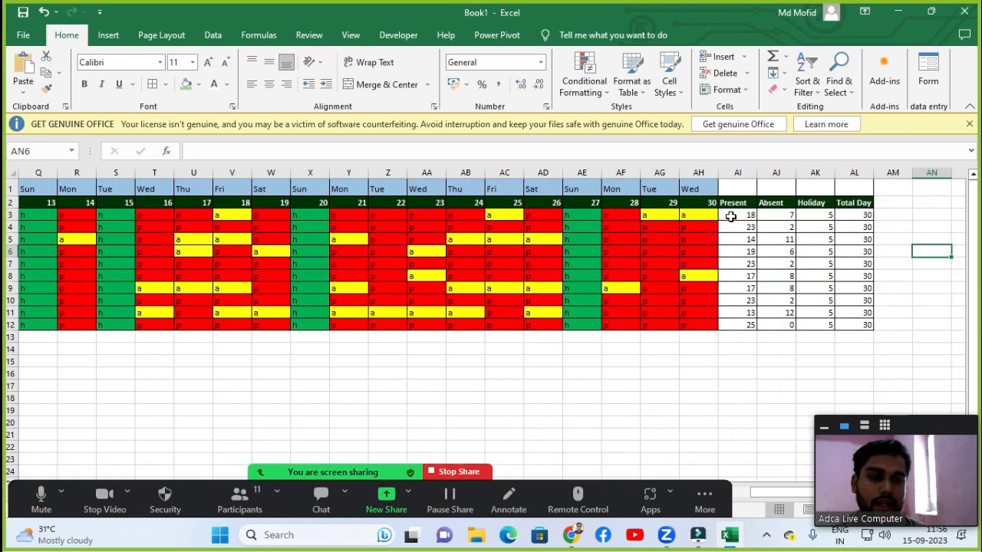
drag(734, 215, 866, 324)
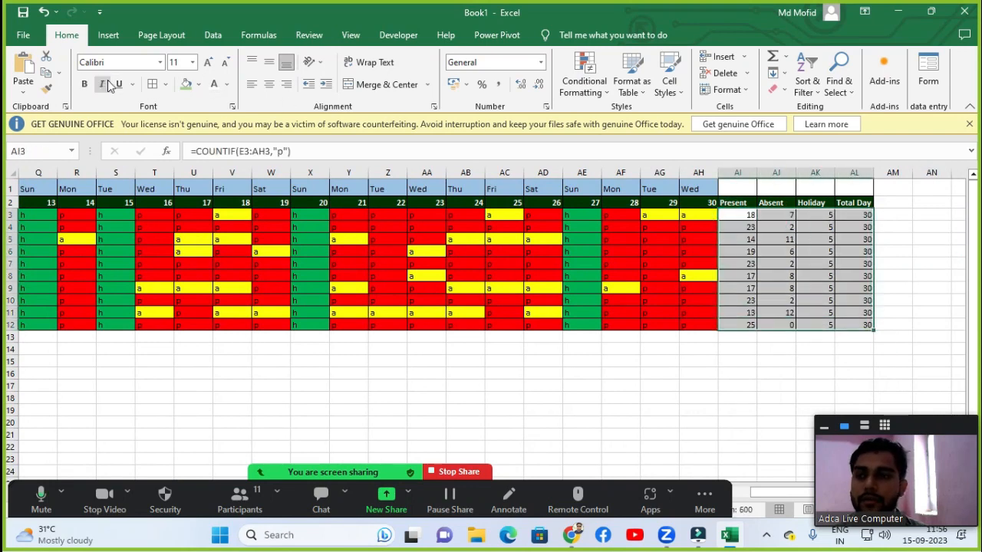
click(199, 85)
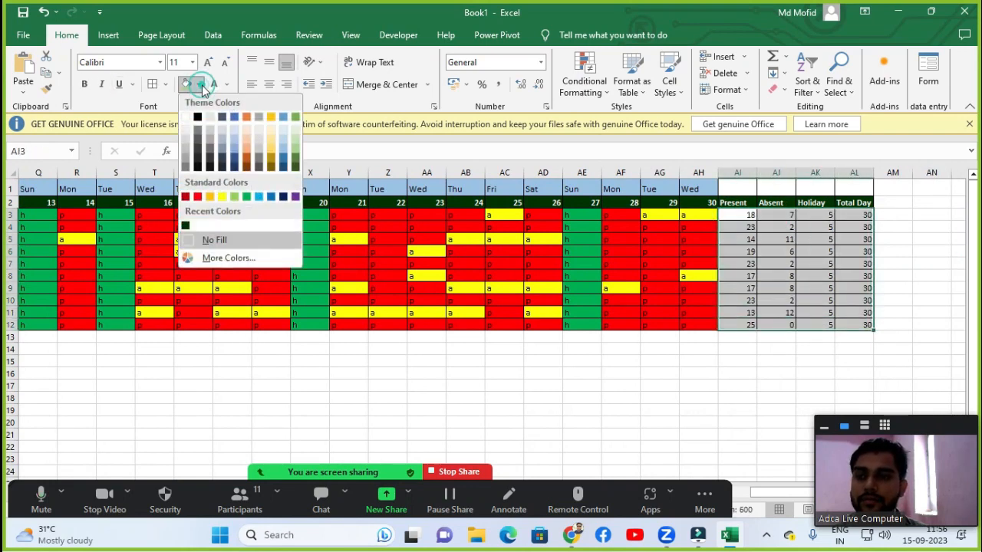
click(247, 153)
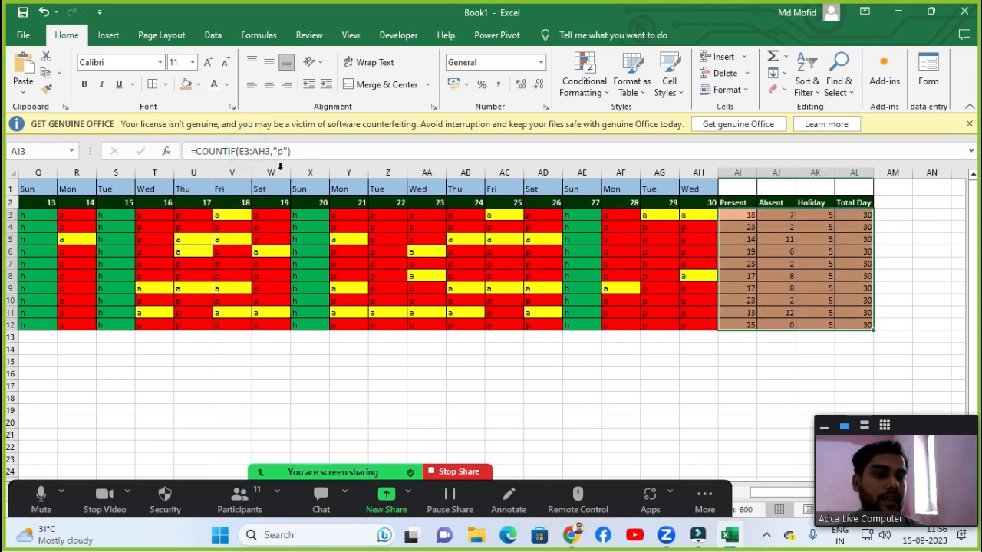
Merge and center cells AI1:AL1 above the totals and fill the merged cell light blue.
drag(733, 191, 857, 184)
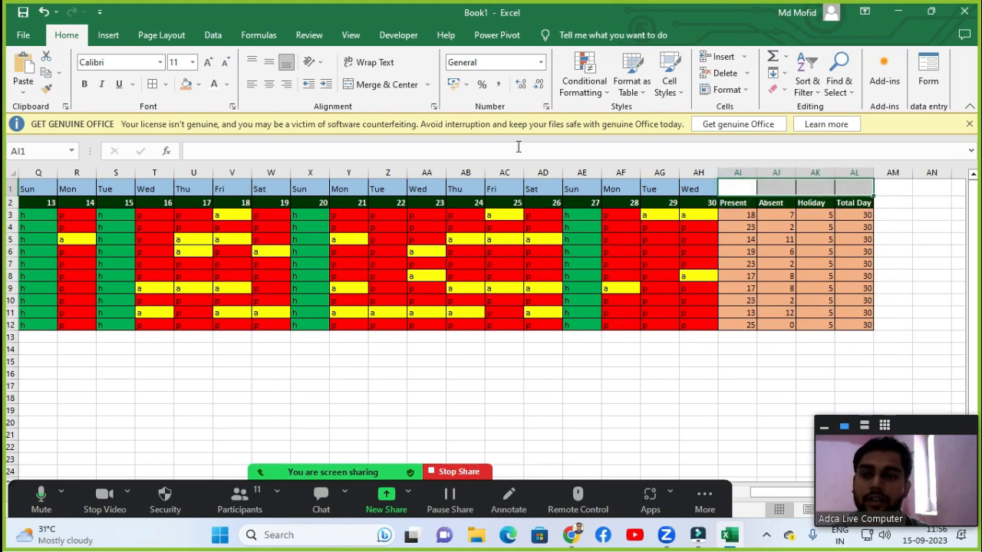
click(400, 89)
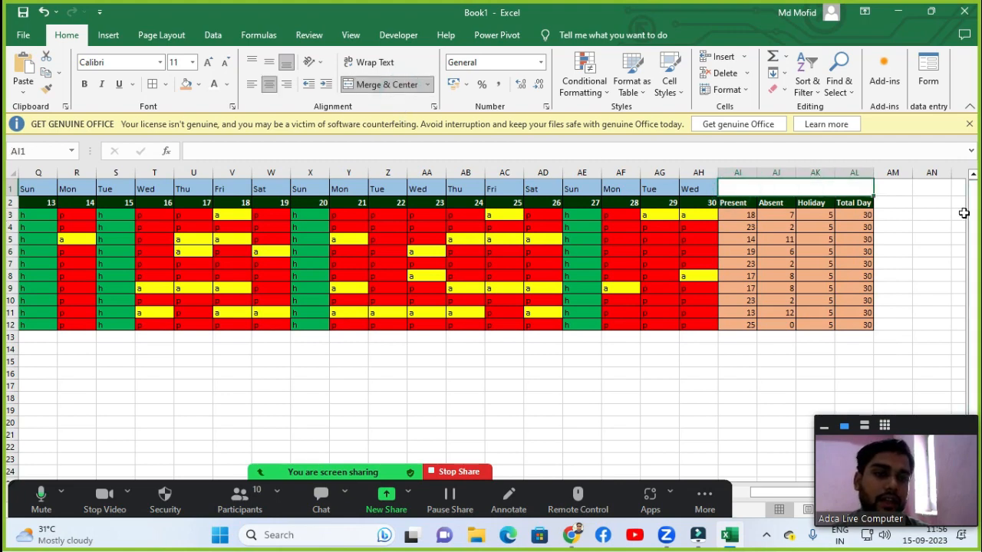
click(920, 223)
click(790, 192)
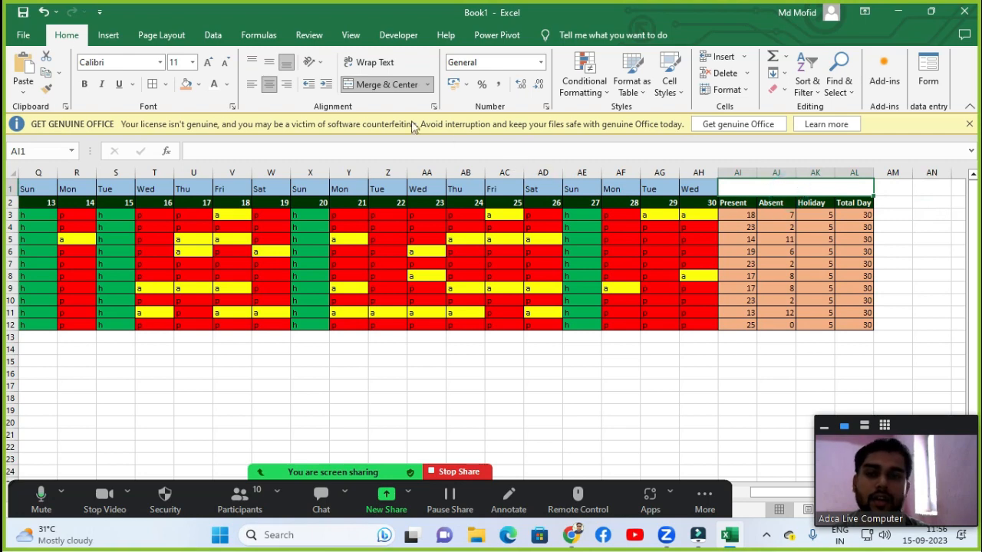
click(198, 84)
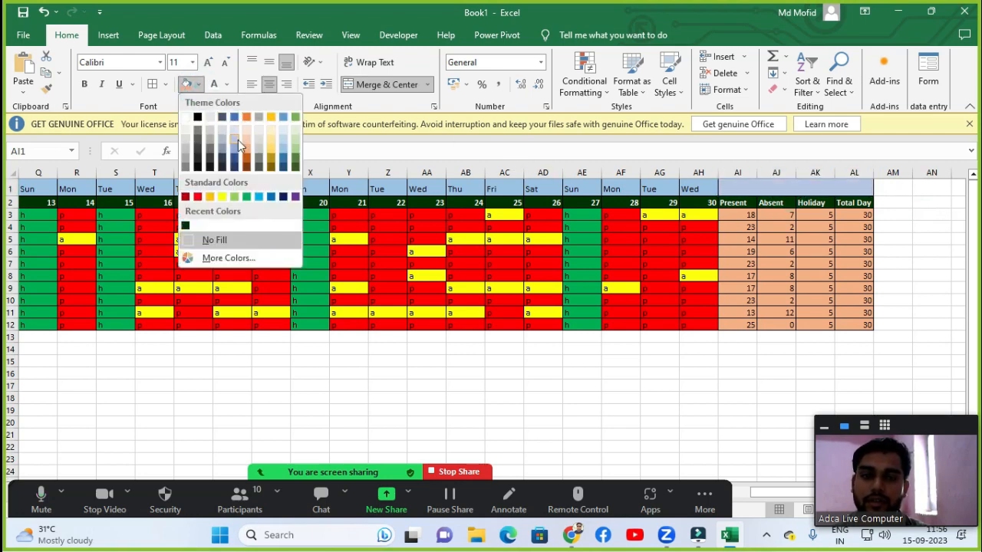
click(280, 146)
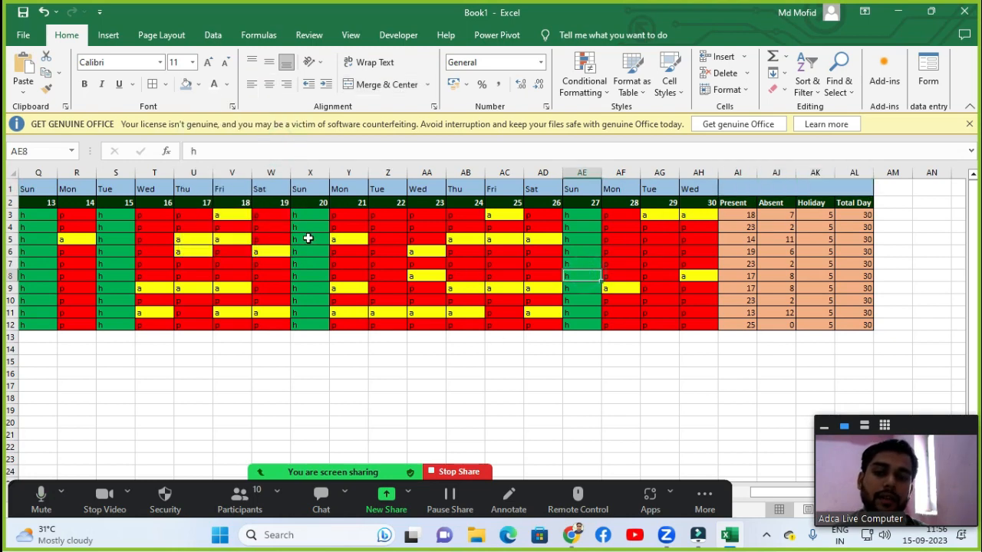
Examine the finished attendance sheet from the employee columns across the day columns.
click(304, 238)
key(Left)
key(Left)
key(Left)
key(Left)
key(Left)
key(Left)
key(Left)
key(Left)
key(Left)
key(Left)
key(Left)
key(Left)
key(Left)
key(Left)
key(Left)
key(Left)
key(Left)
key(Left)
key(Left)
key(Left)
key(Left)
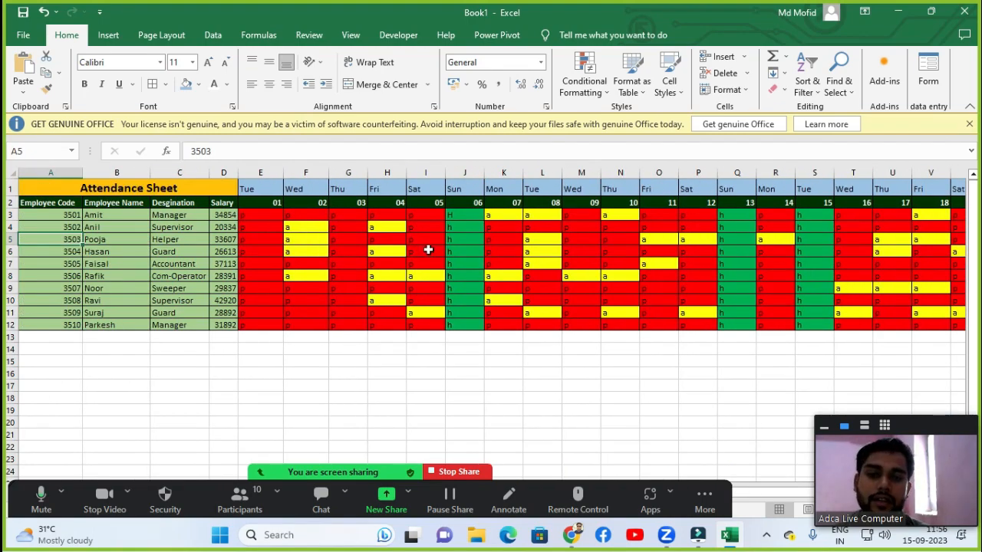
ctrl+scroll(429, 250, down, 4)
ctrl+scroll(429, 250, up, 6)
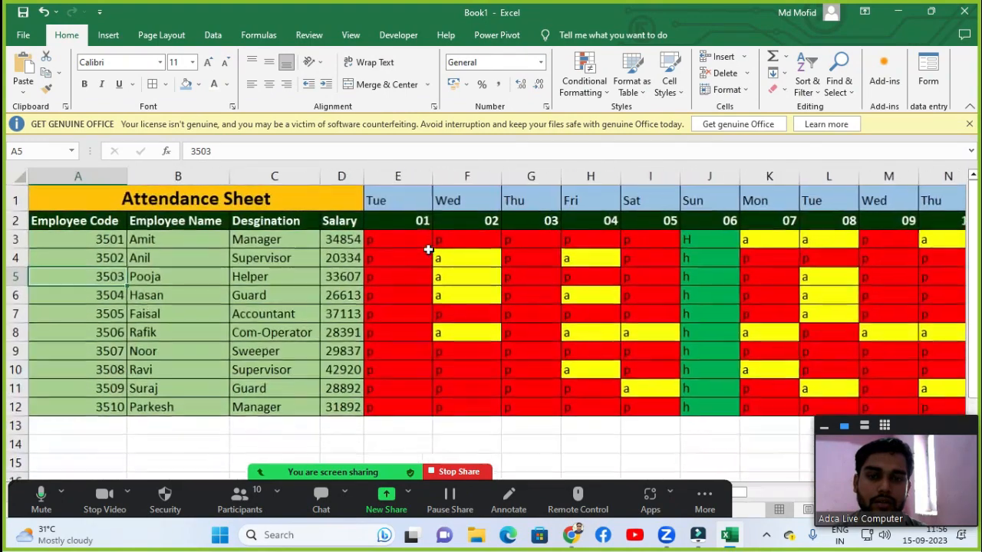
ctrl+scroll(429, 250, down, 2)
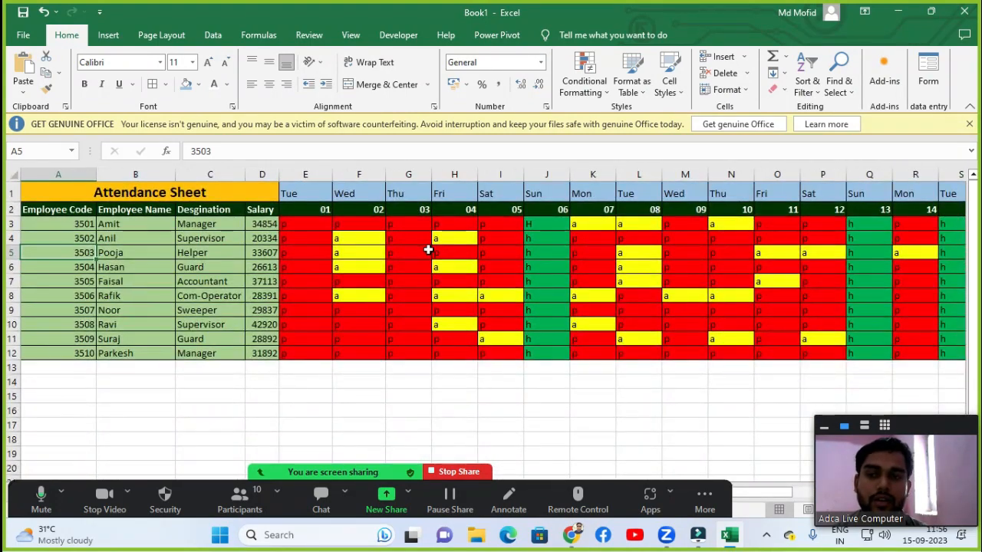